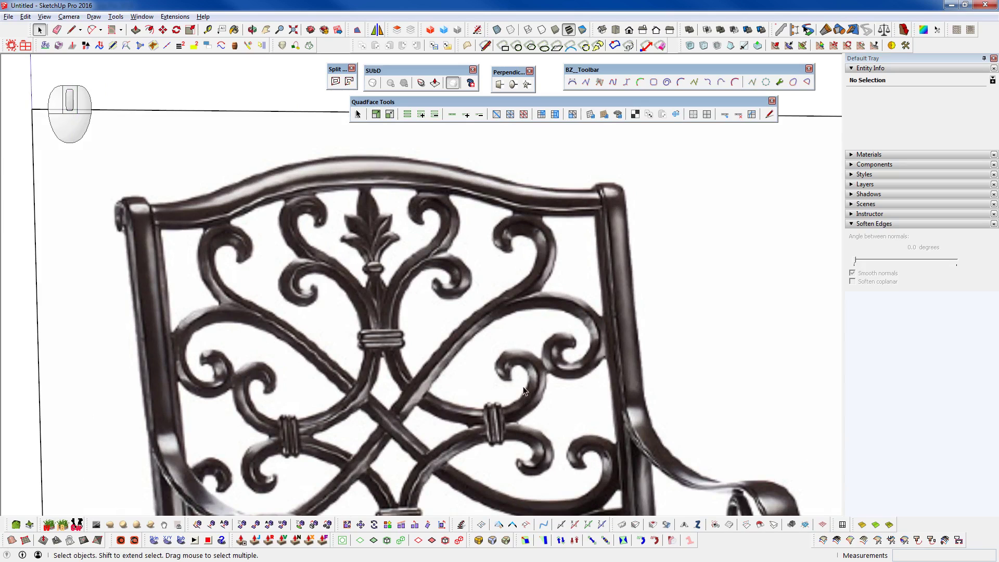
# Start an open Polyline at the tip of the upper scroll beside the central leaf ornament and trace around its curl
pyautogui.keyDown('shift'); pyautogui.moveTo(424, 290); pyautogui.dragTo(446, 277, button='middle'); pyautogui.keyUp('shift')
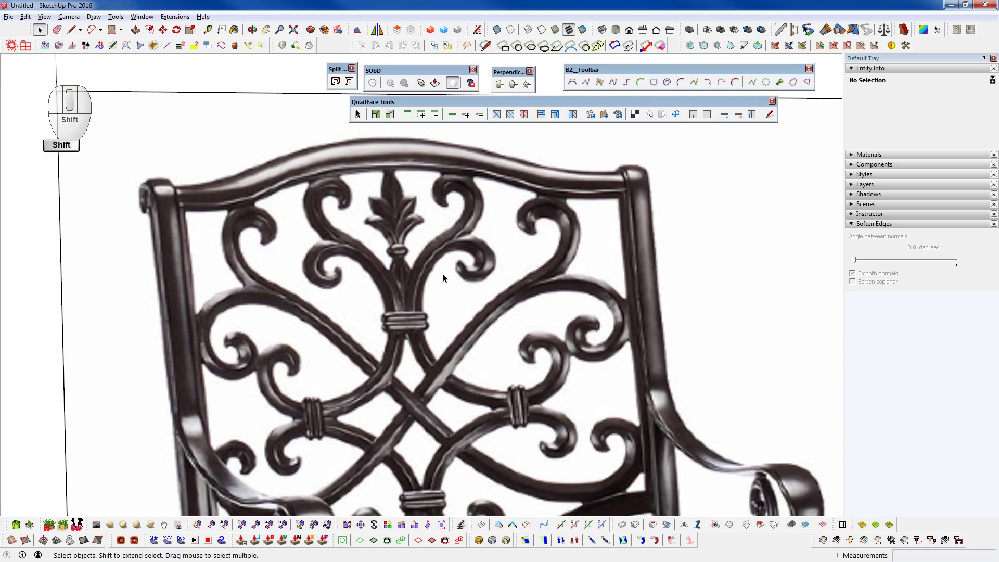
pyautogui.click(586, 82)
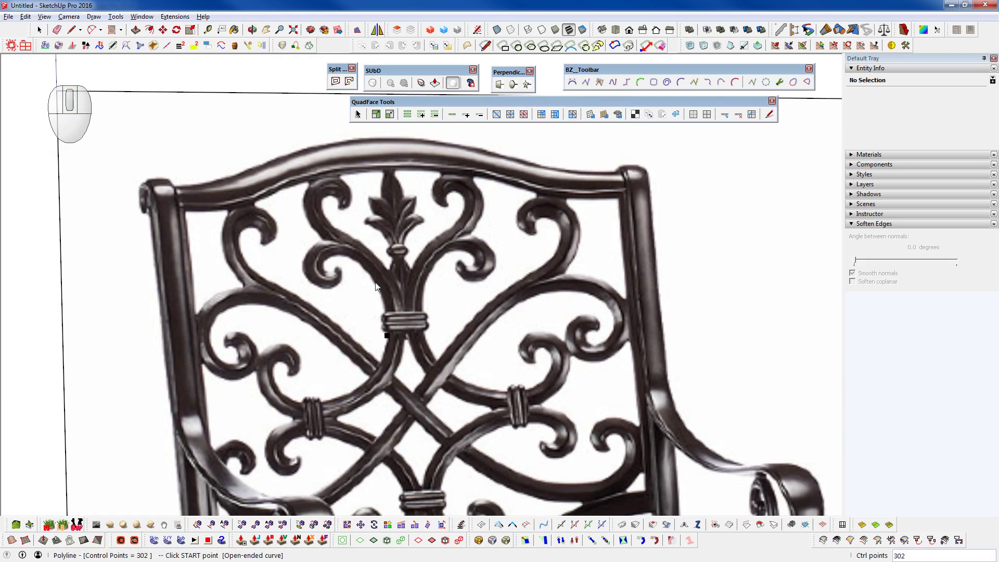
pyautogui.scroll(5, 474, 180)
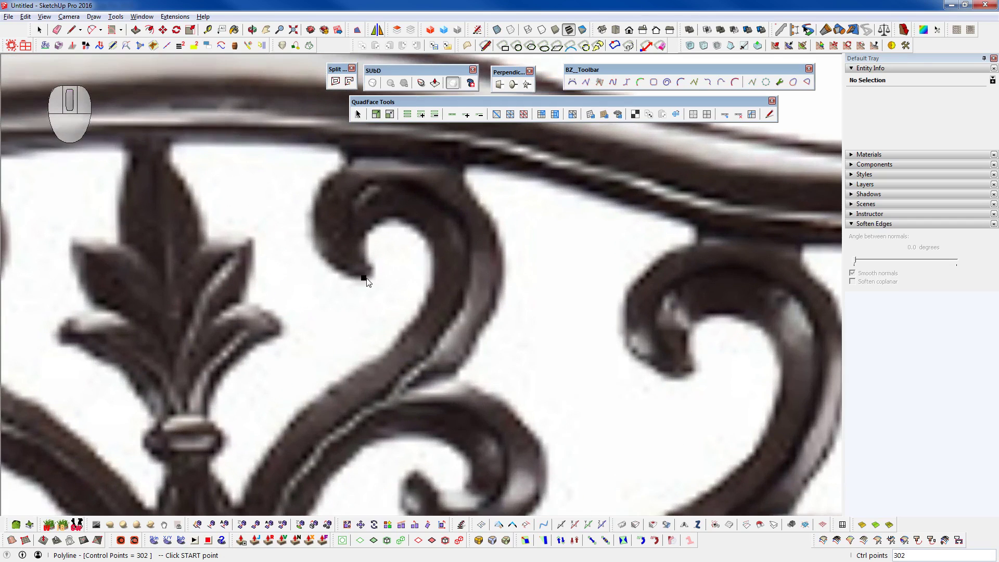
pyautogui.click(367, 278)
pyautogui.click(333, 244)
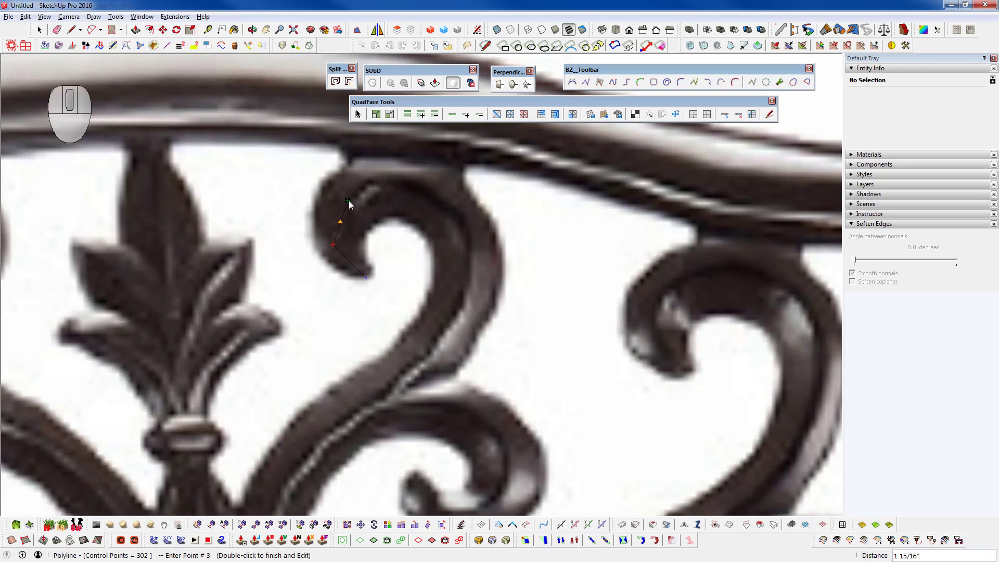
pyautogui.click(347, 201)
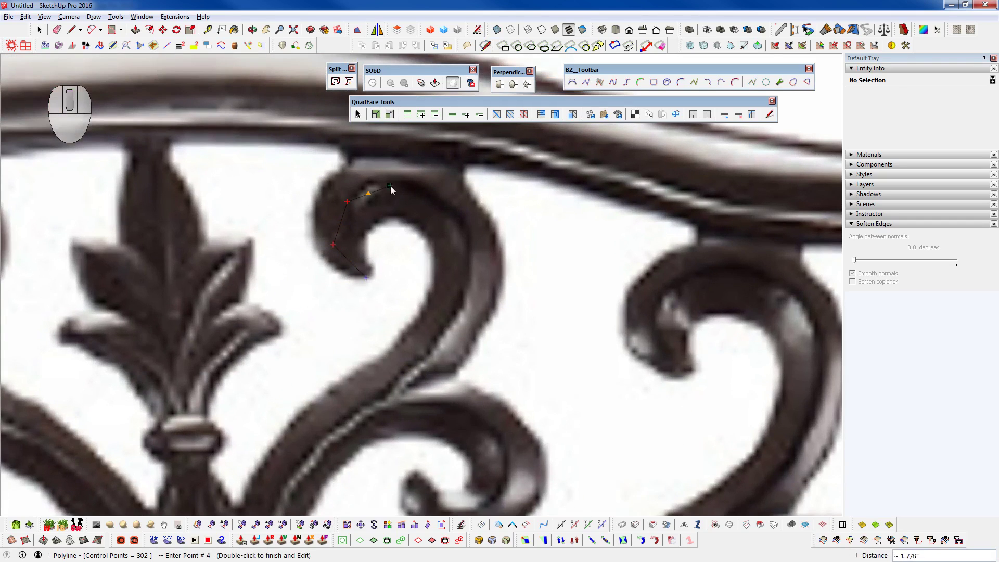
pyautogui.click(468, 229)
pyautogui.click(464, 292)
pyautogui.scroll(-2, 464, 292)
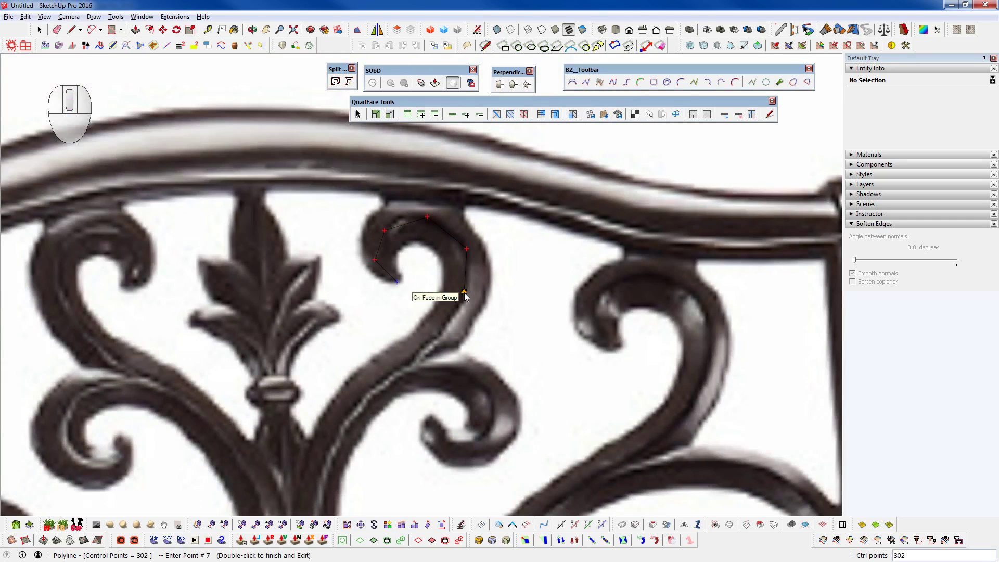
# Continue the polyline from the upper curl down along the curved bar to the upper edge of the central collar
pyautogui.click(439, 335)
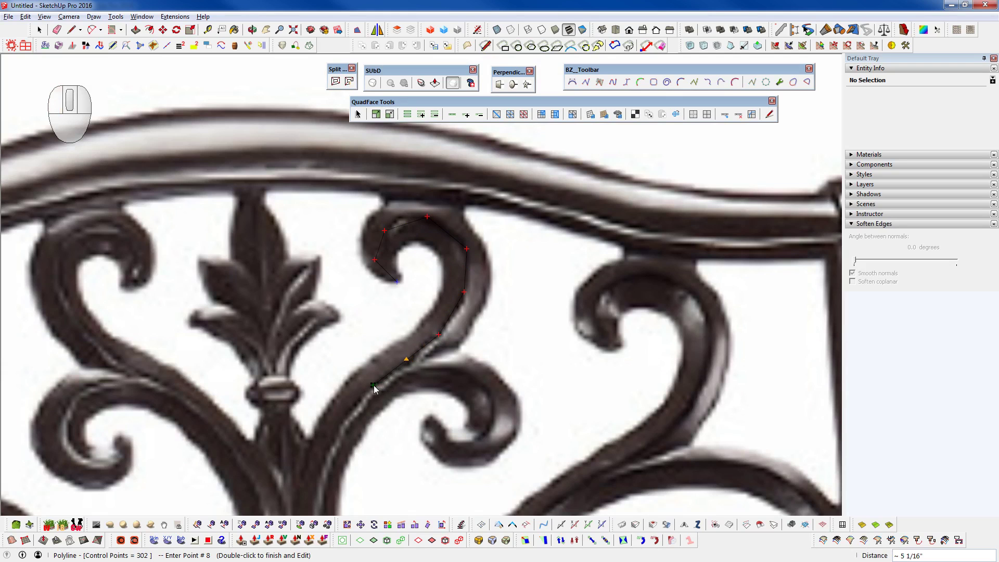
pyautogui.click(374, 385)
pyautogui.scroll(-2, 361, 167)
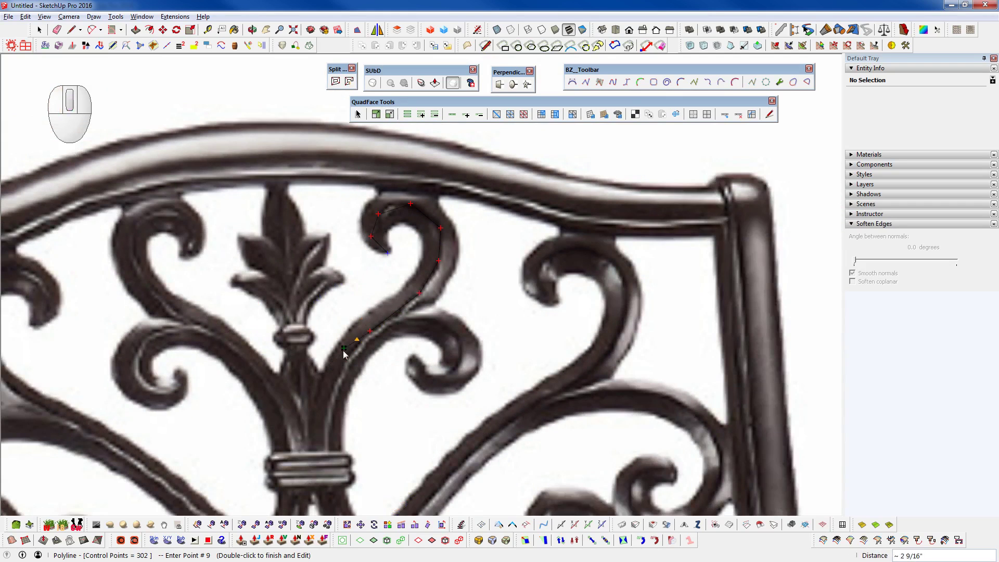
pyautogui.scroll(2, 338, 383)
pyautogui.click(336, 383)
pyautogui.scroll(-3, 335, 383)
pyautogui.scroll(2, 317, 351)
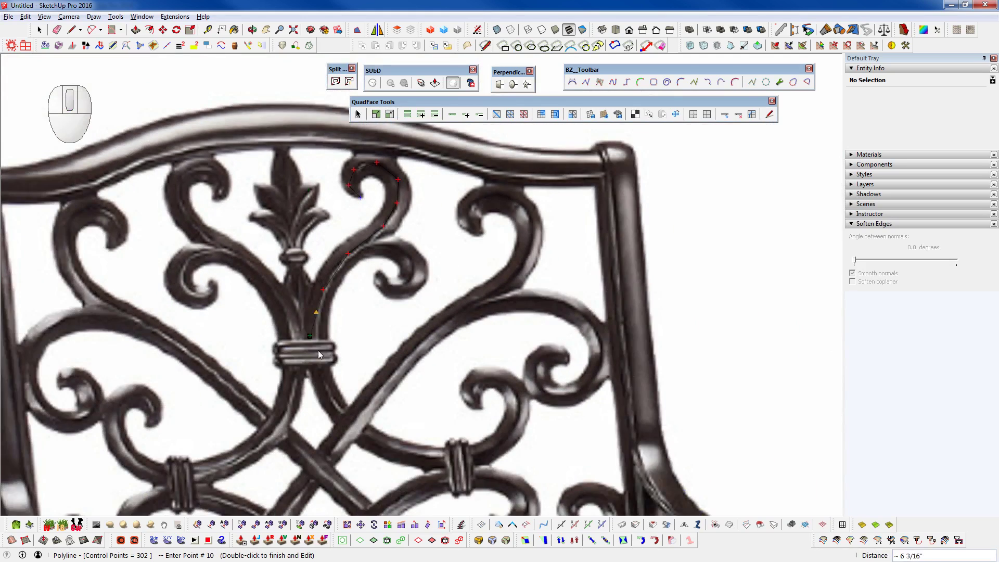
pyautogui.click(313, 324)
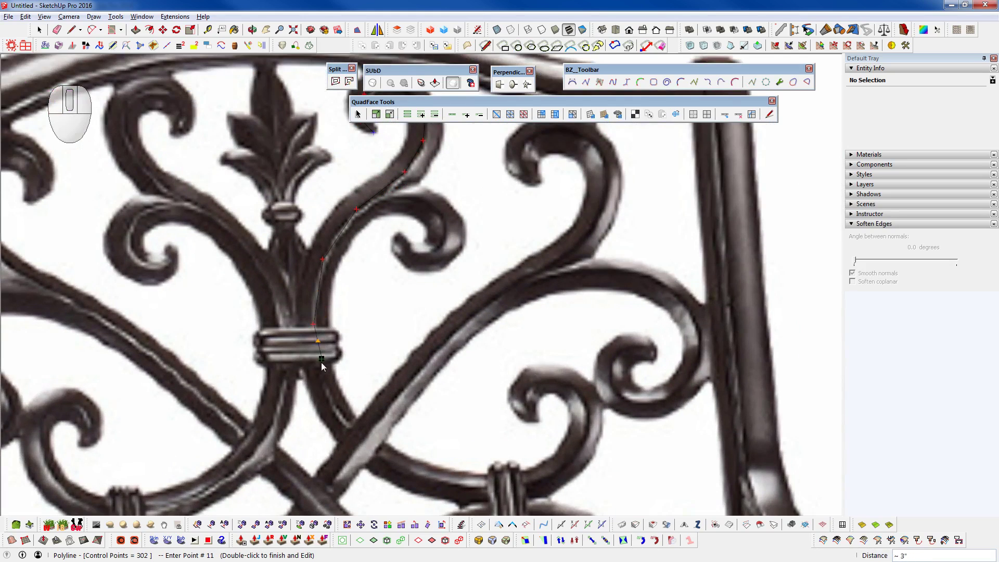
pyautogui.scroll(-1, 324, 391)
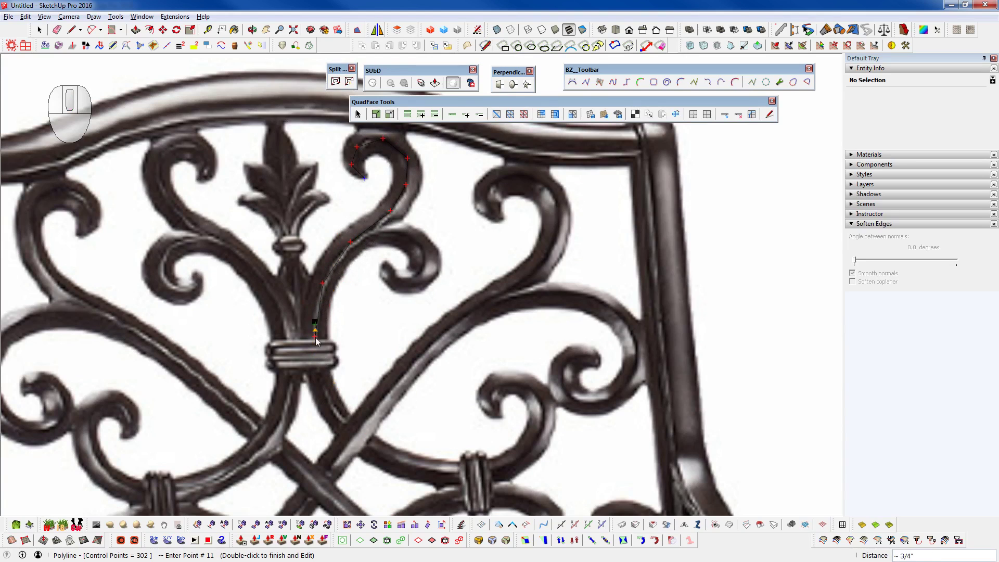
# Continue the polyline through the central collar, along the lower arc and past the small clamp to the start of the lower curl
pyautogui.click(328, 405)
pyautogui.click(377, 457)
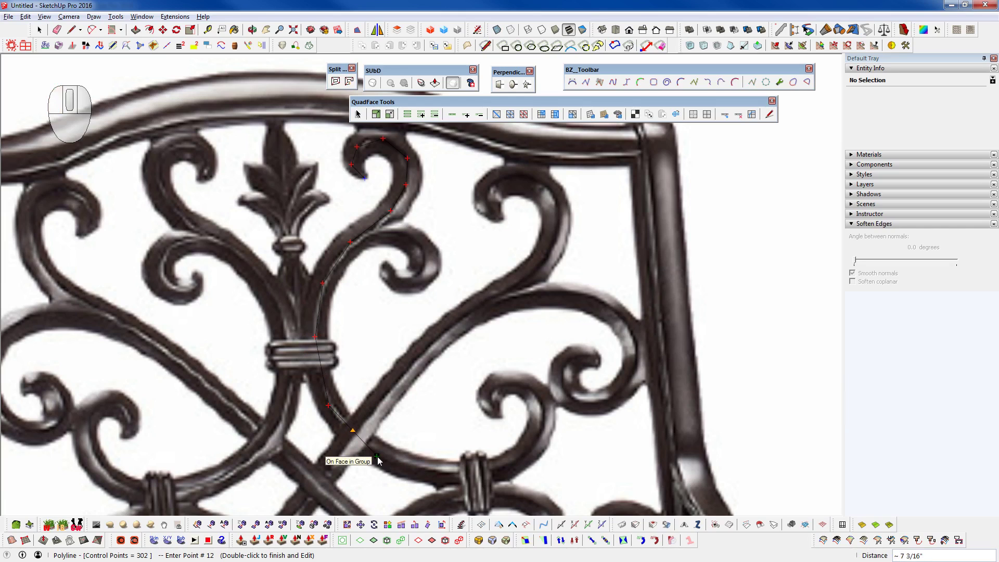
pyautogui.click(436, 473)
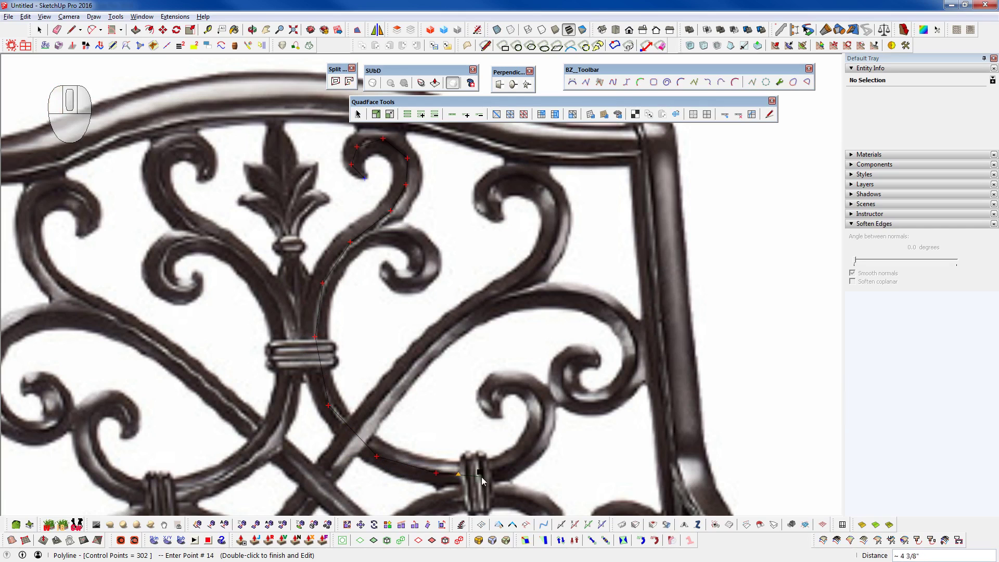
pyautogui.click(494, 472)
pyautogui.scroll(2, 528, 456)
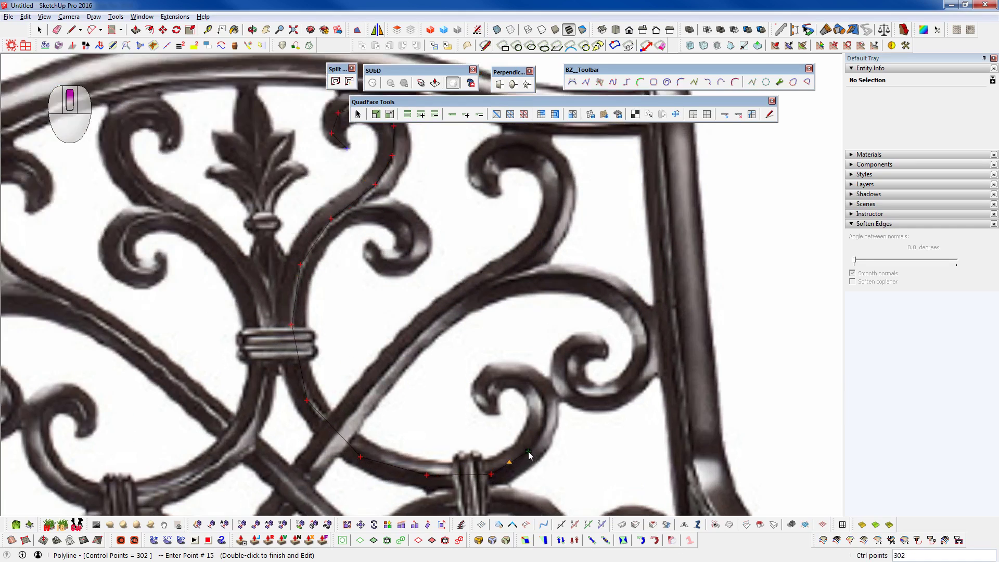
pyautogui.click(529, 455)
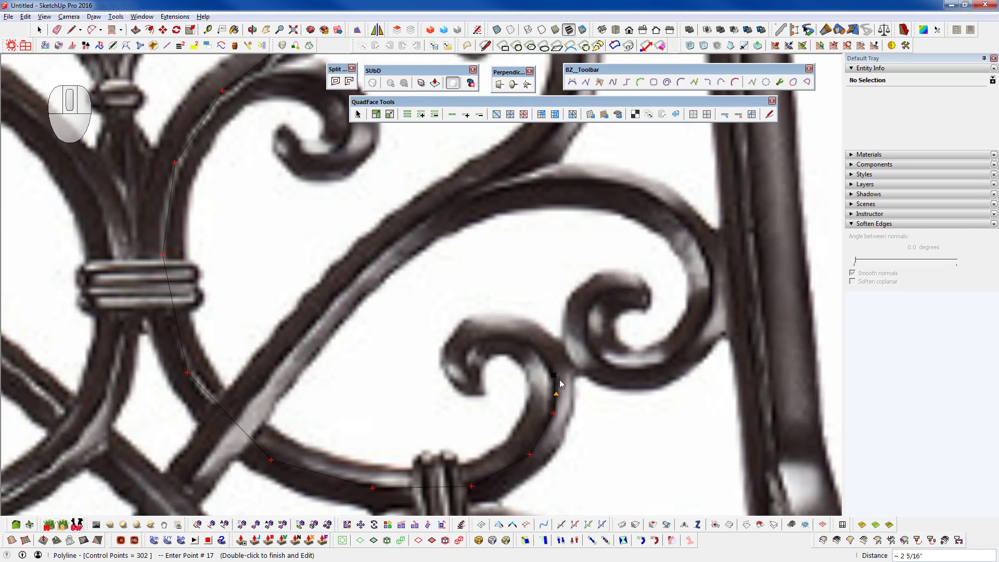
# Trace the lower curl around to its inner tip and finish the polyline there
pyautogui.scroll(2, 560, 384)
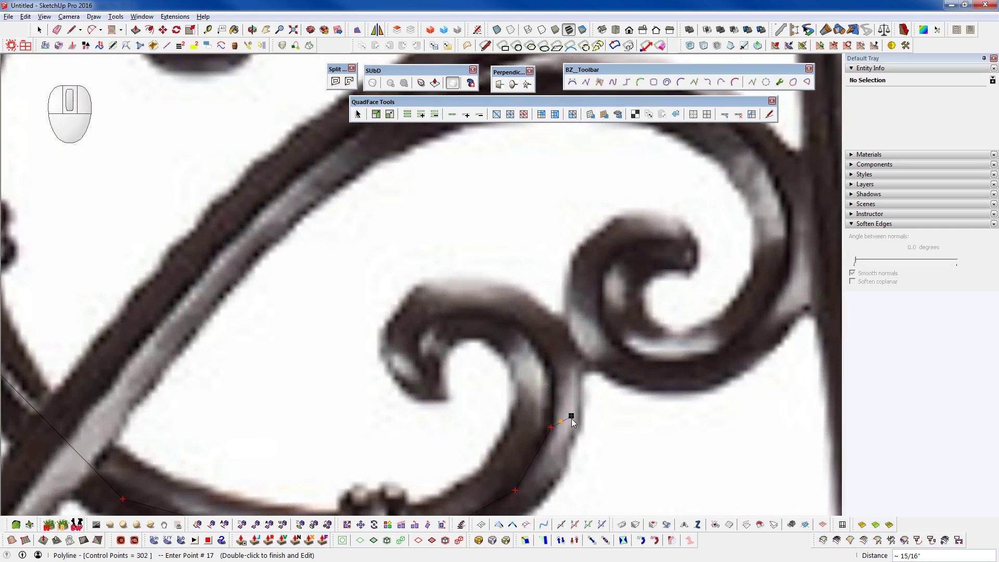
pyautogui.click(549, 357)
pyautogui.click(507, 307)
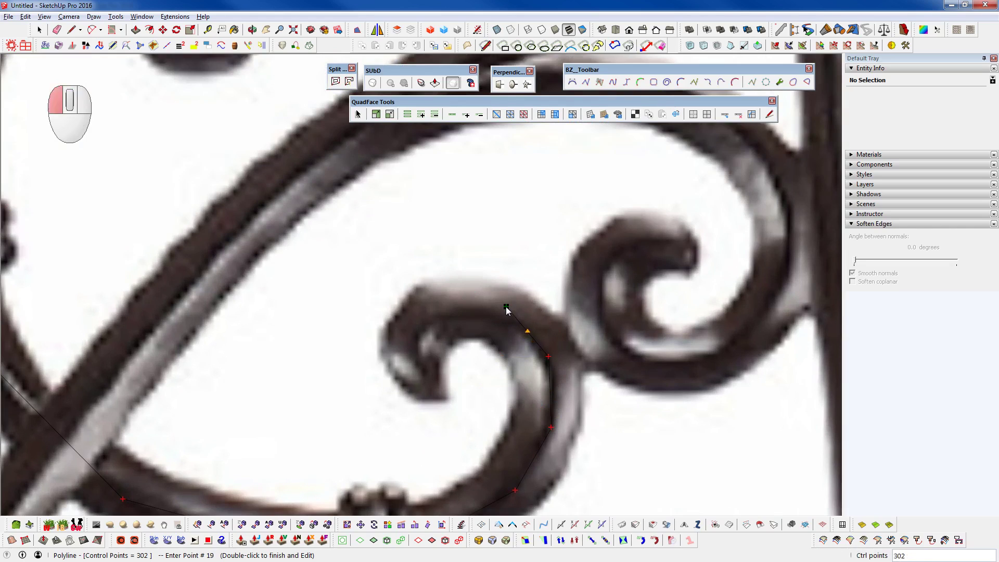
pyautogui.click(445, 302)
pyautogui.click(411, 343)
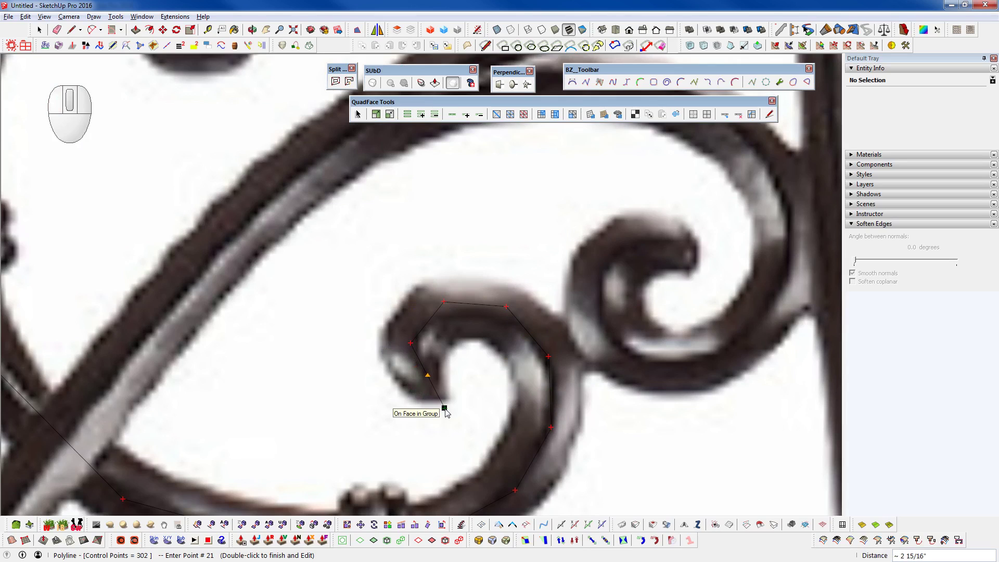
pyautogui.doubleClick(444, 408)
pyautogui.scroll(-5, 541, 411)
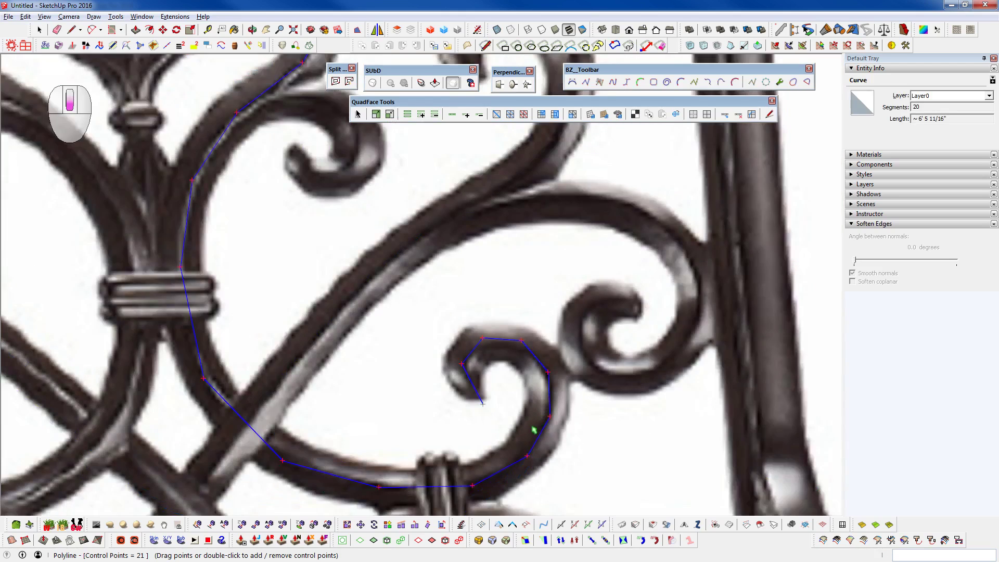
# Shift the polyline's control points on the bar above the central collar so the curve follows the bar in the photo more closely
pyautogui.scroll(5, 369, 300)
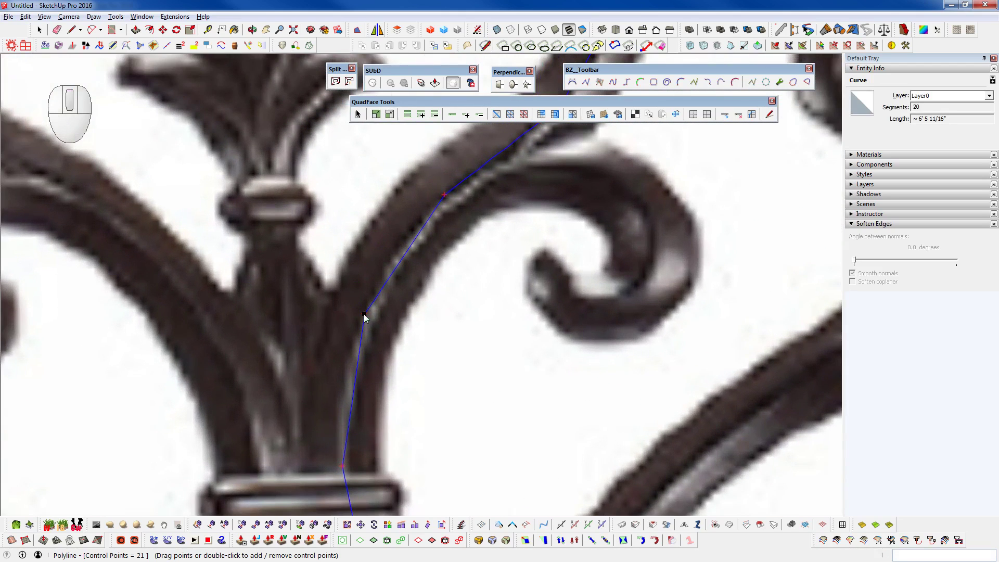
pyautogui.moveTo(365, 315); pyautogui.dragTo(360, 309)
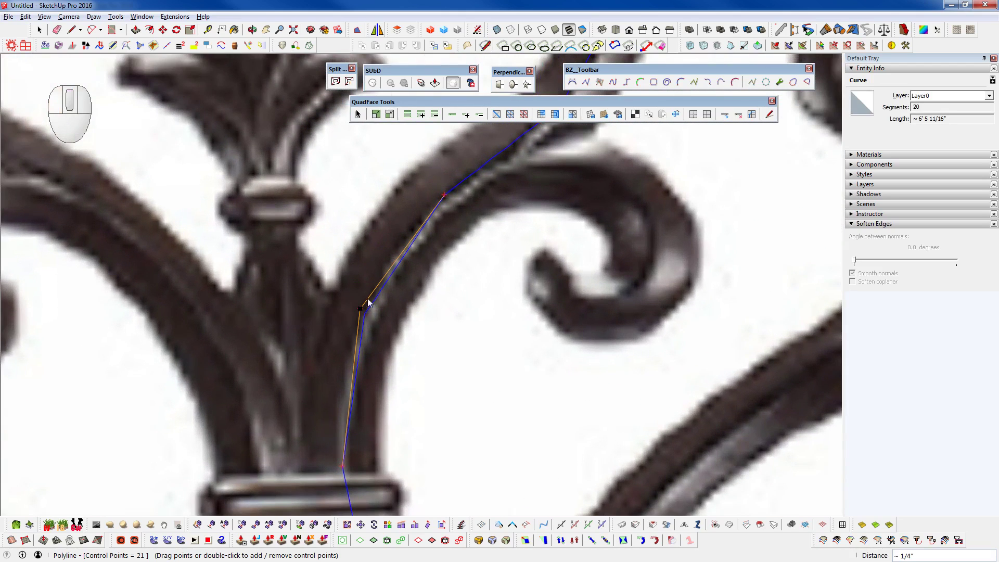
pyautogui.moveTo(443, 194); pyautogui.dragTo(443, 193)
pyautogui.scroll(-4, 373, 191)
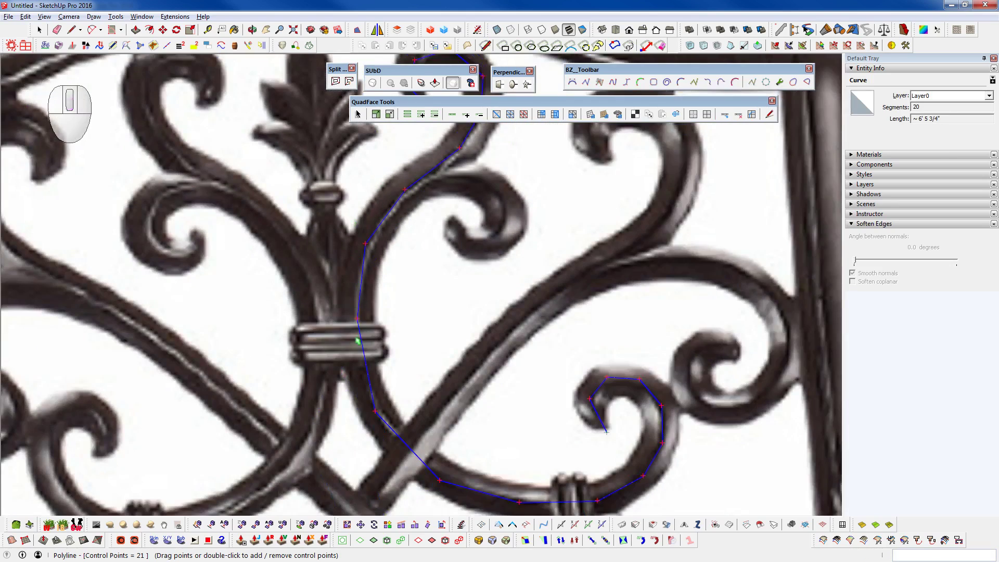
pyautogui.scroll(4, 357, 325)
pyautogui.moveTo(360, 312); pyautogui.dragTo(353, 315)
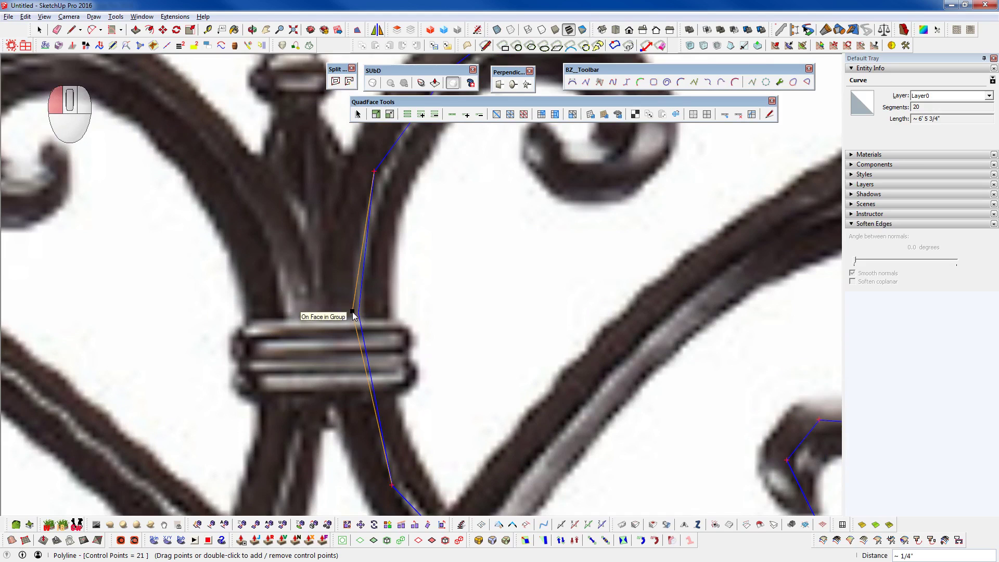
pyautogui.scroll(-3, 353, 316)
pyautogui.scroll(3, 367, 385)
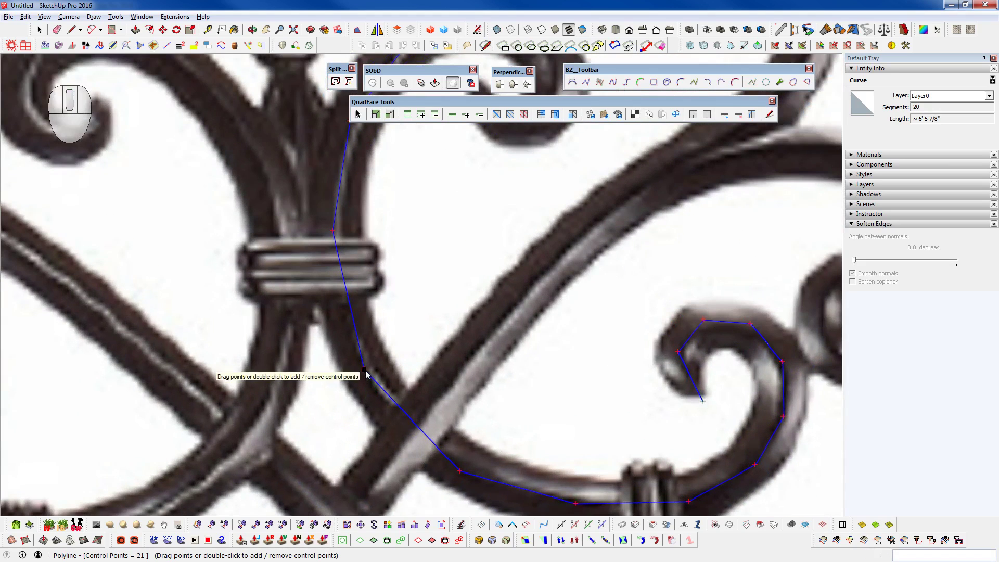
# Examine the traced curve without the photo in the Hidden Line style, and restore the Shaded With Textures style
pyautogui.click(543, 31)
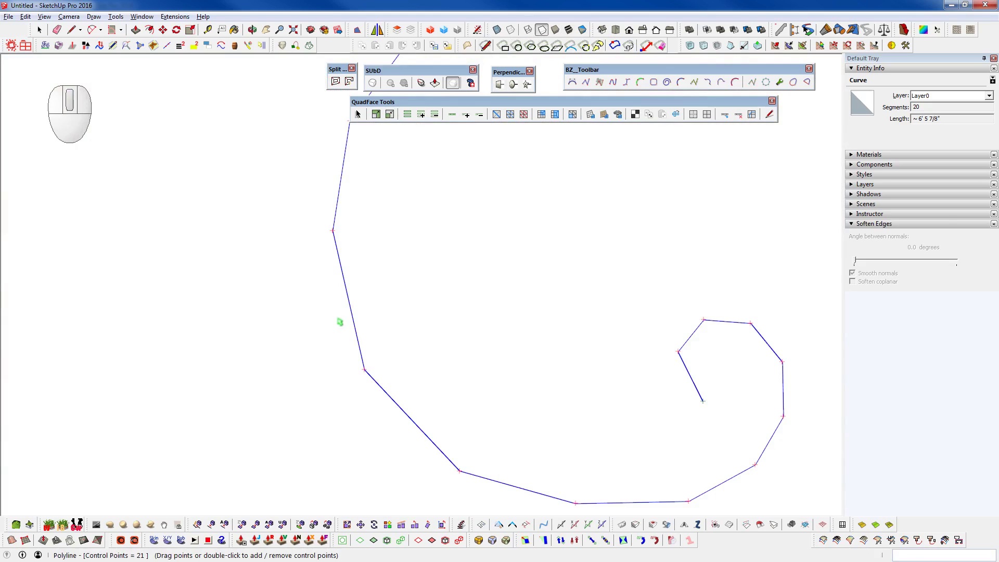
pyautogui.scroll(-4, 336, 332)
pyautogui.scroll(-1, 329, 344)
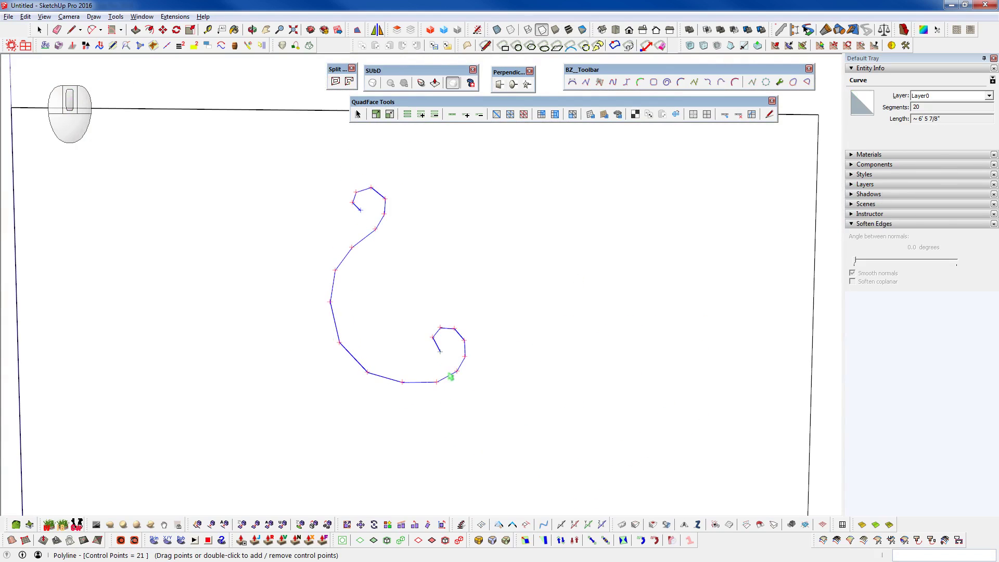
pyautogui.moveTo(471, 390); pyautogui.dragTo(453, 361, button='middle')
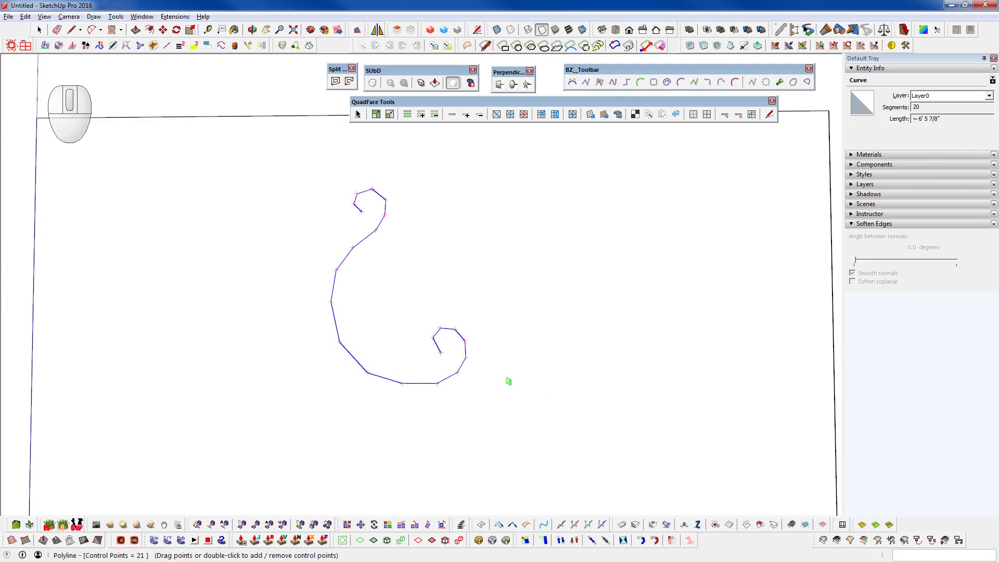
pyautogui.moveTo(508, 381); pyautogui.dragTo(442, 385, button='middle')
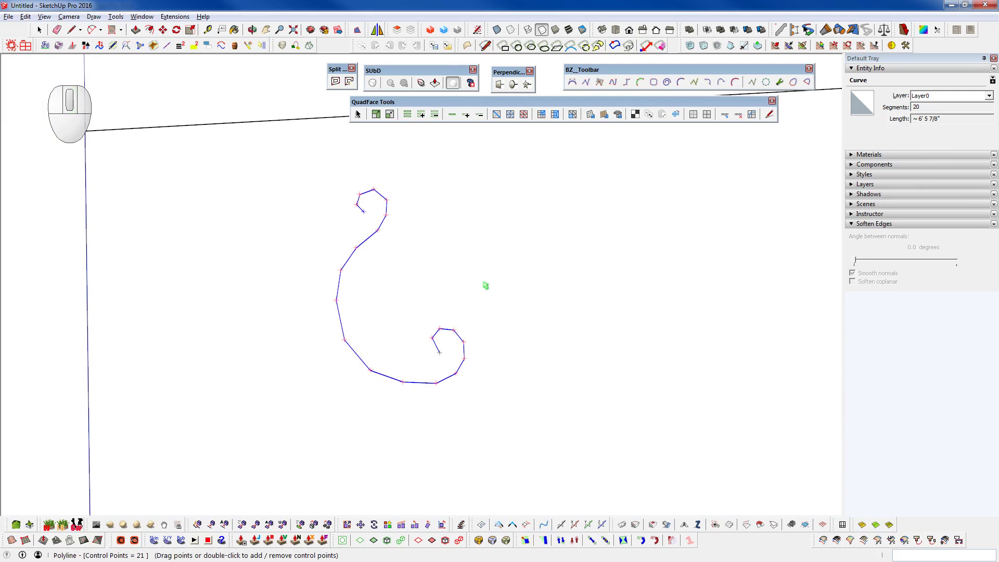
pyautogui.scroll(4, 451, 288)
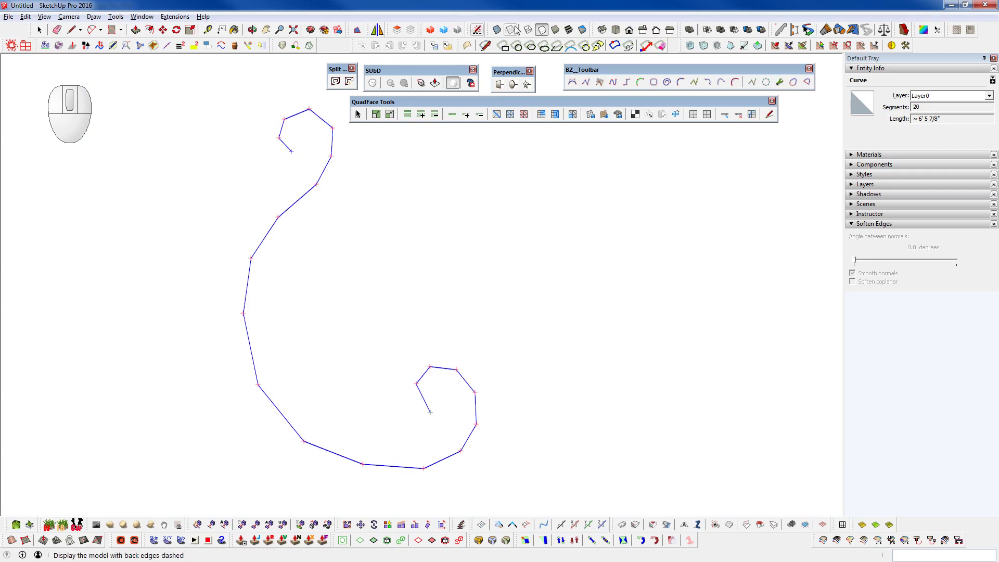
pyautogui.click(569, 29)
pyautogui.moveTo(411, 364); pyautogui.dragTo(402, 370, button='middle')
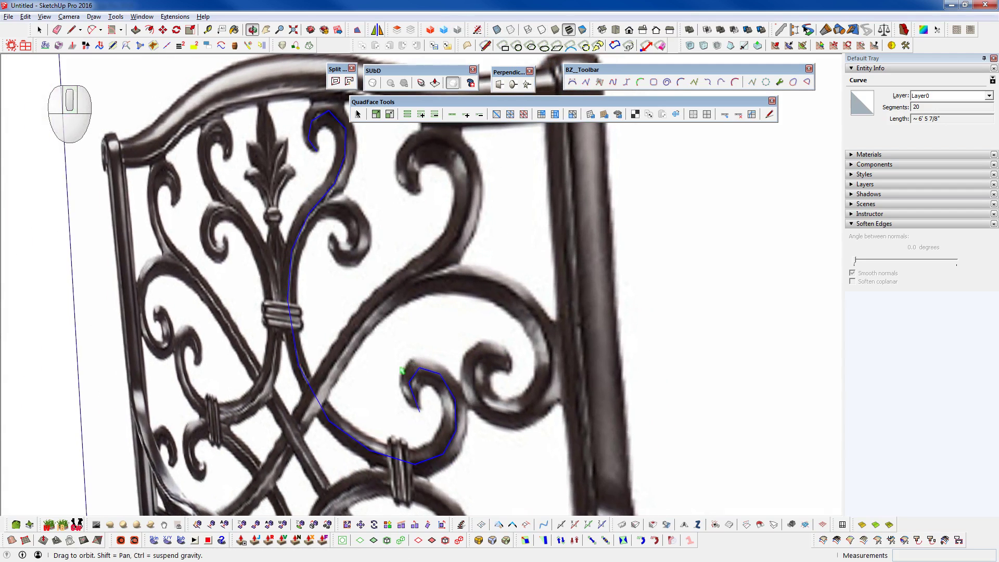
pyautogui.moveTo(424, 406); pyautogui.dragTo(499, 400, button='middle')
pyautogui.scroll(1, 228, 344)
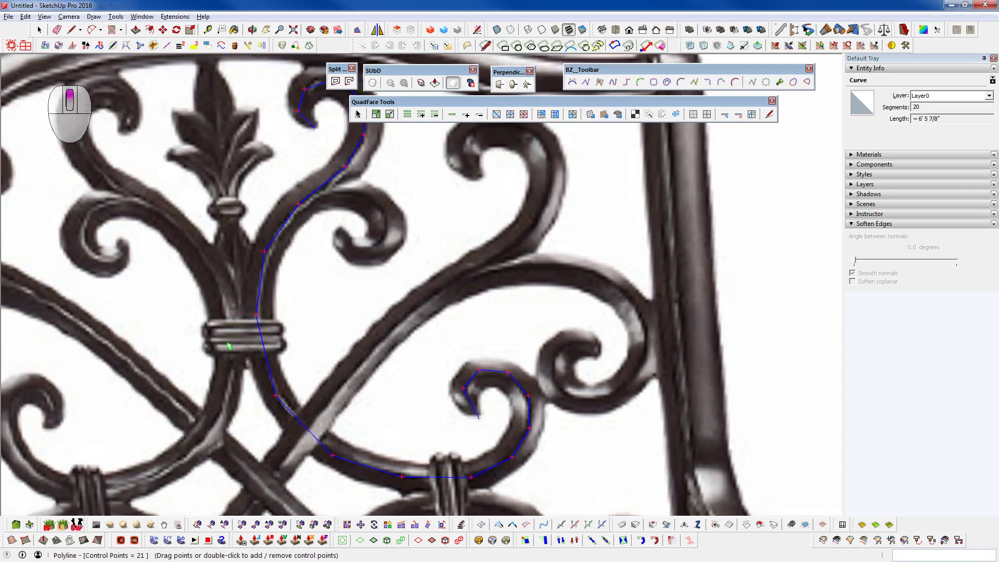
# Measure the width of the scroll bar just below the central collar
pyautogui.scroll(2, 229, 345)
pyautogui.press('t')
pyautogui.click(259, 374)
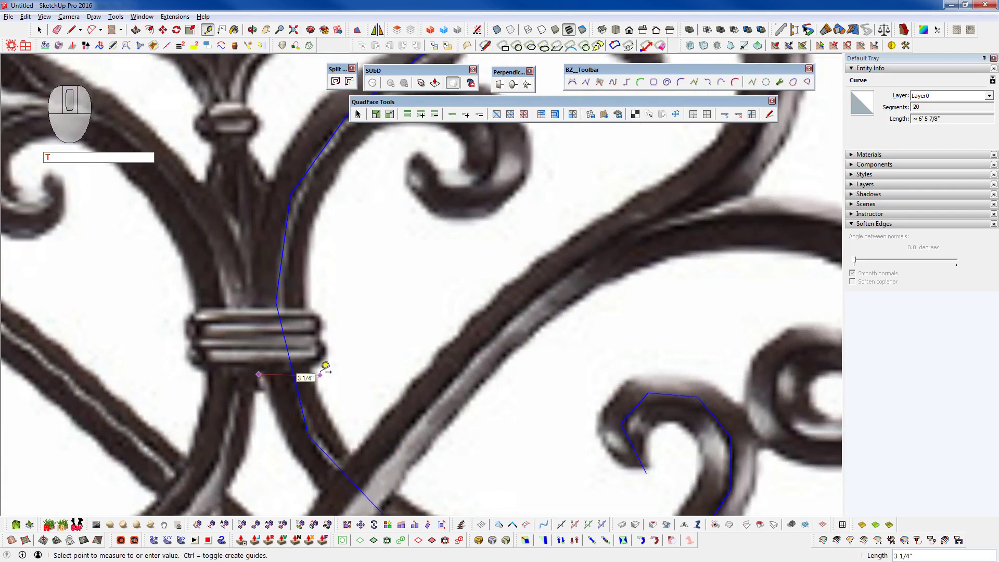
pyautogui.press('space')
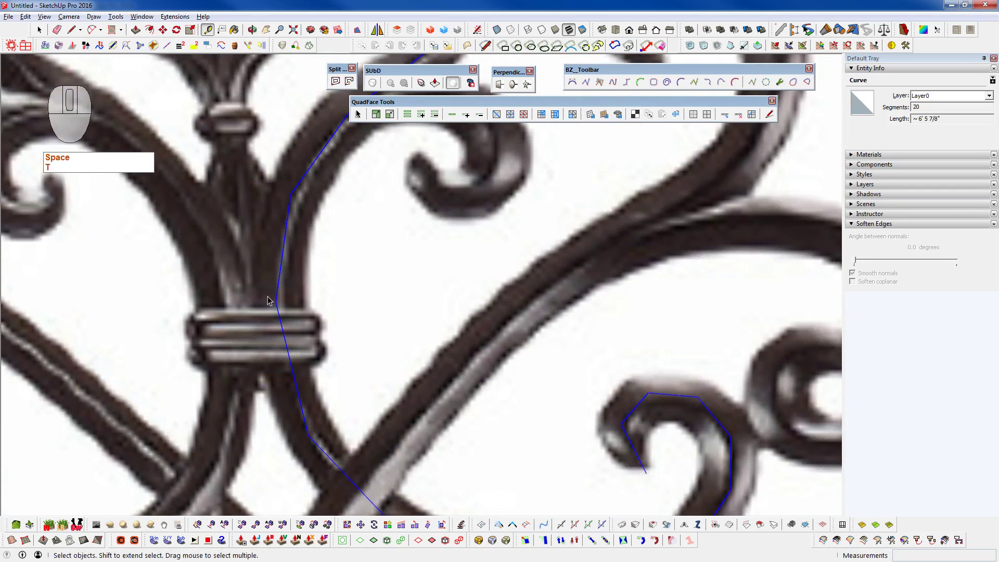
# Place a 3-inch Perpendicular Square on the end of the traced curve at the lower curl's inner tip
pyautogui.scroll(-5, 248, 268)
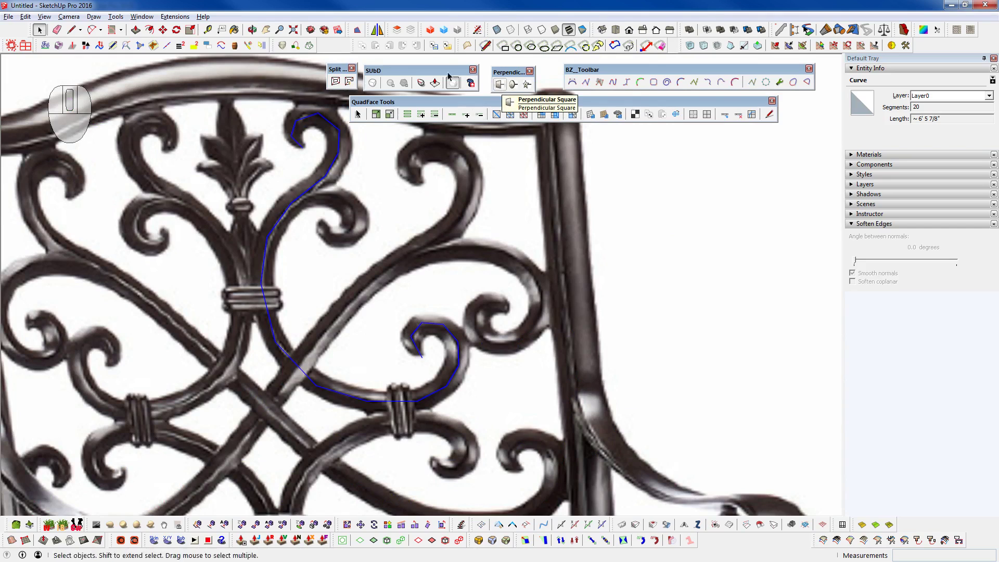
pyautogui.click(179, 19)
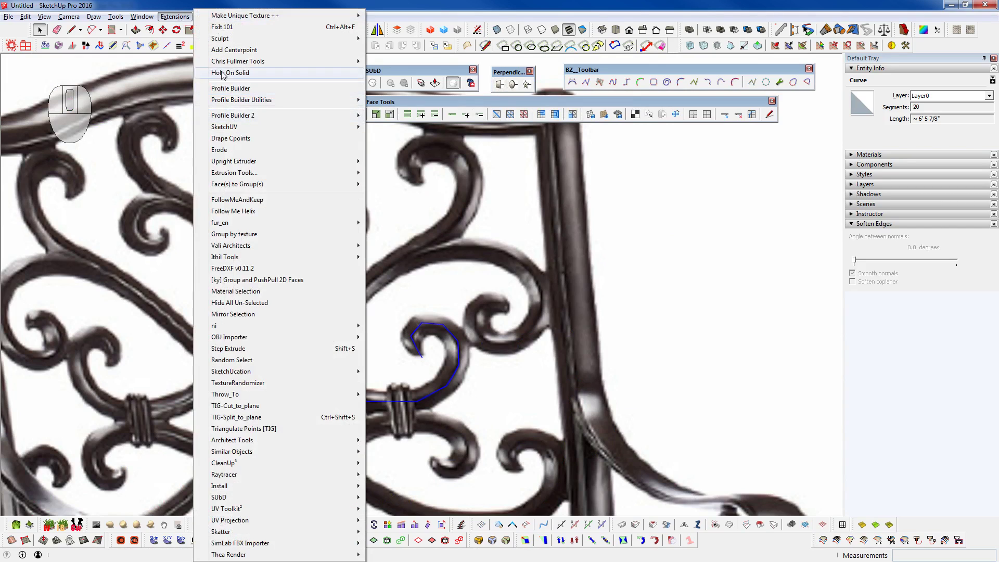
pyautogui.moveTo(229, 67)
pyautogui.click(510, 75)
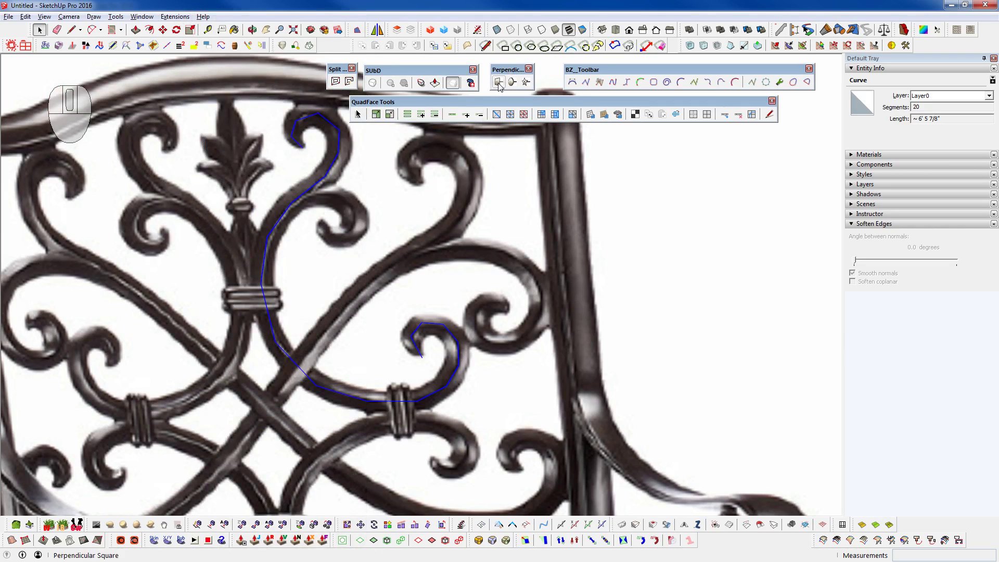
pyautogui.click(498, 82)
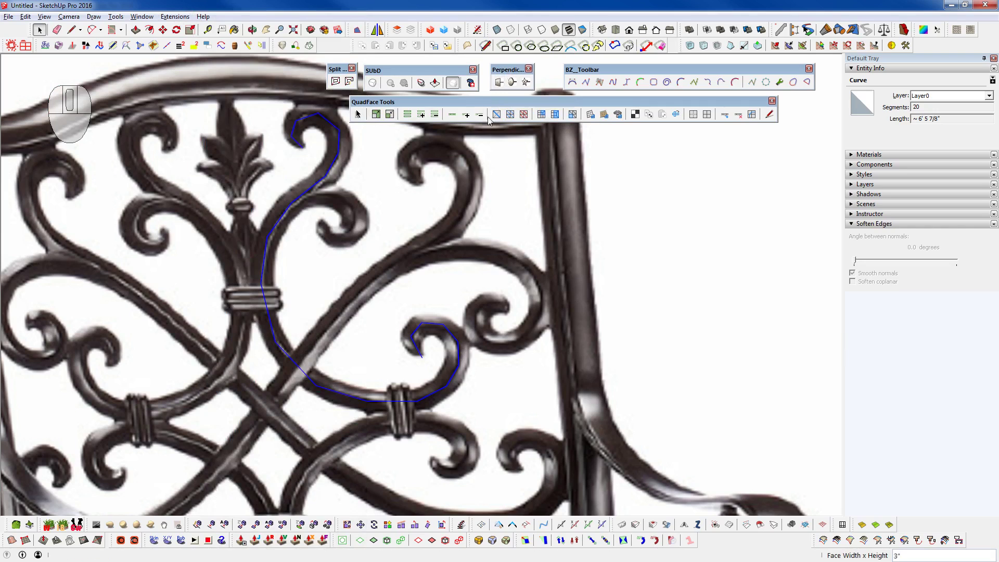
pyautogui.press('Num_Lock')
pyautogui.write('3')
pyautogui.press('Return')
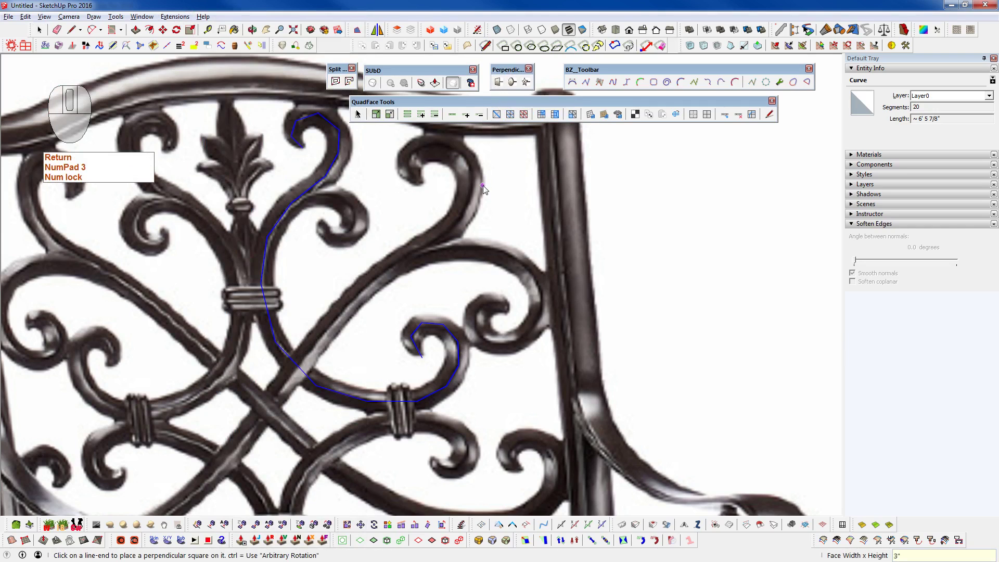
pyautogui.moveTo(491, 404); pyautogui.dragTo(436, 370, button='middle')
pyautogui.scroll(8, 423, 360)
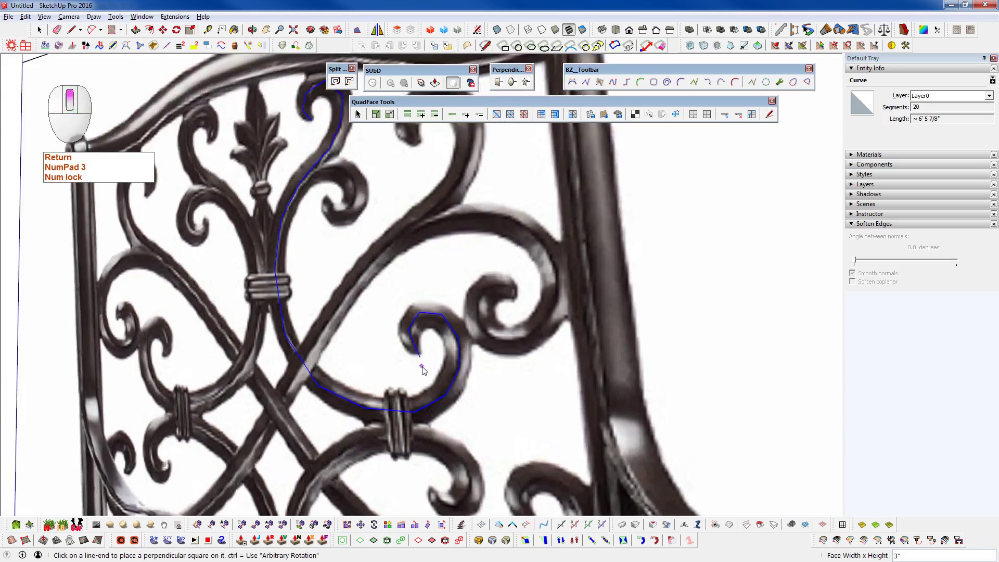
pyautogui.click(420, 346)
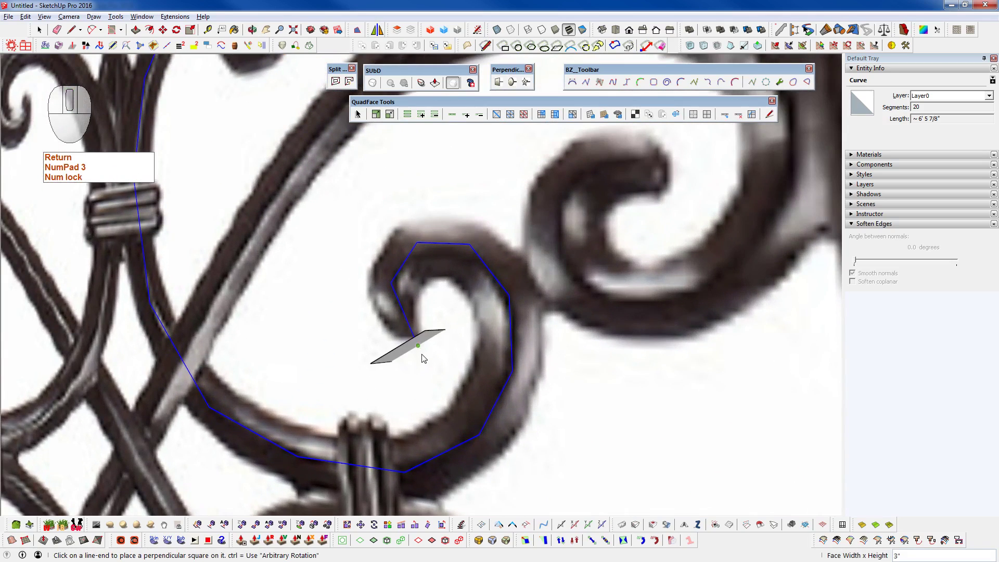
# Select the perpendicular square at the curl's inner tip and check how it sits on the curve's end
pyautogui.moveTo(422, 349); pyautogui.dragTo(439, 335, button='middle')
pyautogui.scroll(6, 424, 371)
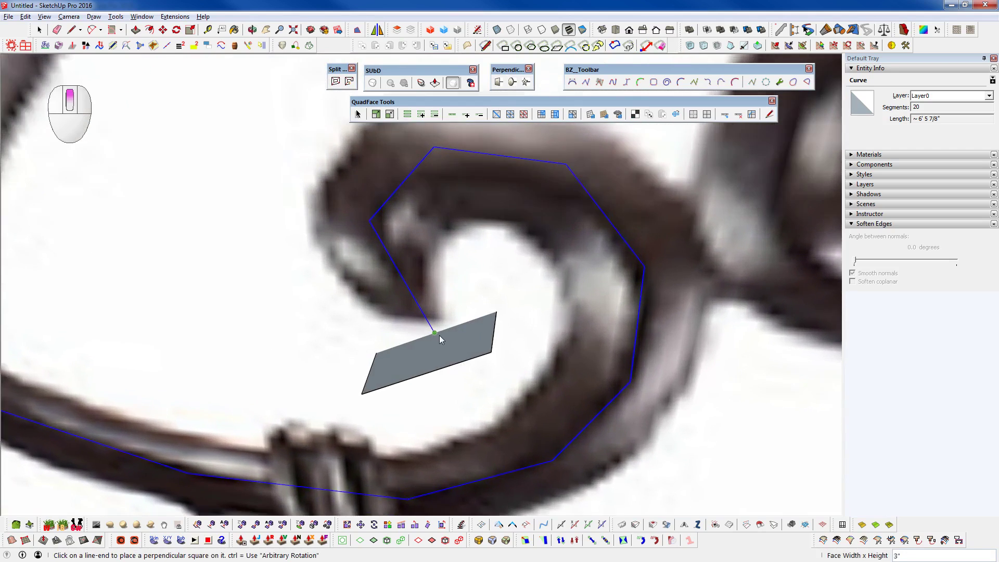
pyautogui.scroll(5, 439, 335)
pyautogui.press('space')
pyautogui.click(439, 359)
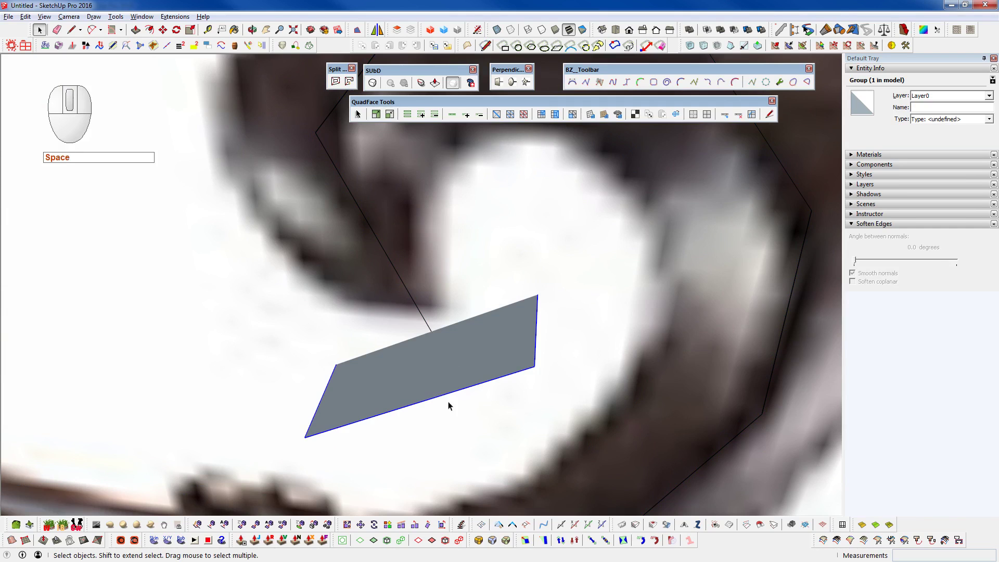
# Try a second perpendicular square on a curve vertex near the crossing bars and remove it again
pyautogui.scroll(-3, 449, 405)
pyautogui.scroll(-3, 406, 361)
pyautogui.scroll(-2, 497, 389)
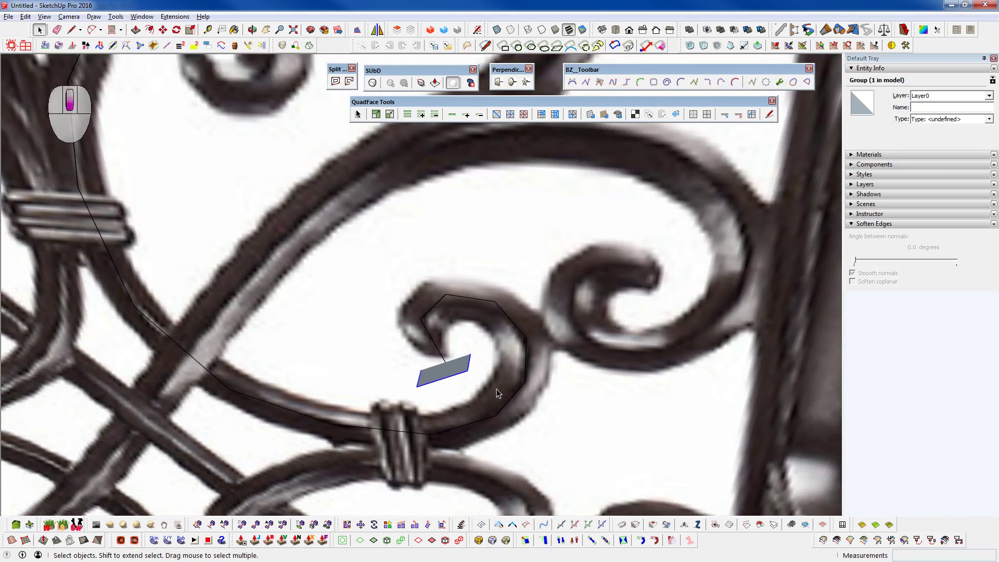
pyautogui.scroll(-2, 497, 389)
pyautogui.click(498, 81)
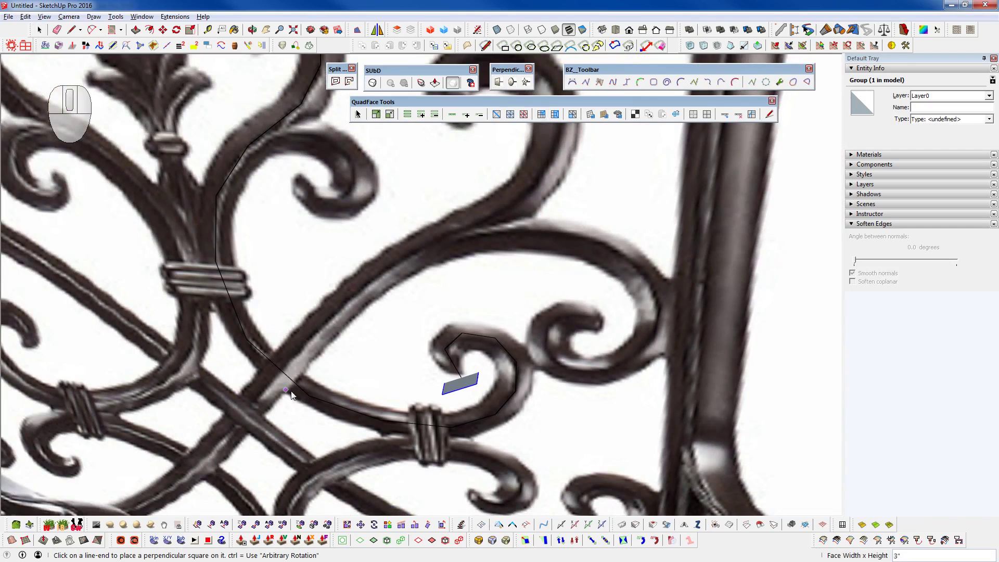
pyautogui.click(288, 378)
pyautogui.scroll(6, 287, 380)
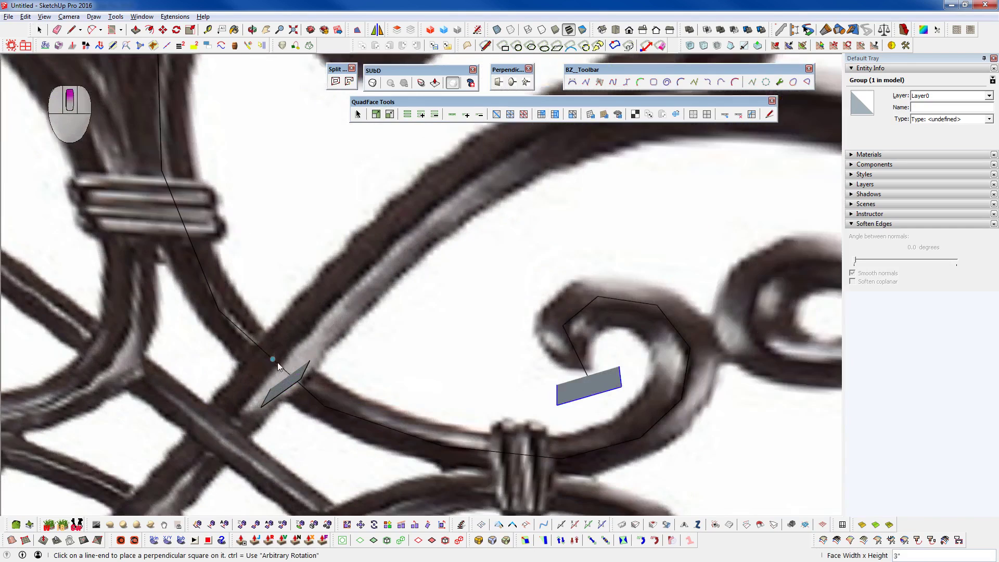
pyautogui.press('space')
pyautogui.moveTo(316, 388); pyautogui.dragTo(313, 447, button='middle')
pyautogui.scroll(-4, 329, 408)
pyautogui.click(330, 408)
pyautogui.hotkey('ctrl', 'd')
pyautogui.scroll(-4, 328, 447)
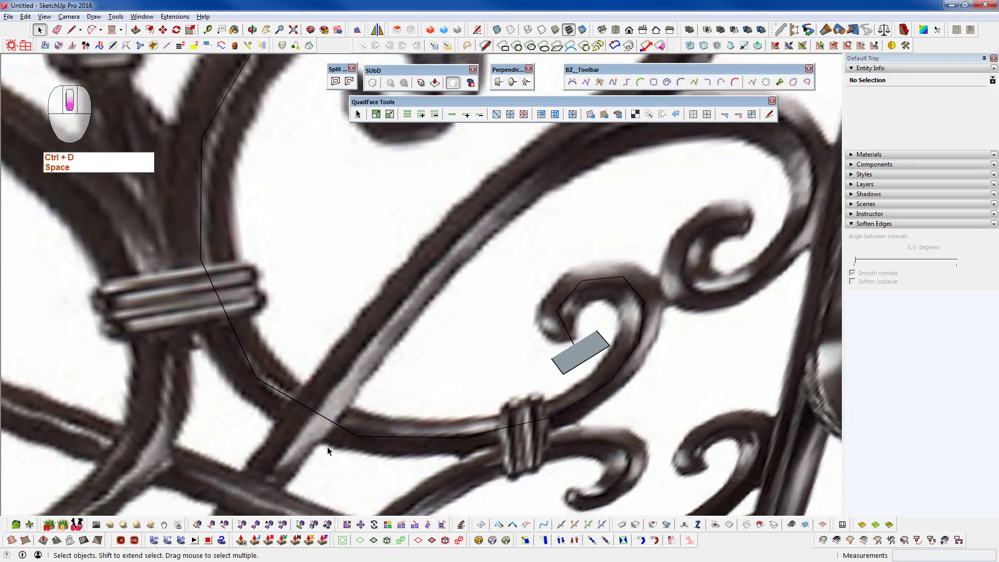
# Open the perpendicular square's group for editing and split its face with a line between the midpoints of two opposite edges
pyautogui.moveTo(603, 381); pyautogui.dragTo(484, 372, button='middle')
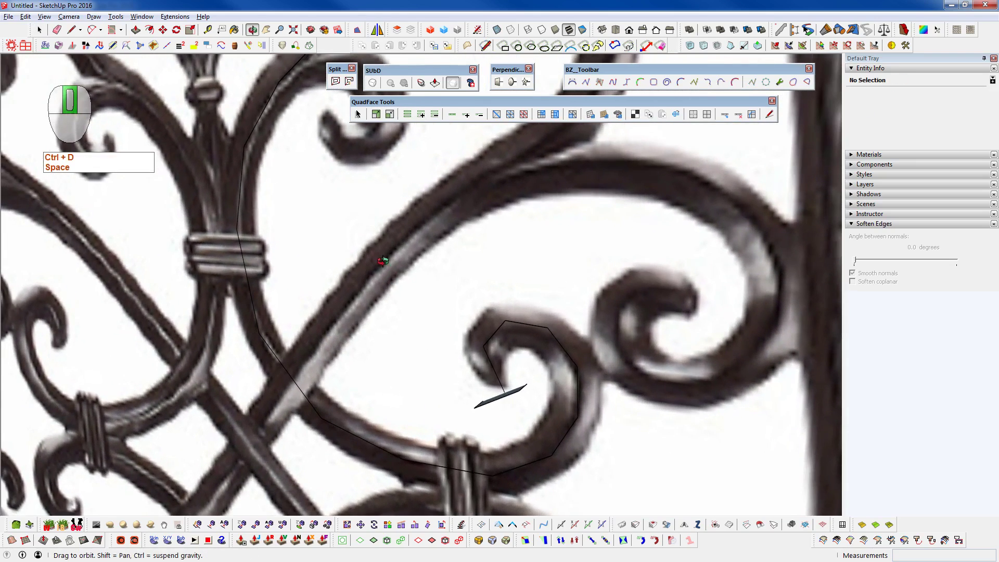
pyautogui.scroll(6, 487, 385)
pyautogui.moveTo(520, 411); pyautogui.dragTo(527, 365, button='middle')
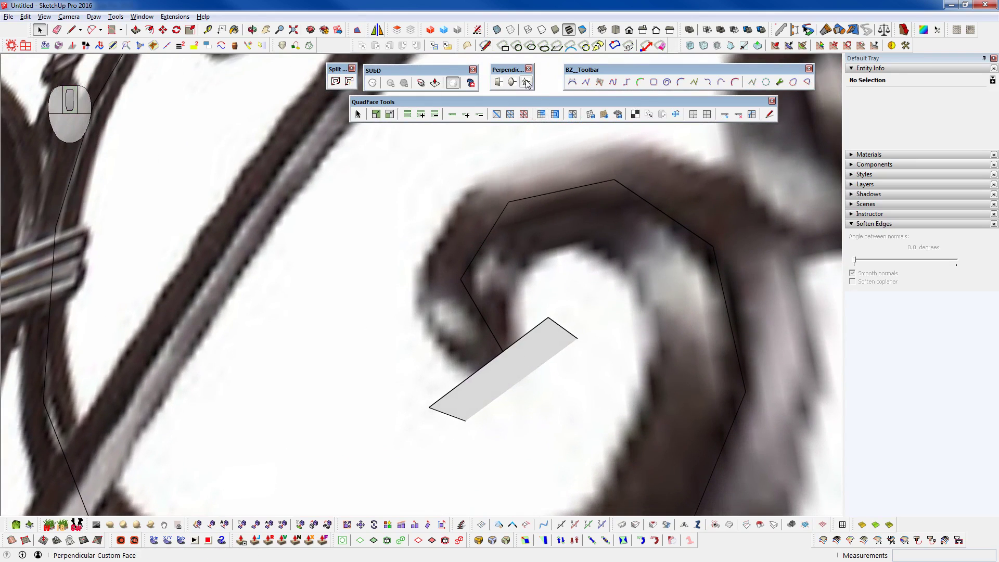
pyautogui.click(509, 367)
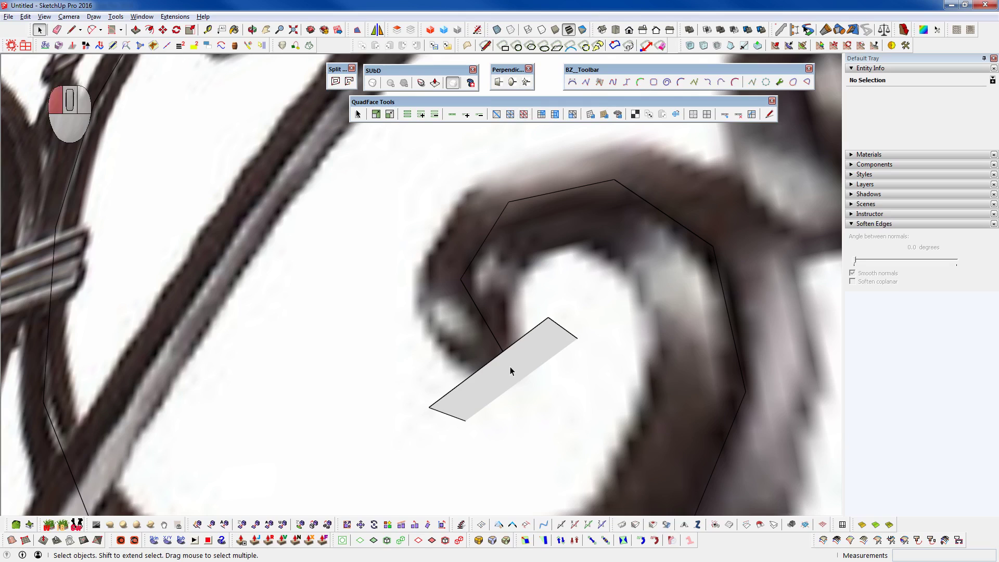
pyautogui.doubleClick(510, 367)
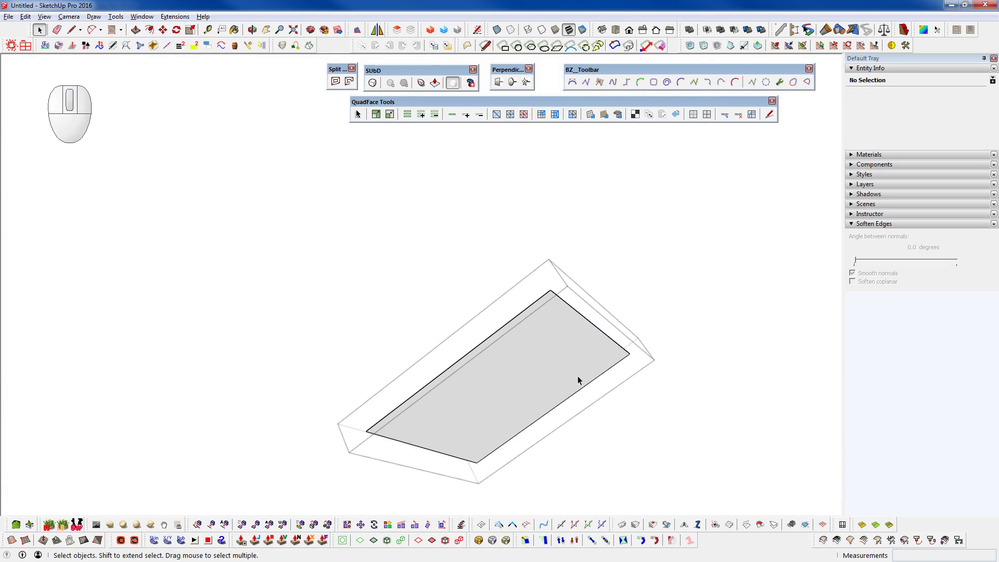
pyautogui.press('q')
pyautogui.click(594, 325)
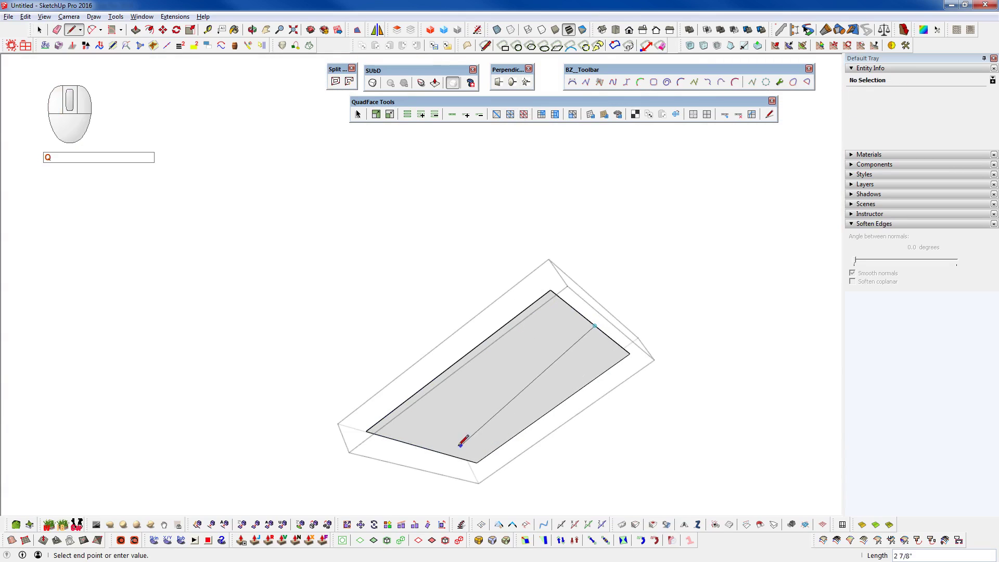
pyautogui.click(428, 447)
pyautogui.press('space')
# Delete the half of the split square that lies away from the curve's end
pyautogui.hotkey('shift', 'g')
pyautogui.click(507, 424)
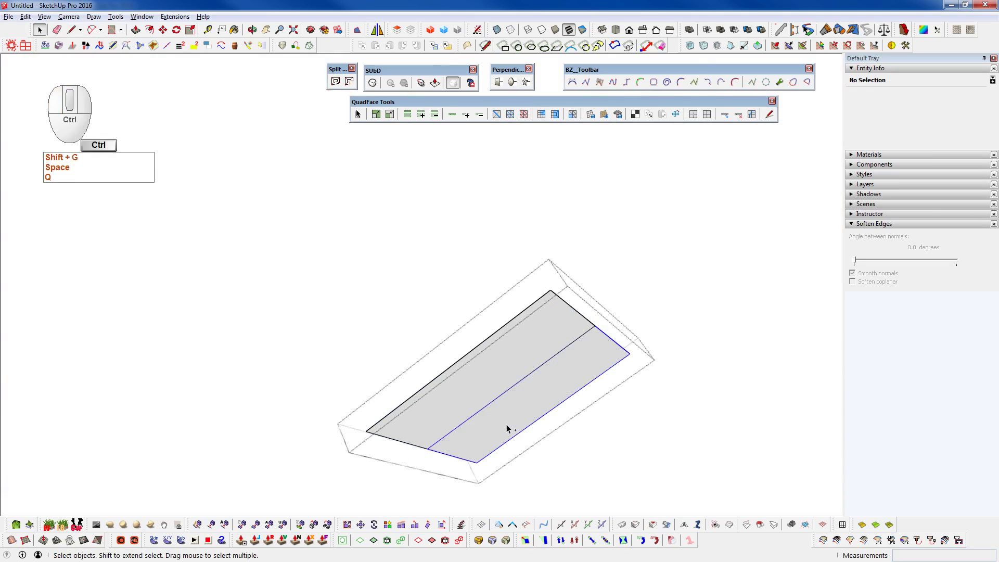
pyautogui.press('d')
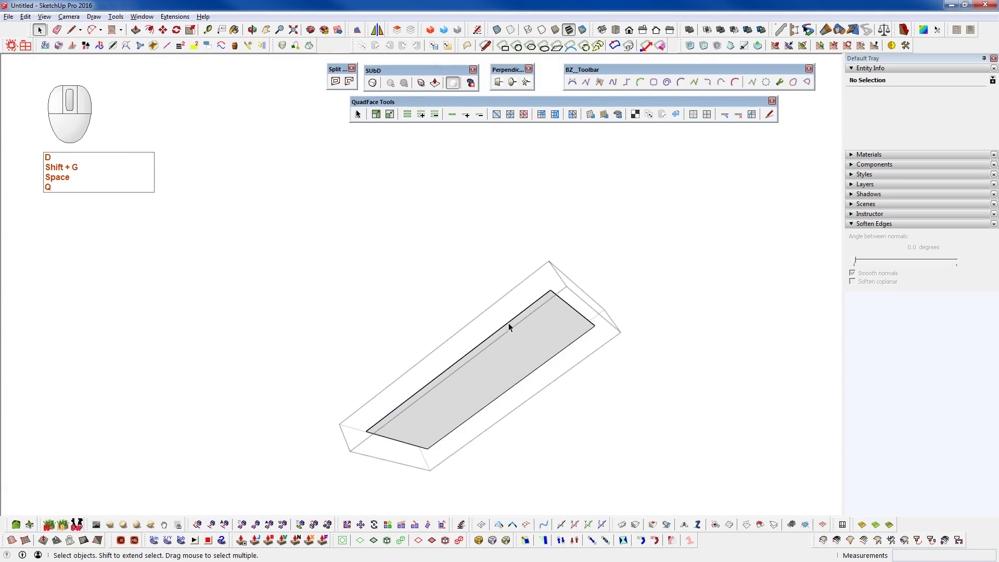
# Offset the newly cut long edge of the face 0.5 inch inward to add a parallel line across it
pyautogui.moveTo(509, 327); pyautogui.dragTo(522, 350, button='middle')
pyautogui.hotkey('alt', 'd')
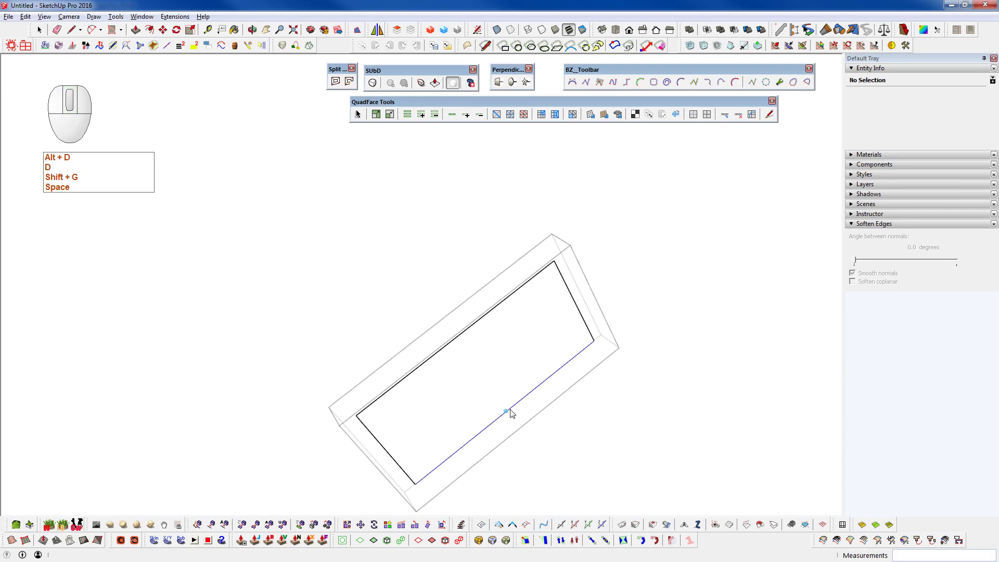
pyautogui.click(506, 411)
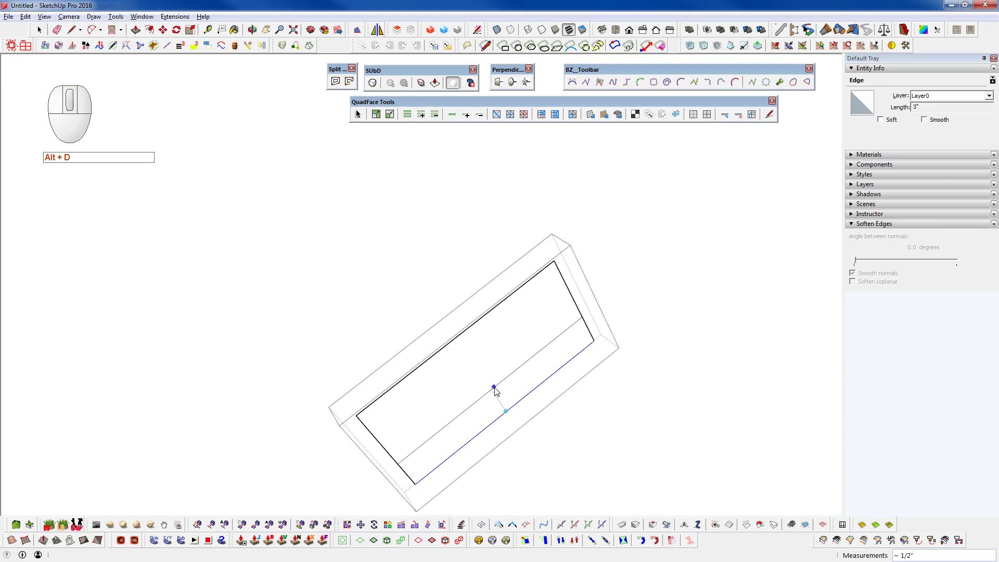
pyautogui.press('Num_Lock')
pyautogui.write('.5')
pyautogui.press('Return')
# Draw a 1/2-inch line inward from the offset line's midpoint and a diagonal about 3/4 inch long back to the offset line
pyautogui.press('q')
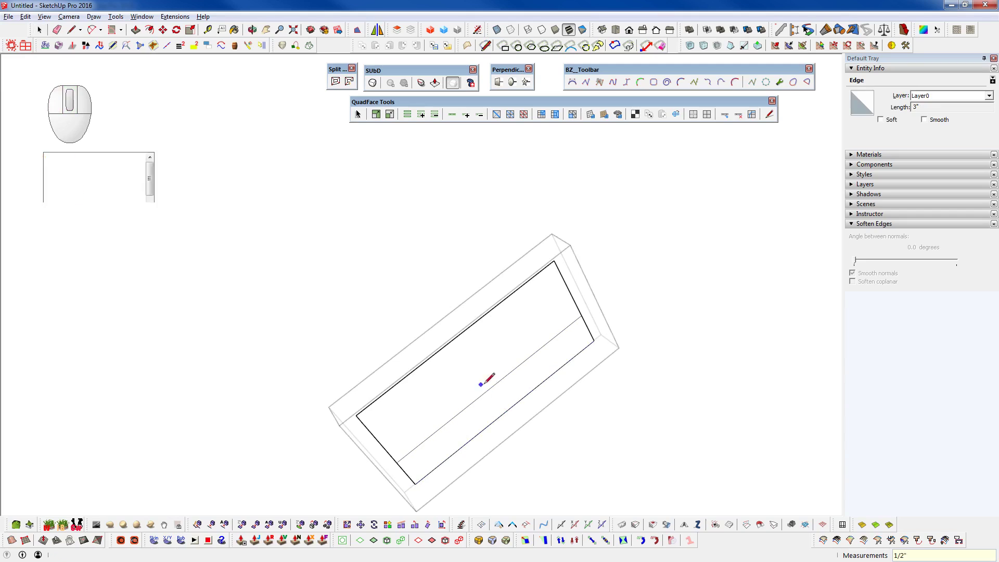
pyautogui.click(491, 387)
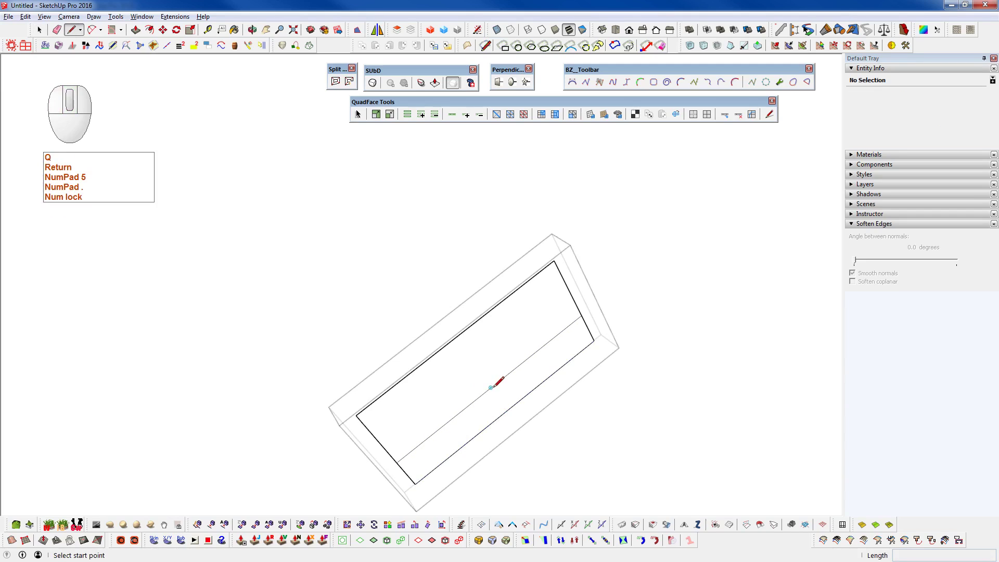
pyautogui.click(474, 363)
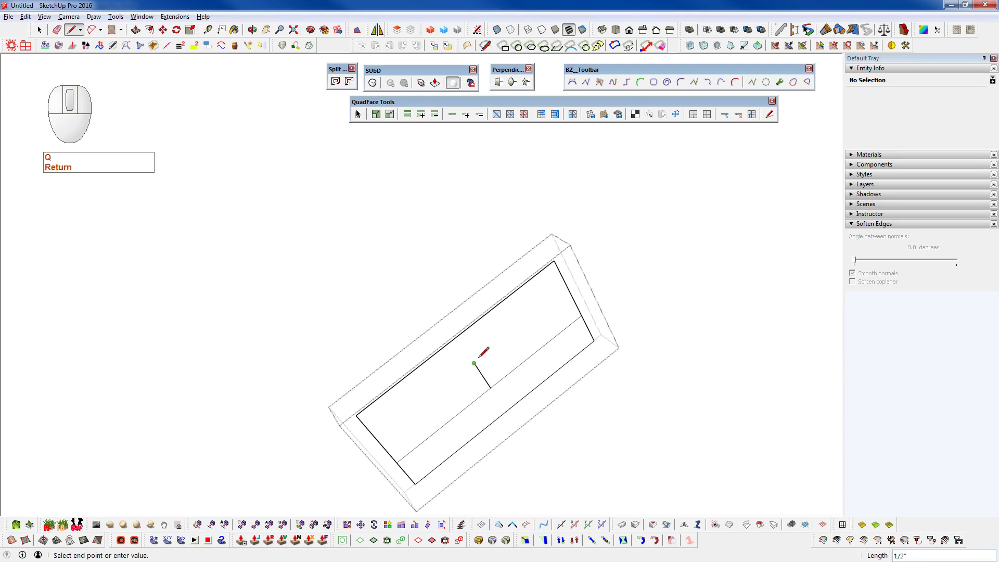
pyautogui.click(456, 415)
# Mirror the diagonal edge across the 1/2-inch centre line and keep the original edge
pyautogui.press('space')
pyautogui.click(464, 390)
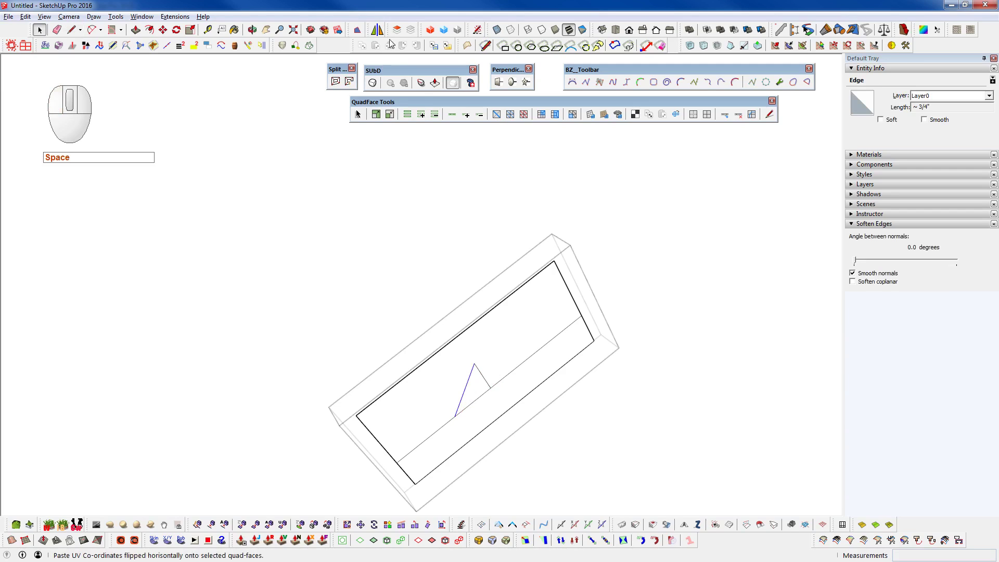
pyautogui.click(377, 30)
pyautogui.click(490, 387)
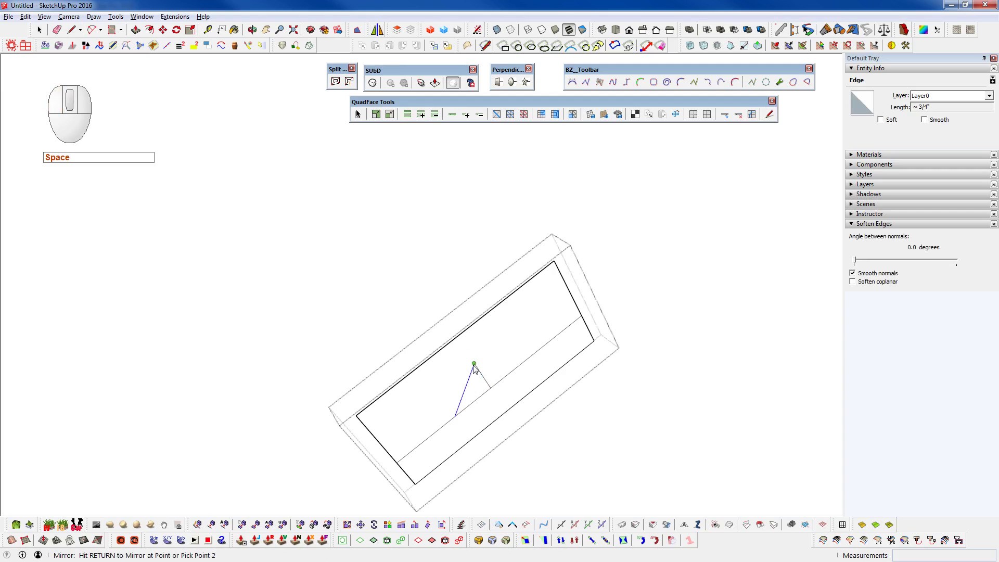
pyautogui.click(474, 364)
pyautogui.press('Return')
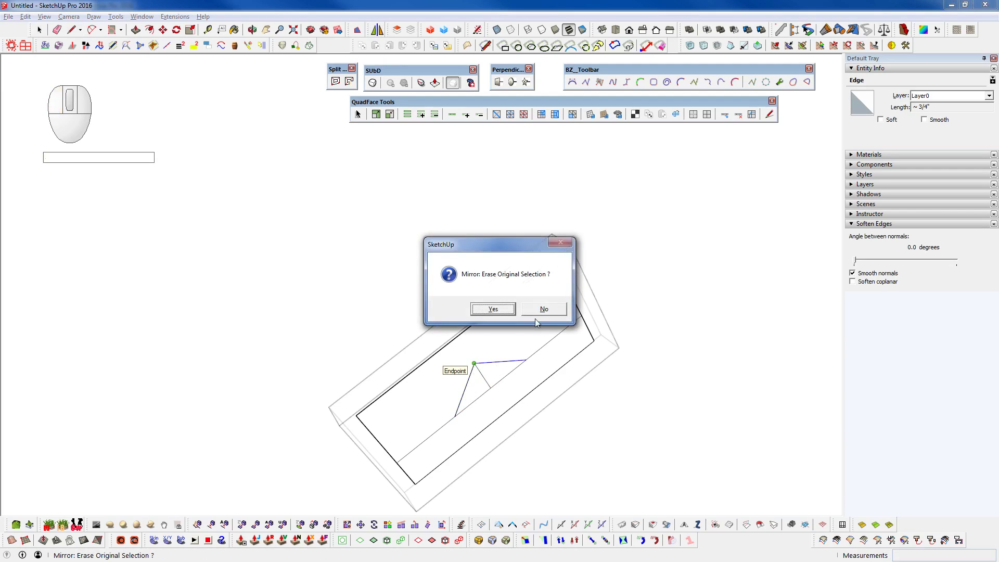
pyautogui.press('Return')
# Erase the centre line and the base segments beneath the two diagonals to leave a peaked profile line
pyautogui.hotkey('shift', 'e')
pyautogui.moveTo(485, 385); pyautogui.dragTo(526, 386)
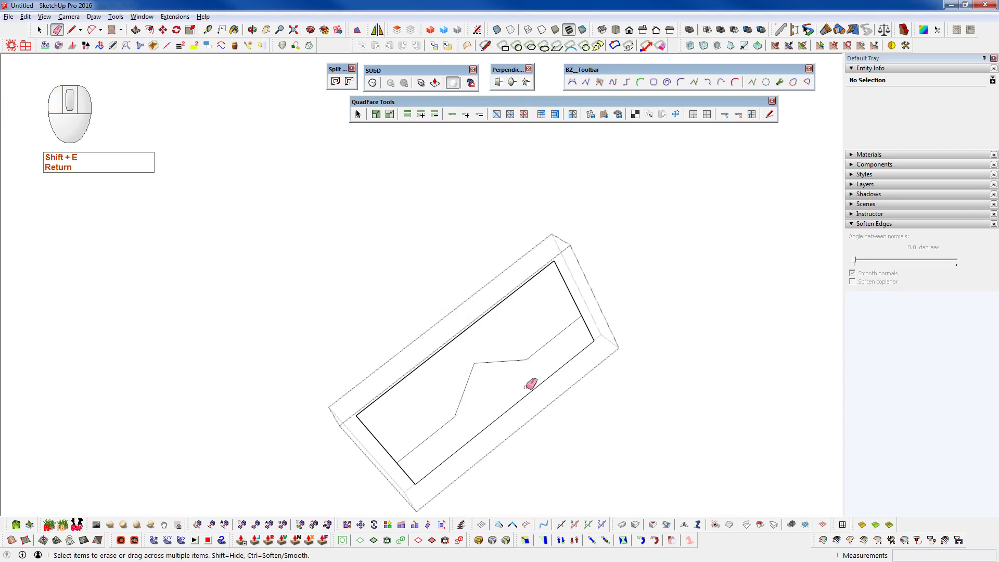
pyautogui.moveTo(517, 375); pyautogui.dragTo(480, 283, button='middle')
pyautogui.press('space')
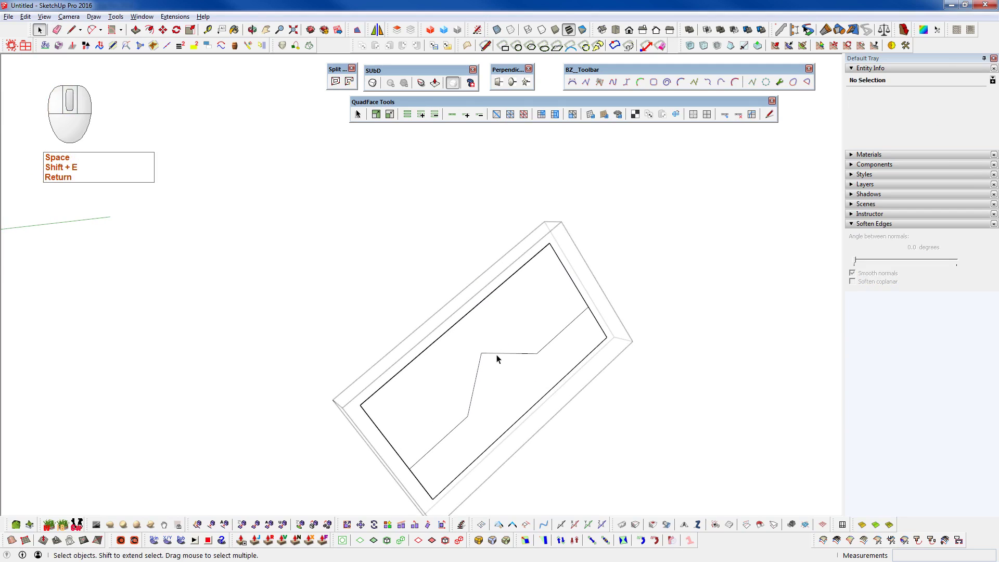
# Move the two diagonal peak edges 3/8 inch along the face's short side, away from the cut edge
pyautogui.keyDown('shift'); pyautogui.click(477, 370); pyautogui.keyUp('shift')
pyautogui.press('w')
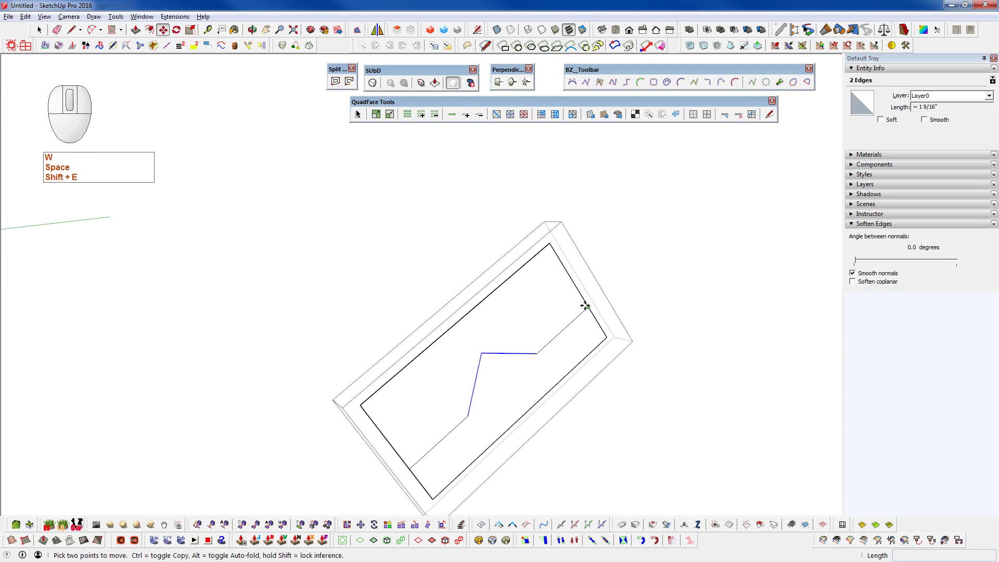
pyautogui.click(588, 307)
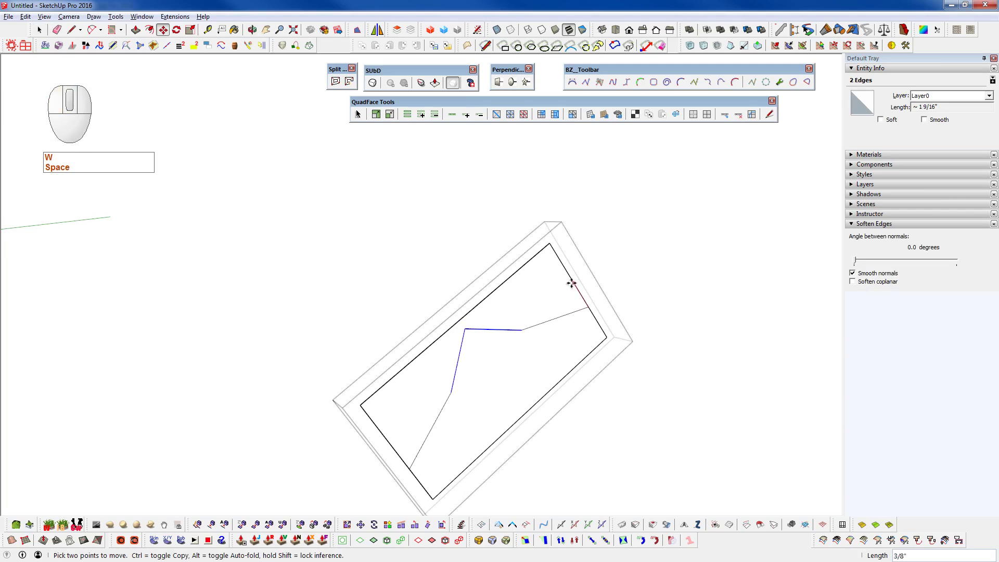
# Scale the peak edges to a lower height and narrow them about their centre to a factor of 0.88
pyautogui.scroll(2, 483, 357)
pyautogui.hotkey('alt', 'r')
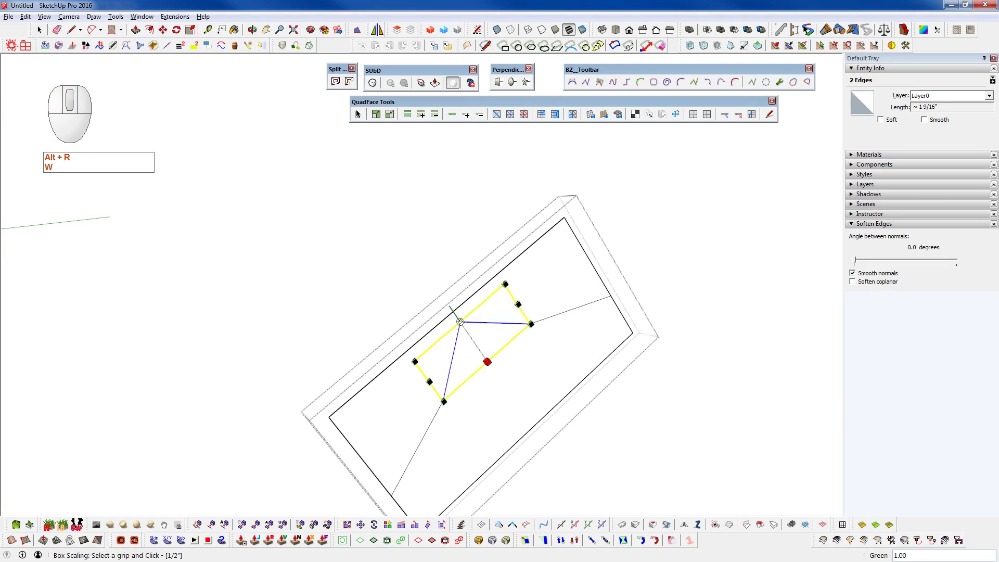
pyautogui.moveTo(460, 322); pyautogui.dragTo(467, 329)
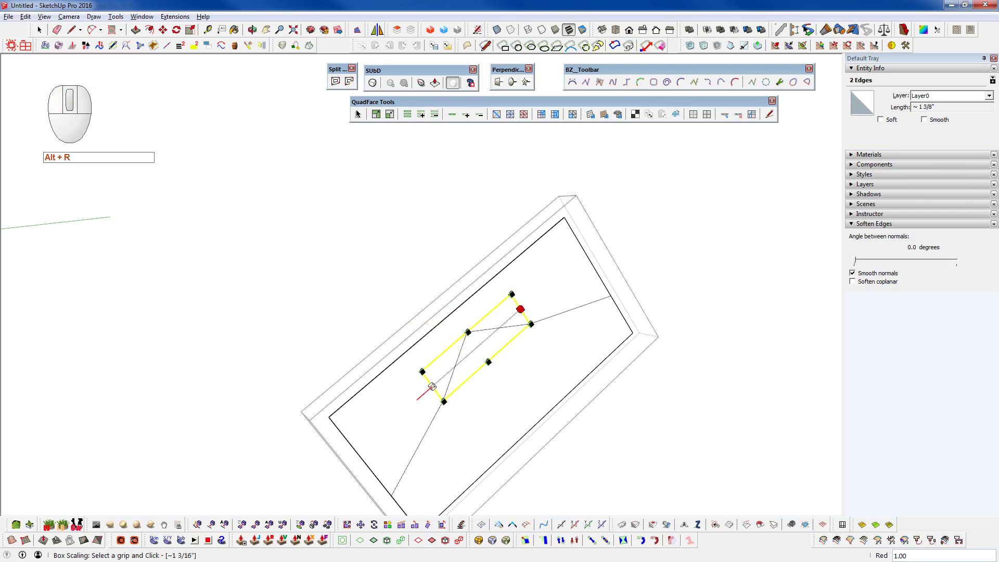
pyautogui.keyDown('ctrl'); pyautogui.moveTo(435, 384); pyautogui.dragTo(442, 390); pyautogui.keyUp('ctrl')
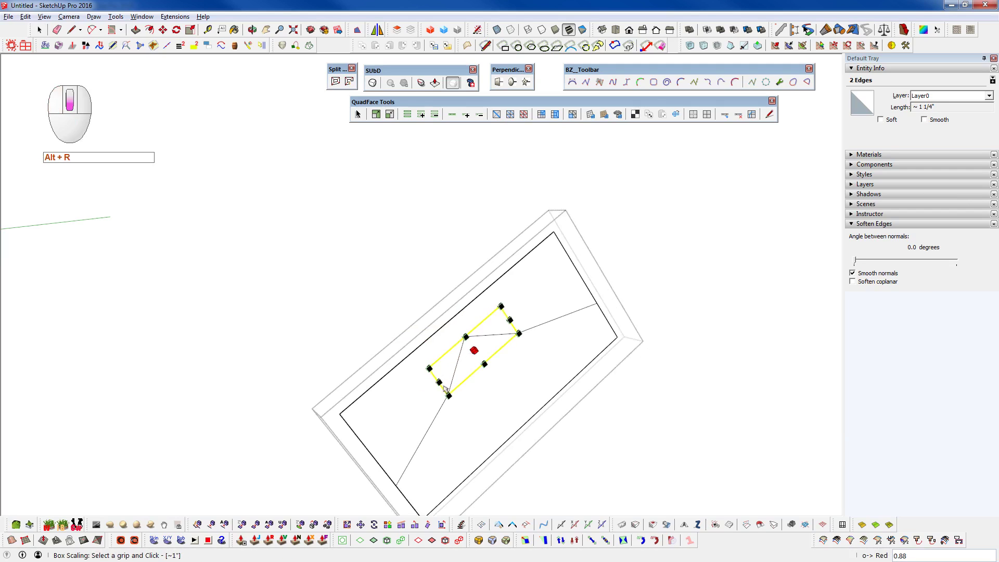
# Delete the waste part of the face beyond the peaked line, leaving only the peaked profile, and close its group
pyautogui.scroll(-2, 443, 390)
pyautogui.press('space')
pyautogui.click(535, 336)
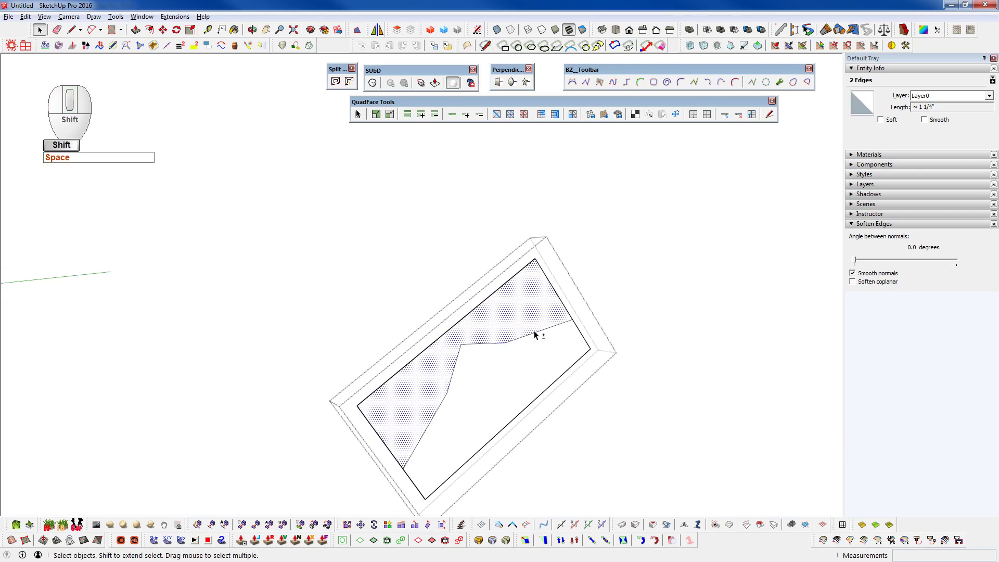
pyautogui.hotkey('shift', 'g')
pyautogui.hotkey('ctrl', 'd')
pyautogui.scroll(-1, 491, 357)
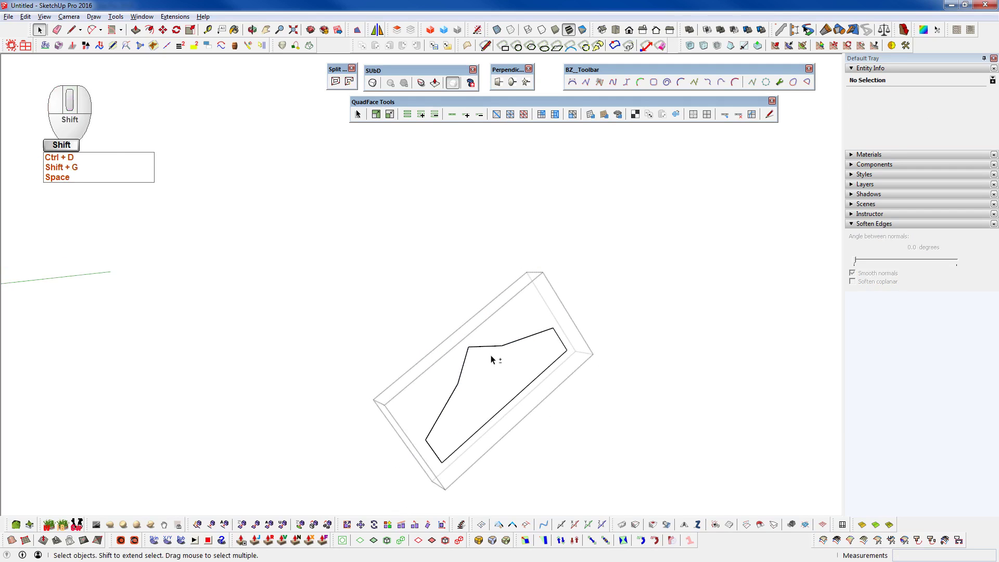
pyautogui.press('c')
# Sweep the peaked profile face inside its group along the traced scroll curve with Follow Me
pyautogui.moveTo(491, 357); pyautogui.dragTo(485, 404, button='middle')
pyautogui.click(493, 391)
pyautogui.scroll(-6, 486, 367)
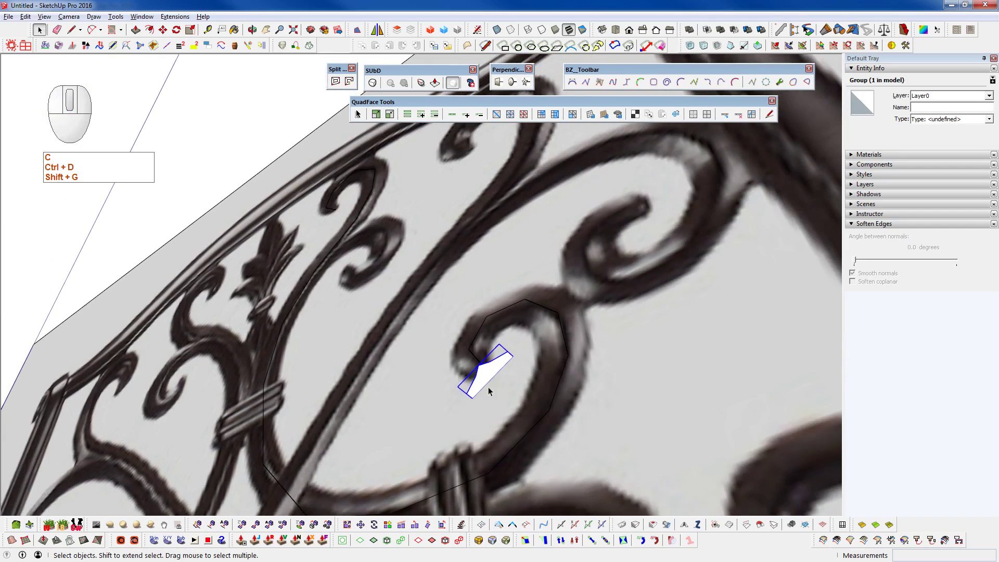
pyautogui.moveTo(489, 390); pyautogui.dragTo(471, 446, button='middle')
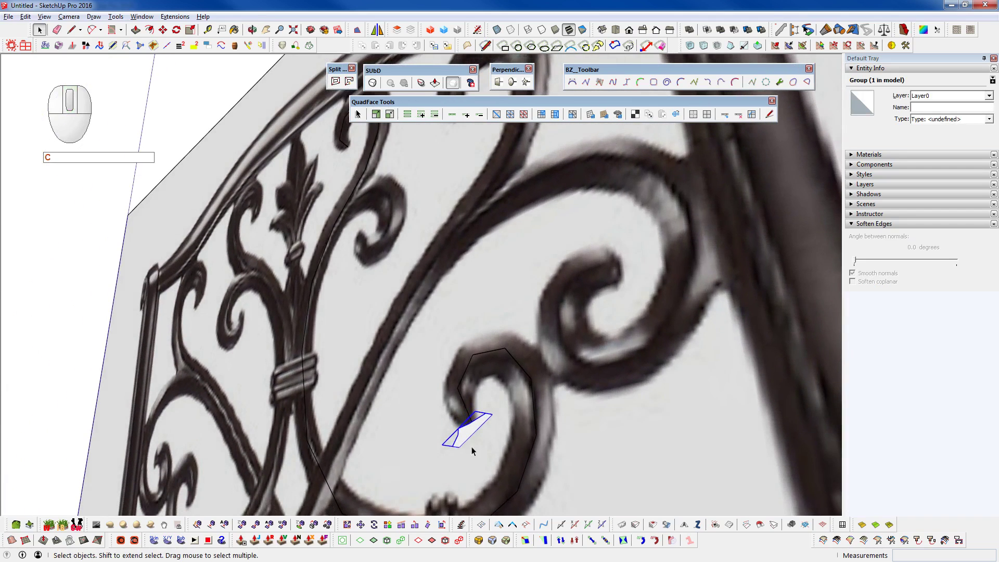
pyautogui.keyDown('shift'); pyautogui.moveTo(533, 395); pyautogui.dragTo(544, 339, button='middle'); pyautogui.keyUp('shift')
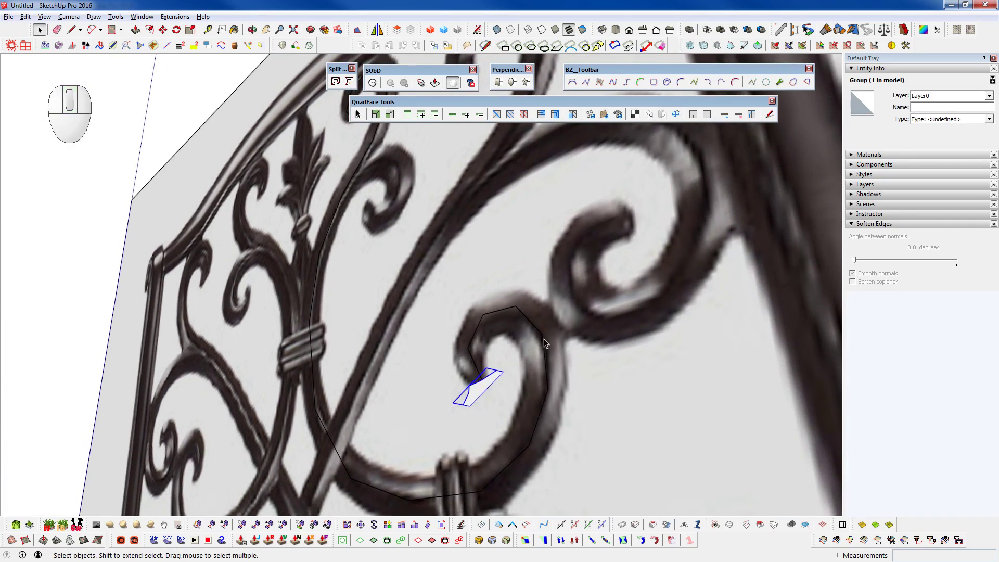
pyautogui.click(545, 369)
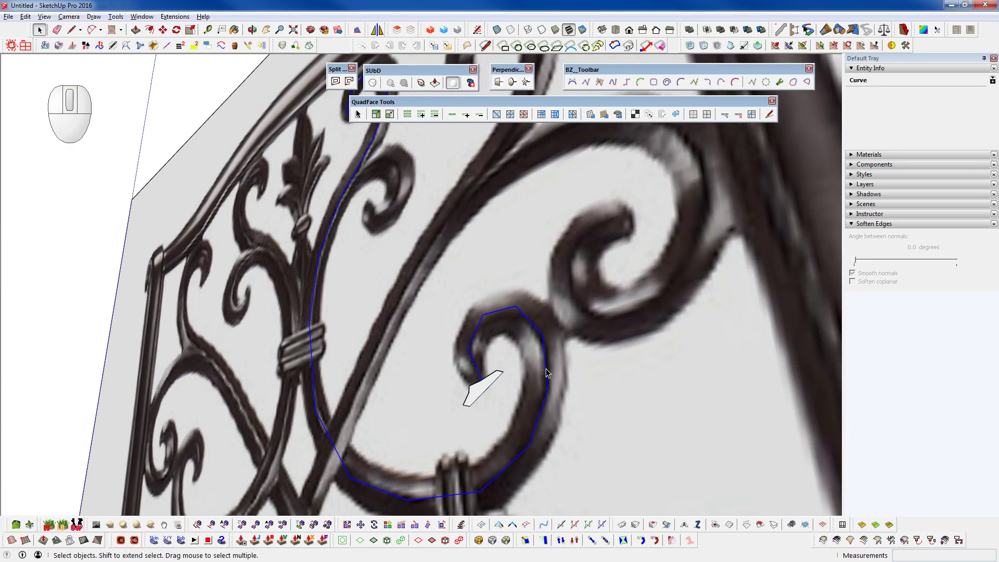
pyautogui.click(115, 17)
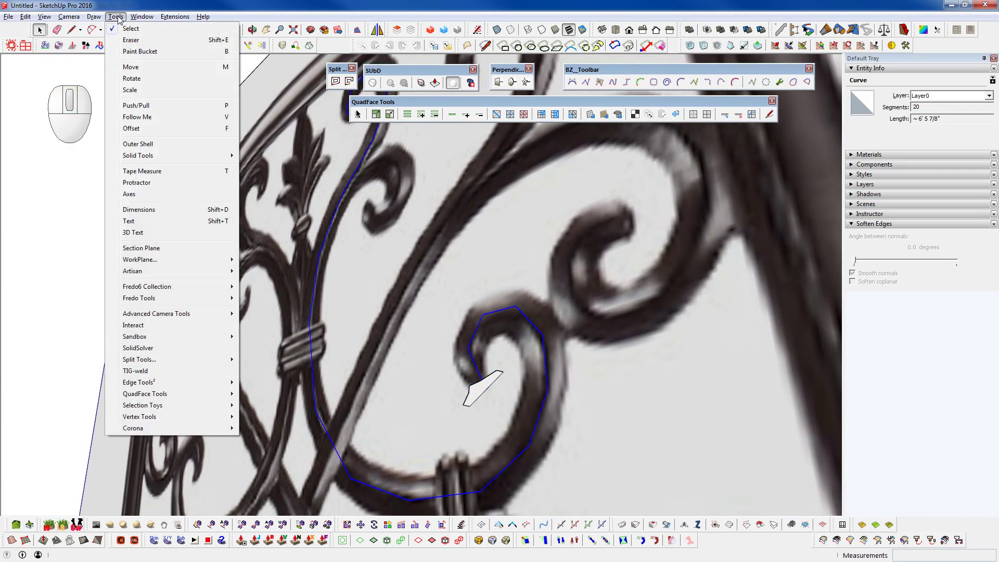
pyautogui.click(135, 120)
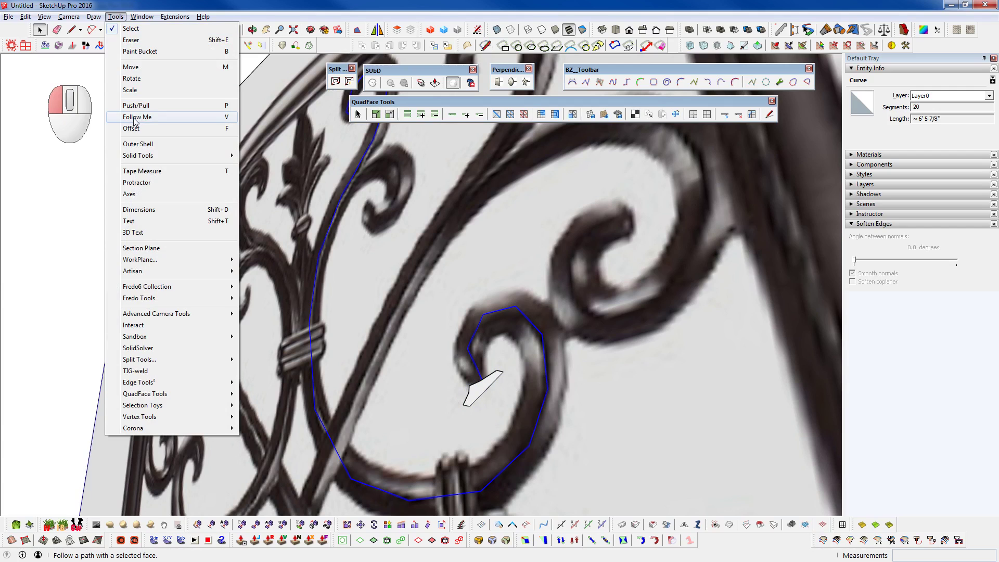
pyautogui.scroll(4, 487, 398)
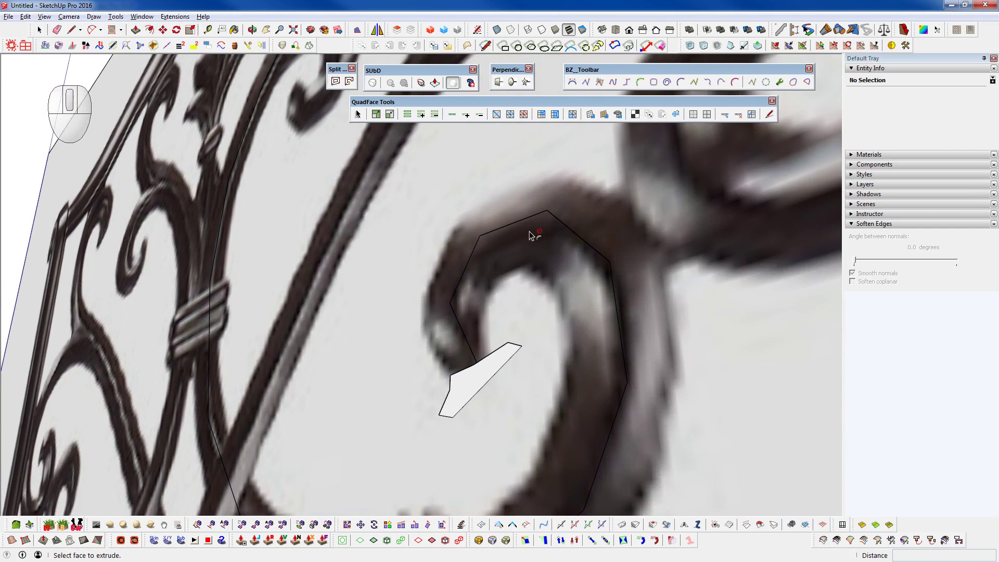
pyautogui.scroll(3, 520, 416)
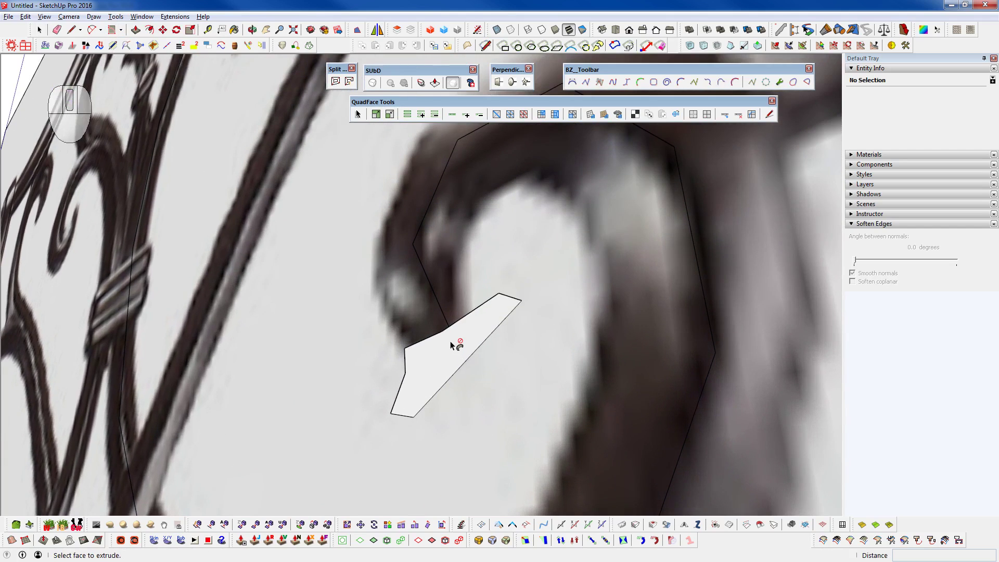
pyautogui.rightClick(451, 341)
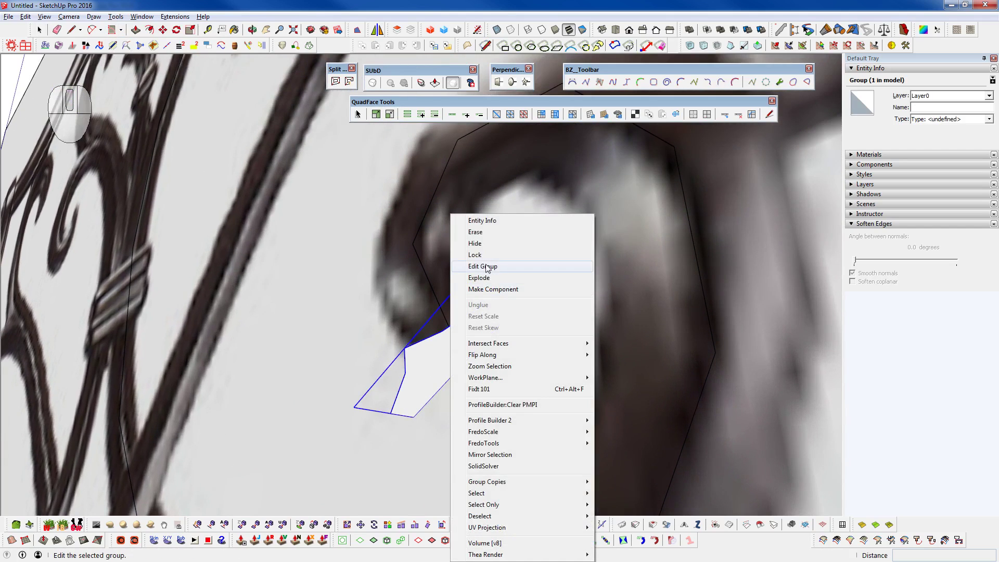
pyautogui.click(486, 267)
pyautogui.click(457, 356)
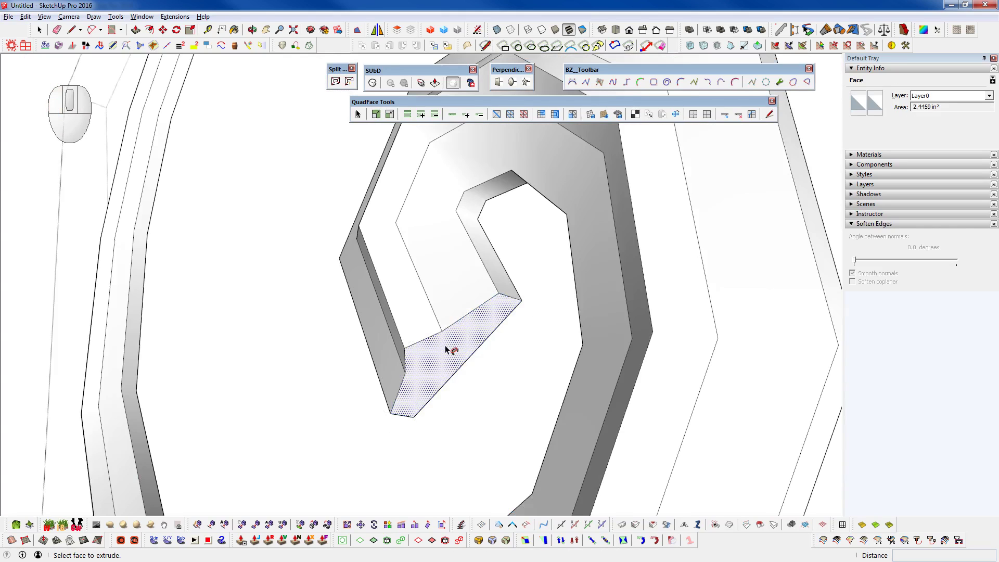
# Unsoften all edges of the swept scroll by setting the angle between normals to 0 degrees
pyautogui.scroll(-6, 447, 350)
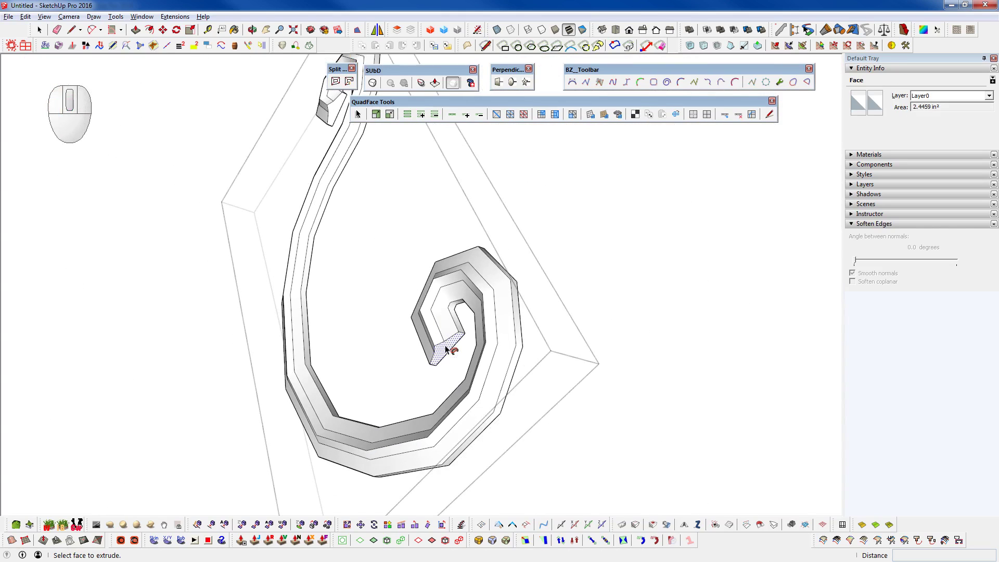
pyautogui.moveTo(448, 348); pyautogui.dragTo(535, 411, button='middle')
pyautogui.press('space')
pyautogui.click(508, 364)
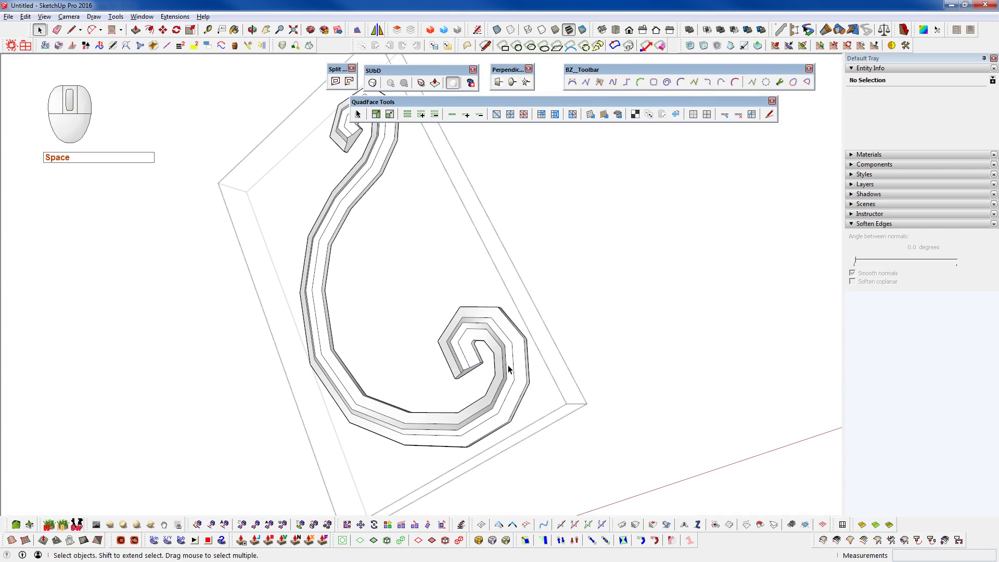
pyautogui.moveTo(508, 364); pyautogui.dragTo(560, 408, button='middle')
pyautogui.scroll(-2, 561, 409)
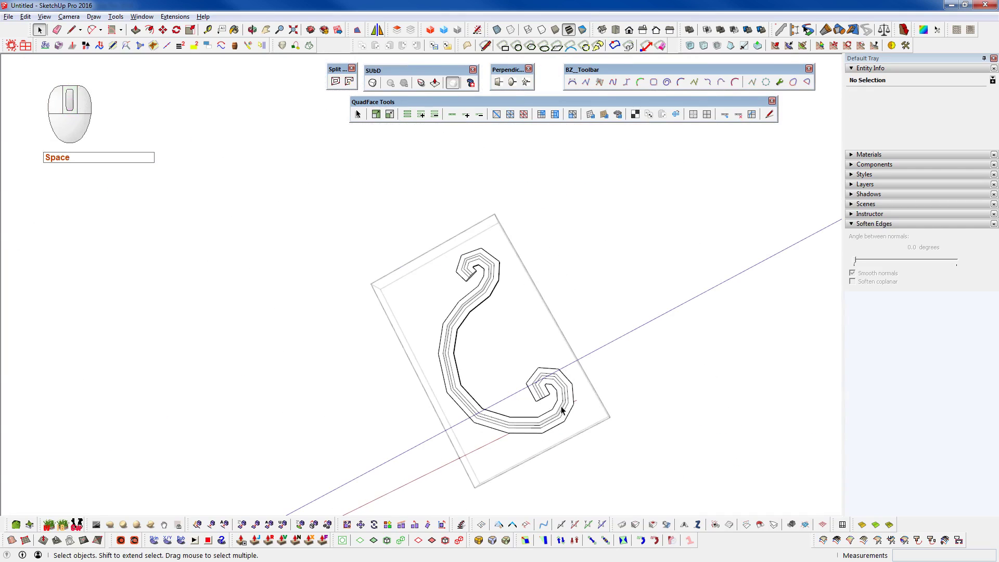
pyautogui.scroll(2, 560, 389)
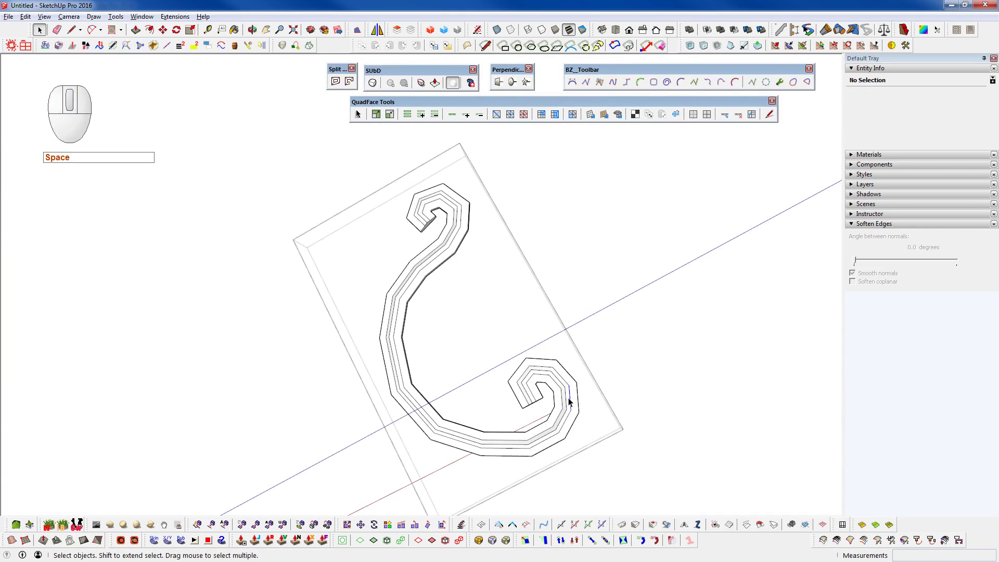
pyautogui.tripleClick(570, 400)
pyautogui.click(880, 260)
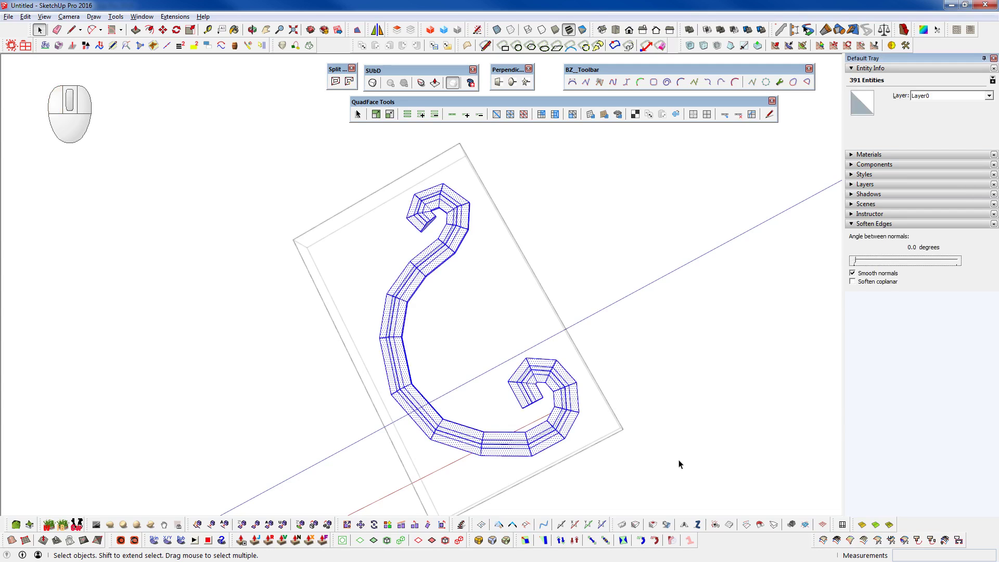
pyautogui.click(662, 418)
# Try splitting the scroll's flat back face into quads with SplitSausage, using its end edge as the seed
pyautogui.scroll(5, 553, 389)
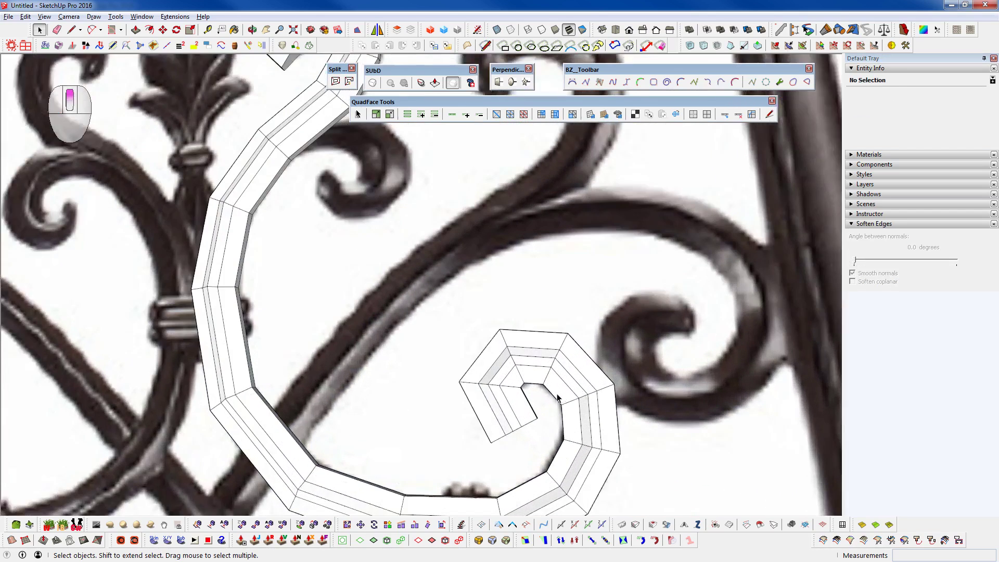
pyautogui.moveTo(580, 417); pyautogui.dragTo(517, 417, button='middle')
pyautogui.moveTo(177, 481); pyautogui.dragTo(396, 450, button='middle')
pyautogui.keyDown('shift'); pyautogui.moveTo(53, 357); pyautogui.dragTo(229, 364, button='middle'); pyautogui.keyUp('shift')
pyautogui.scroll(8, 307, 368)
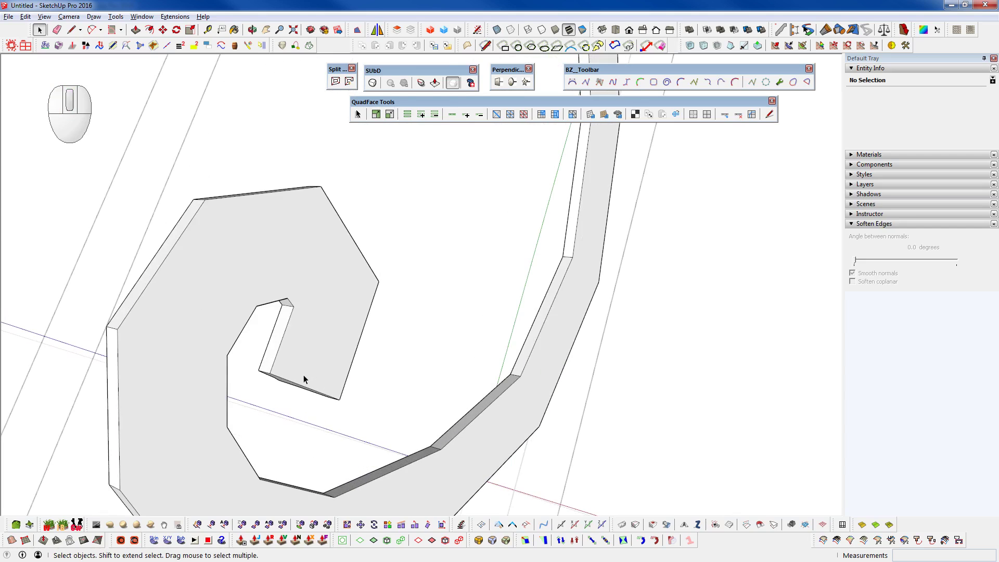
pyautogui.click(304, 385)
pyautogui.keyDown('shift'); pyautogui.click(335, 401); pyautogui.keyUp('shift')
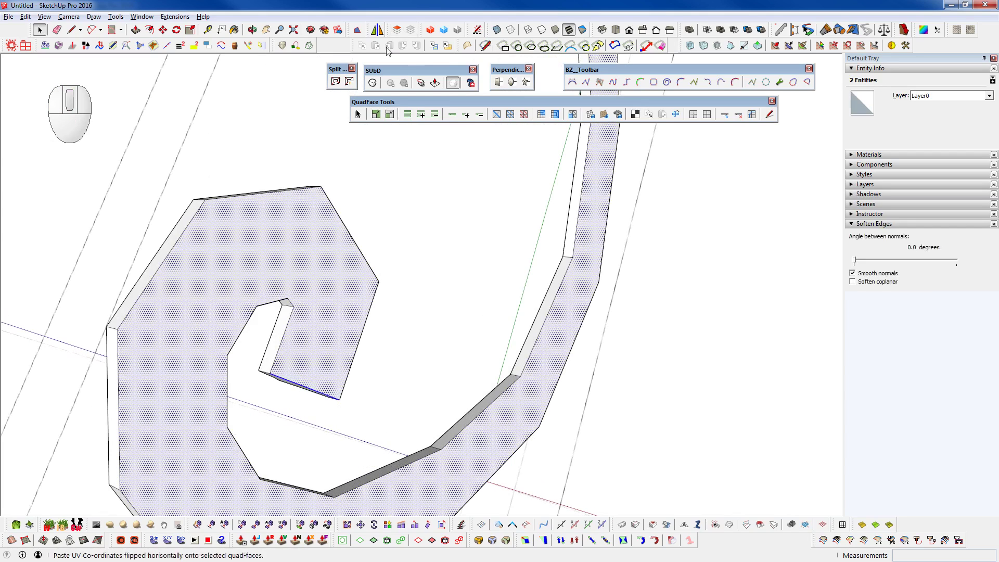
pyautogui.click(349, 81)
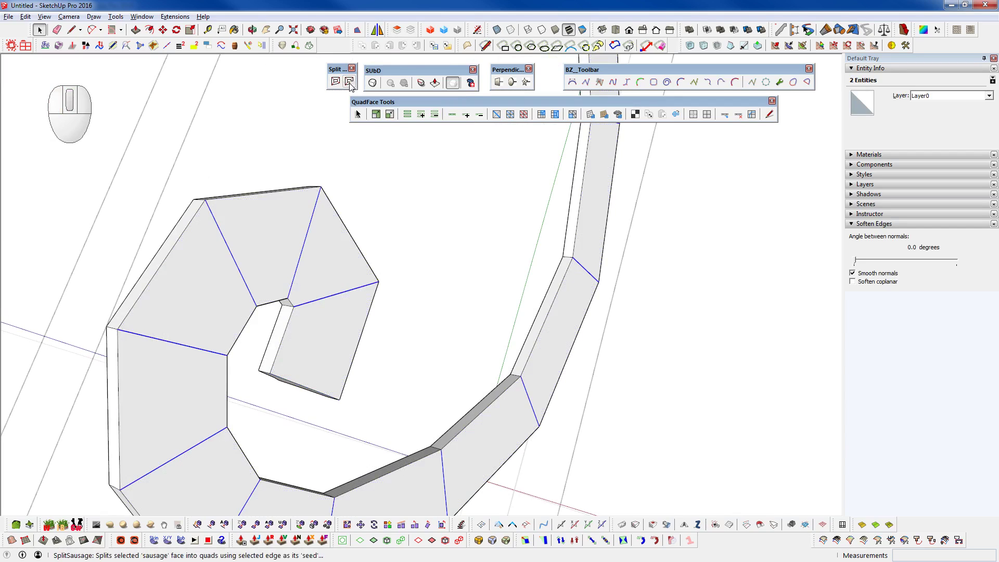
pyautogui.scroll(-4, 233, 282)
pyautogui.scroll(-3, 233, 282)
pyautogui.keyDown('shift'); pyautogui.moveTo(383, 252); pyautogui.dragTo(364, 368, button='middle'); pyautogui.keyUp('shift')
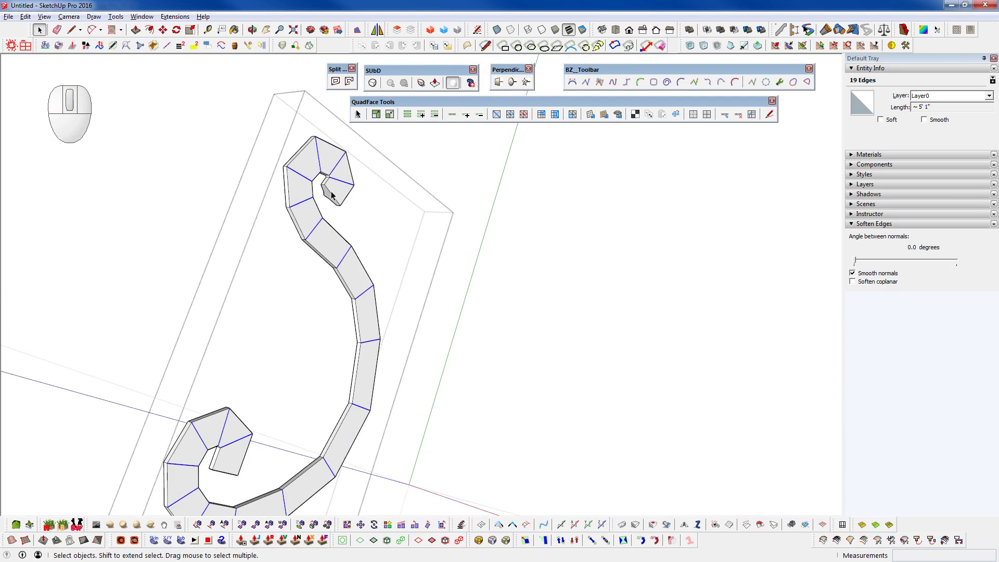
pyautogui.moveTo(331, 195); pyautogui.dragTo(352, 238, button='middle')
pyautogui.scroll(5, 274, 435)
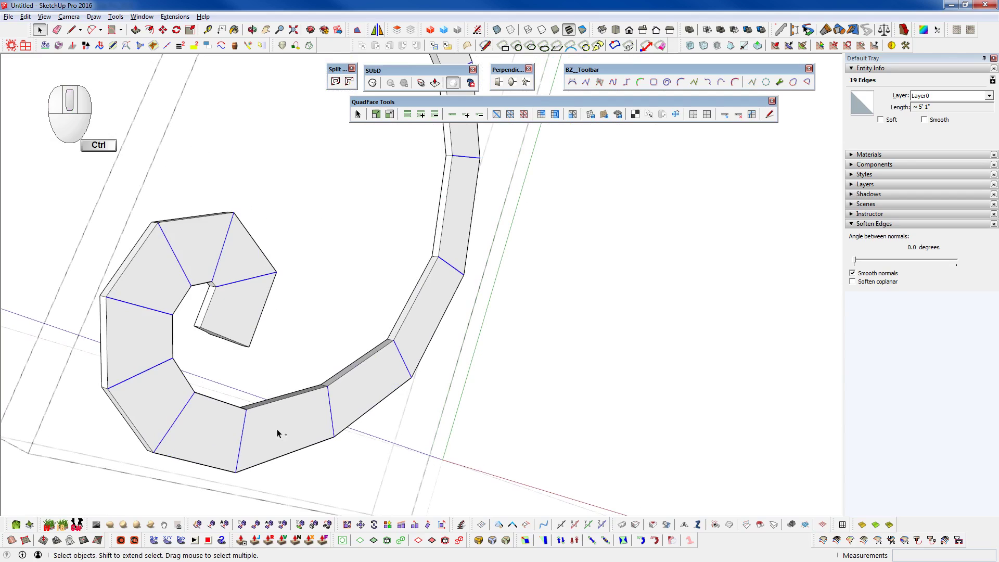
pyautogui.hotkey('ctrl', 'z')
# Delete the scroll's flat back face so the swept bar is open at the back, and leave its group
pyautogui.hotkey('ctrl', 'd')
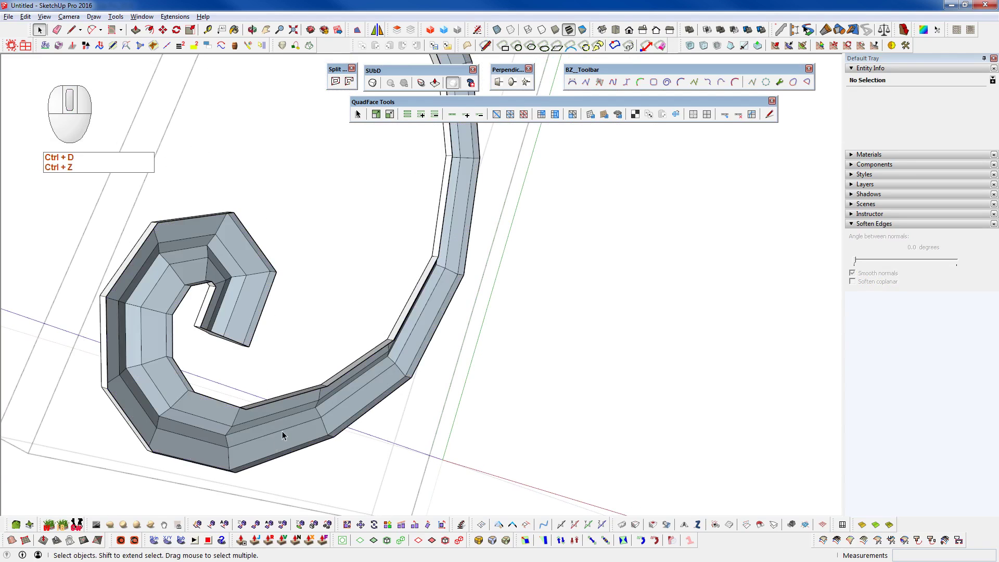
pyautogui.moveTo(281, 431); pyautogui.dragTo(253, 506, button='middle')
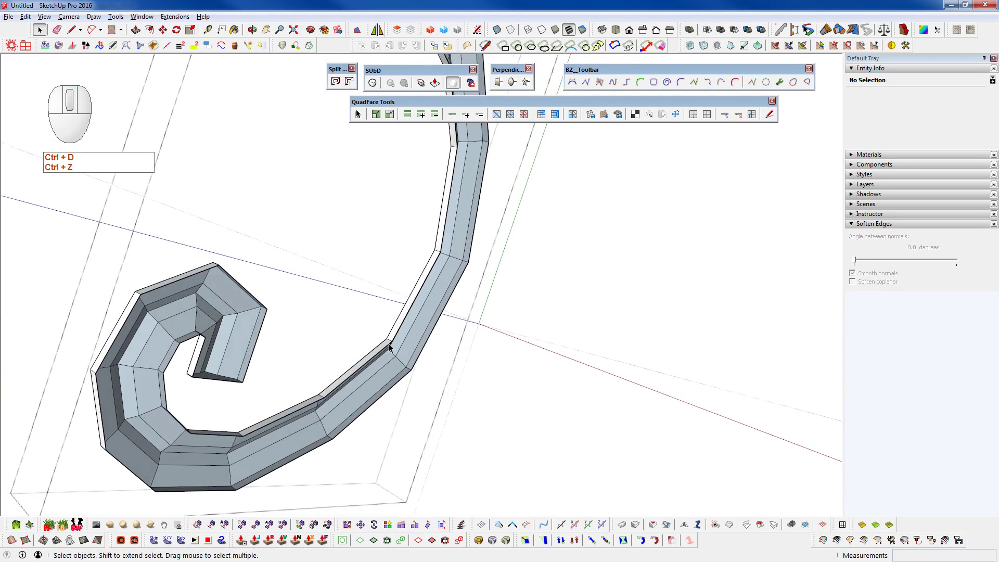
pyautogui.moveTo(255, 350); pyautogui.dragTo(330, 387, button='middle')
pyautogui.hotkey('shift', 'c')
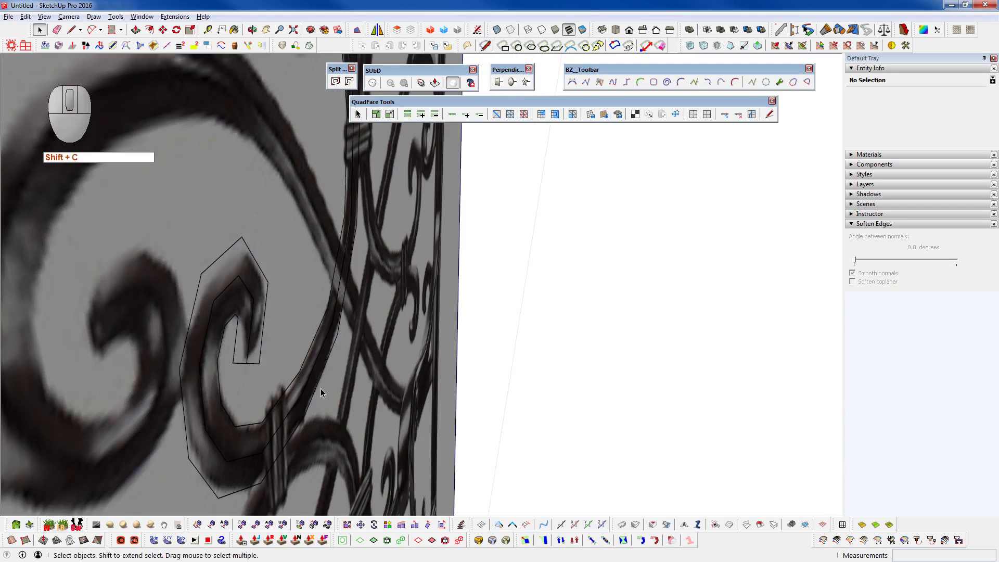
# Convert the scroll group to a component and place a copy of it behind the reference photo
pyautogui.moveTo(219, 407); pyautogui.dragTo(402, 399, button='middle')
pyautogui.click(332, 408)
pyautogui.scroll(-3, 313, 341)
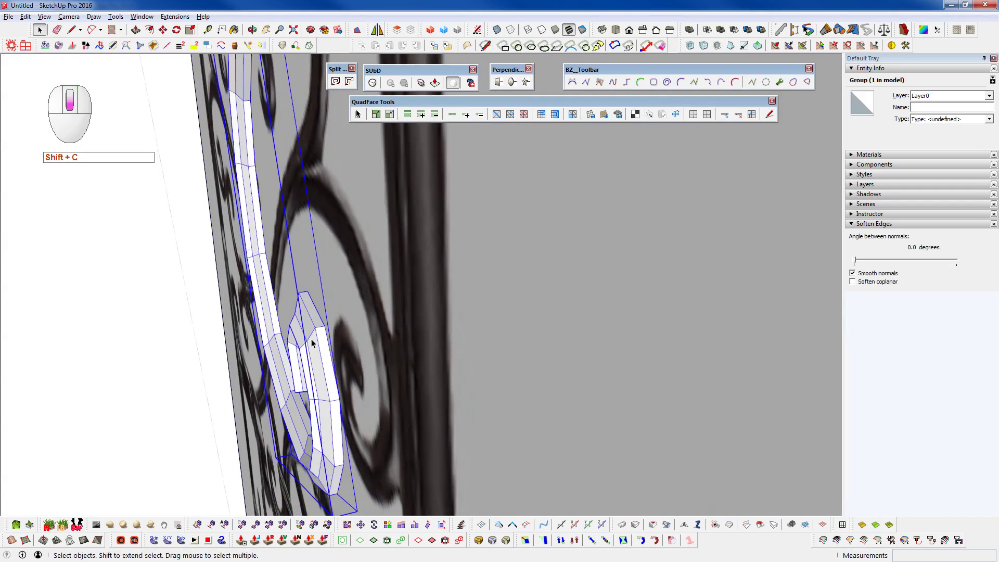
pyautogui.press('g')
pyautogui.press('w')
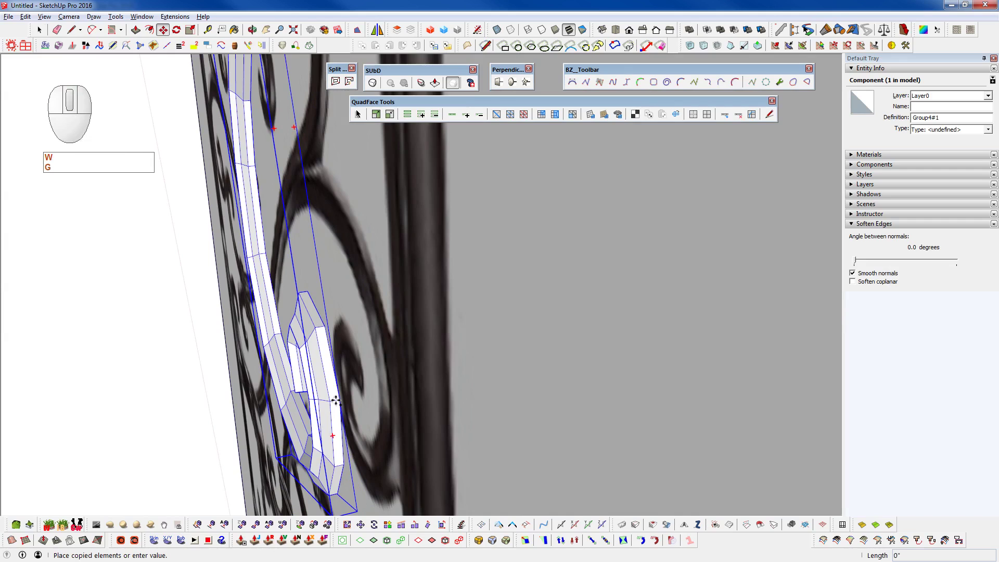
pyautogui.moveTo(336, 400); pyautogui.dragTo(196, 400, button='middle')
pyautogui.click(233, 376)
pyautogui.press('ctrl')
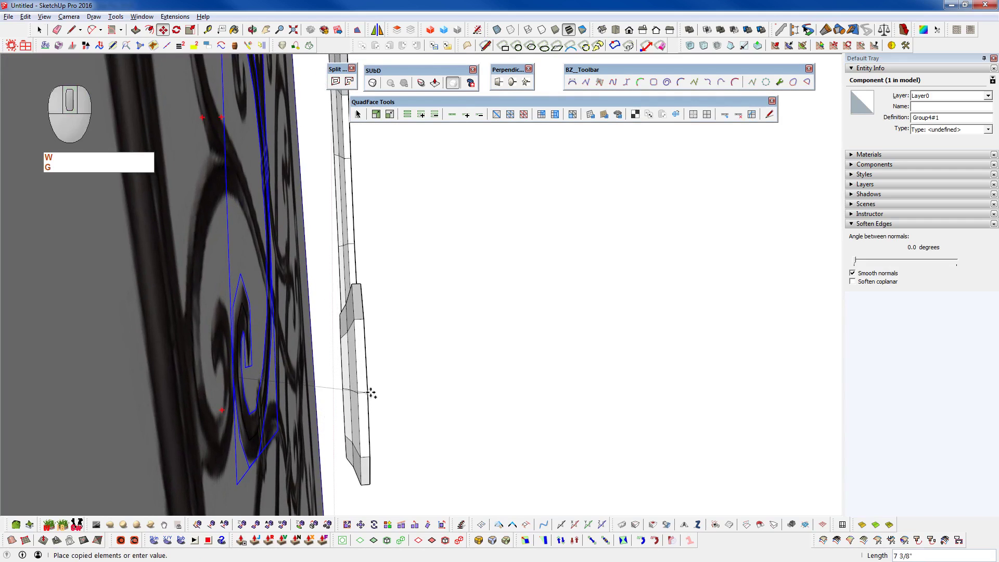
# Try to flip the copied scroll along one of its component axes
pyautogui.rightClick(379, 367)
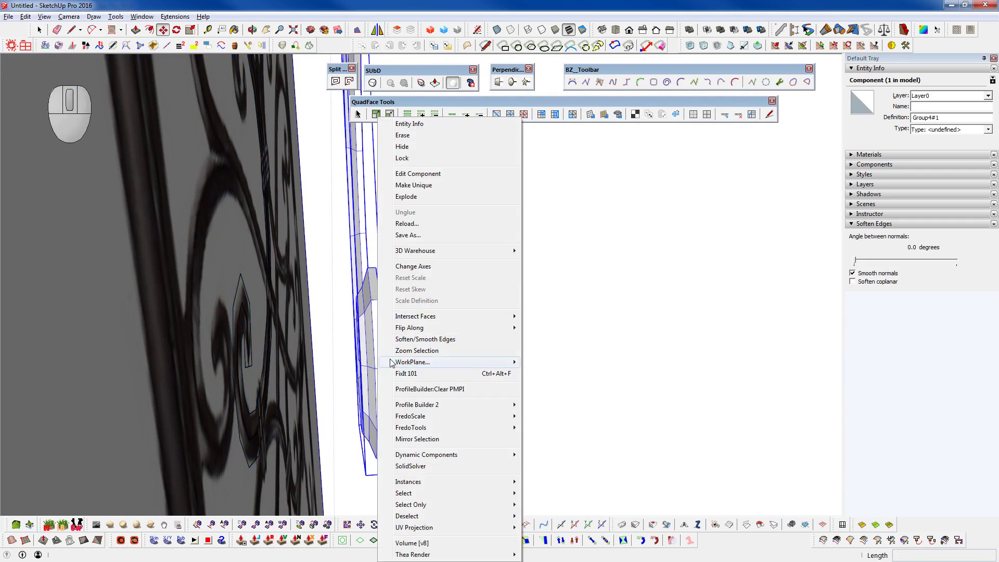
pyautogui.click(416, 327)
pyautogui.click(546, 329)
pyautogui.click(555, 339)
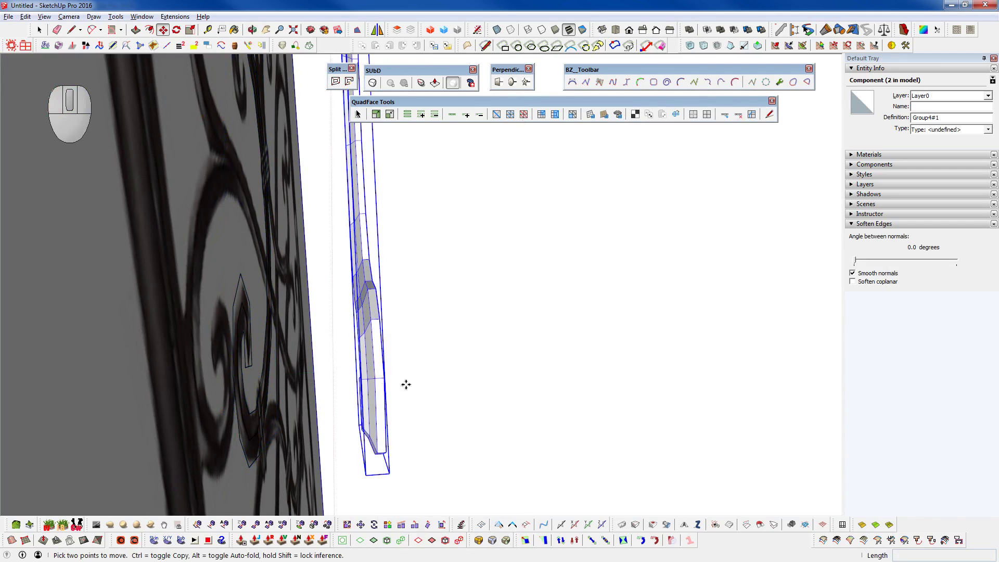
pyautogui.moveTo(384, 383); pyautogui.dragTo(333, 367, button='middle')
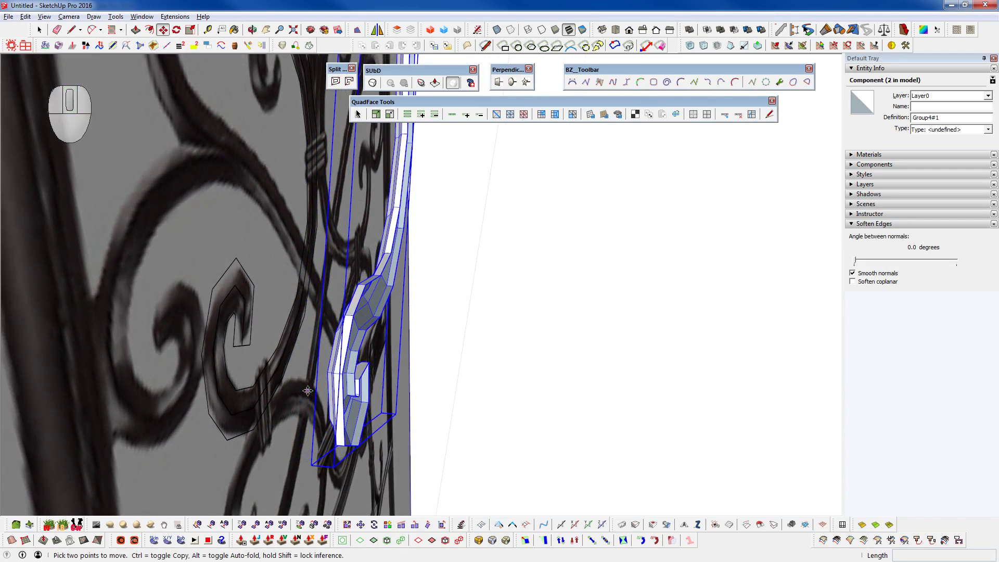
pyautogui.hotkey('ctrl', 'z')
# Flip the copied scroll front to back so its profiled side faces away from the photo, and group it with the original half
pyautogui.rightClick(340, 366)
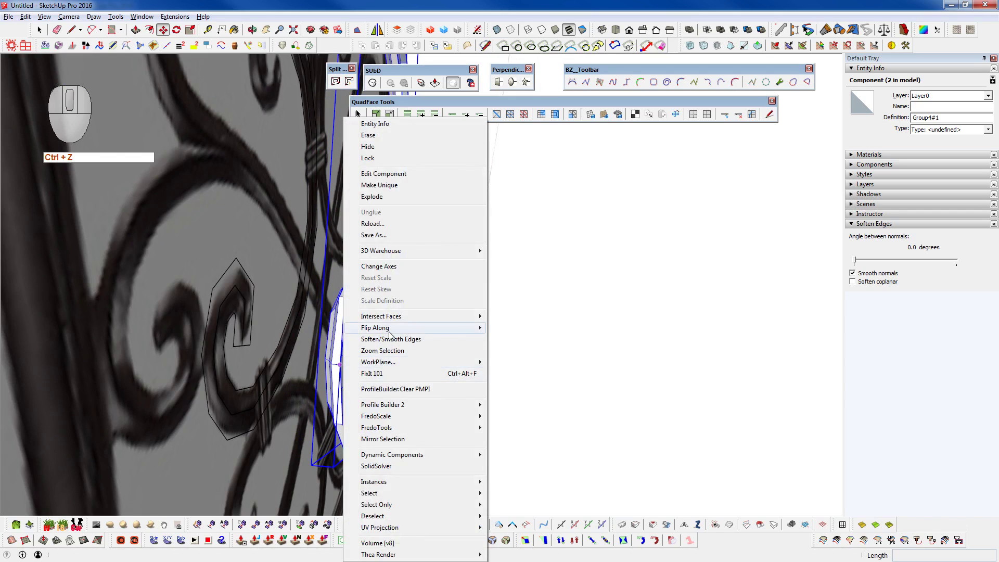
pyautogui.moveTo(389, 331)
pyautogui.click(500, 330)
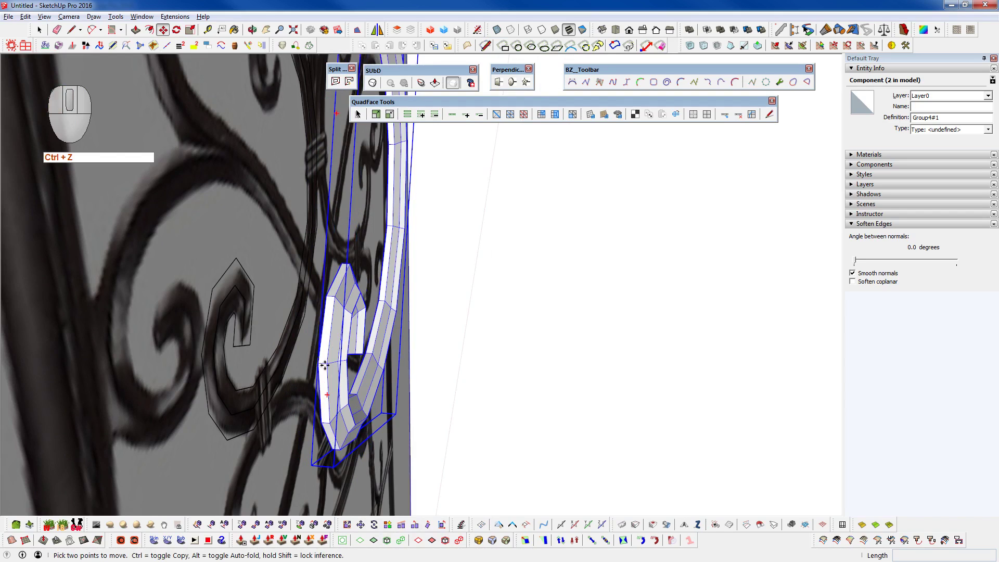
pyautogui.moveTo(324, 366); pyautogui.dragTo(401, 445, button='middle')
pyautogui.press('space')
pyautogui.hotkey('shift', 'g')
pyautogui.scroll(-1, 463, 366)
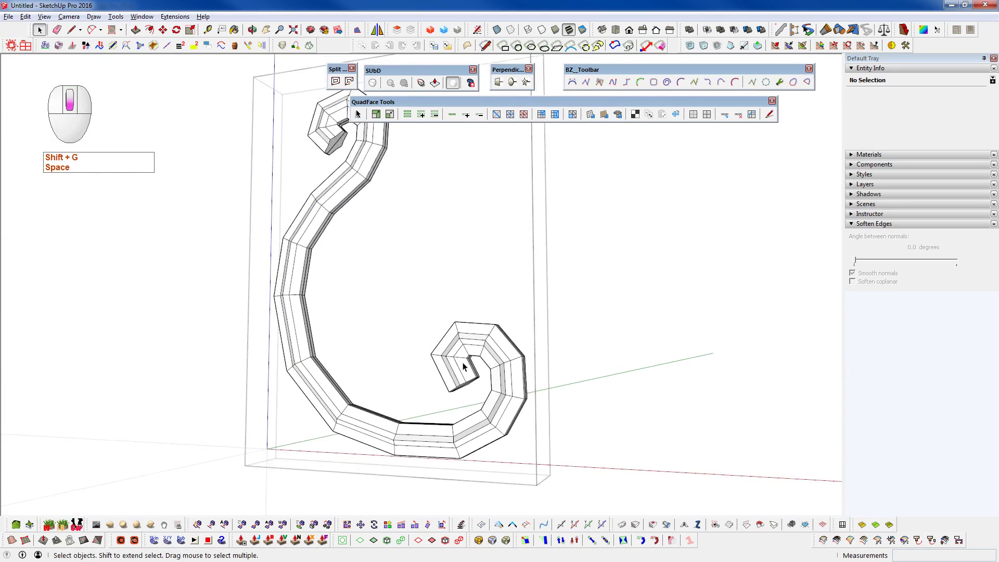
# Subdivide the front scroll component to smooth it and inspect the rounded spiral end
pyautogui.moveTo(508, 408); pyautogui.dragTo(447, 421, button='middle')
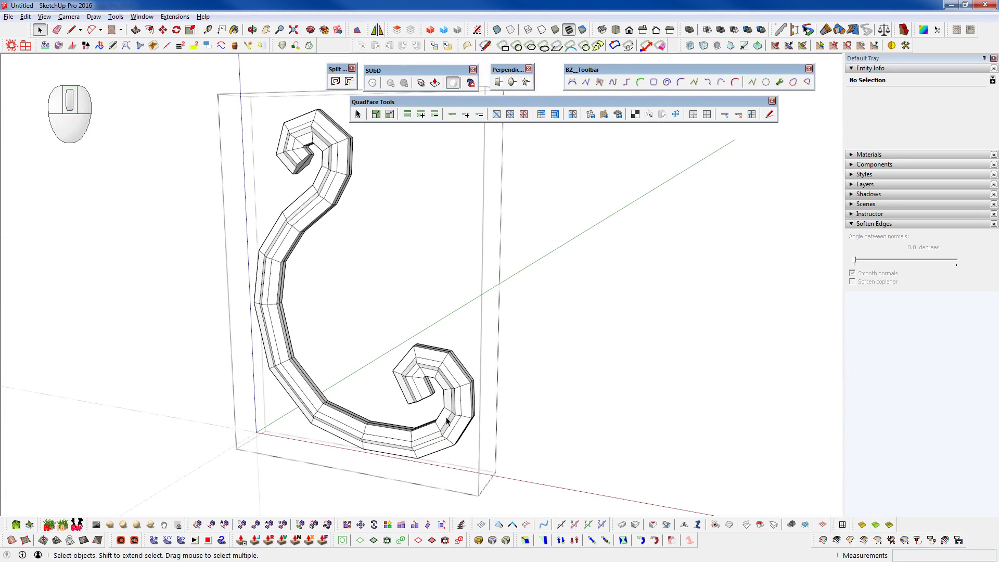
pyautogui.click(446, 420)
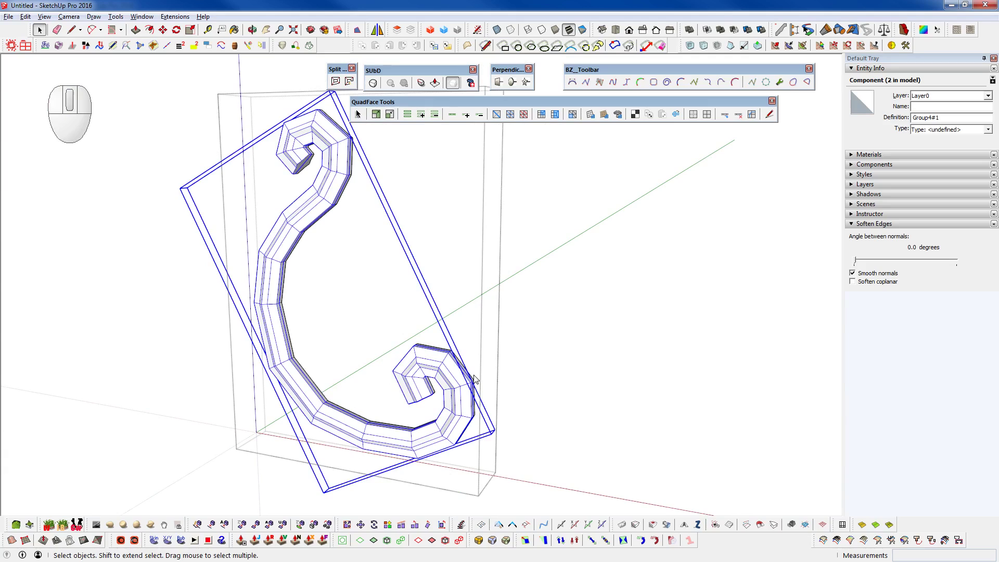
pyautogui.moveTo(450, 384); pyautogui.dragTo(395, 394, button='middle')
pyautogui.scroll(4, 426, 375)
pyautogui.scroll(-2, 404, 359)
pyautogui.moveTo(403, 359); pyautogui.dragTo(398, 330, button='middle')
pyautogui.scroll(2, 398, 330)
pyautogui.scroll(3, 398, 331)
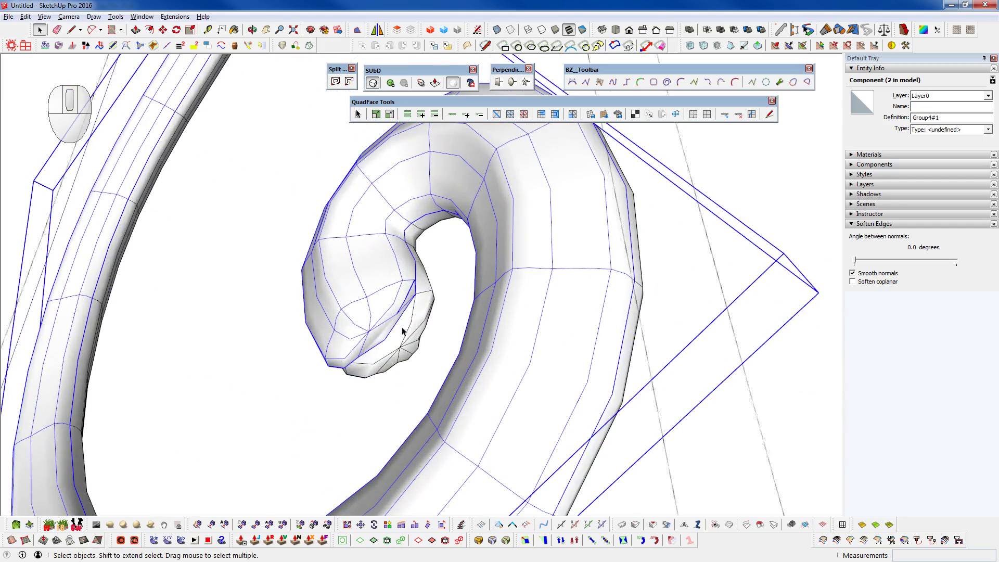
pyautogui.scroll(-5, 403, 330)
pyautogui.moveTo(404, 331); pyautogui.dragTo(456, 439, button='middle')
pyautogui.scroll(-2, 456, 439)
pyautogui.scroll(-2, 455, 439)
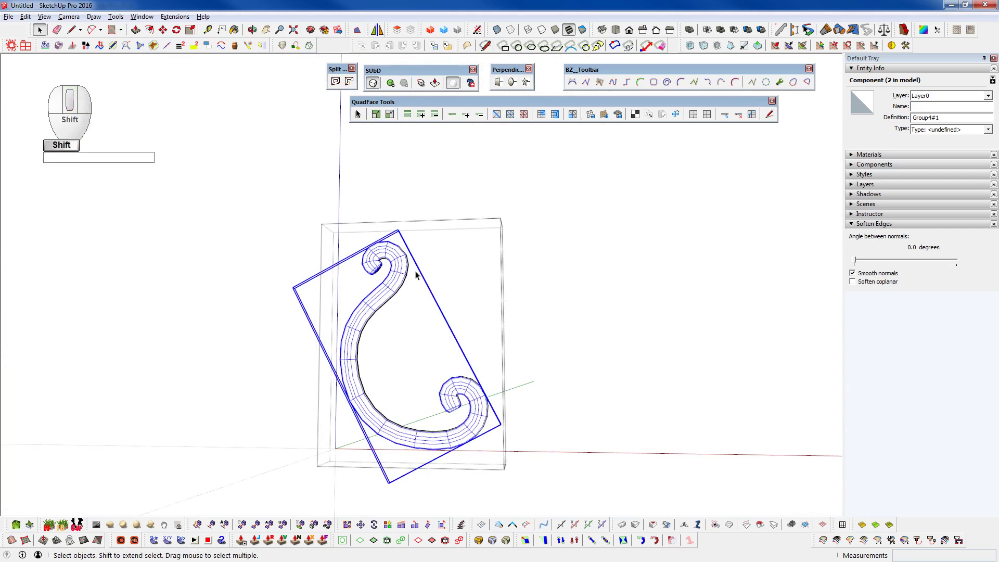
# Leave the scroll group and overlay the smoothed scroll on the reference photo in X-ray mode to compare outlines
pyautogui.hotkey('shift', 'c')
pyautogui.scroll(3, 358, 324)
pyautogui.moveTo(359, 321)
pyautogui.mouseDown(button='middle')
pyautogui.moveTo(434, 361)
pyautogui.moveTo(408, 332)
pyautogui.moveTo(408, 341)
pyautogui.mouseUp(button='middle')
pyautogui.press('F3')
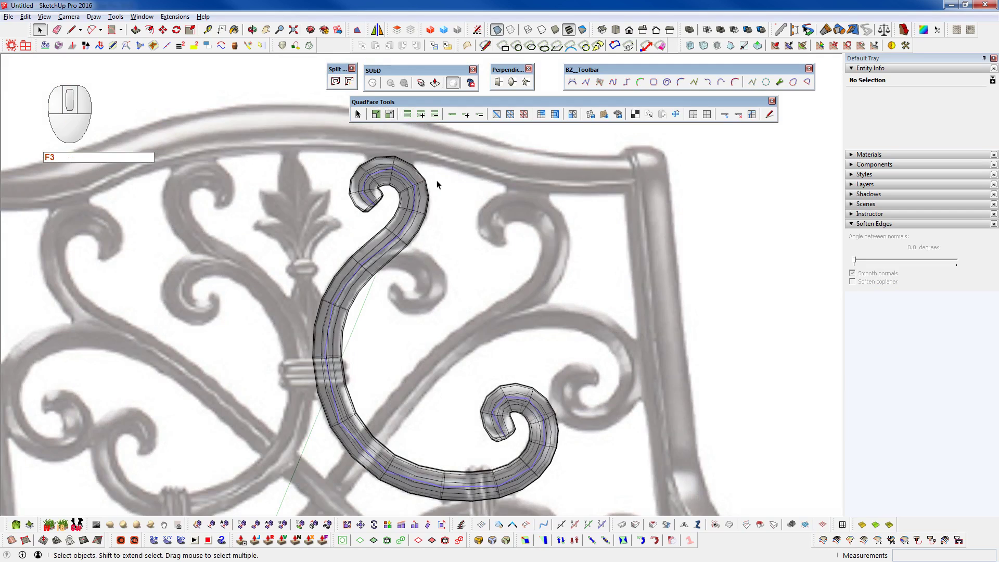
# Open the scroll group, increase the component's subdivision for a smoother bar, and turn X-ray off
pyautogui.click(396, 174)
pyautogui.click(427, 227)
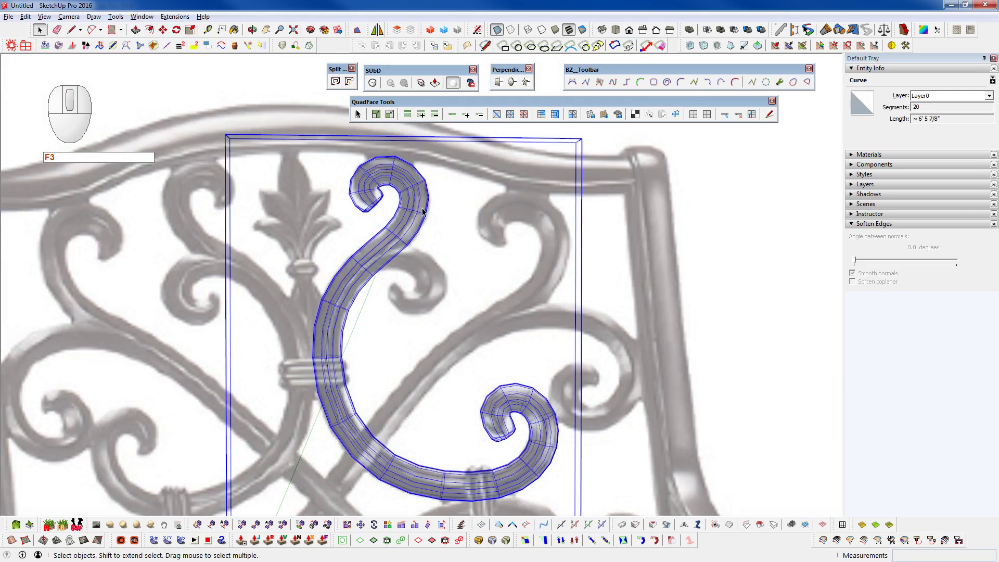
pyautogui.click(372, 83)
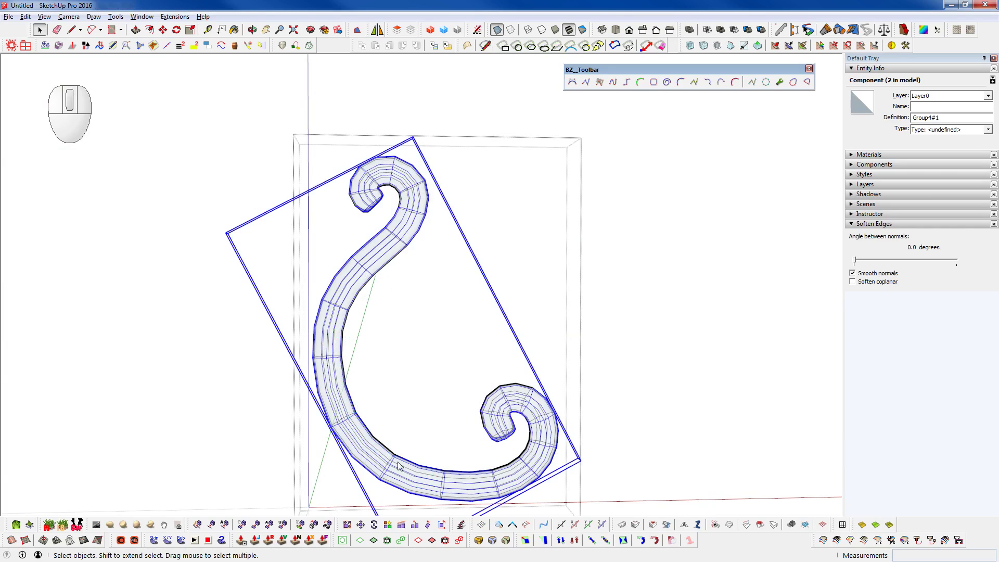
pyautogui.press('F3')
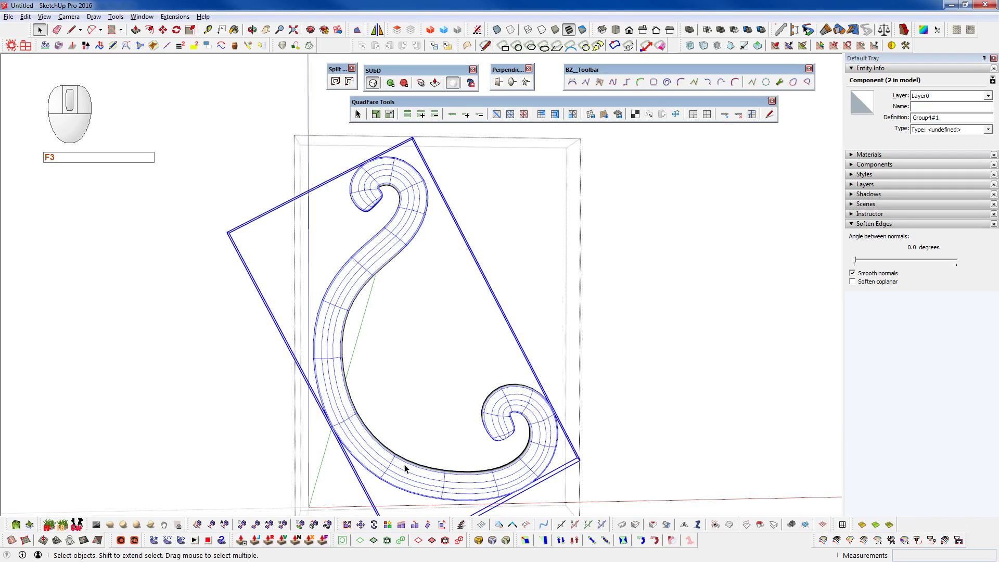
# Compare the smoother scroll with the reference photo in X-ray mode, then restore the opaque display
pyautogui.hotkey('shift', 'c')
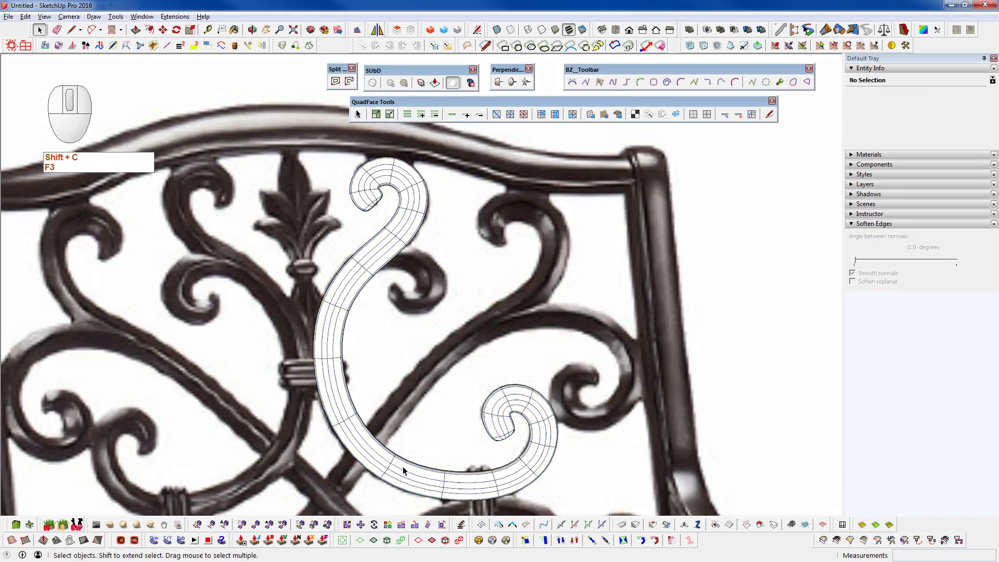
pyautogui.press('F3')
pyautogui.scroll(3, 369, 449)
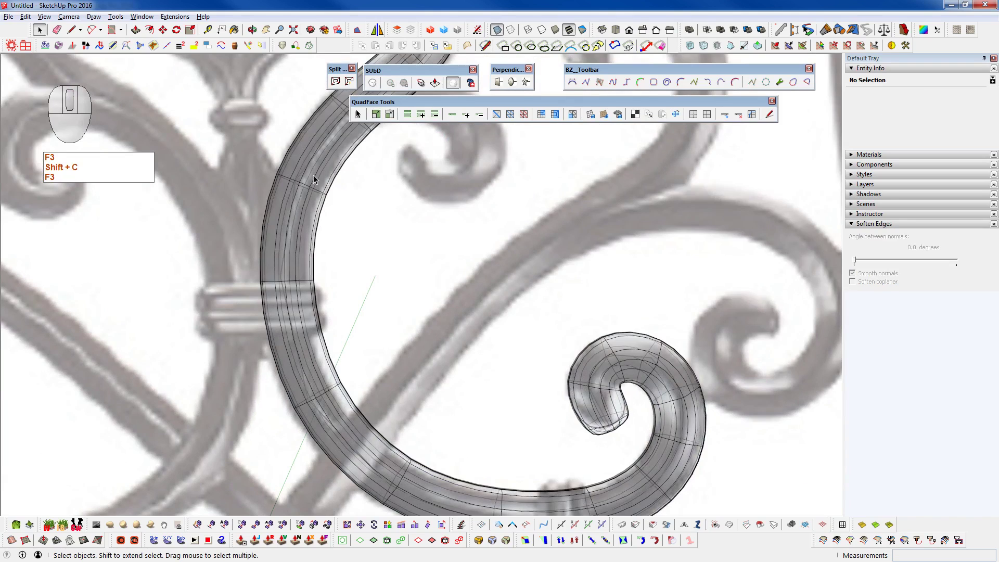
pyautogui.scroll(-6, 313, 175)
pyautogui.hotkey('shift', 'c')
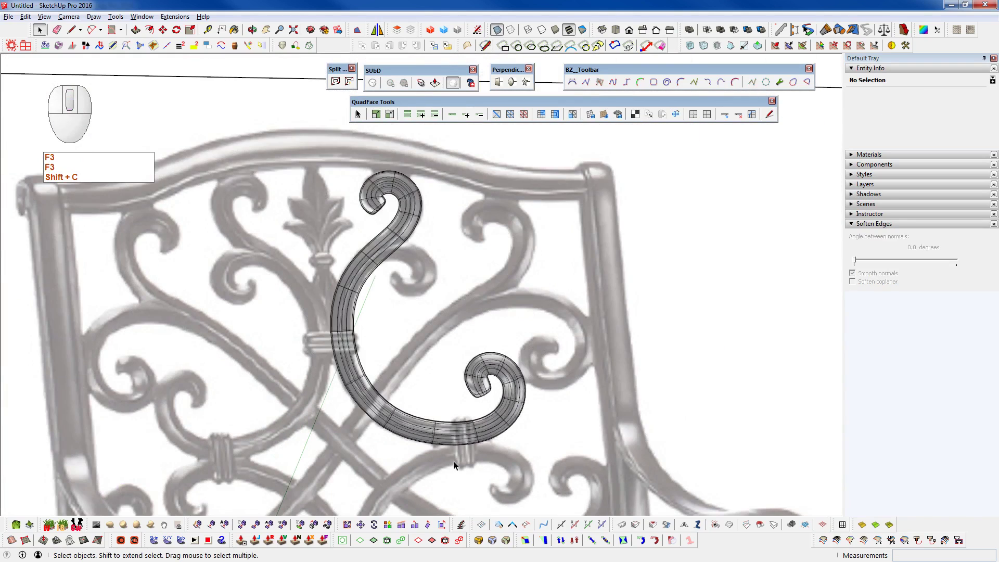
pyautogui.press('F3')
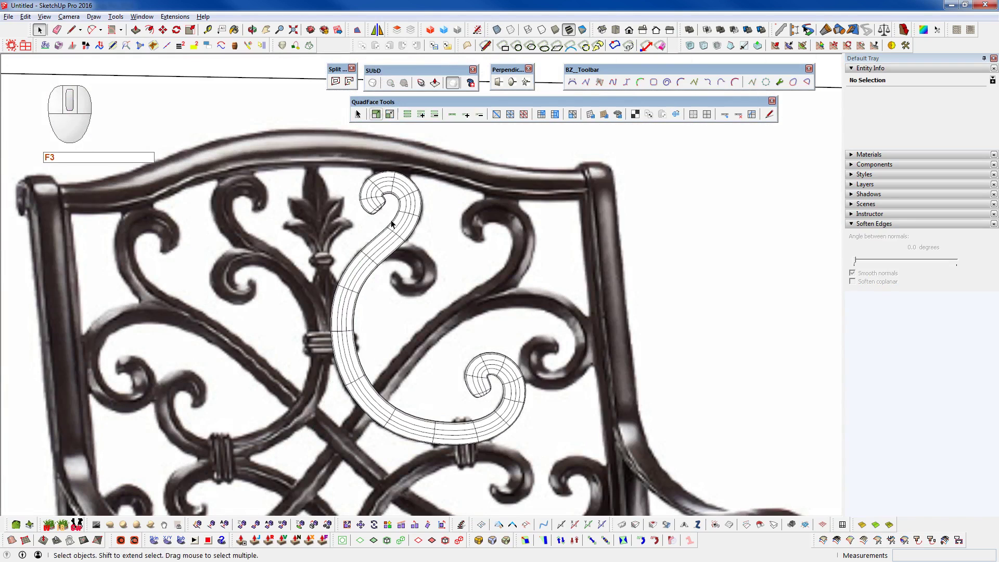
# Reopen the scroll group, lower the component's subdivision, and switch the subdivision off to return to the base mesh
pyautogui.scroll(-2, 454, 415)
pyautogui.moveTo(411, 426); pyautogui.dragTo(421, 423, button='middle')
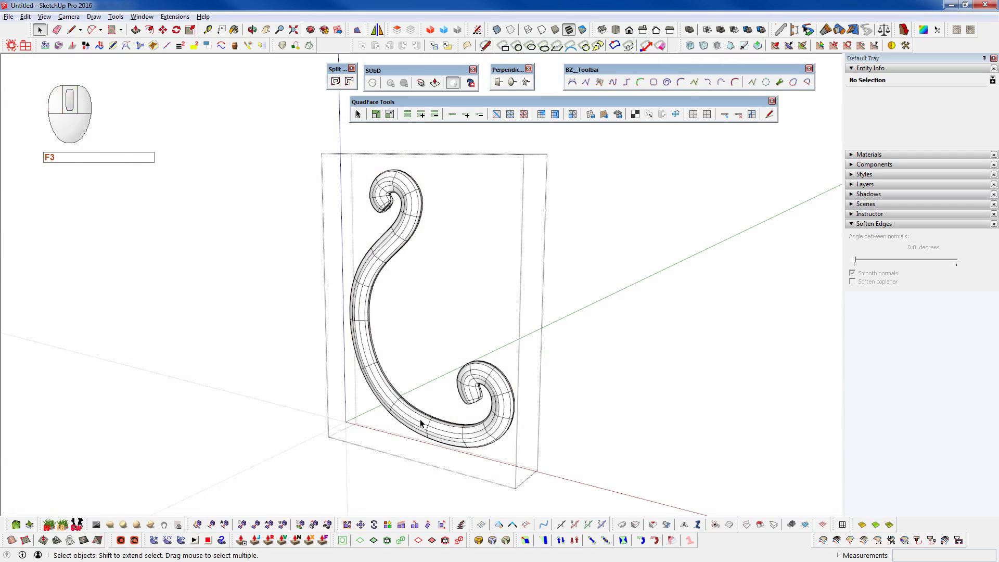
pyautogui.click(418, 208)
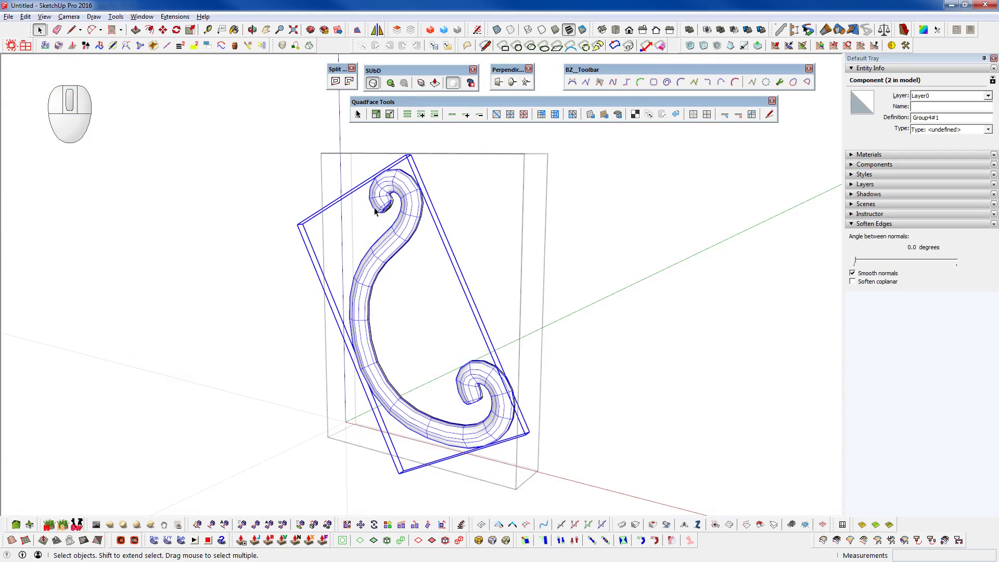
pyautogui.click(375, 85)
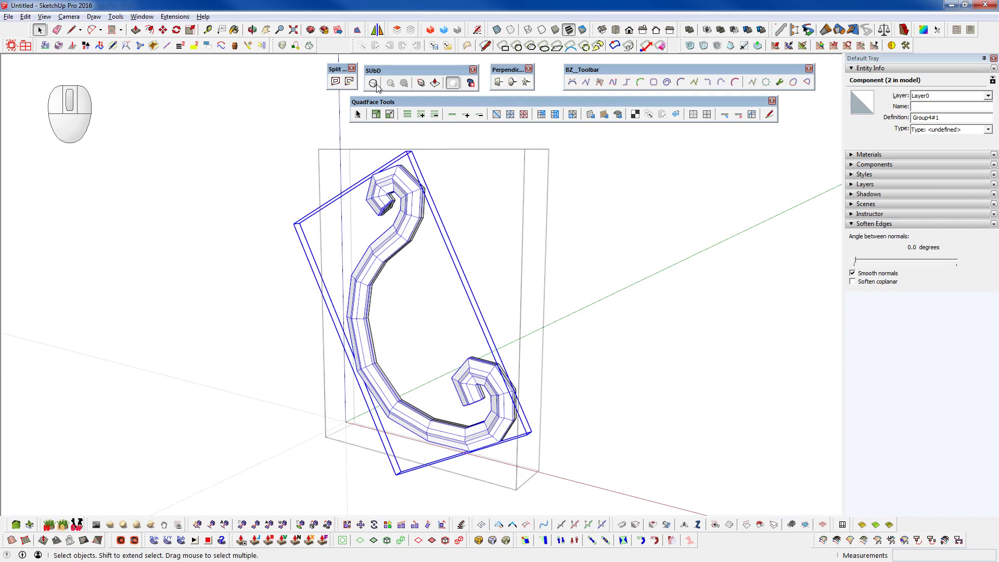
pyautogui.click(374, 83)
pyautogui.moveTo(388, 263); pyautogui.dragTo(435, 256, button='middle')
pyautogui.hotkey('shift', '2')
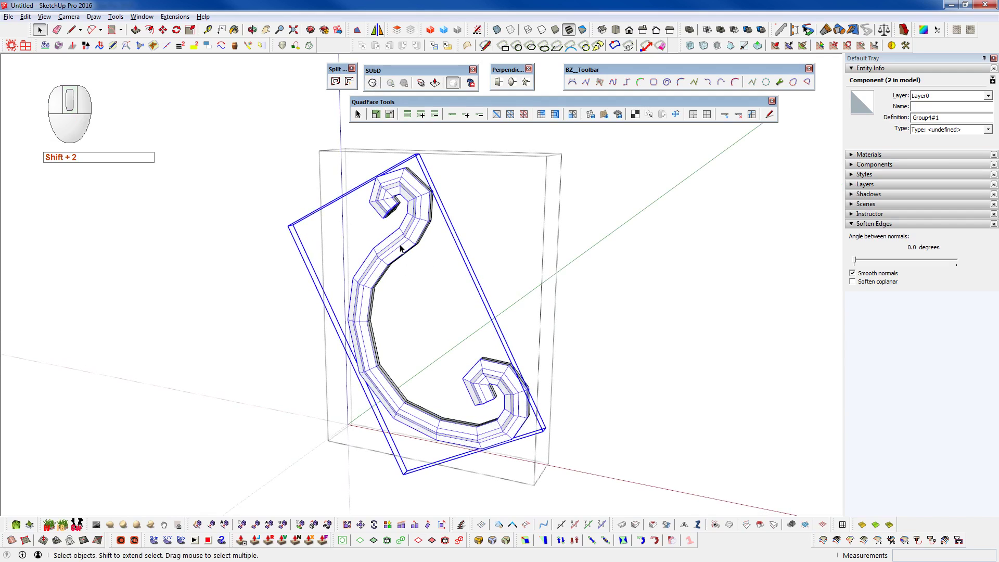
# Open the scroll component for editing, check the component editing options in Model Info, and move that dialog out of the way
pyautogui.scroll(5, 400, 248)
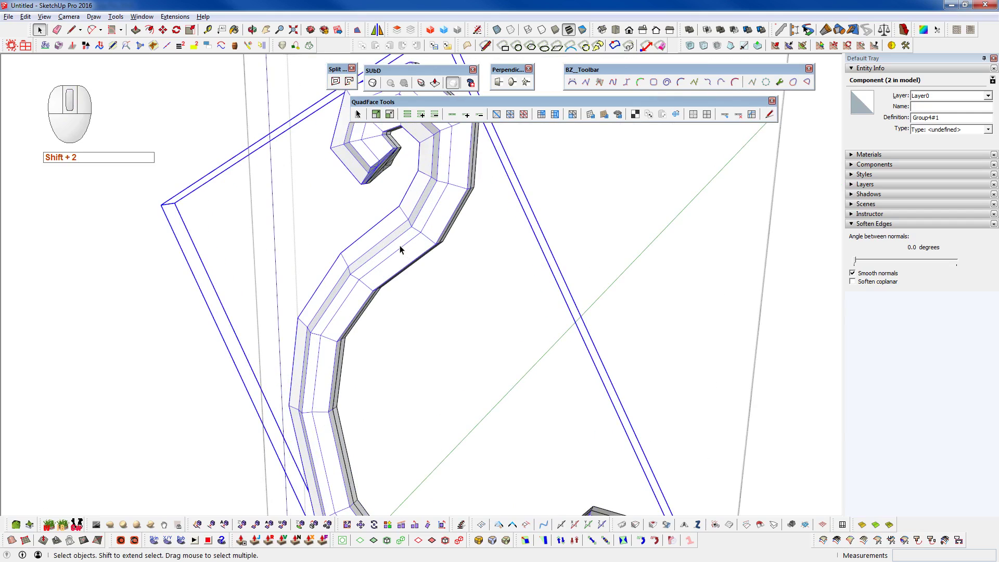
pyautogui.click(400, 250)
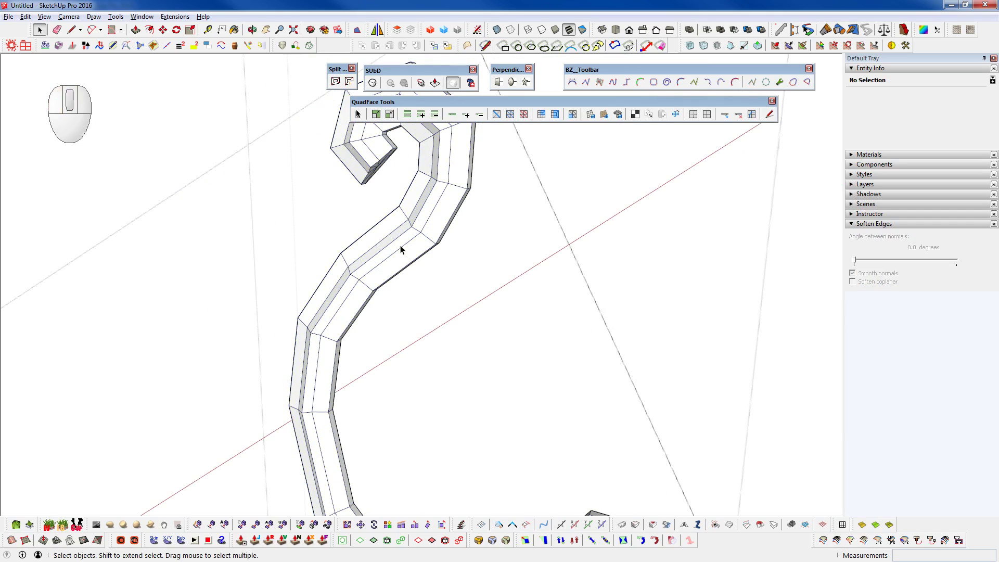
pyautogui.moveTo(401, 250); pyautogui.dragTo(338, 253, button='middle')
pyautogui.click(142, 16)
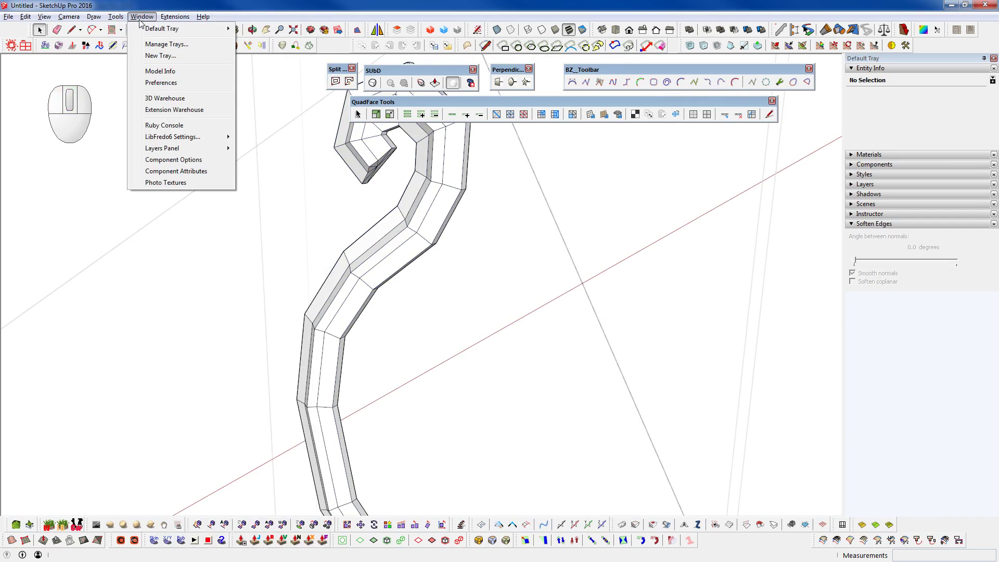
pyautogui.click(161, 71)
pyautogui.moveTo(309, 479); pyautogui.dragTo(672, 202)
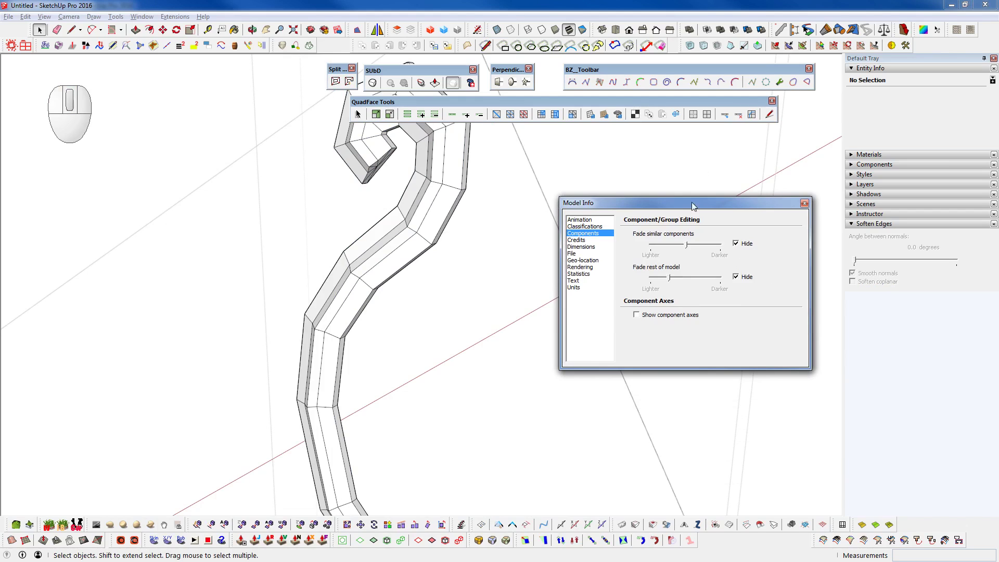
pyautogui.moveTo(719, 203); pyautogui.dragTo(765, 561)
# Toggle the subdivision on and off inside the component to preview the smoothed scroll
pyautogui.moveTo(466, 226); pyautogui.dragTo(413, 325, button='middle')
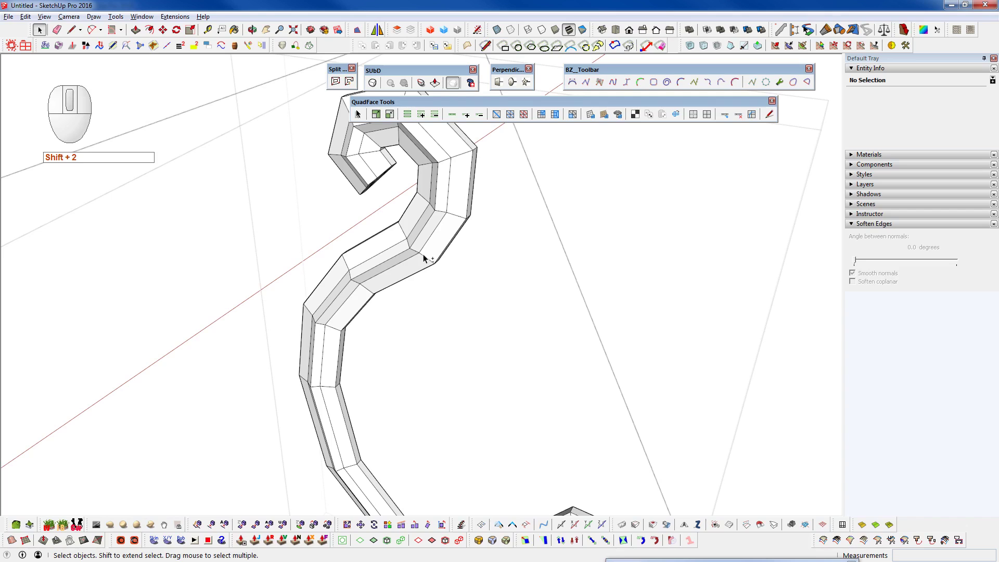
pyautogui.hotkey('shift', '2')
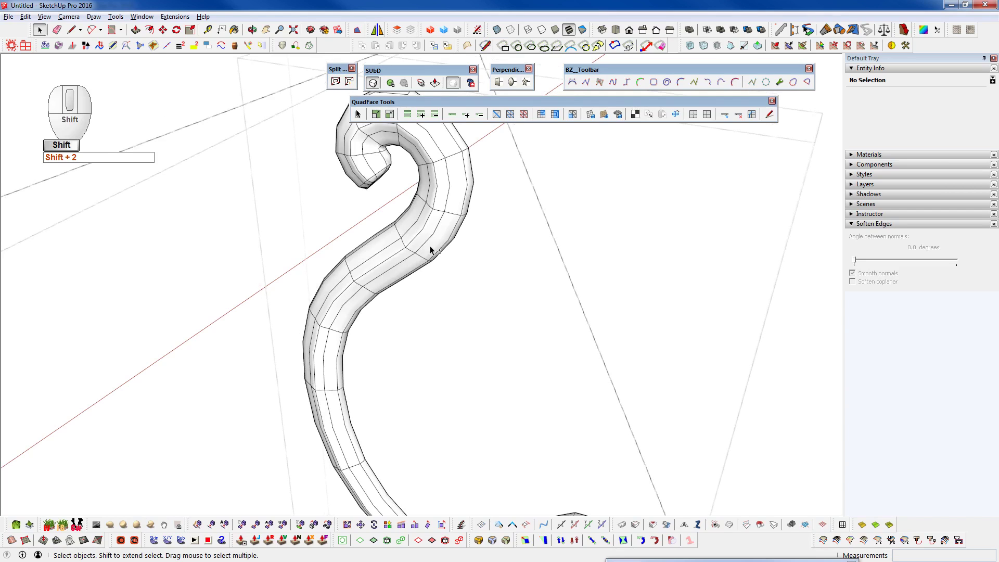
pyautogui.hotkey('shift', '2')
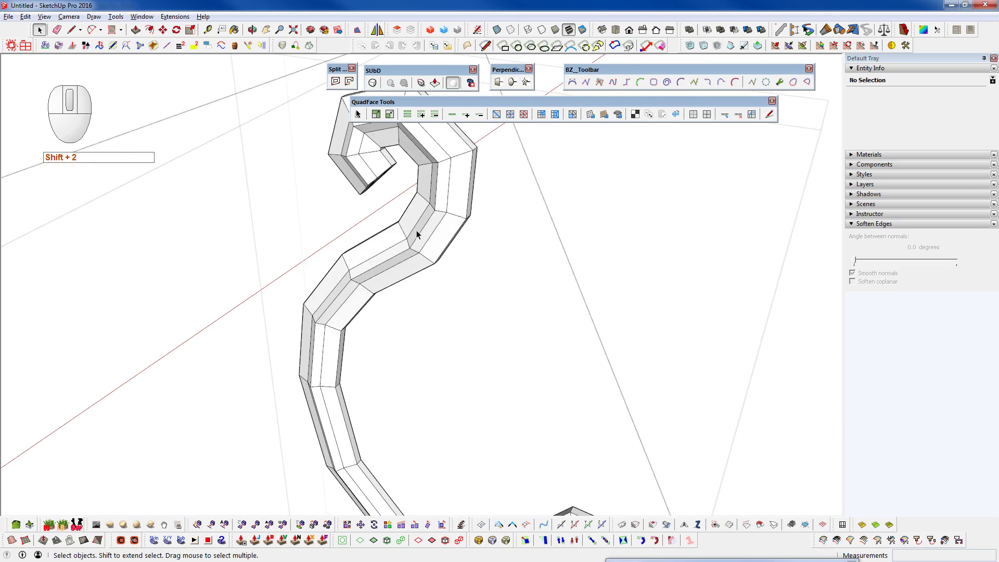
# Erase the extra edges dividing the end face of the scroll's lower spiral
pyautogui.scroll(-5, 416, 234)
pyautogui.moveTo(555, 495); pyautogui.dragTo(568, 201, button='middle')
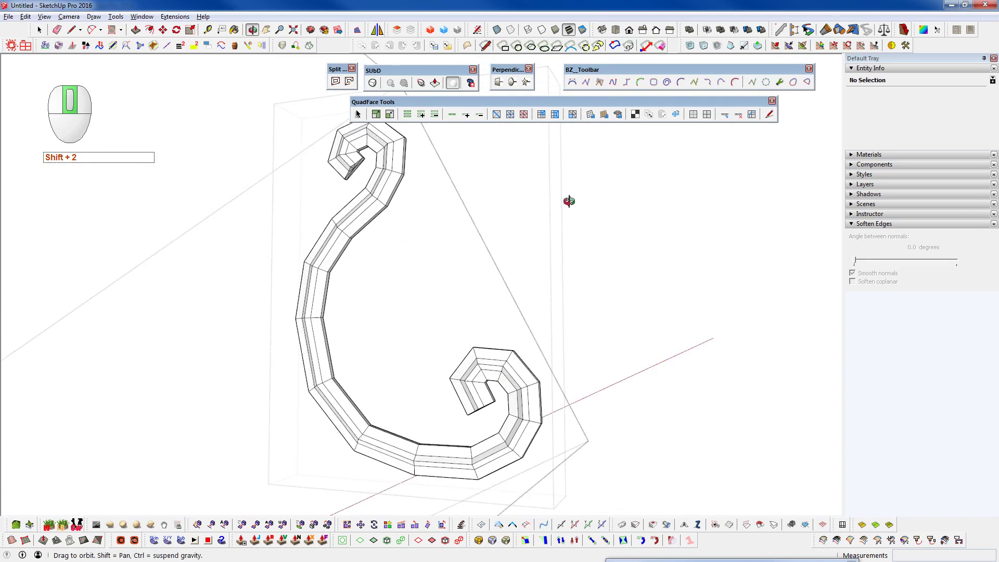
pyautogui.scroll(10, 520, 413)
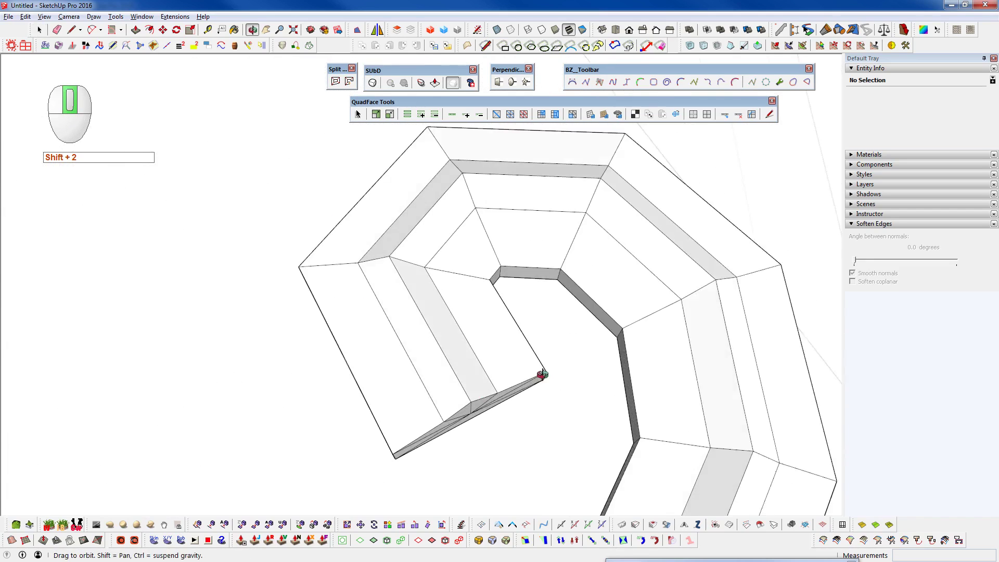
pyautogui.moveTo(542, 373); pyautogui.dragTo(470, 354, button='middle')
pyautogui.moveTo(323, 341)
pyautogui.mouseDown(button='middle')
pyautogui.moveTo(542, 350)
pyautogui.moveTo(82, 244)
pyautogui.moveTo(629, 510)
pyautogui.mouseUp(button='middle')
pyautogui.hotkey('shift', 'e')
pyautogui.moveTo(524, 433)
pyautogui.mouseDown()
pyautogui.moveTo(526, 445)
pyautogui.moveTo(536, 435)
pyautogui.moveTo(549, 441)
pyautogui.mouseUp()
pyautogui.moveTo(564, 437)
pyautogui.mouseDown(button='middle')
pyautogui.moveTo(439, 375)
pyautogui.moveTo(388, 450)
pyautogui.moveTo(435, 341)
pyautogui.mouseUp(button='middle')
# Push the lower spiral's end face back 1 1/2", and pull it out again by 2 7/16"
pyautogui.press('s')
pyautogui.moveTo(408, 383); pyautogui.dragTo(381, 270)
pyautogui.moveTo(381, 270); pyautogui.dragTo(288, 274, button='middle')
pyautogui.moveTo(529, 228); pyautogui.dragTo(466, 359, button='middle')
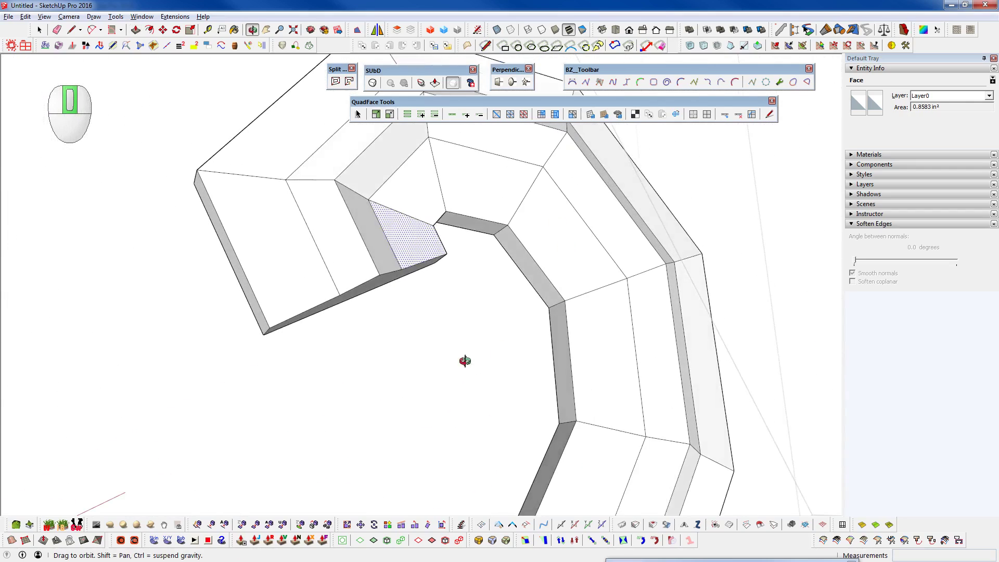
pyautogui.scroll(-8, 374, 317)
pyautogui.scroll(-2, 380, 291)
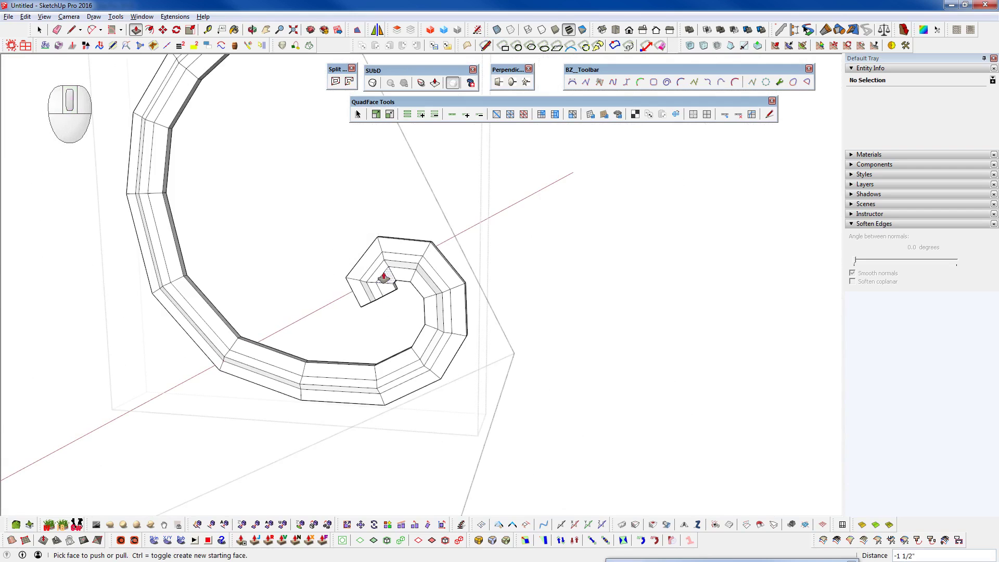
pyautogui.scroll(7, 379, 286)
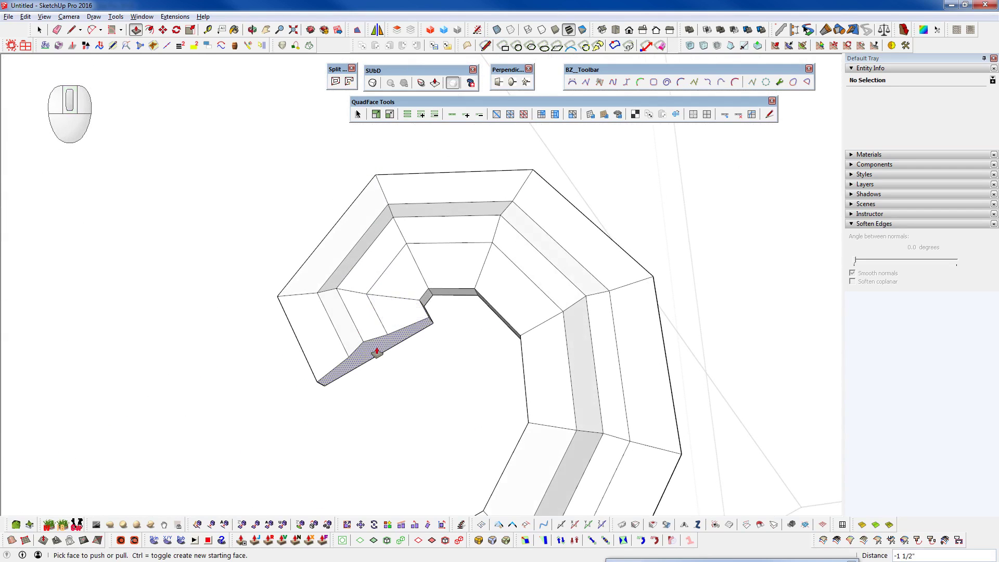
pyautogui.moveTo(374, 348); pyautogui.dragTo(441, 428)
pyautogui.keyDown('shift'); pyautogui.moveTo(442, 428); pyautogui.dragTo(413, 349, button='middle'); pyautogui.keyUp('shift')
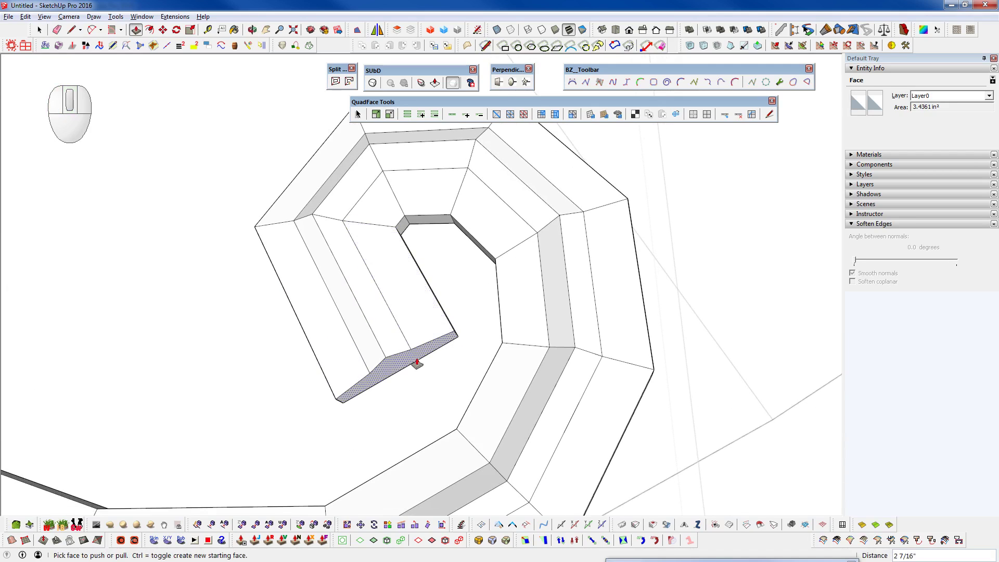
# Try to scale the spiral's end face to 0.25 about its center with box scaling, and undo it
pyautogui.press('space')
pyautogui.doubleClick(412, 365)
pyautogui.hotkey('alt', 'r')
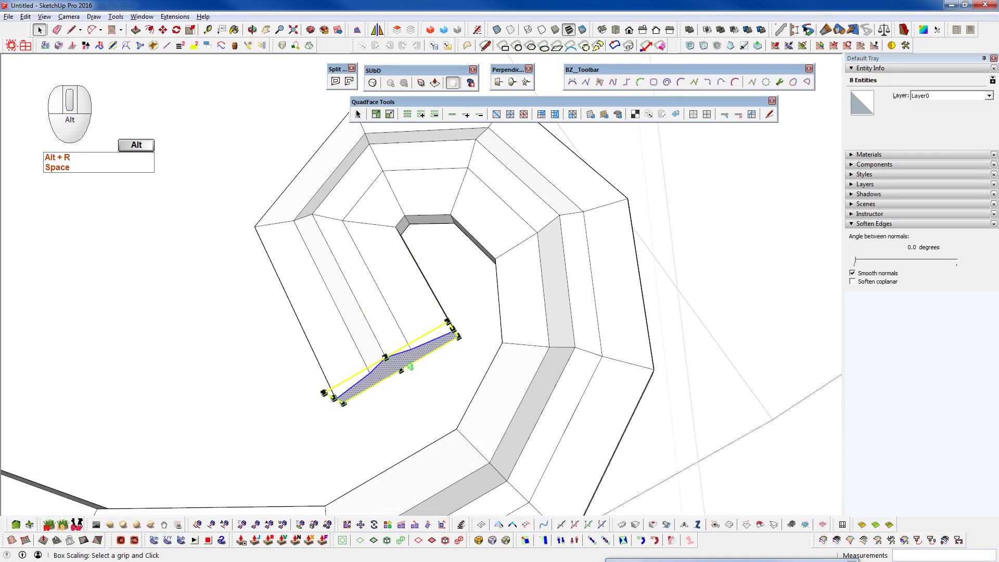
pyautogui.keyDown('ctrl'); pyautogui.moveTo(448, 321); pyautogui.dragTo(409, 356); pyautogui.keyUp('ctrl')
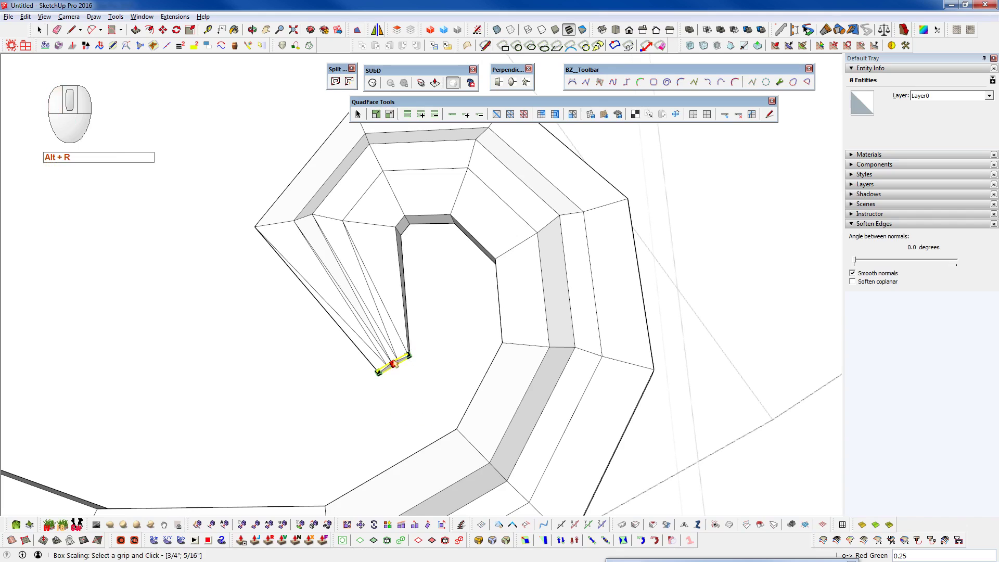
pyautogui.moveTo(394, 363); pyautogui.dragTo(443, 380, button='middle')
pyautogui.scroll(3, 445, 381)
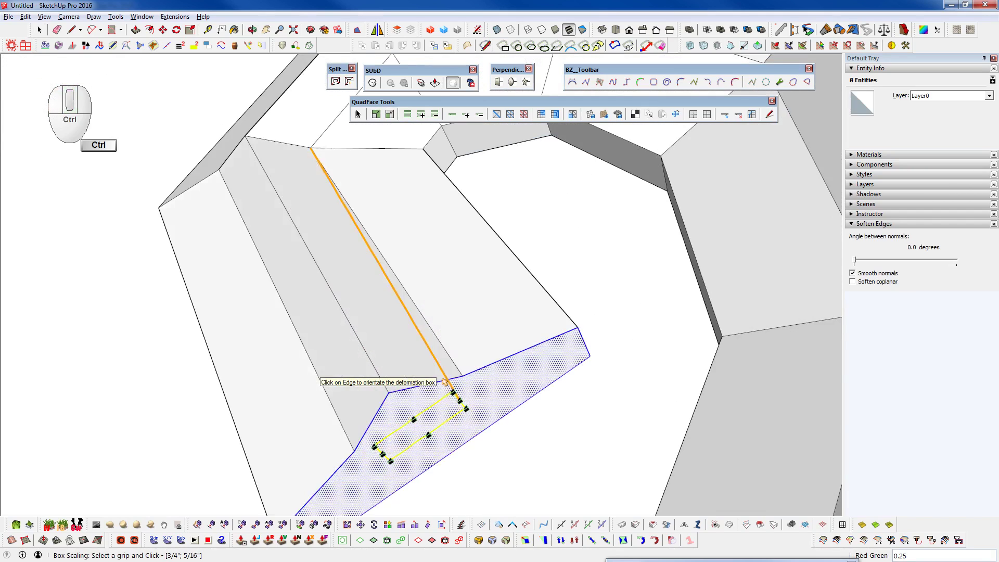
pyautogui.hotkey('ctrl', 'z')
# Extrude the lower spiral's end face about 3 5/16" as a new segment, keeping the original end edges
pyautogui.press('s')
pyautogui.moveTo(448, 416); pyautogui.dragTo(346, 213)
pyautogui.moveTo(352, 196); pyautogui.dragTo(367, 421, button='middle')
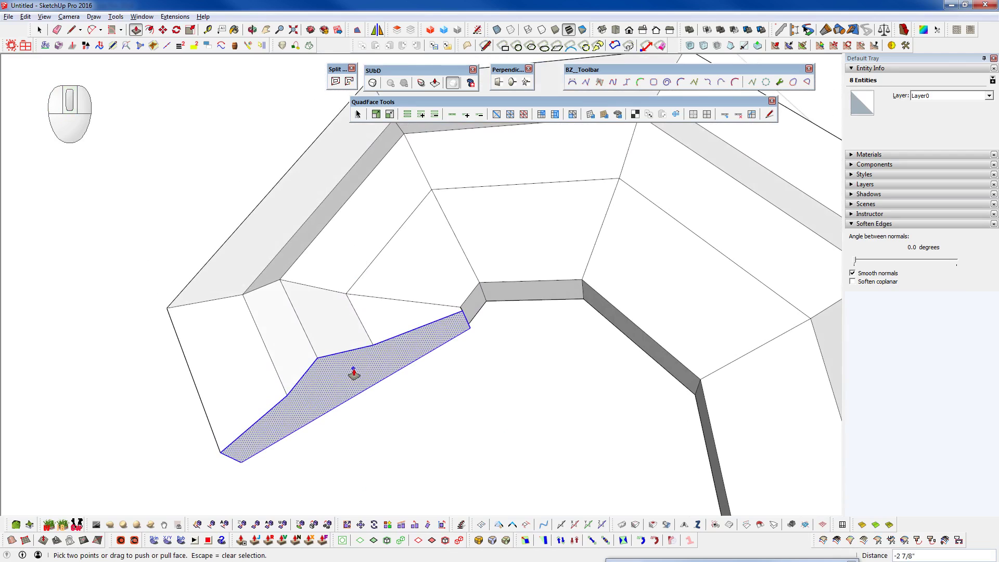
pyautogui.scroll(-2, 352, 365)
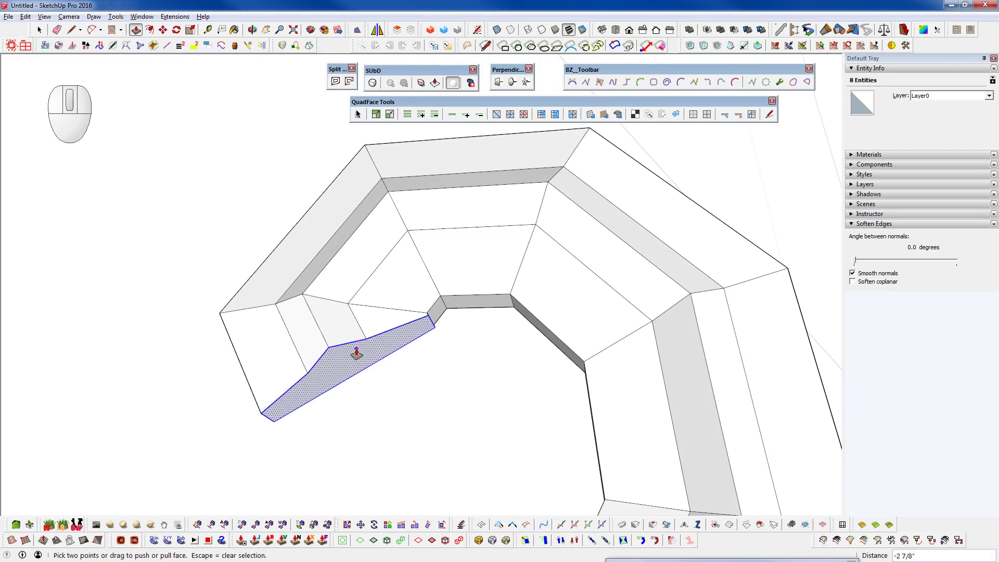
pyautogui.scroll(-2, 382, 395)
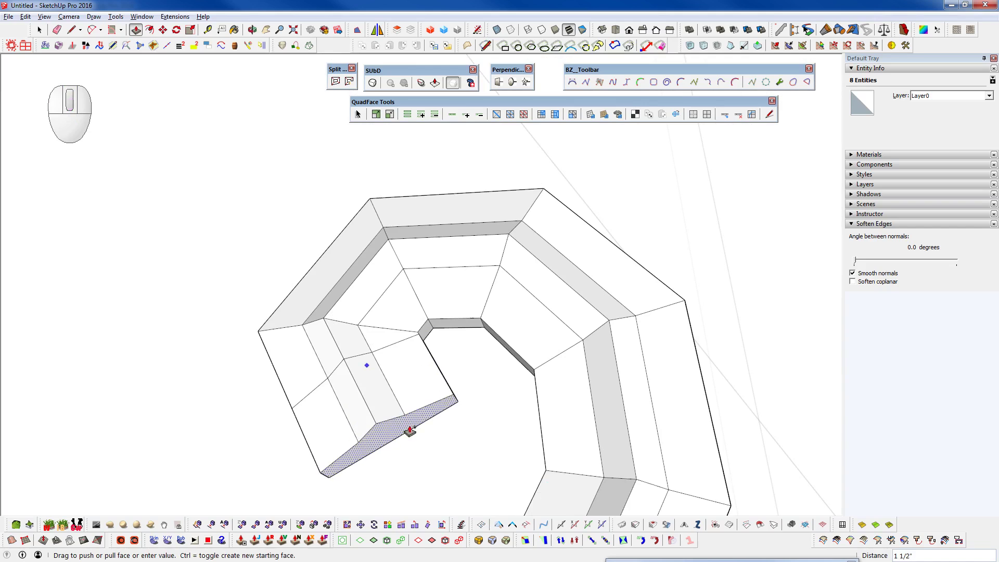
pyautogui.keyDown('shift'); pyautogui.moveTo(419, 446); pyautogui.dragTo(457, 350, button='middle'); pyautogui.keyUp('shift')
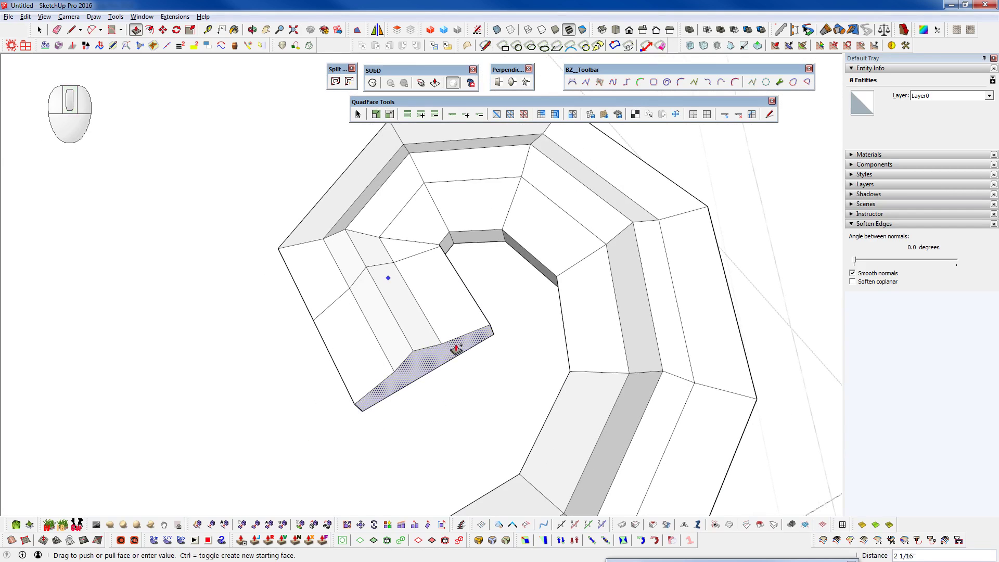
pyautogui.scroll(-2, 453, 345)
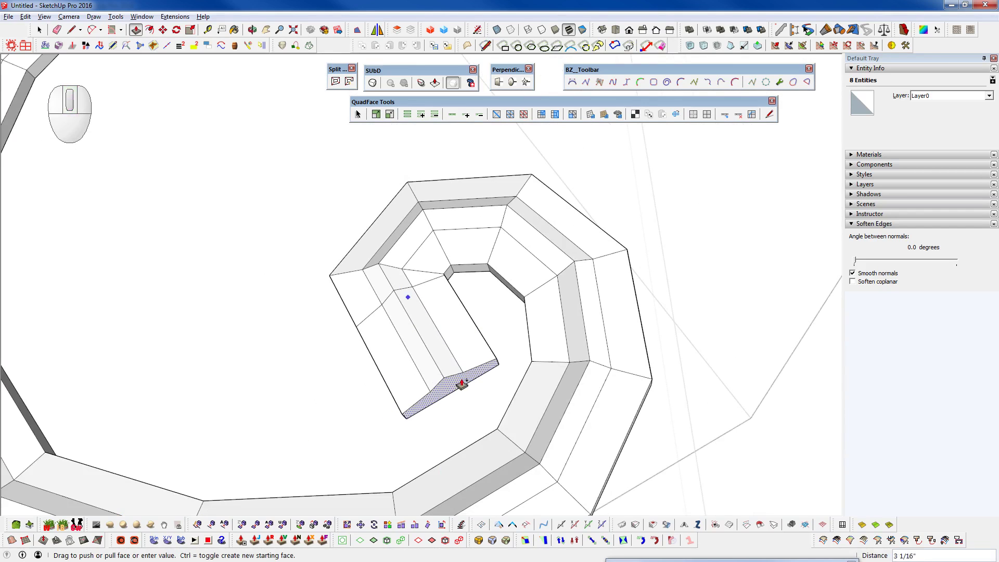
pyautogui.scroll(2, 452, 387)
pyautogui.click(458, 408)
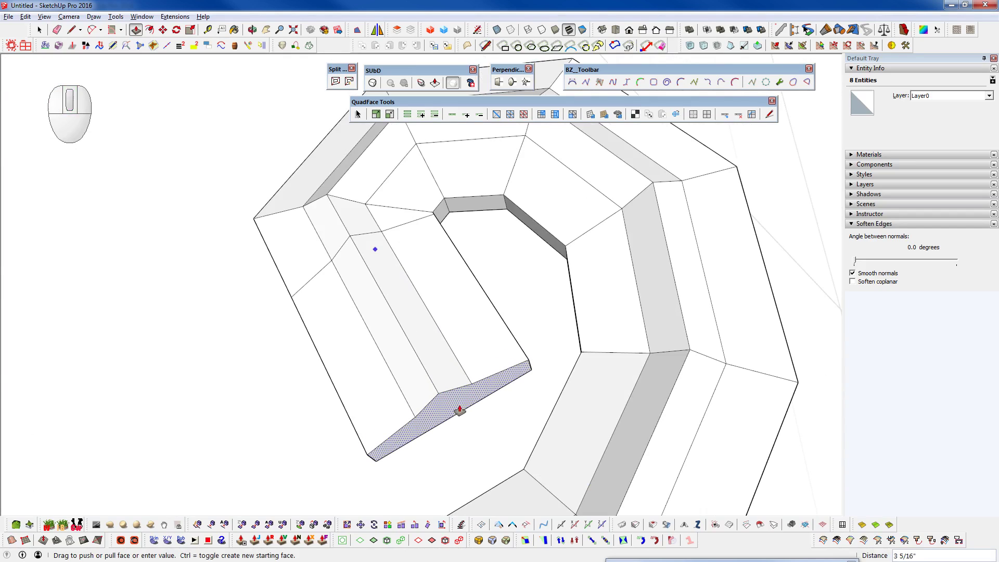
# Scale the new end face to 0.25 about its center with box scaling, tapering the tip
pyautogui.press('space')
pyautogui.hotkey('alt', 'r')
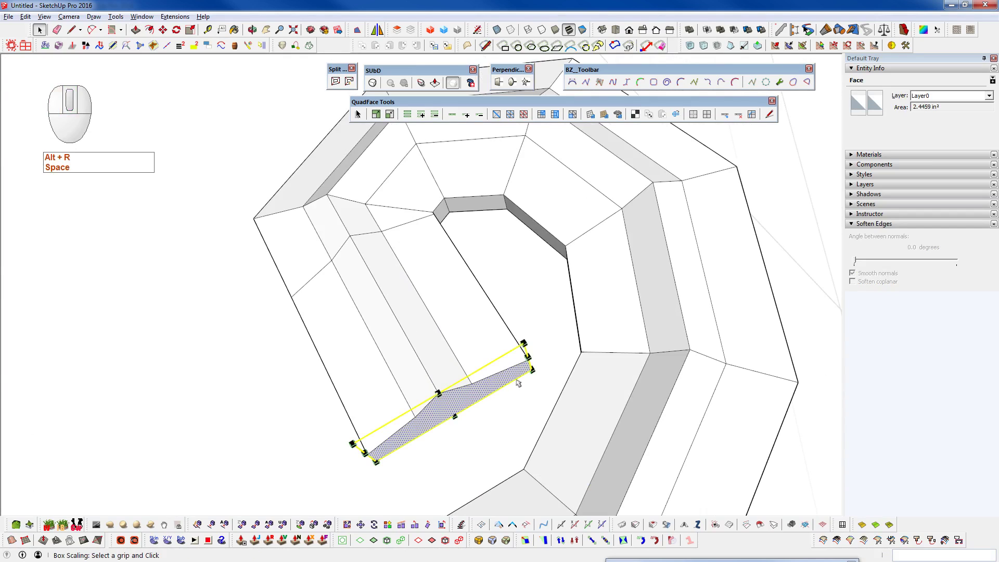
pyautogui.keyDown('ctrl'); pyautogui.moveTo(523, 343); pyautogui.dragTo(473, 398); pyautogui.keyUp('ctrl')
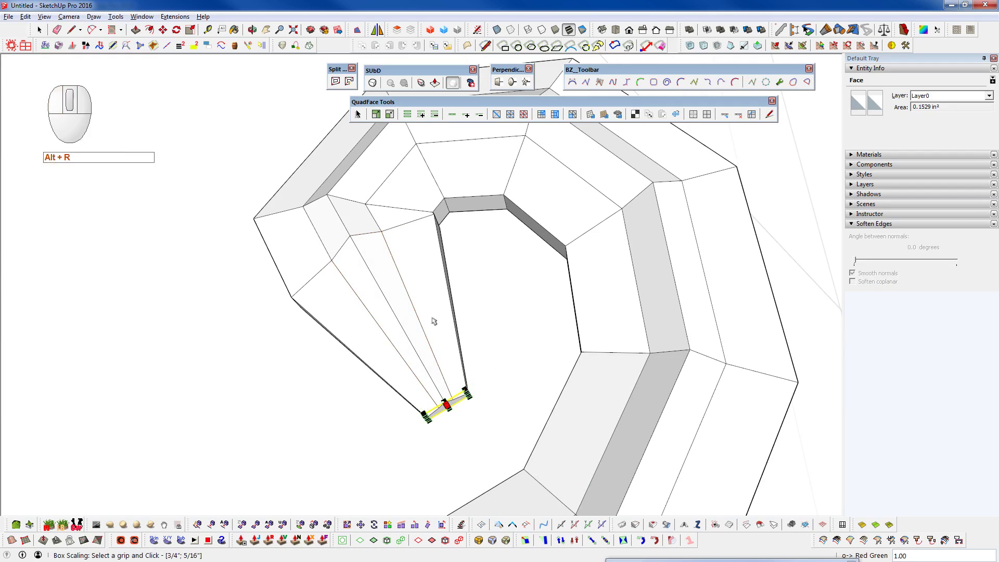
pyautogui.moveTo(433, 321); pyautogui.dragTo(431, 344, button='middle')
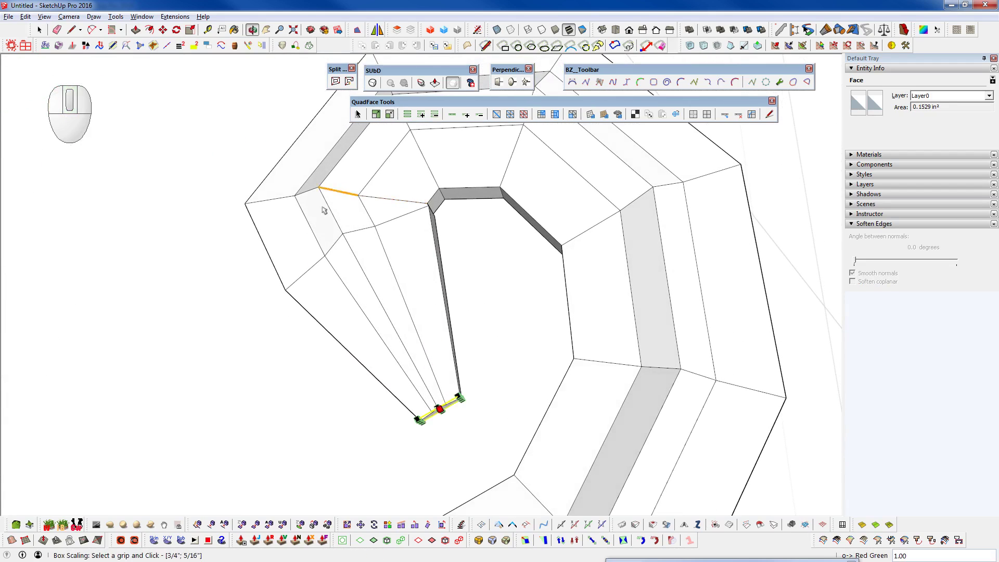
pyautogui.scroll(3, 381, 268)
pyautogui.moveTo(394, 310); pyautogui.dragTo(400, 447, button='middle')
pyautogui.scroll(-2, 403, 437)
pyautogui.moveTo(437, 300); pyautogui.dragTo(384, 233, button='middle')
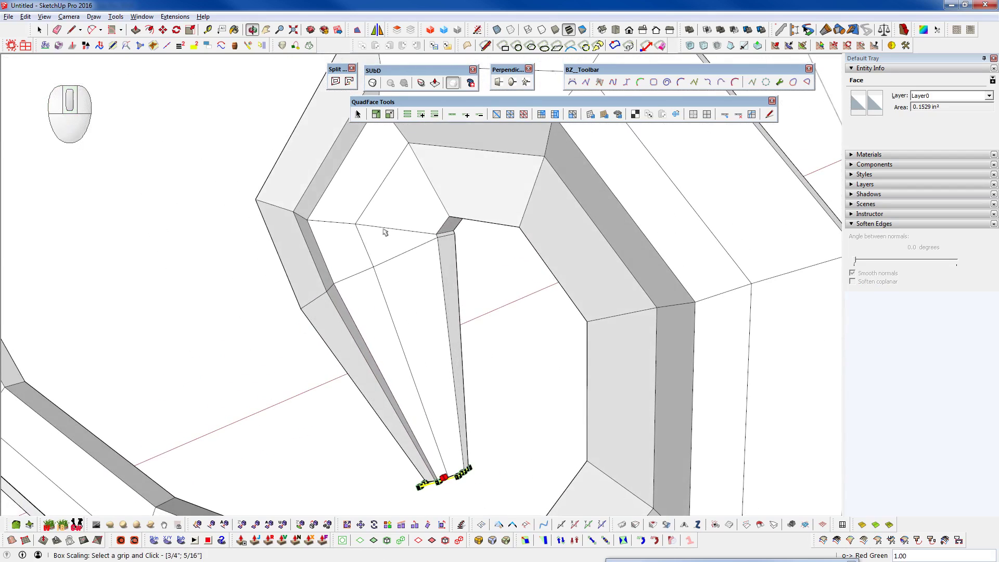
pyautogui.scroll(3, 452, 228)
pyautogui.scroll(2, 452, 227)
pyautogui.scroll(-1, 448, 248)
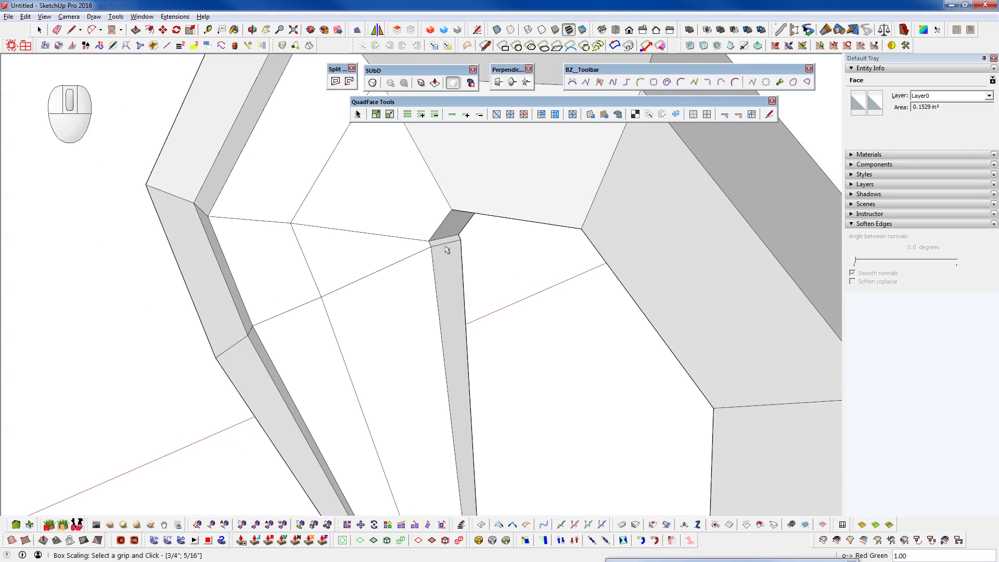
pyautogui.press('space')
pyautogui.click(438, 245)
pyautogui.scroll(-3, 438, 245)
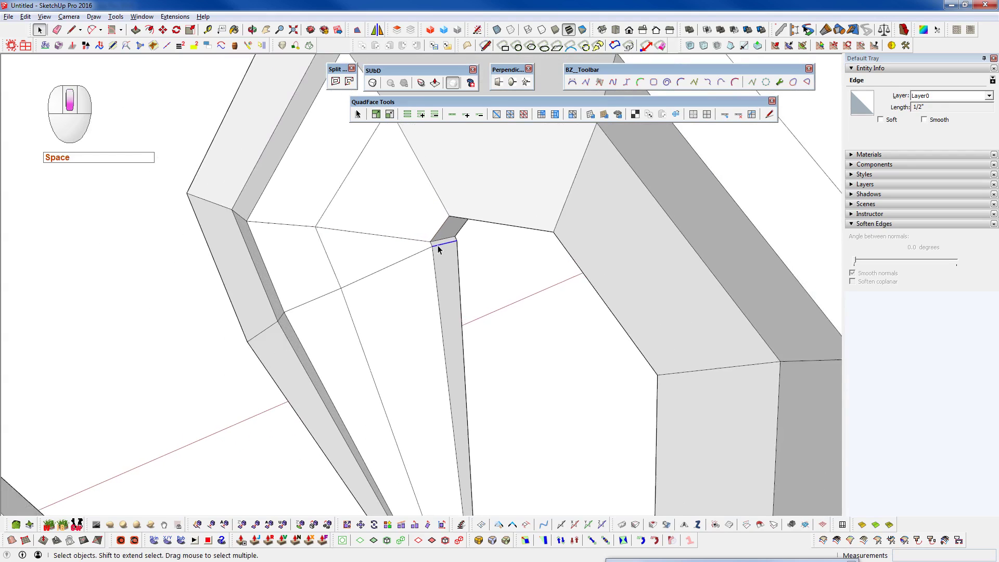
pyautogui.moveTo(380, 316); pyautogui.dragTo(397, 239, button='middle')
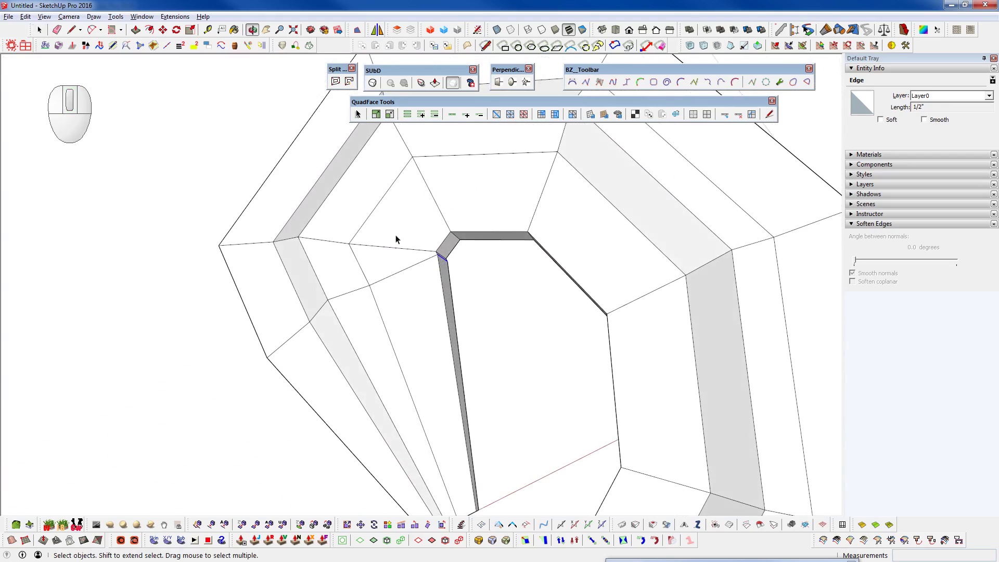
pyautogui.scroll(-4, 396, 250)
pyautogui.scroll(5, 411, 250)
pyautogui.scroll(5, 411, 268)
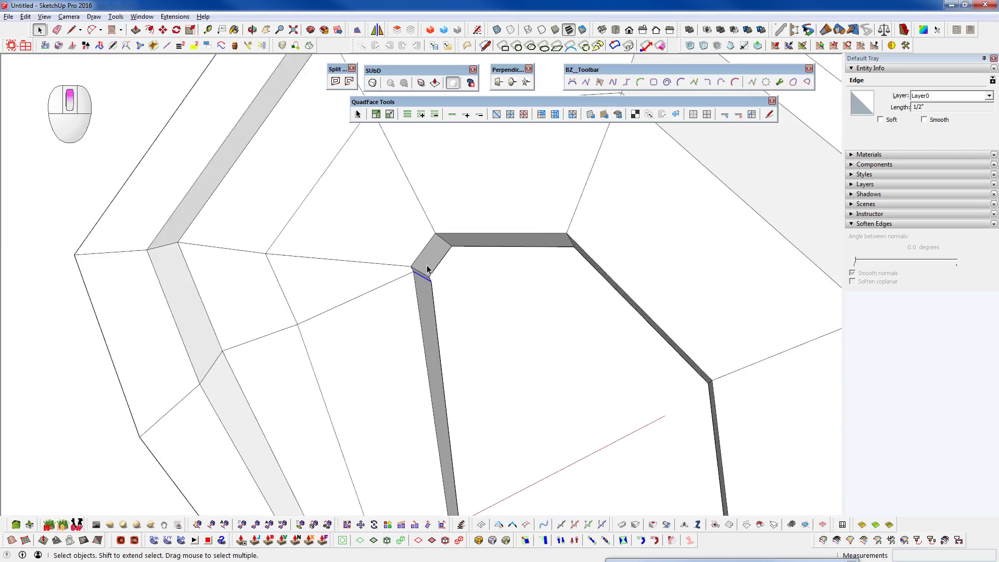
pyautogui.moveTo(403, 297); pyautogui.dragTo(308, 445, button='middle')
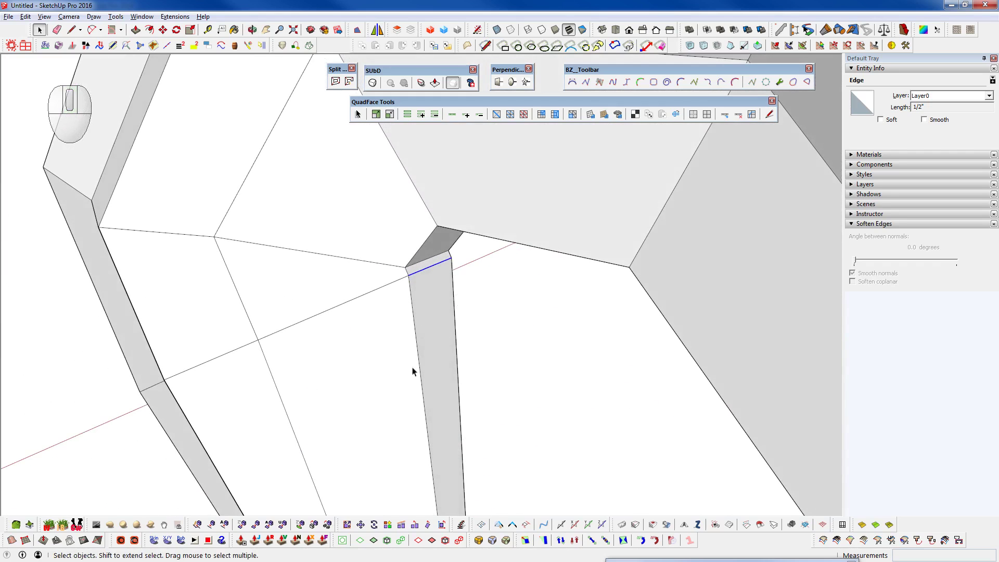
pyautogui.press('w')
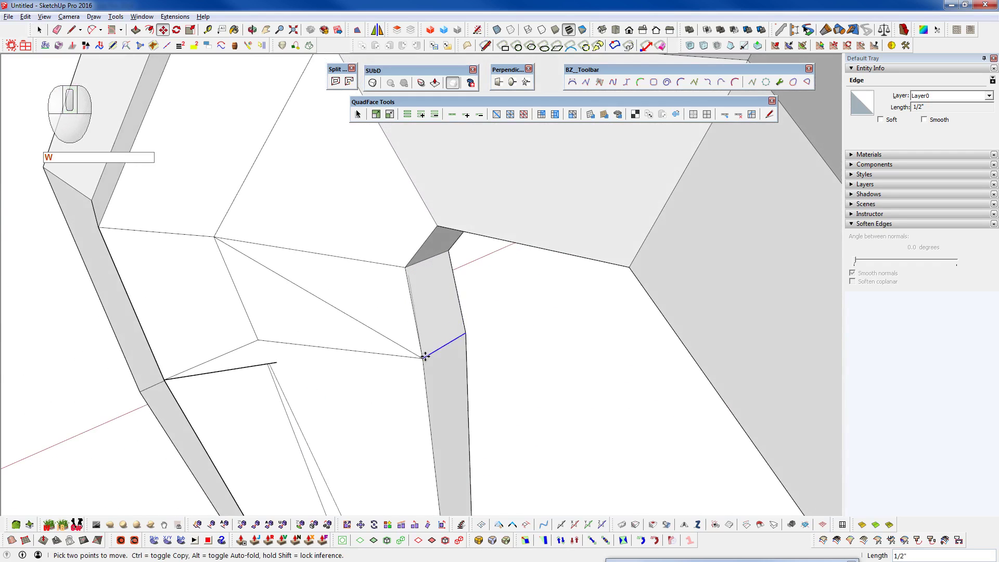
pyautogui.scroll(-2, 425, 366)
pyautogui.press('space')
pyautogui.scroll(-3, 410, 348)
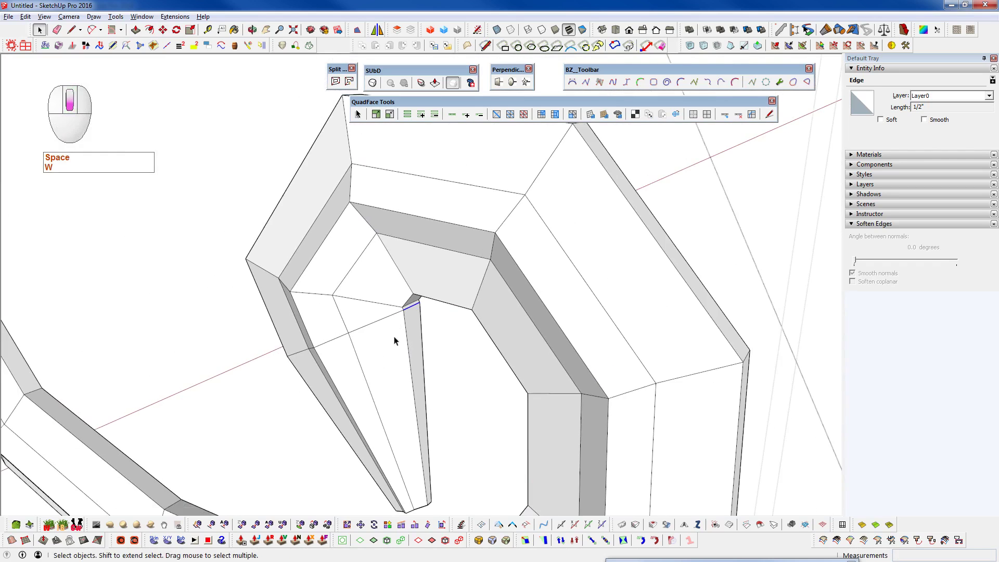
# Select the edge loop where the tapered segment begins and remove it, merging the quads on both sides
pyautogui.moveTo(401, 335); pyautogui.dragTo(378, 348, button='middle')
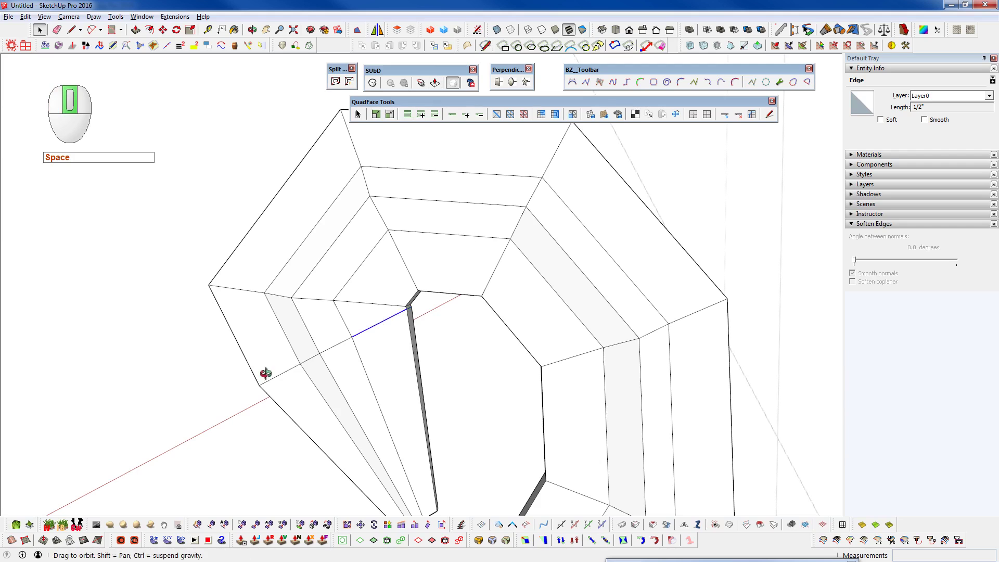
pyautogui.moveTo(265, 373)
pyautogui.mouseDown(button='middle')
pyautogui.moveTo(312, 350)
pyautogui.moveTo(145, 361)
pyautogui.mouseUp(button='middle')
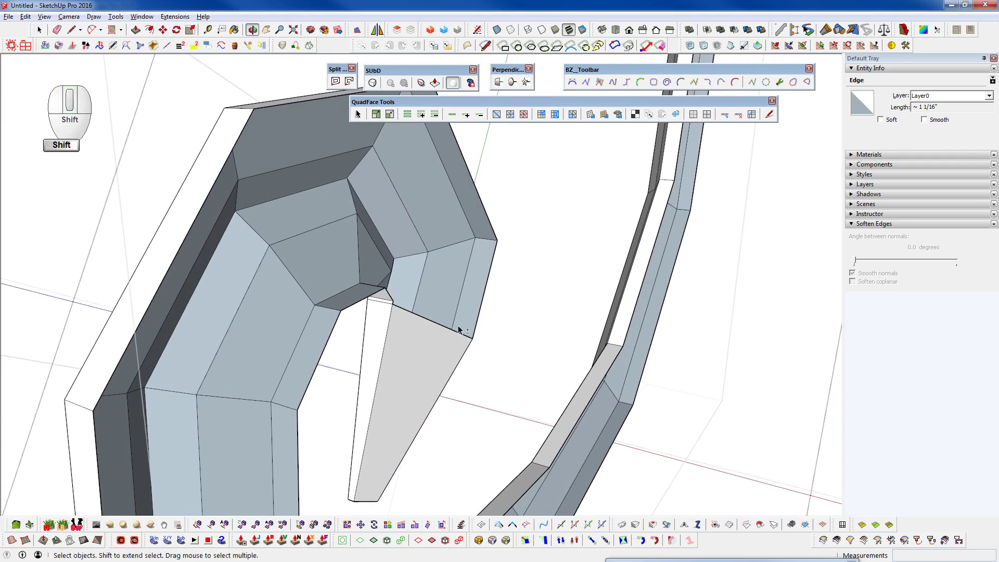
pyautogui.moveTo(419, 338)
pyautogui.mouseDown(button='middle')
pyautogui.moveTo(852, 356)
pyautogui.moveTo(543, 300)
pyautogui.mouseUp(button='middle')
pyautogui.press('e')
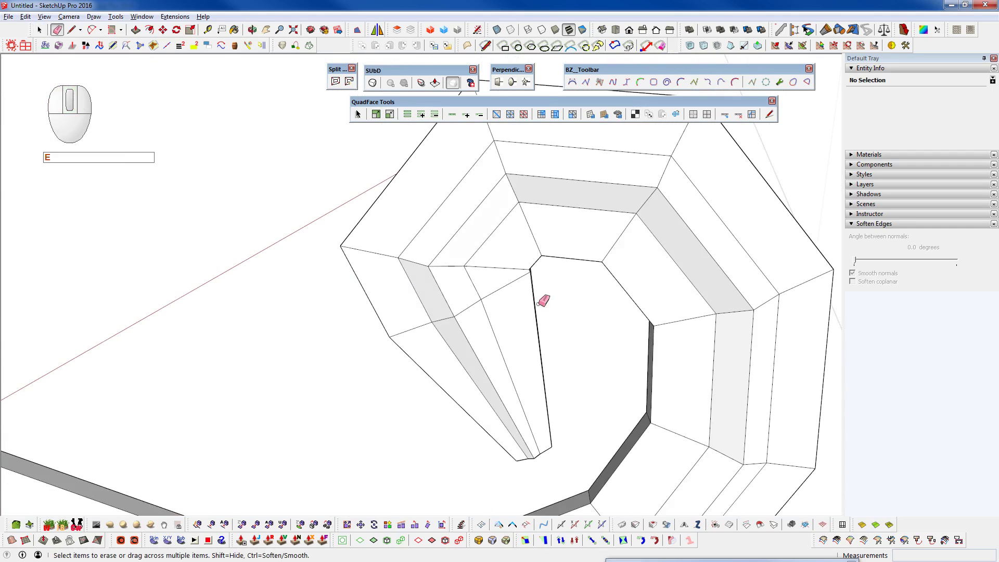
pyautogui.press('space')
pyautogui.click(494, 290)
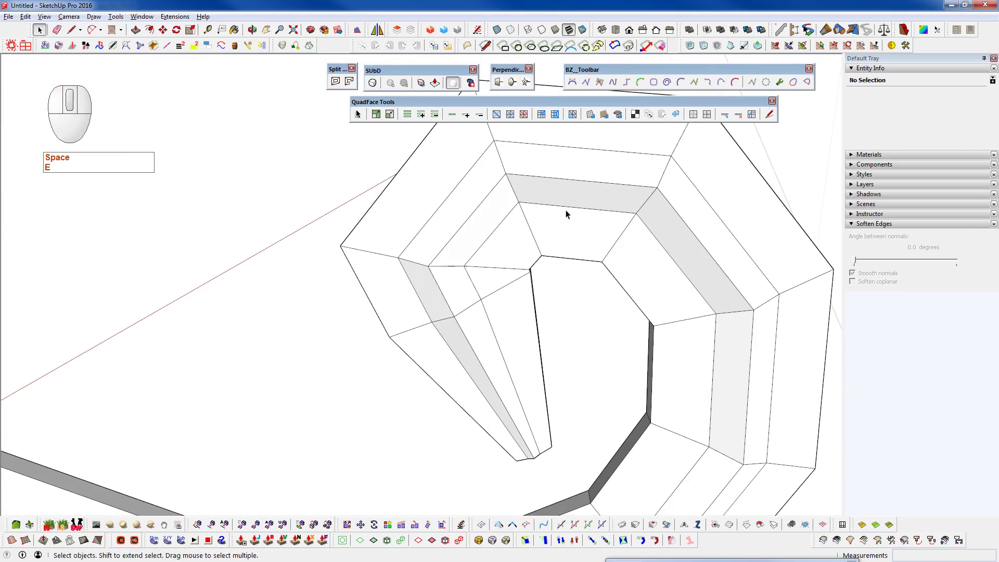
pyautogui.click(442, 113)
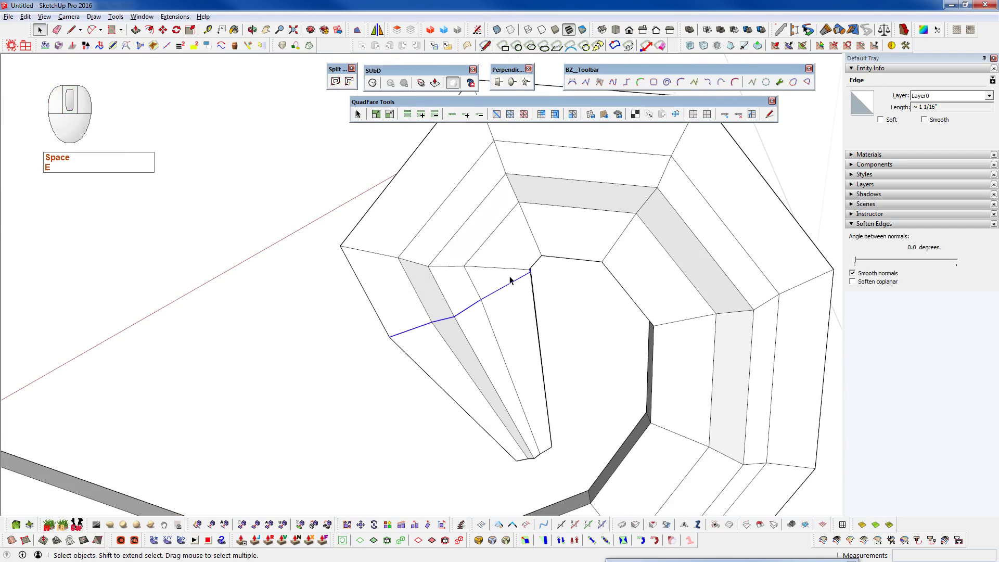
pyautogui.click(738, 118)
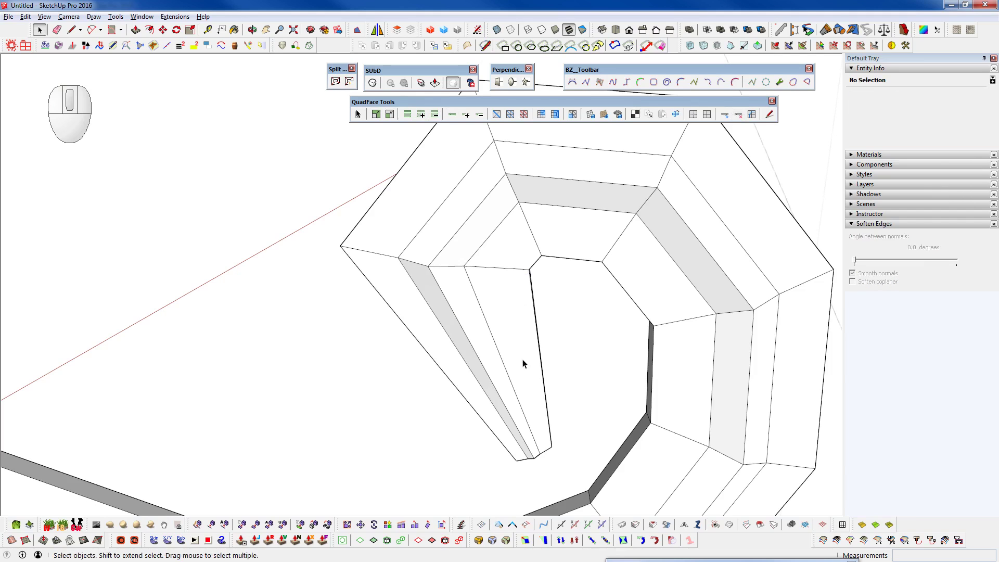
# Select the ring of lengthwise edges on the tapered tip and connect them with a new edge loop across the middle
pyautogui.moveTo(520, 367); pyautogui.dragTo(501, 302, button='middle')
pyautogui.press('h')
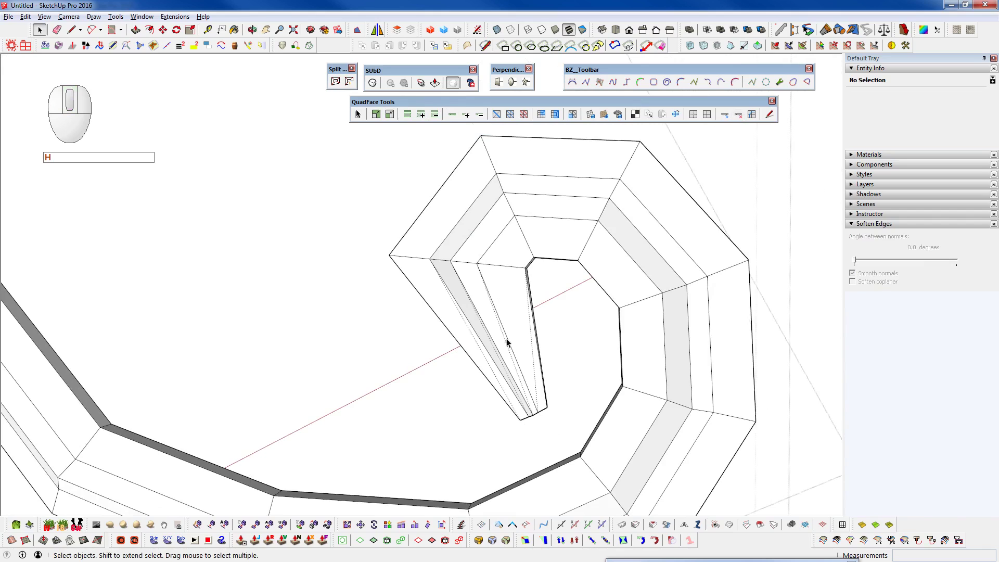
pyautogui.press('h')
pyautogui.scroll(3, 506, 342)
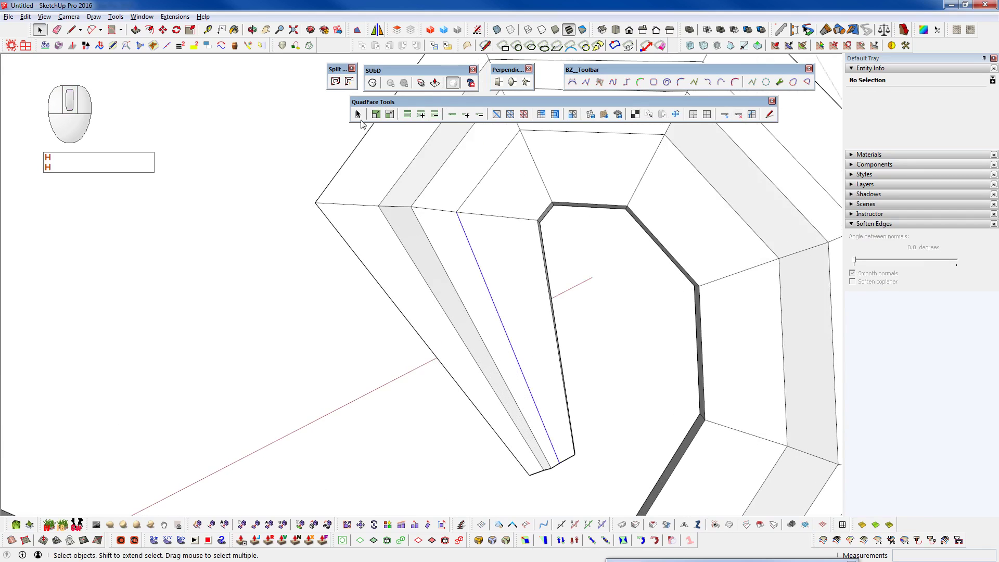
pyautogui.click(407, 114)
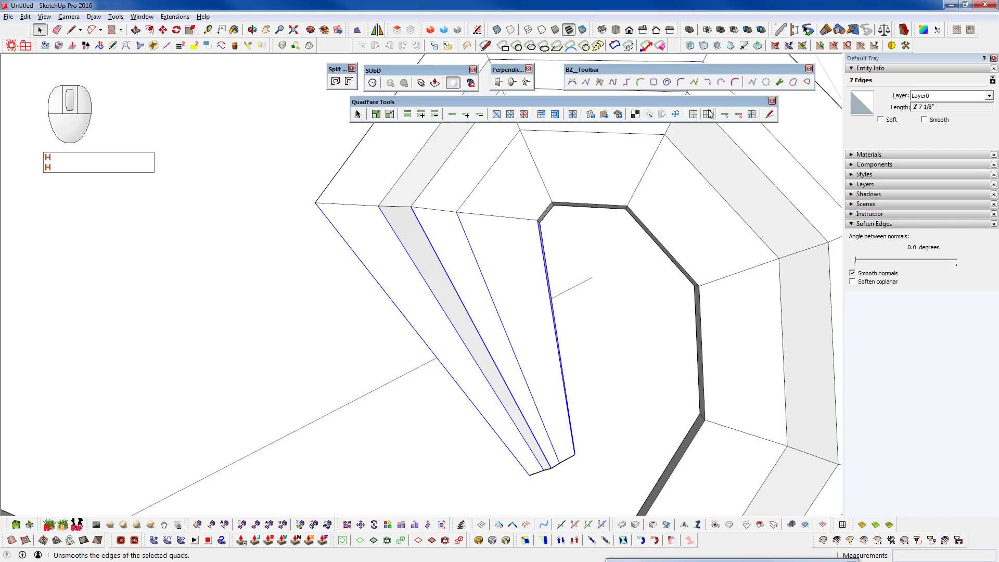
pyautogui.click(734, 118)
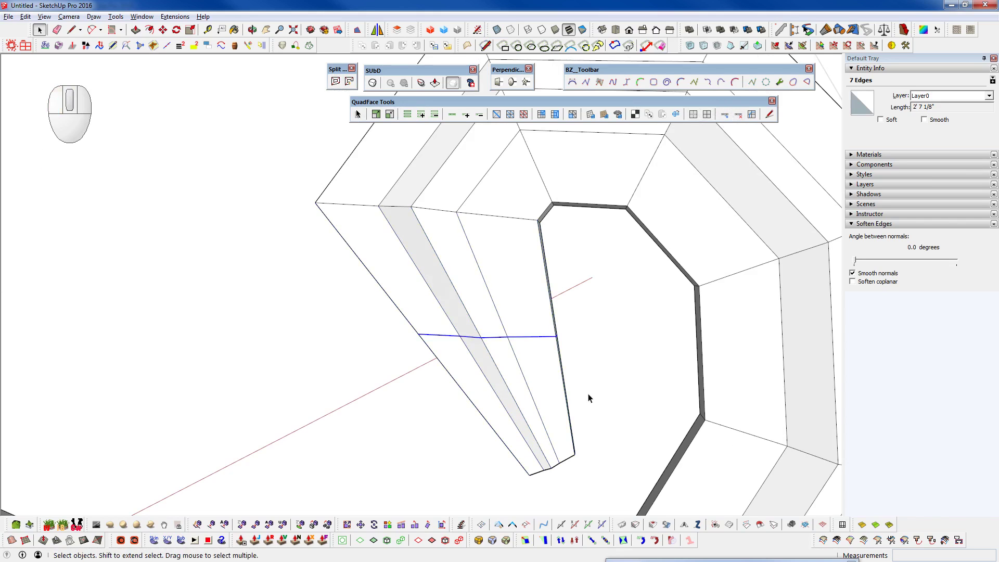
pyautogui.moveTo(467, 357); pyautogui.dragTo(531, 315, button='middle')
pyautogui.press('w')
pyautogui.click(366, 350)
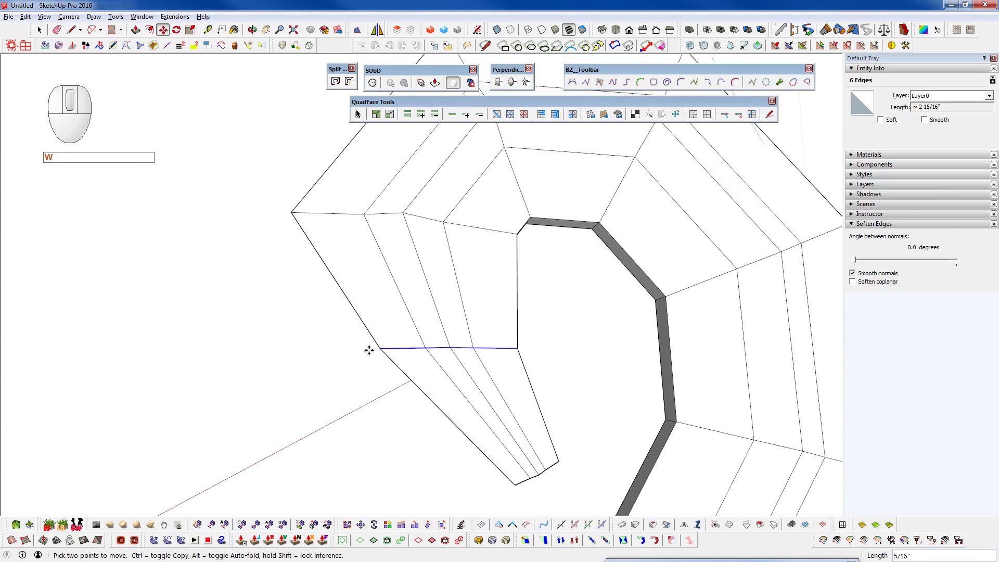
pyautogui.press('space')
# Move the vertices of the tip's middle edge loop outward with vertex editing so the taper follows the spiral's curve
pyautogui.press('F2')
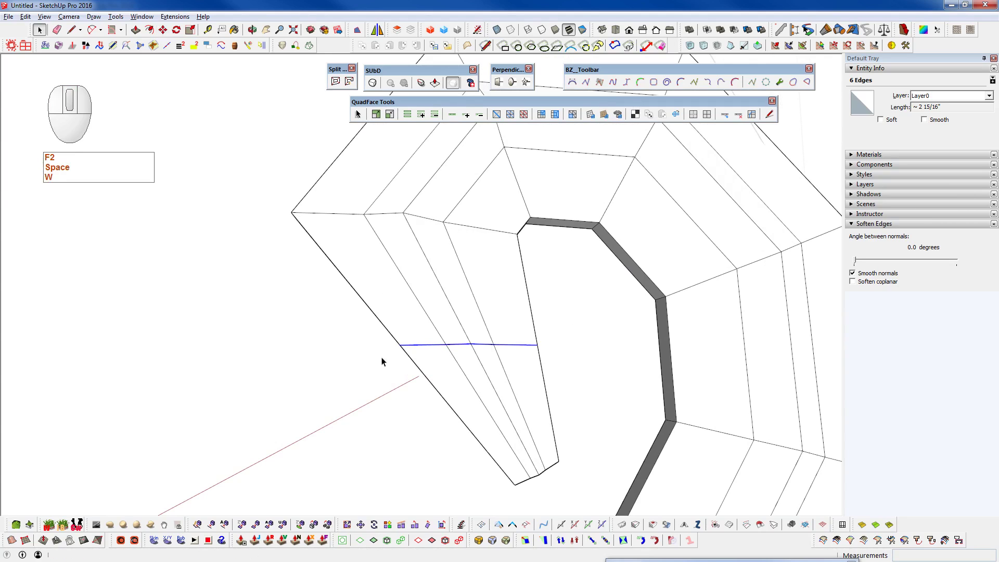
pyautogui.moveTo(519, 323); pyautogui.dragTo(412, 291)
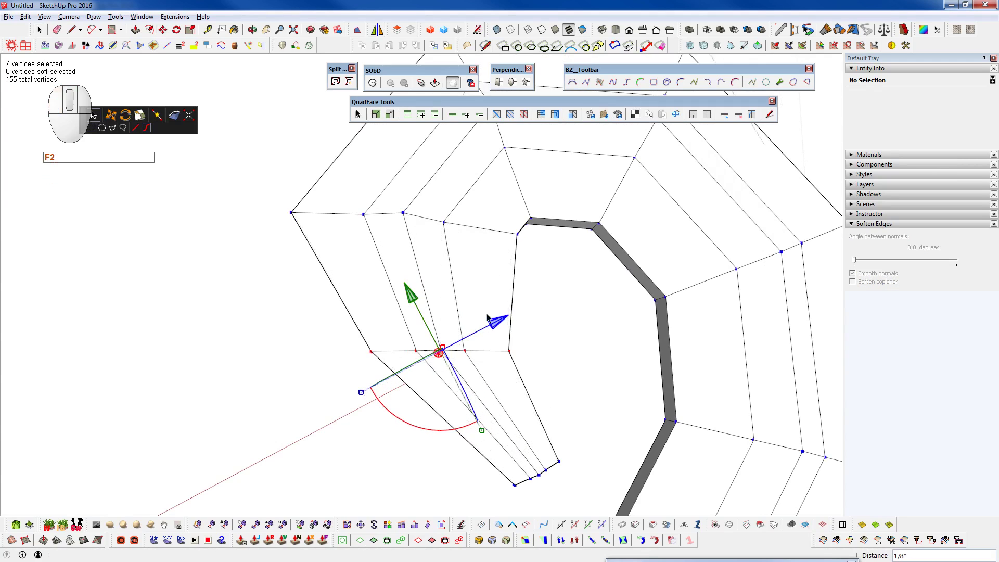
pyautogui.moveTo(498, 326); pyautogui.dragTo(476, 334)
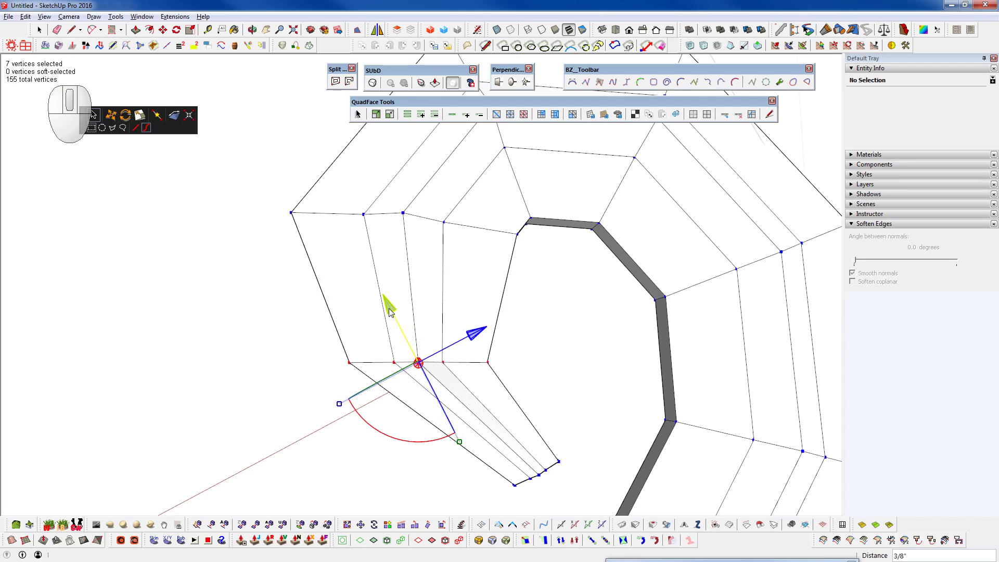
pyautogui.moveTo(389, 311); pyautogui.dragTo(383, 301)
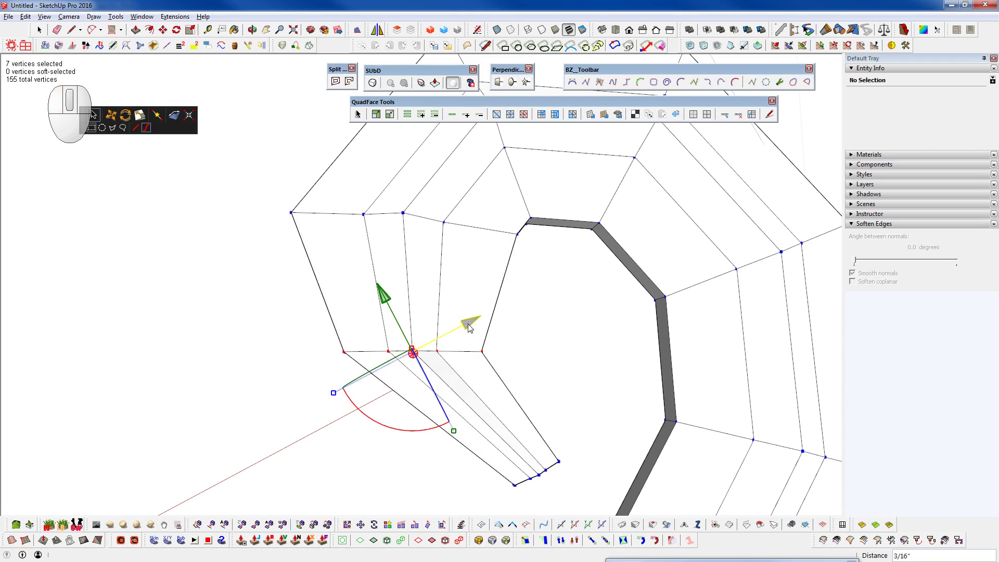
# Move the tip's seven end vertices about 1/2" back along the taper and about 3/16" sideways toward the spiral's inner opening
pyautogui.moveTo(469, 326); pyautogui.dragTo(501, 385, button='middle')
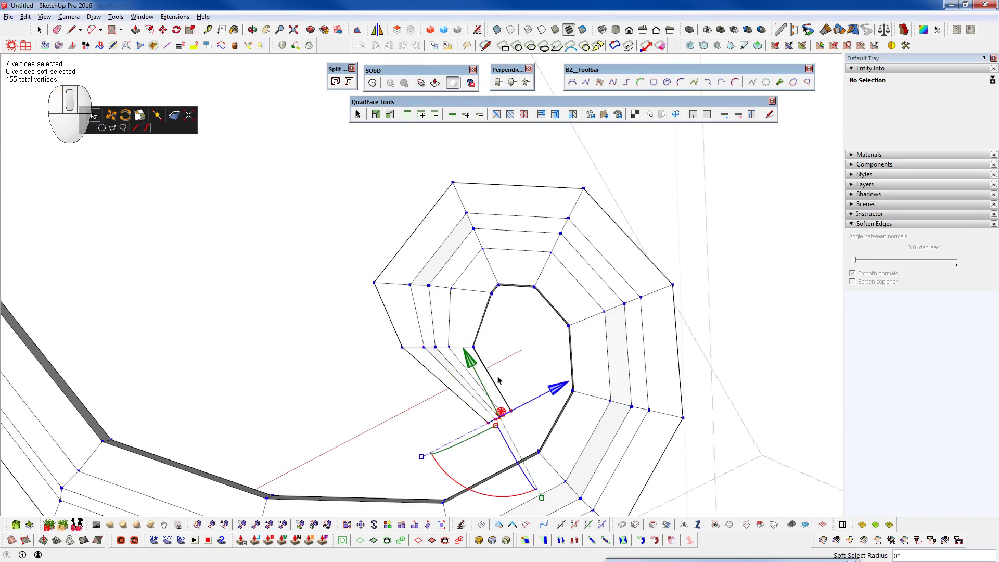
pyautogui.moveTo(476, 371); pyautogui.dragTo(469, 360)
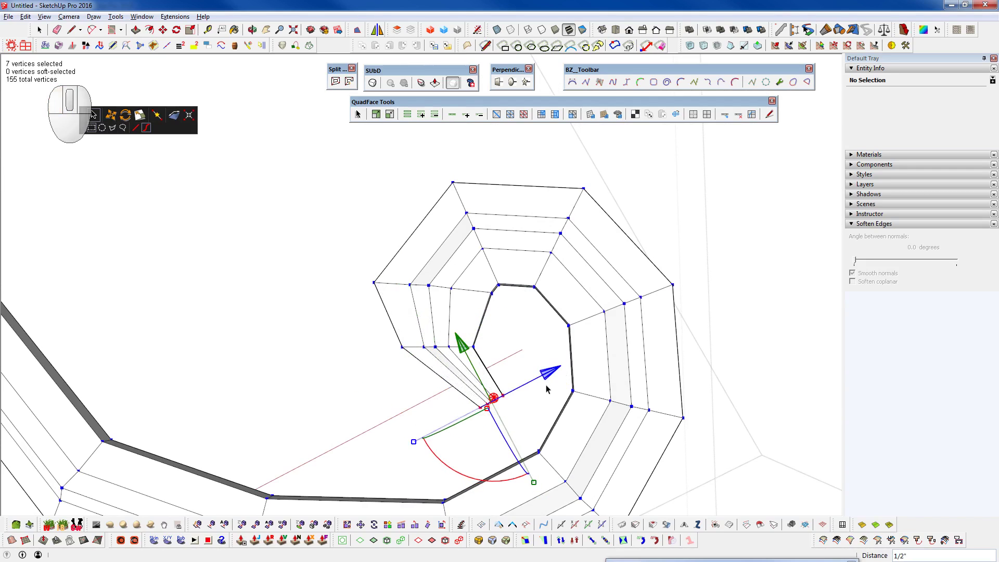
pyautogui.moveTo(551, 376); pyautogui.dragTo(554, 374)
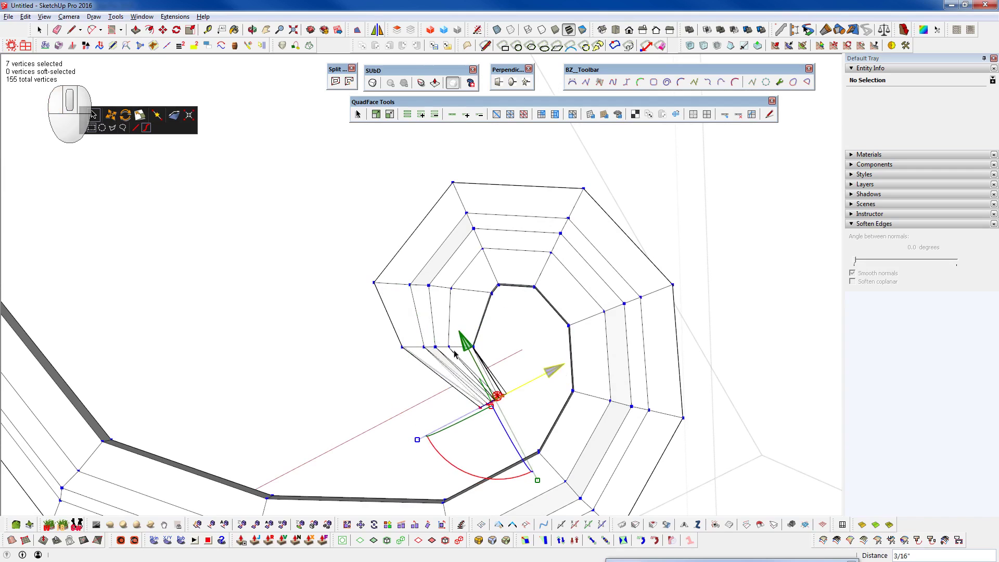
# Move the tip's seven end vertices about 1/4" further back along the taper and leave vertex editing
pyautogui.moveTo(469, 348); pyautogui.dragTo(465, 340)
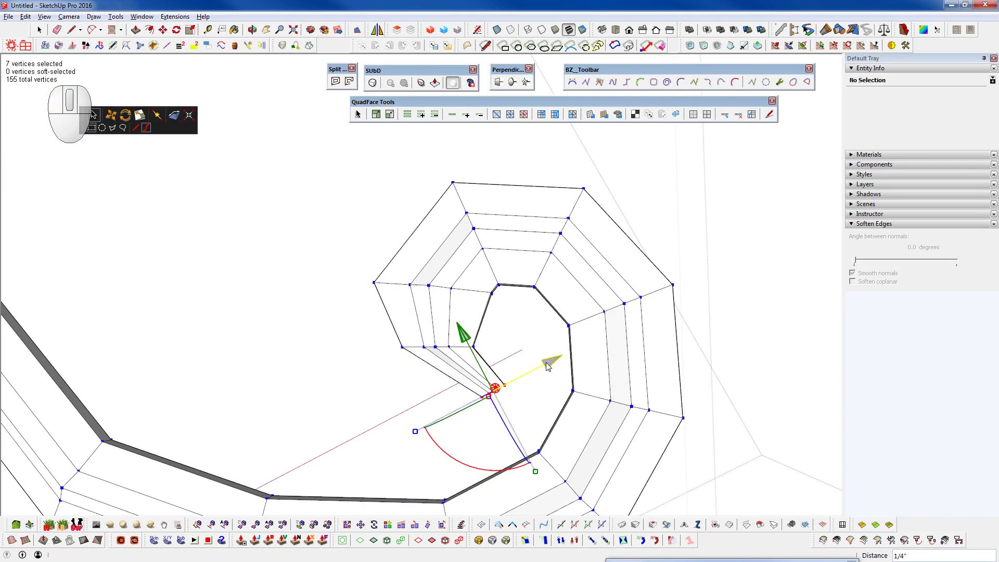
pyautogui.moveTo(546, 365); pyautogui.dragTo(507, 401, button='middle')
pyautogui.scroll(5, 515, 413)
pyautogui.press('space')
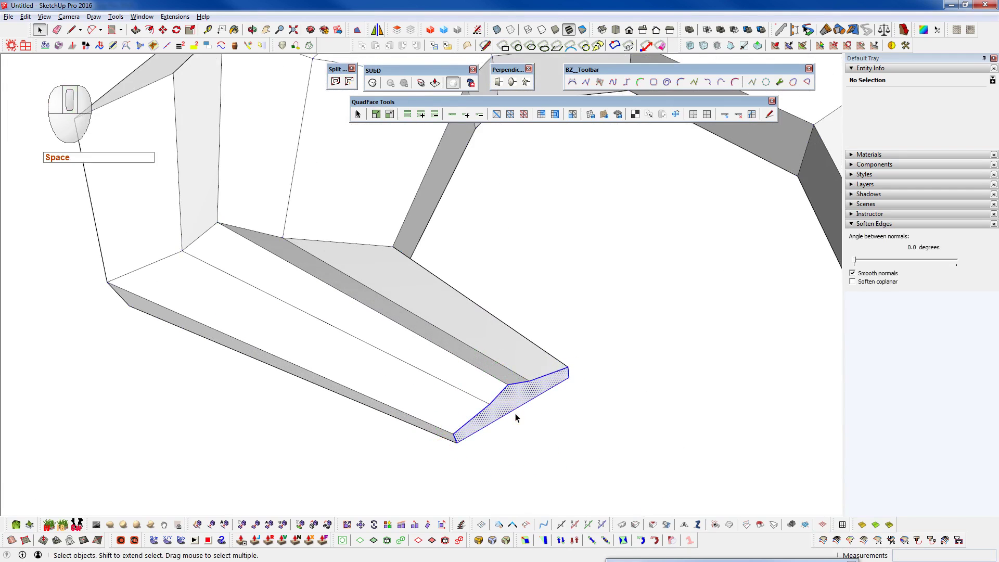
# Shrink the tip's end face about its centre with box scaling so the taper narrows to a finer point
pyautogui.hotkey('alt', 'r')
pyautogui.keyDown('ctrl'); pyautogui.moveTo(568, 368); pyautogui.dragTo(512, 387); pyautogui.keyUp('ctrl')
pyautogui.moveTo(513, 388); pyautogui.dragTo(480, 376, button='middle')
pyautogui.press('space')
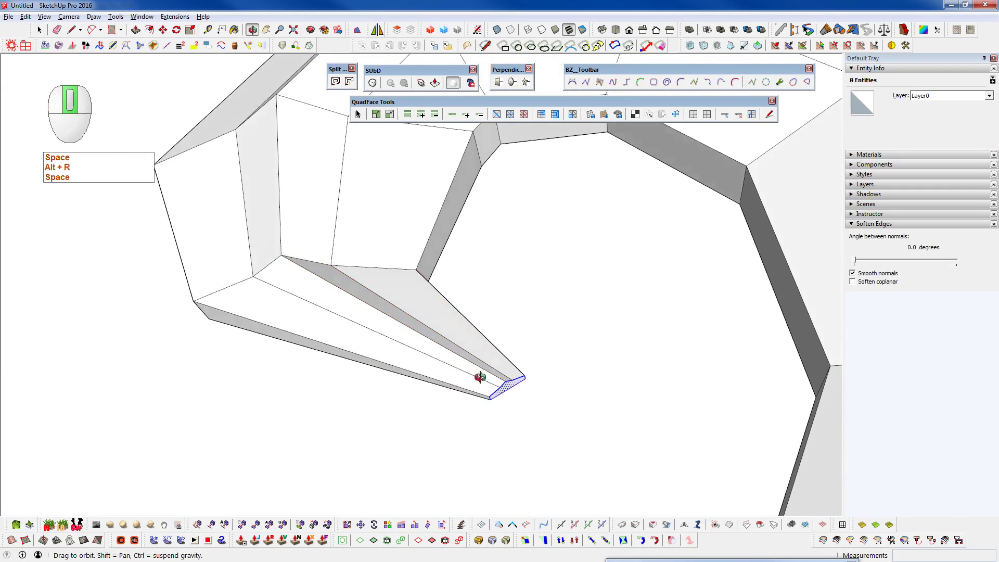
pyautogui.scroll(-6, 480, 377)
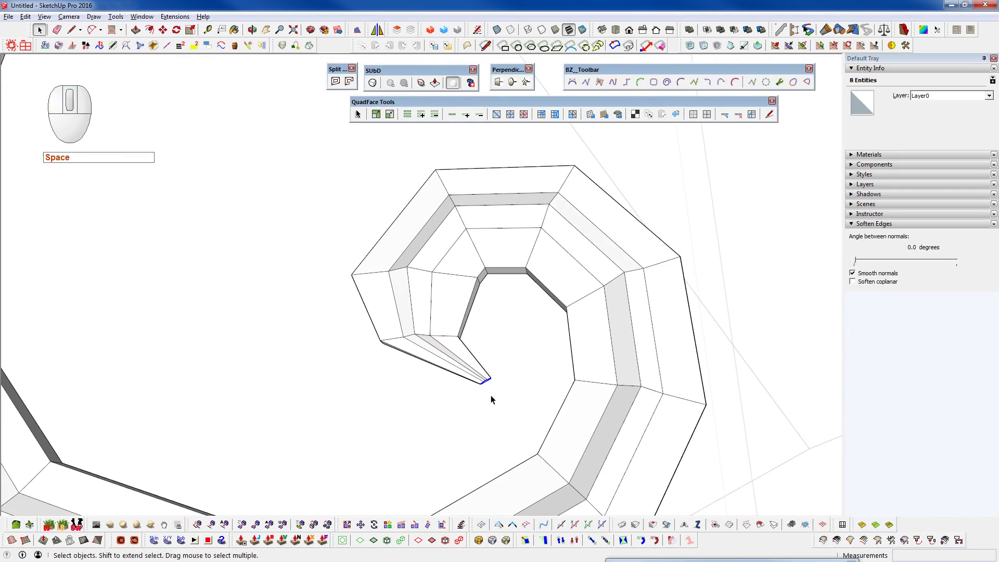
# Close the bar's group with its subdivision on and compare the curled ends with the scrolls in the reference photo
pyautogui.hotkey('shift', '2')
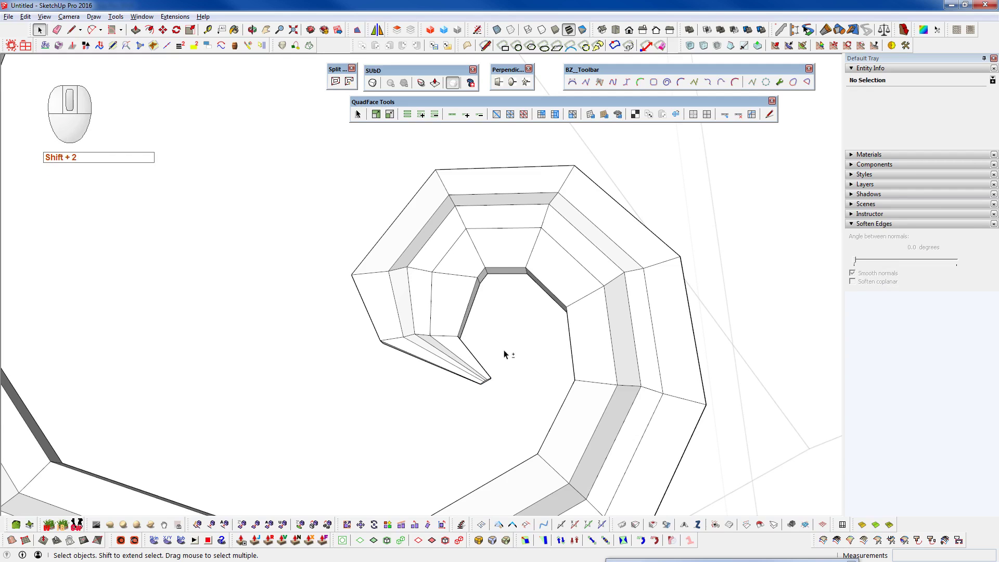
pyautogui.scroll(-8, 504, 355)
pyautogui.moveTo(457, 353); pyautogui.dragTo(536, 419, button='middle')
pyautogui.hotkey('shift', 'c')
pyautogui.hotkey('shift', 'c')
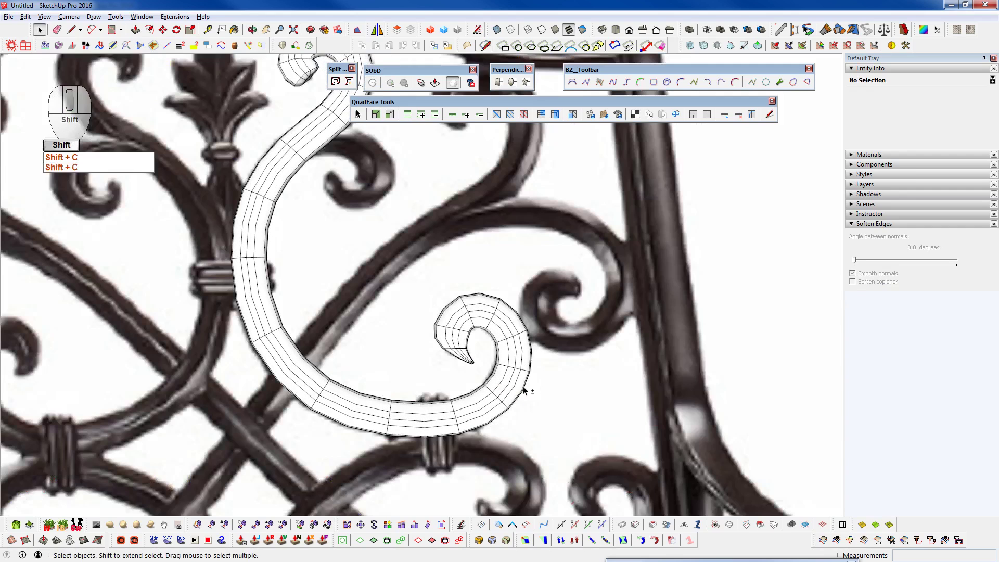
pyautogui.scroll(-4, 509, 376)
pyautogui.scroll(4, 490, 221)
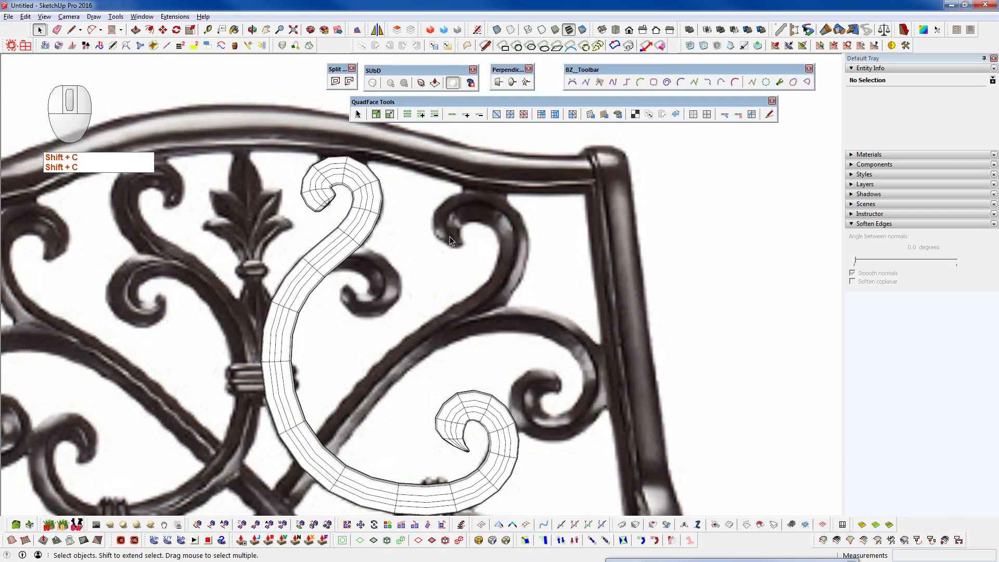
pyautogui.scroll(3, 484, 450)
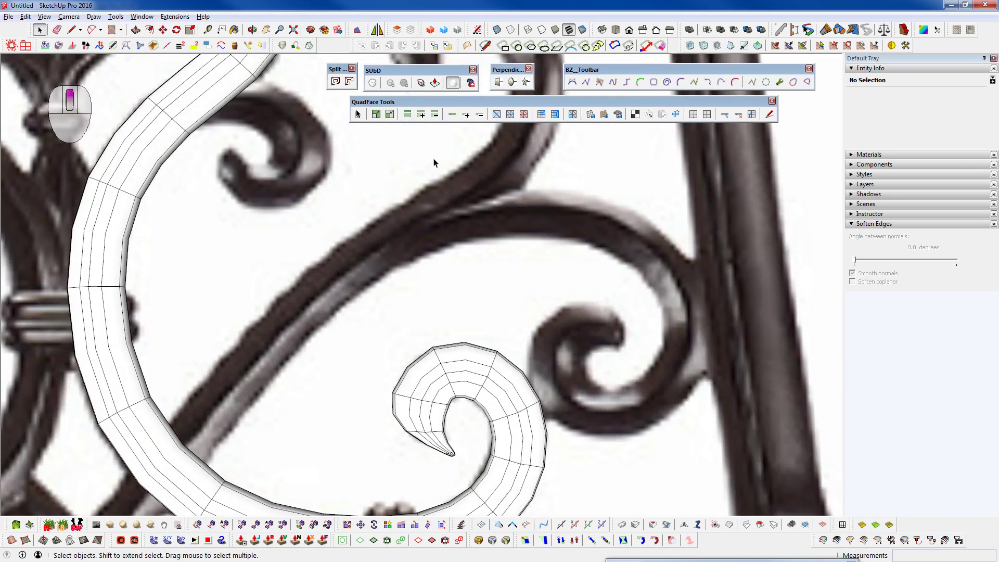
# Remove the reference photo from view and open the curled bar for editing with its subdivision switched off
pyautogui.click(452, 385)
pyautogui.press('Delete')
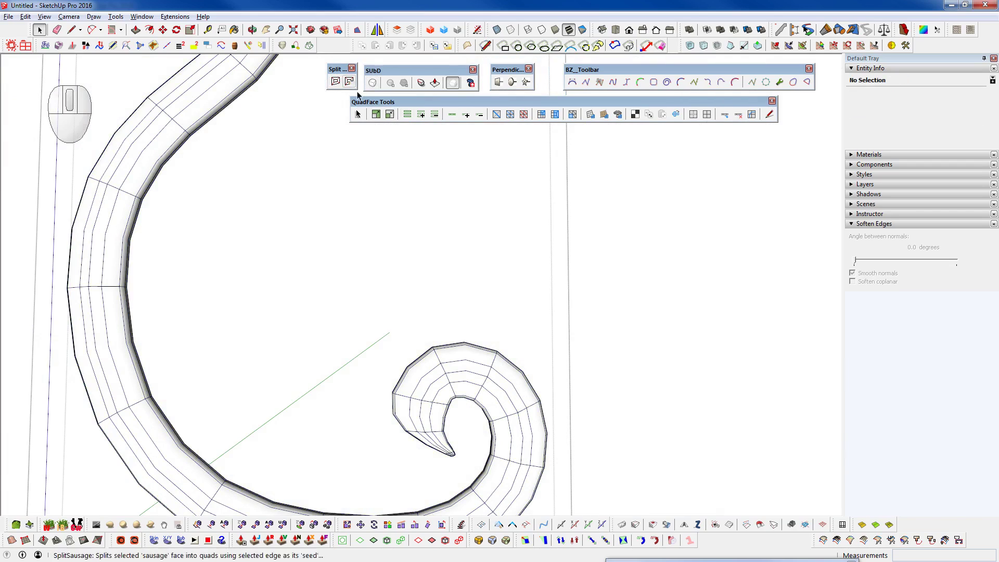
pyautogui.click(434, 384)
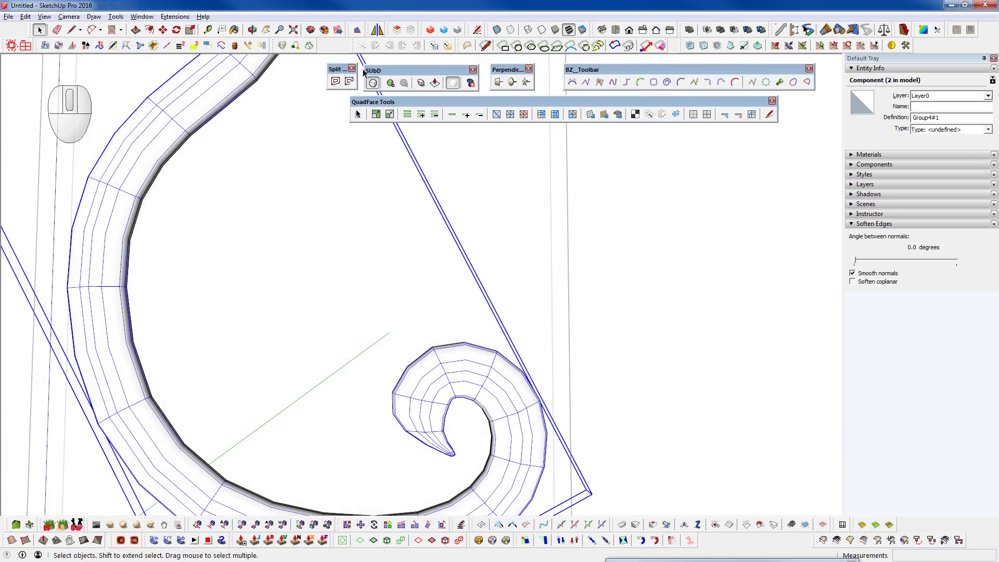
pyautogui.doubleClick(452, 378)
pyautogui.click(372, 83)
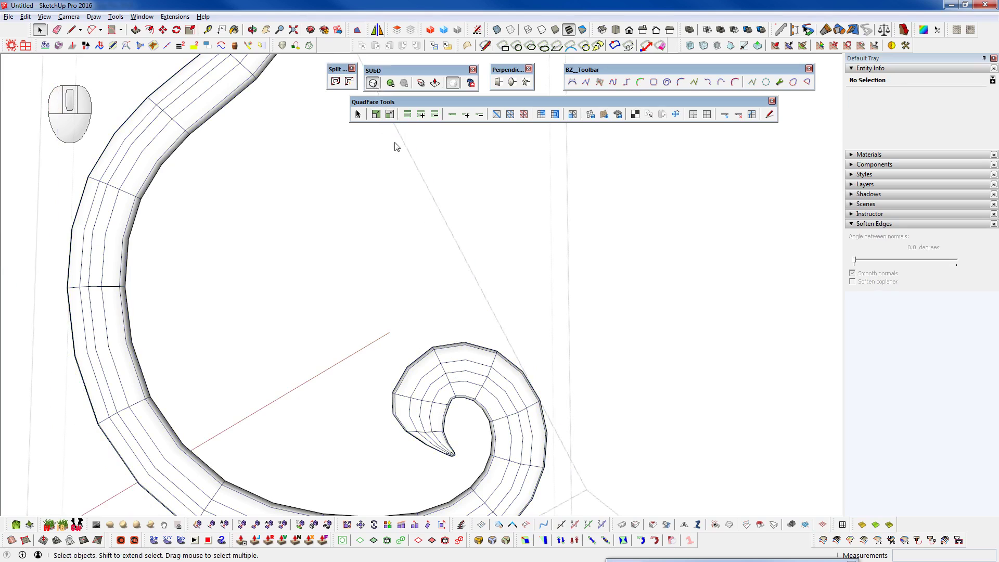
# Erase the dividing edges inside the tip's end face so it is one single face
pyautogui.keyDown('shift'); pyautogui.moveTo(390, 250); pyautogui.dragTo(391, 250, button='middle'); pyautogui.keyUp('shift')
pyautogui.scroll(-3, 354, 266)
pyautogui.scroll(6, 348, 292)
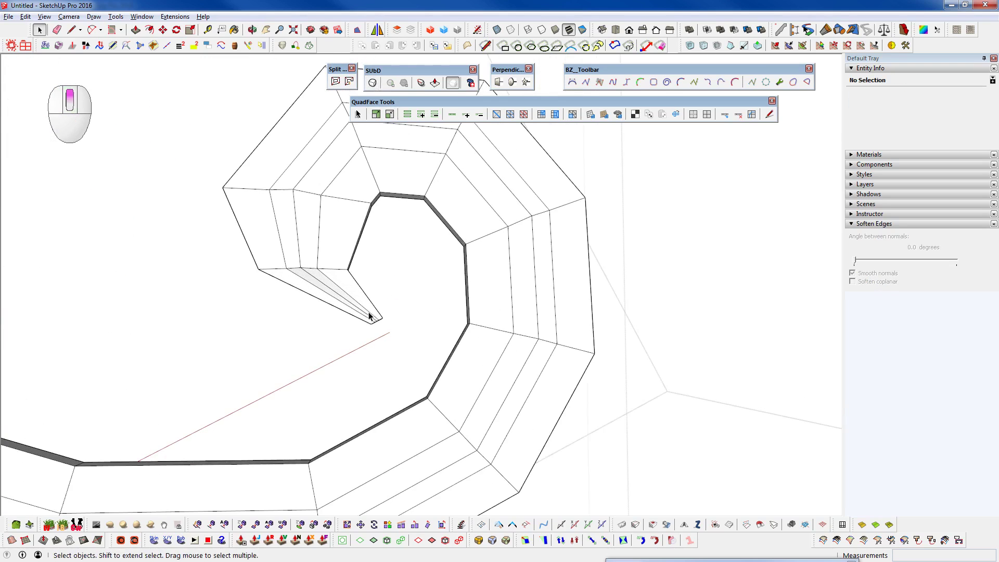
pyautogui.moveTo(348, 308)
pyautogui.mouseDown(button='middle')
pyautogui.moveTo(151, 156)
pyautogui.moveTo(112, 138)
pyautogui.mouseUp(button='middle')
pyautogui.scroll(5, 361, 310)
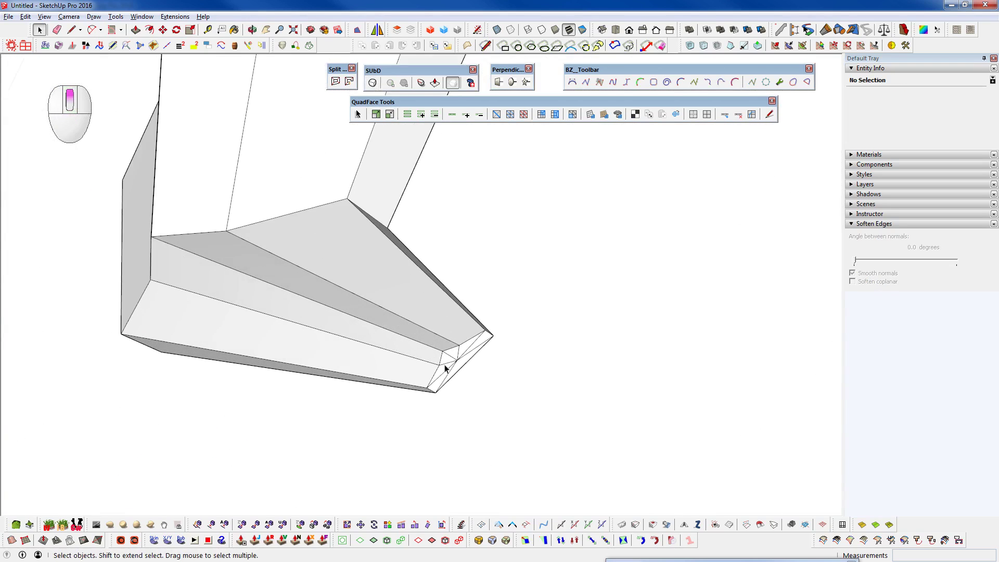
pyautogui.hotkey('shift', 'e')
pyautogui.moveTo(445, 367); pyautogui.dragTo(456, 360)
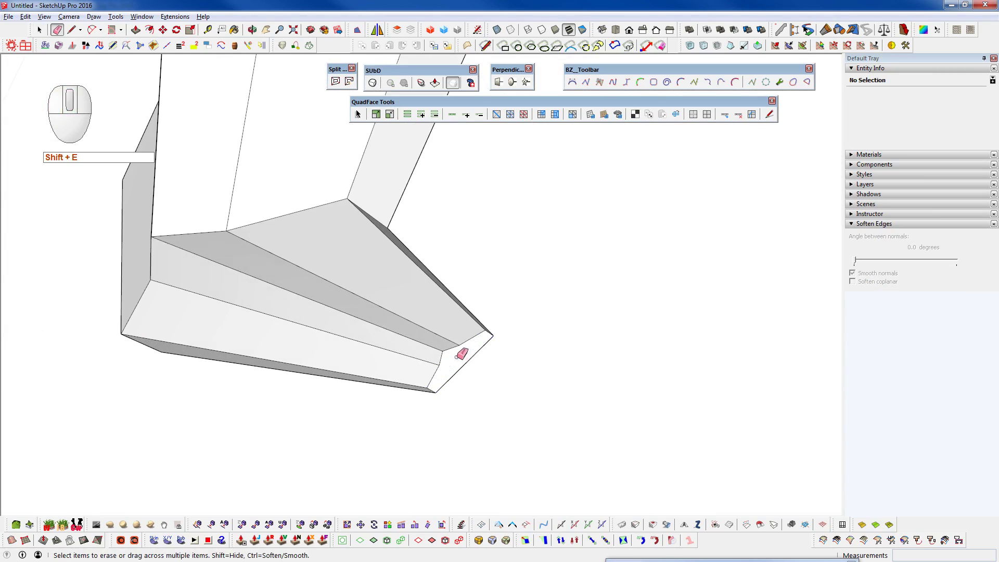
# Enlarge the tip's end face with box scaling, first about its centre and again from a second grip
pyautogui.press('space')
pyautogui.hotkey('alt', 'r')
pyautogui.press('space')
pyautogui.click(452, 369)
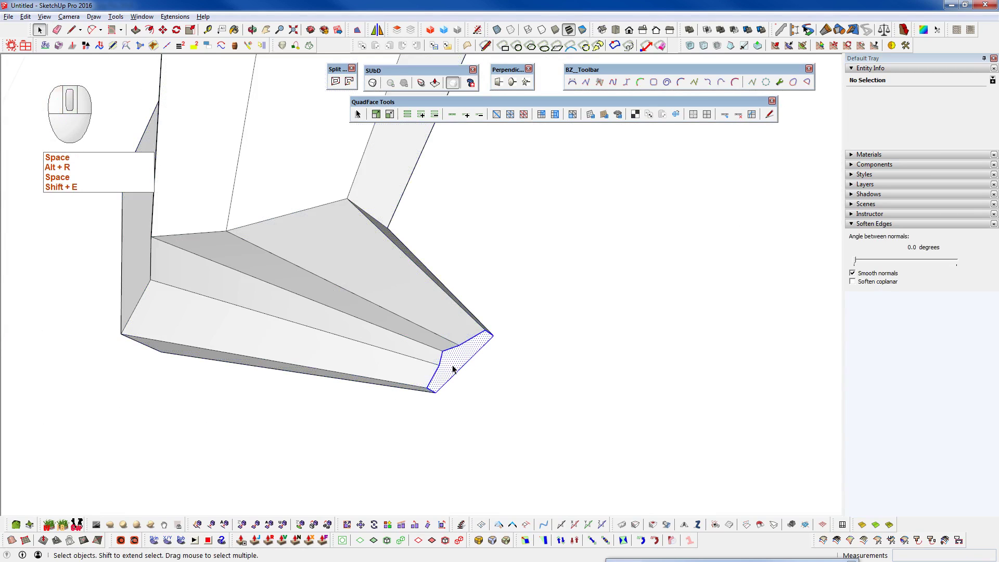
pyautogui.hotkey('alt', 'r')
pyautogui.keyDown('ctrl'); pyautogui.moveTo(491, 333); pyautogui.dragTo(479, 306); pyautogui.keyUp('ctrl')
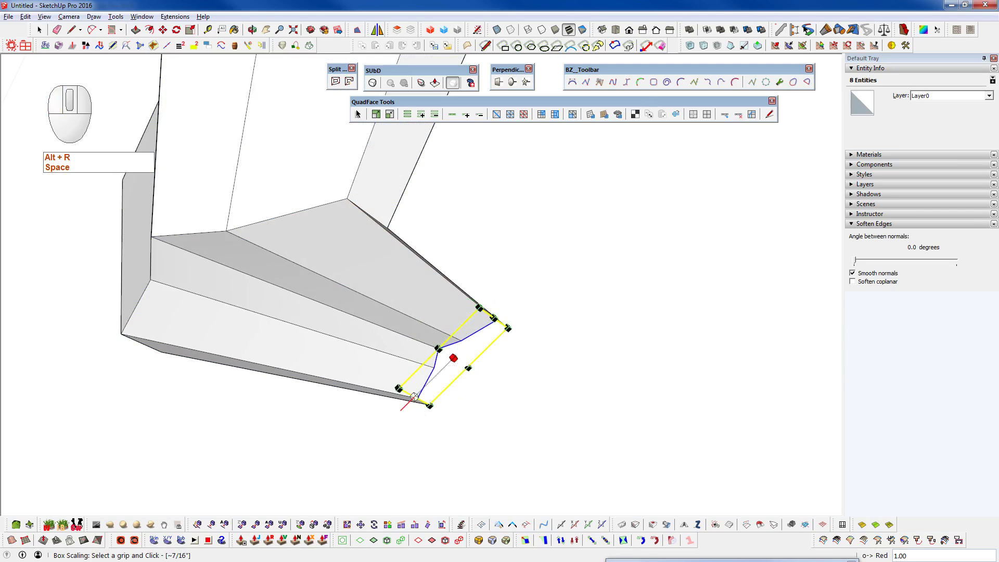
pyautogui.moveTo(414, 397); pyautogui.dragTo(392, 427)
# Draw two helper lines across the bar's open back, at the start of the tip and one segment further up the curl
pyautogui.moveTo(421, 364); pyautogui.dragTo(163, 398, button='middle')
pyautogui.moveTo(545, 229); pyautogui.dragTo(406, 307, button='middle')
pyautogui.press('q')
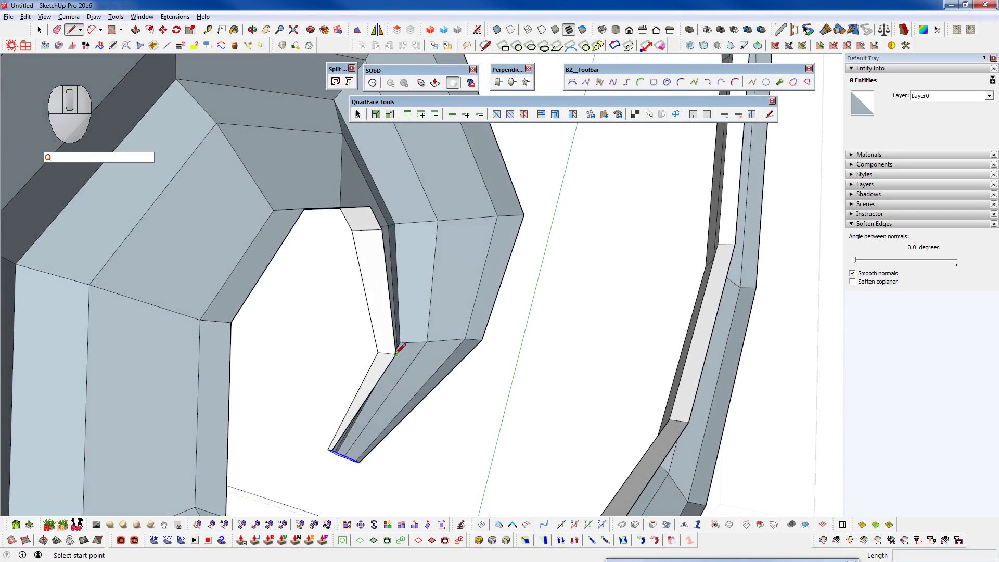
pyautogui.click(396, 354)
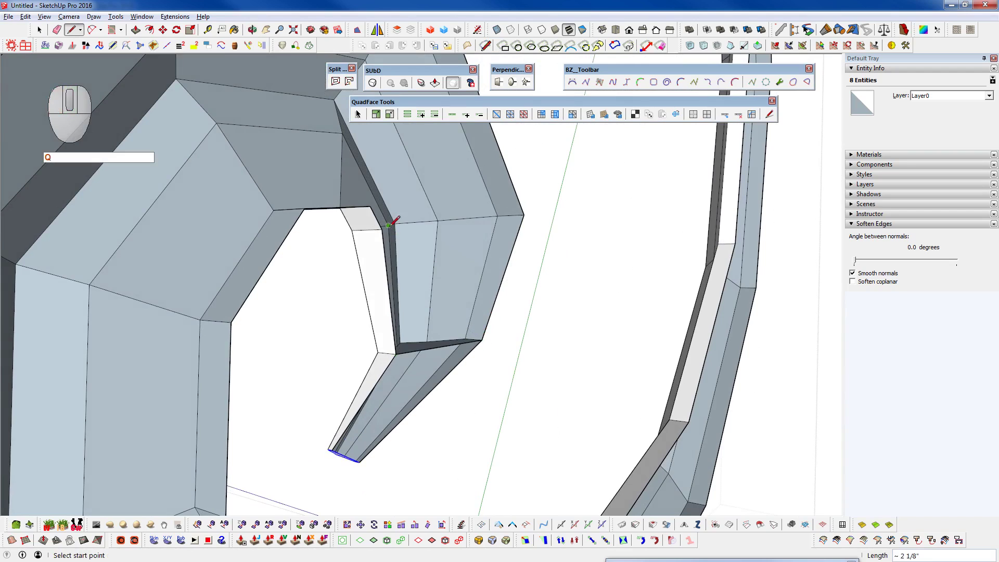
pyautogui.click(521, 214)
pyautogui.scroll(-2, 438, 289)
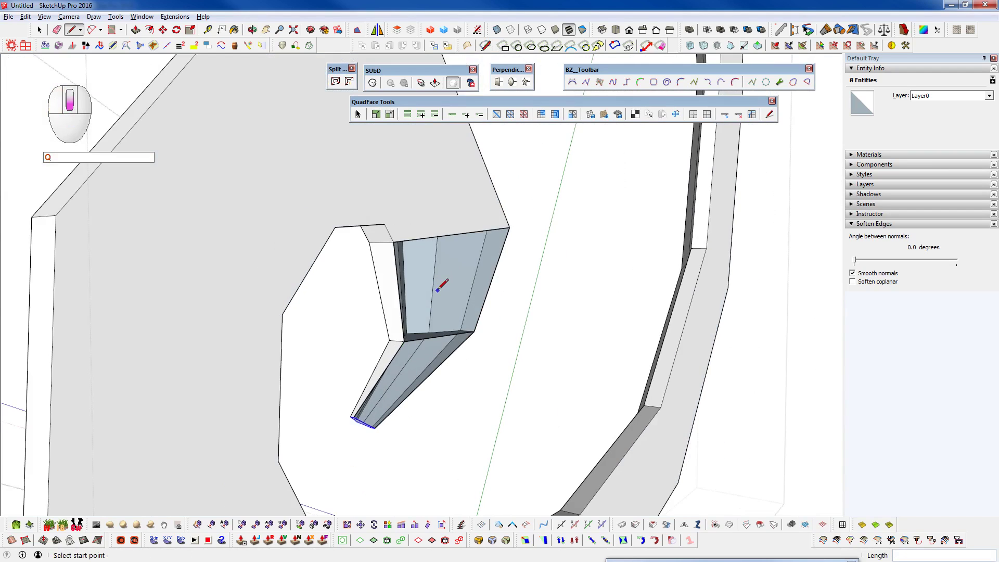
pyautogui.moveTo(438, 289)
pyautogui.mouseDown(button='middle')
pyautogui.moveTo(432, 298)
pyautogui.moveTo(307, 295)
pyautogui.moveTo(464, 298)
pyautogui.mouseUp(button='middle')
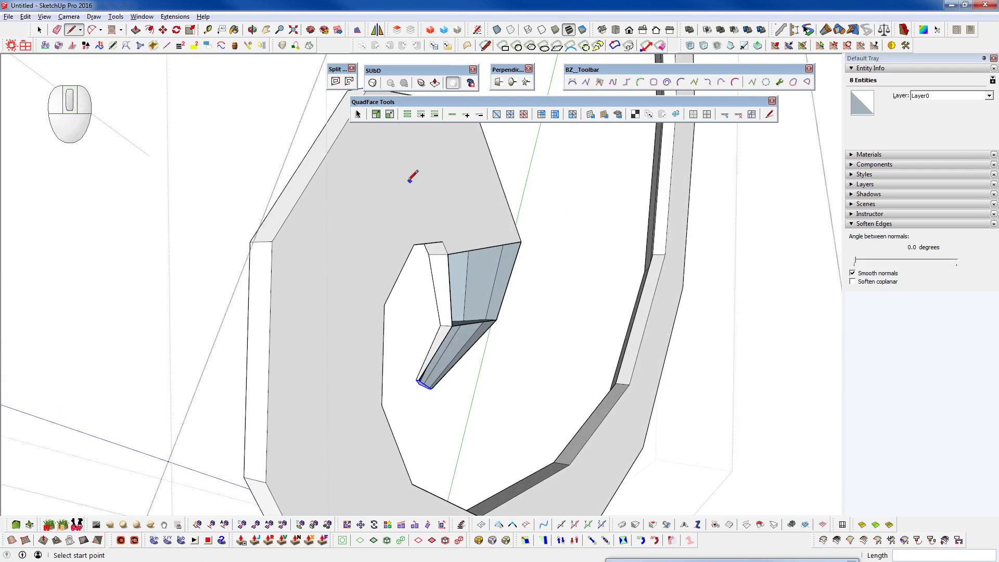
pyautogui.scroll(5, 475, 223)
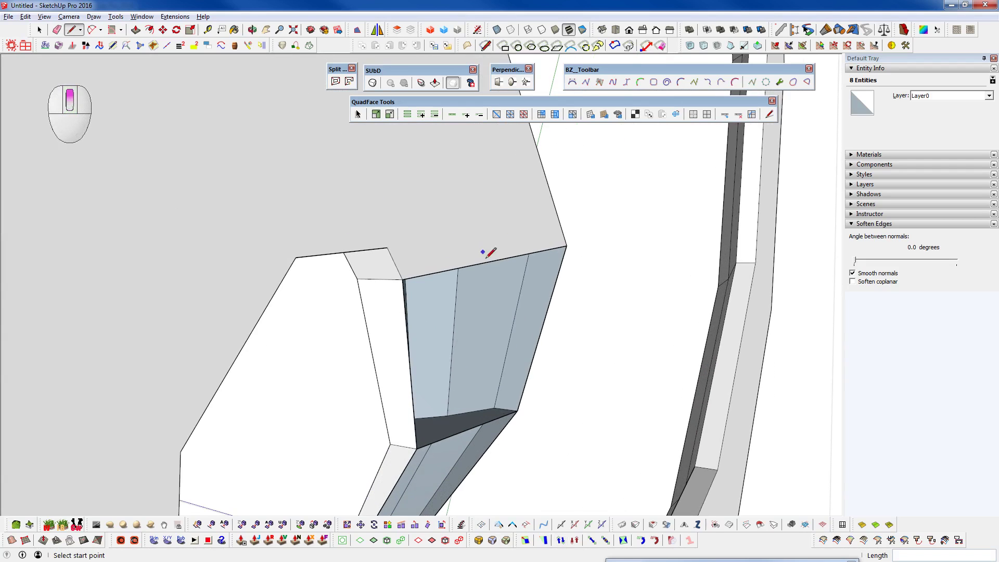
# Move the back edge at the start of the tip along a guide line until it is flush with the bar's back plane
pyautogui.keyDown('shift'); pyautogui.moveTo(489, 252); pyautogui.dragTo(433, 203, button='middle'); pyautogui.keyUp('shift')
pyautogui.press('space')
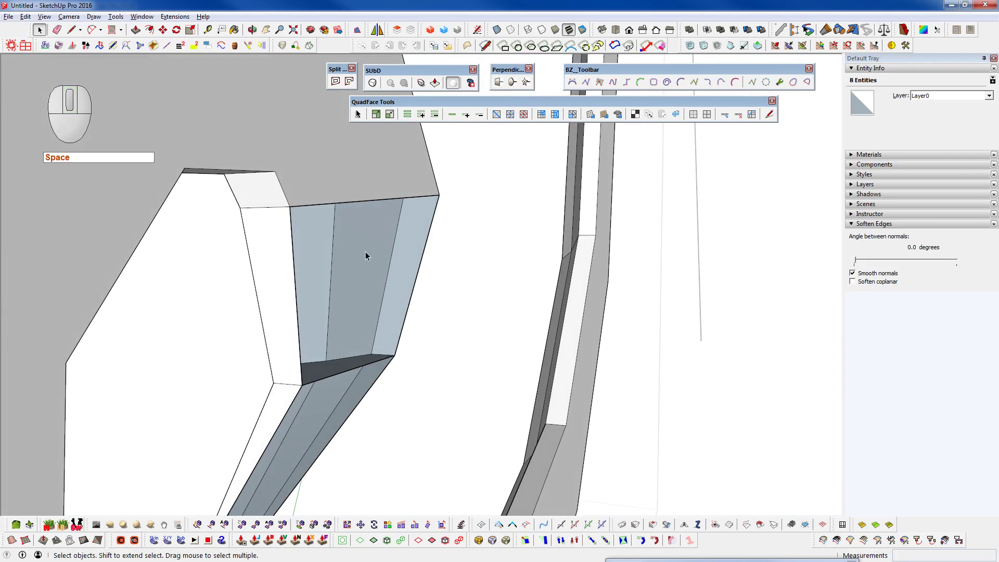
pyautogui.click(346, 374)
pyautogui.moveTo(346, 374); pyautogui.dragTo(351, 387, button='middle')
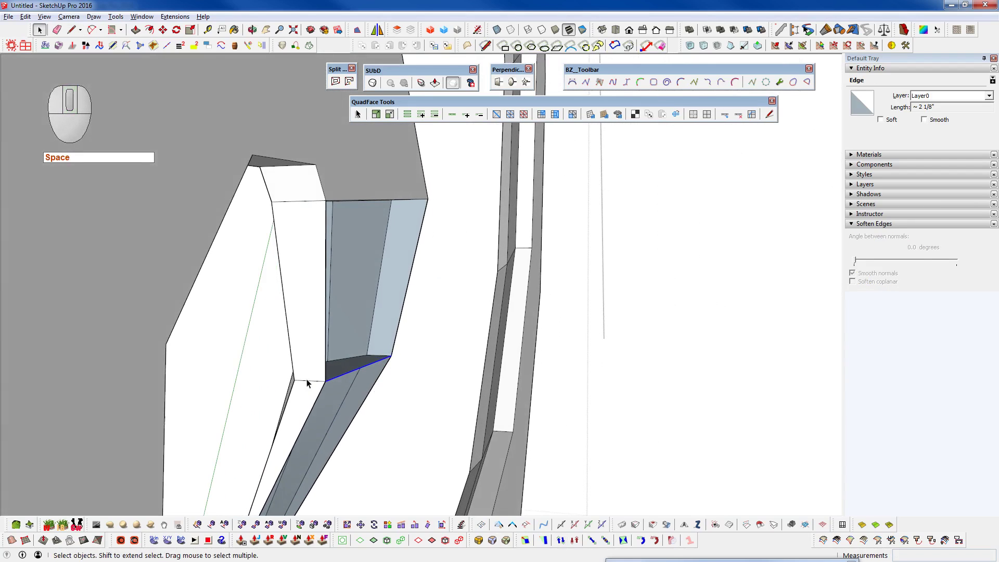
pyautogui.press('t')
pyautogui.doubleClick(308, 381)
pyautogui.press('w')
pyautogui.click(325, 382)
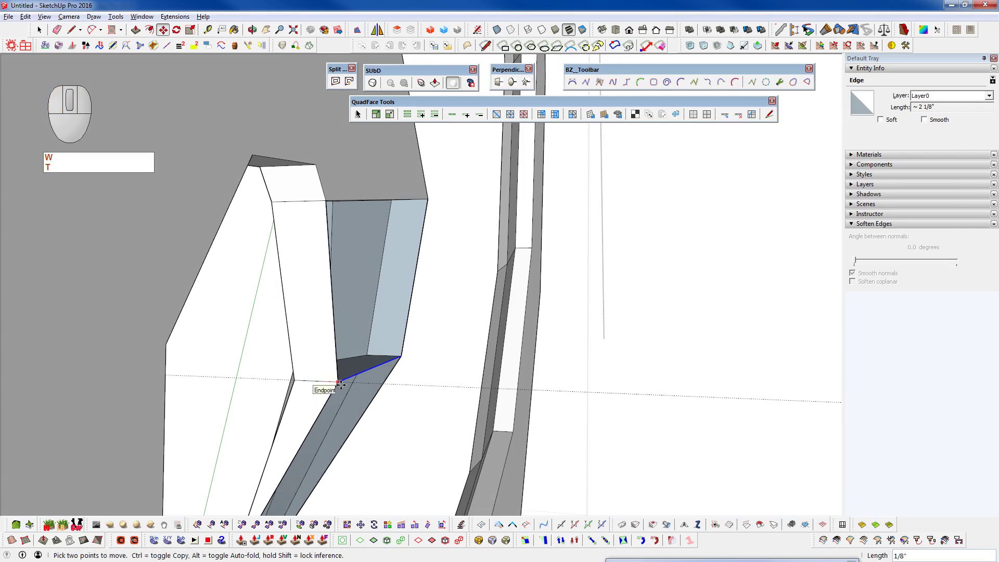
pyautogui.press('shift')
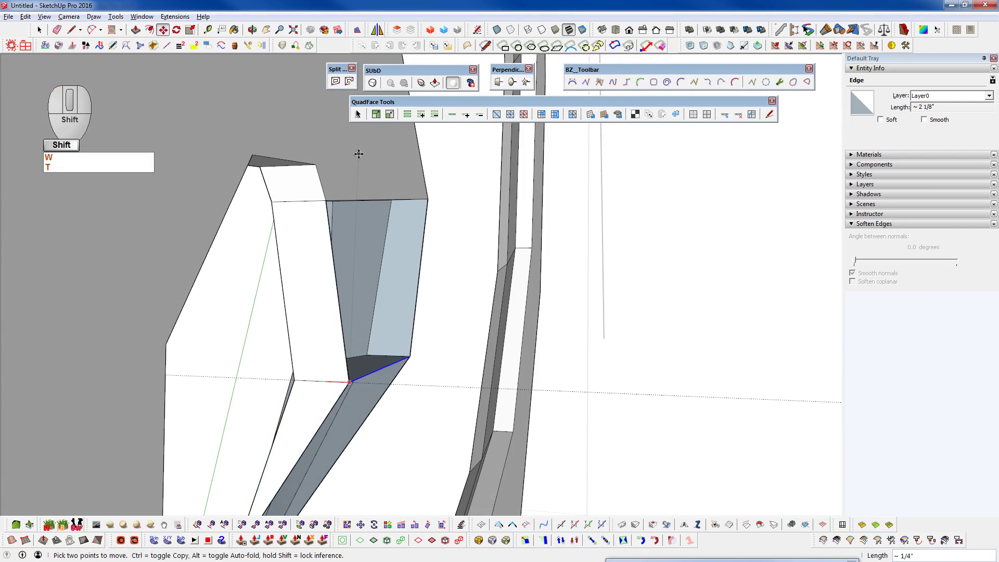
# Move the back edge of the tip's end face along its own guide line onto the bar's back plane
pyautogui.keyDown('shift'); pyautogui.moveTo(353, 313); pyautogui.dragTo(367, 162, button='middle'); pyautogui.keyUp('shift')
pyautogui.press('space')
pyautogui.scroll(3, 286, 334)
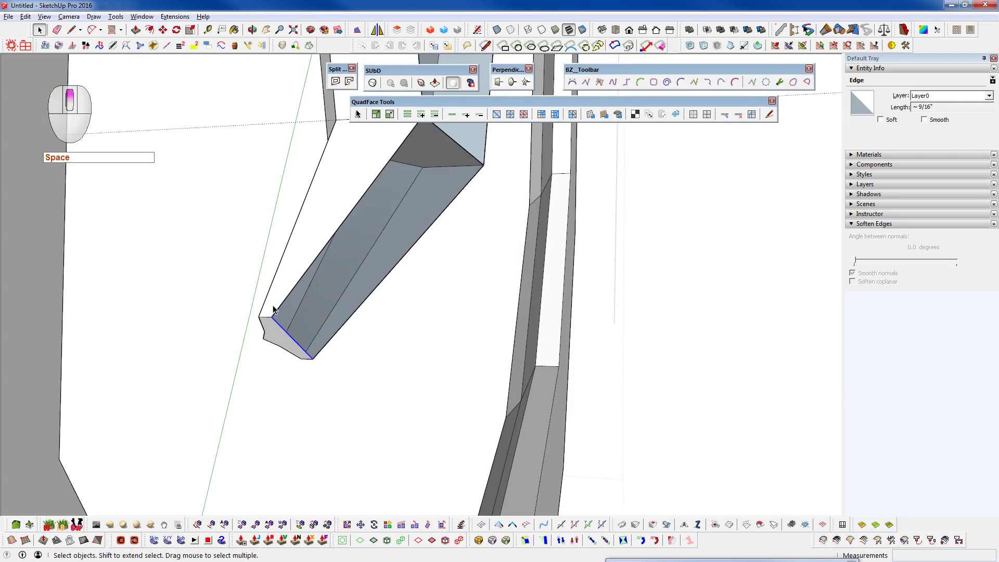
pyautogui.press('t')
pyautogui.click(273, 319)
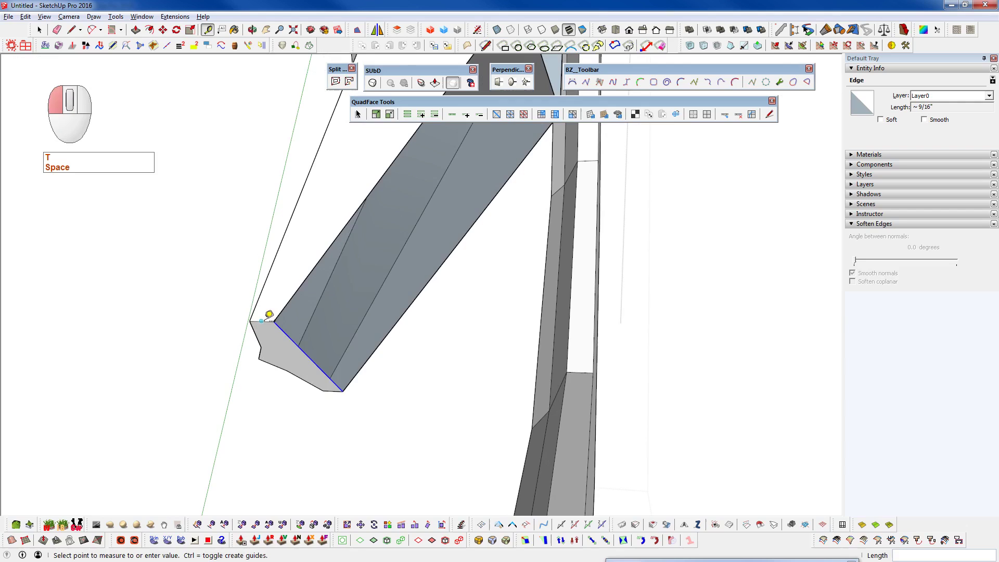
pyautogui.moveTo(268, 318); pyautogui.dragTo(379, 150, button='middle')
pyautogui.press('w')
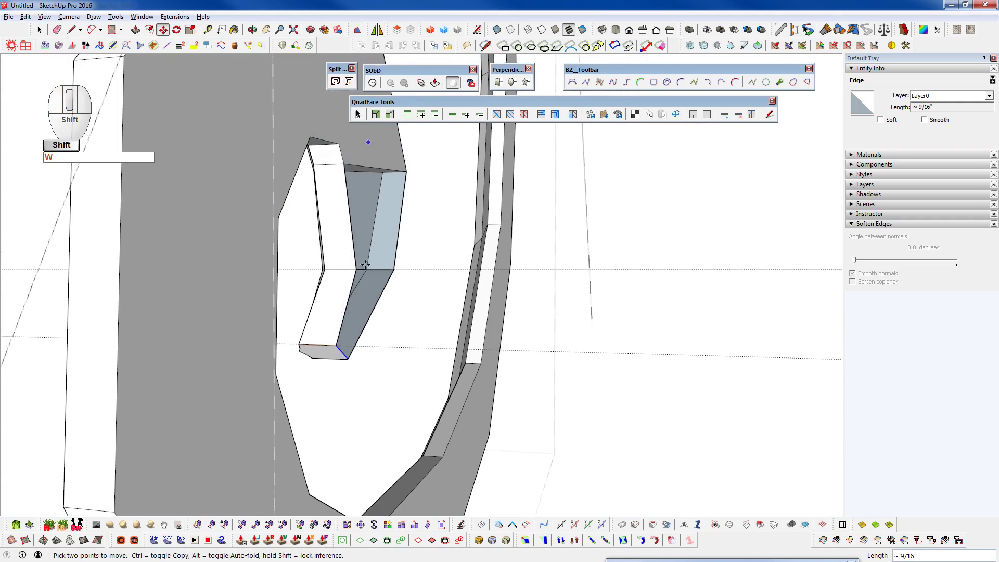
# Erase the two helper lines across the back so the bar's rear side is open again
pyautogui.scroll(3, 368, 262)
pyautogui.press('e')
pyautogui.moveTo(382, 271)
pyautogui.mouseDown(button='middle')
pyautogui.moveTo(344, 329)
pyautogui.moveTo(343, 293)
pyautogui.mouseUp(button='middle')
pyautogui.click(358, 317)
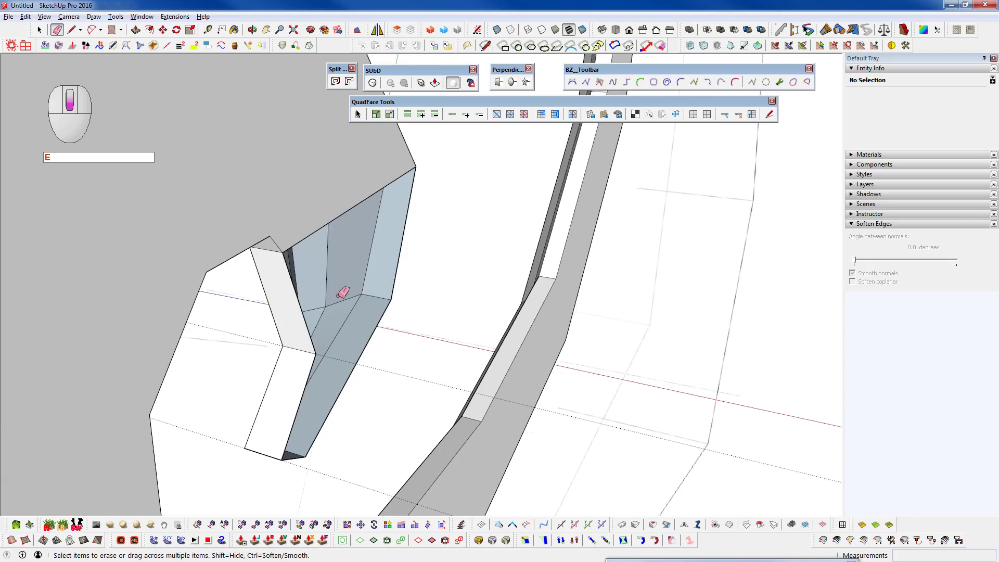
pyautogui.click(347, 212)
# Draw a line across the back of the tip's end between its two corners and clear the selection
pyautogui.press('q')
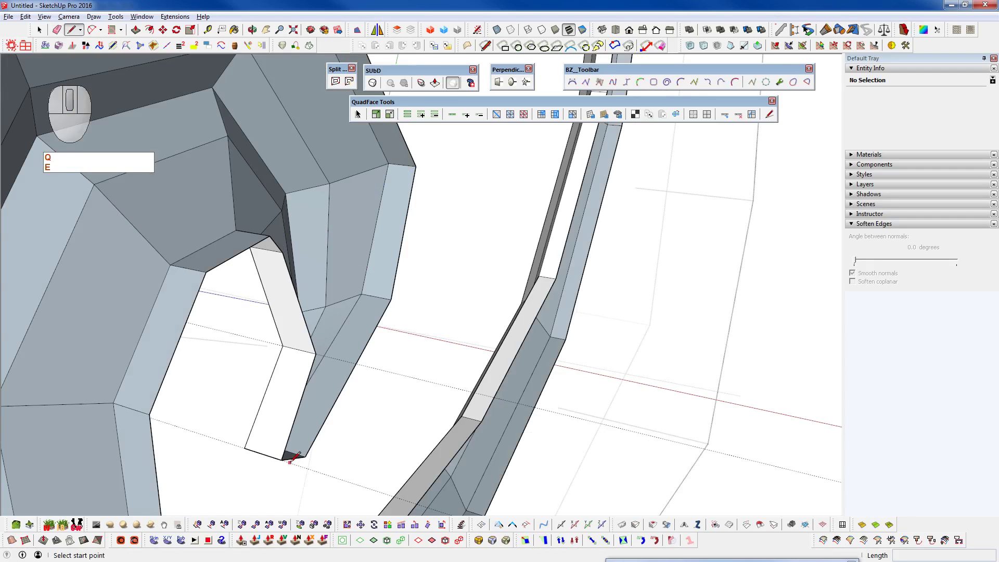
pyautogui.click(281, 459)
pyautogui.click(306, 456)
pyautogui.moveTo(317, 392); pyautogui.dragTo(321, 373, button='middle')
pyautogui.press('space')
pyautogui.hotkey('ctrl', 'd')
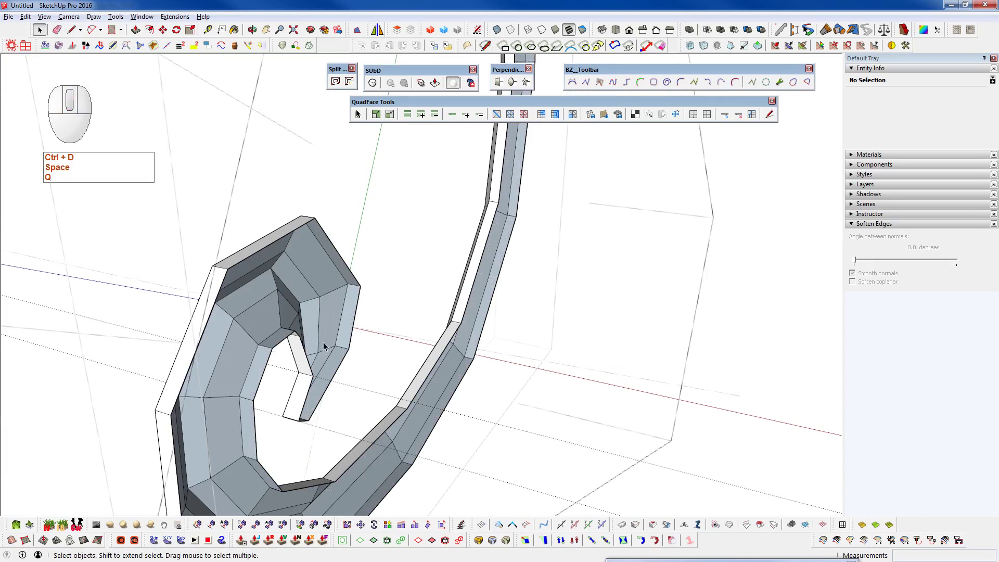
# Close the component, inspect how the two mirrored halves meet at the tip, and reopen one half for editing
pyautogui.moveTo(332, 311); pyautogui.dragTo(329, 216, button='middle')
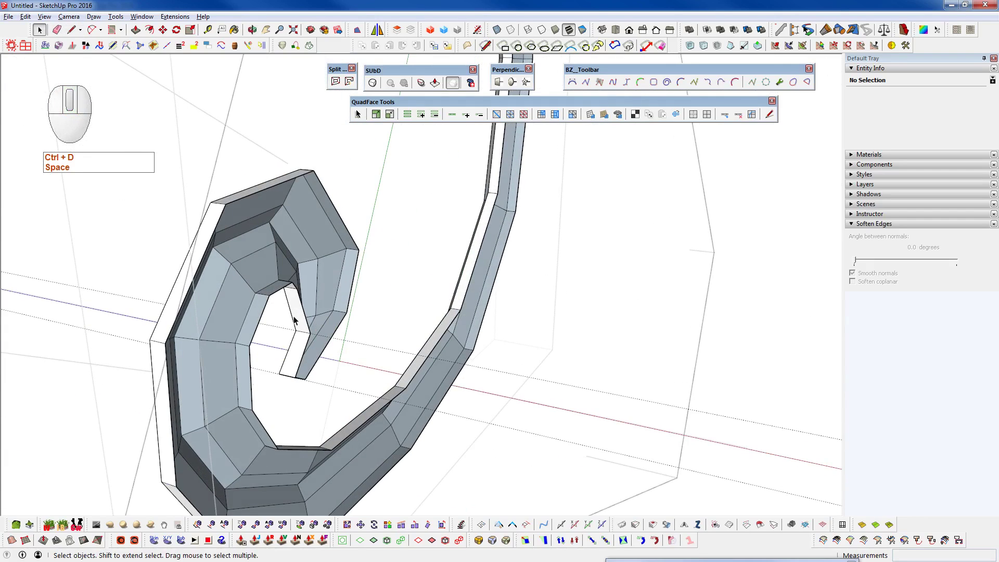
pyautogui.moveTo(295, 321)
pyautogui.mouseDown(button='middle')
pyautogui.moveTo(291, 333)
pyautogui.moveTo(304, 293)
pyautogui.moveTo(315, 343)
pyautogui.moveTo(381, 204)
pyautogui.moveTo(646, 196)
pyautogui.mouseUp(button='middle')
pyautogui.hotkey('shift', 'c')
pyautogui.scroll(-3, 312, 316)
pyautogui.scroll(4, 317, 331)
pyautogui.scroll(6, 281, 403)
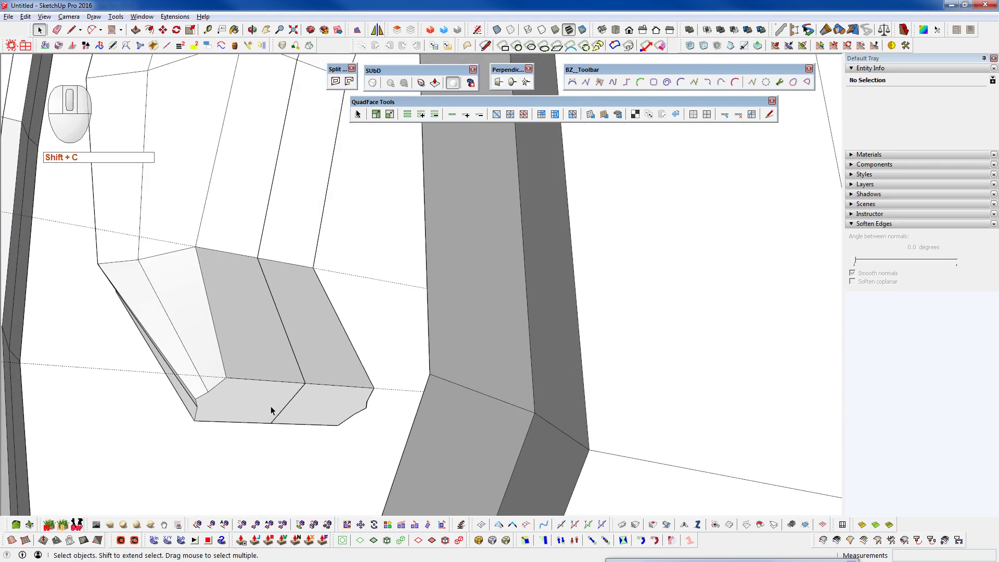
pyautogui.keyDown('shift'); pyautogui.moveTo(270, 402); pyautogui.dragTo(285, 347, button='middle'); pyautogui.keyUp('shift')
pyautogui.click(285, 342)
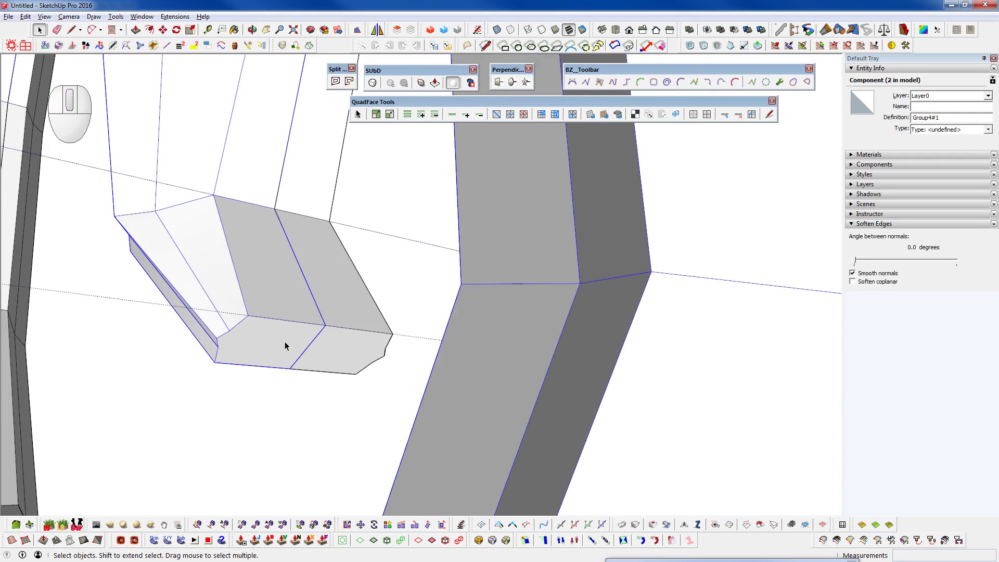
pyautogui.doubleClick(284, 342)
pyautogui.scroll(-5, 284, 341)
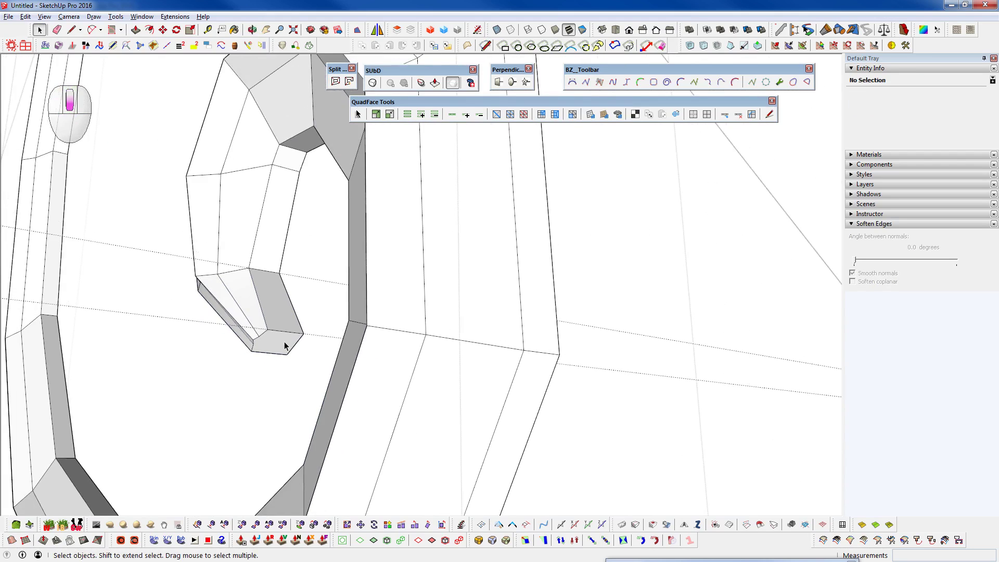
# Delete the guide lines and erase the edges meeting at the centre of the upper curl's end face
pyautogui.scroll(-3, 262, 280)
pyautogui.keyDown('shift'); pyautogui.moveTo(271, 272); pyautogui.dragTo(522, 457, button='middle'); pyautogui.keyUp('shift')
pyautogui.scroll(-3, 346, 346)
pyautogui.hotkey('alt', 'g')
pyautogui.scroll(-2, 457, 457)
pyautogui.scroll(10, 357, 211)
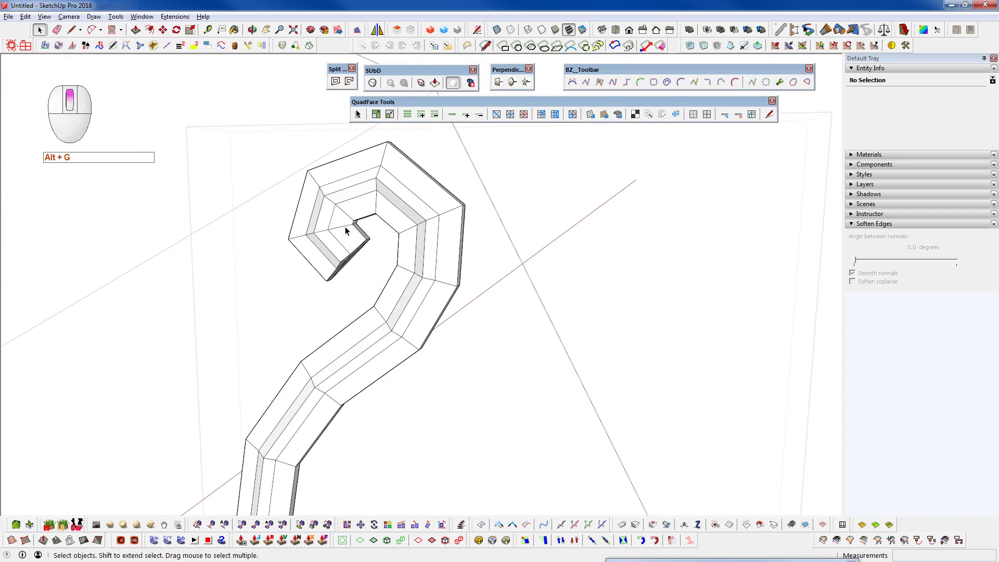
pyautogui.moveTo(351, 270); pyautogui.dragTo(325, 235, button='middle')
pyautogui.scroll(3, 355, 322)
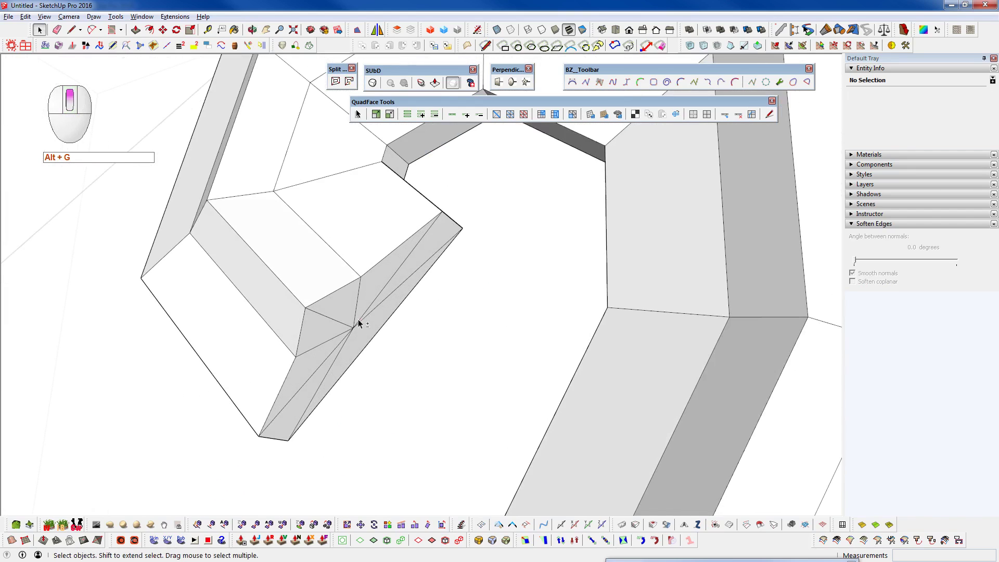
pyautogui.press('e')
pyautogui.click(353, 328)
# Push/pull the upper curl's end face outward to add another segment to the bar's tip
pyautogui.scroll(-3, 352, 327)
pyautogui.press('s')
pyautogui.moveTo(350, 313); pyautogui.dragTo(322, 291)
pyautogui.moveTo(323, 291); pyautogui.dragTo(325, 371, button='middle')
pyautogui.moveTo(325, 370); pyautogui.dragTo(320, 357)
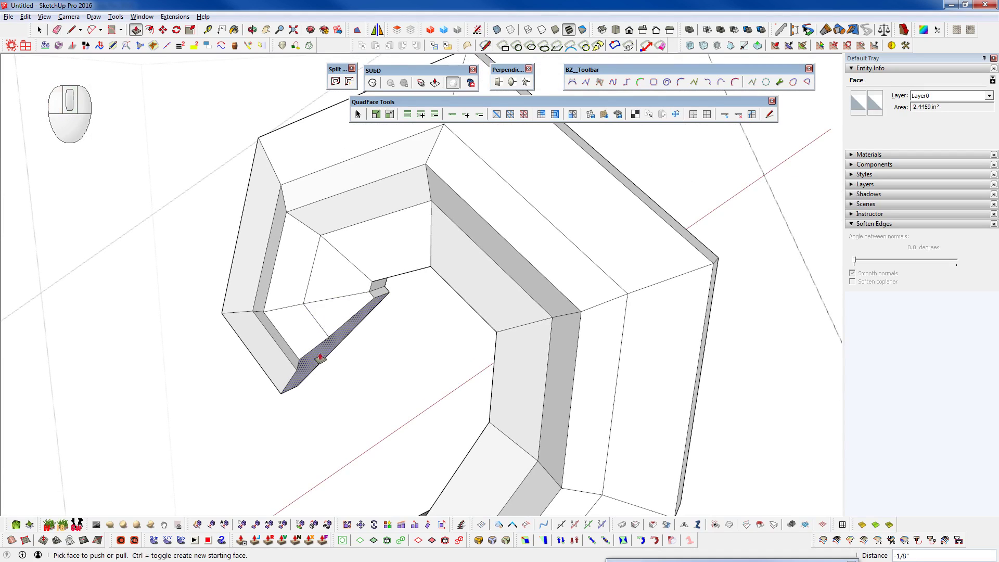
pyautogui.click(393, 437)
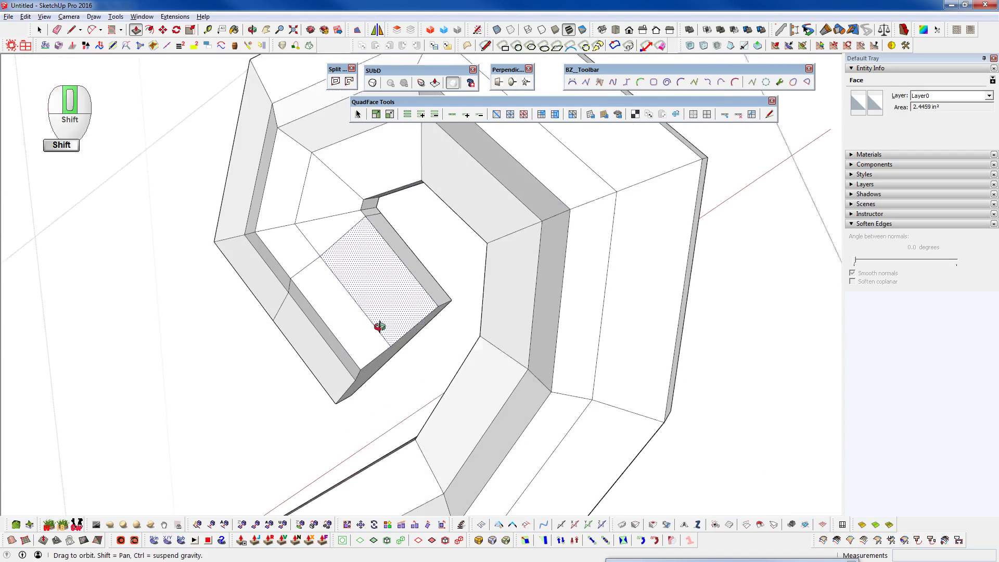
# Scale down the new segment's end face with box scaling so the upper tip tapers
pyautogui.moveTo(394, 437); pyautogui.dragTo(381, 328, button='middle')
pyautogui.press('space')
pyautogui.hotkey('alt', 'r')
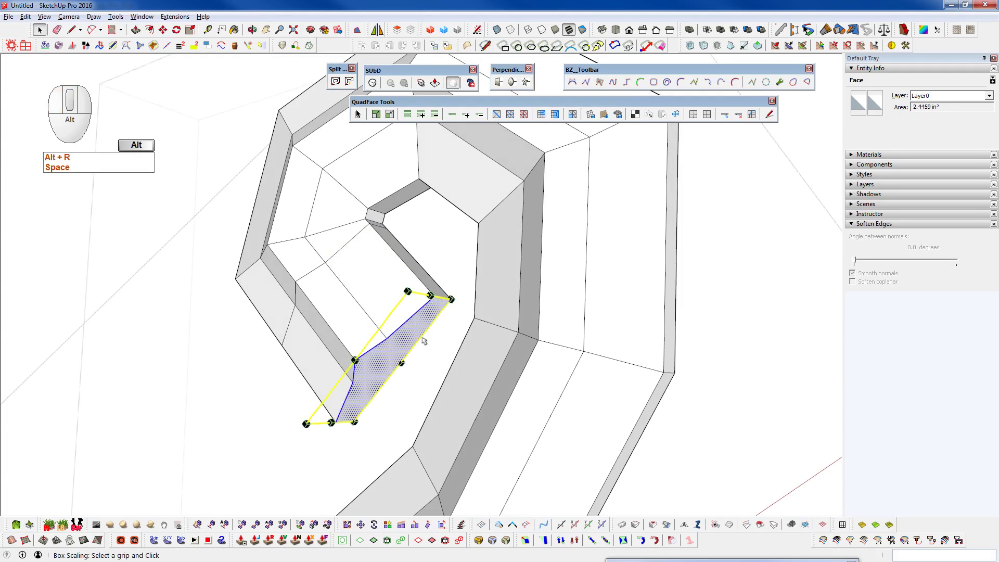
pyautogui.keyDown('ctrl'); pyautogui.moveTo(406, 289); pyautogui.dragTo(390, 353); pyautogui.keyUp('ctrl')
pyautogui.moveTo(391, 354); pyautogui.dragTo(453, 339, button='middle')
pyautogui.press('space')
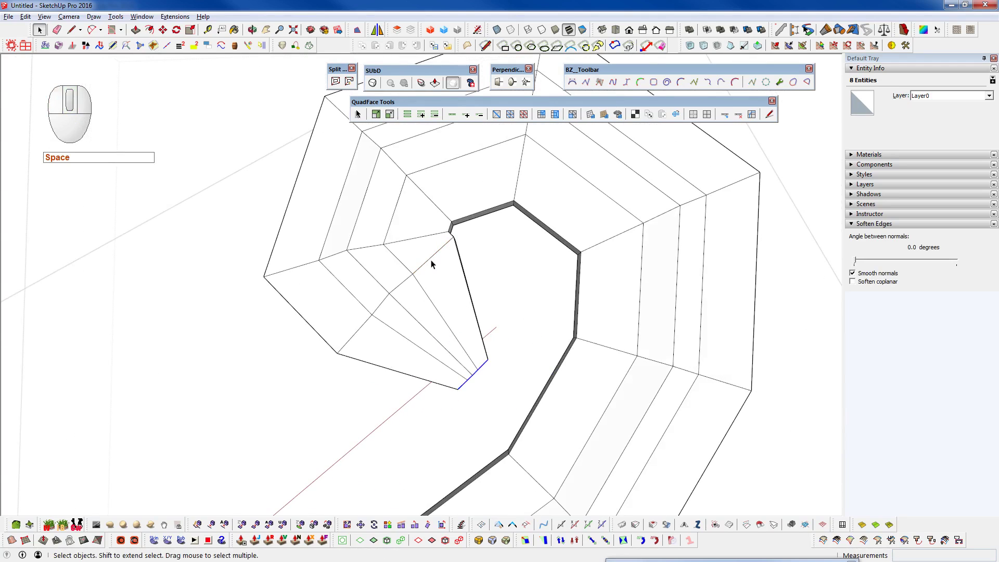
# Erase the extra edge on the tip's back and remove the edge loop crossing the base of the tapered segment
pyautogui.click(430, 290)
pyautogui.moveTo(166, 320)
pyautogui.mouseDown(button='middle')
pyautogui.moveTo(252, 320)
pyautogui.moveTo(218, 300)
pyautogui.moveTo(647, 312)
pyautogui.mouseUp(button='middle')
pyautogui.press('e')
pyautogui.click(276, 301)
pyautogui.press('space')
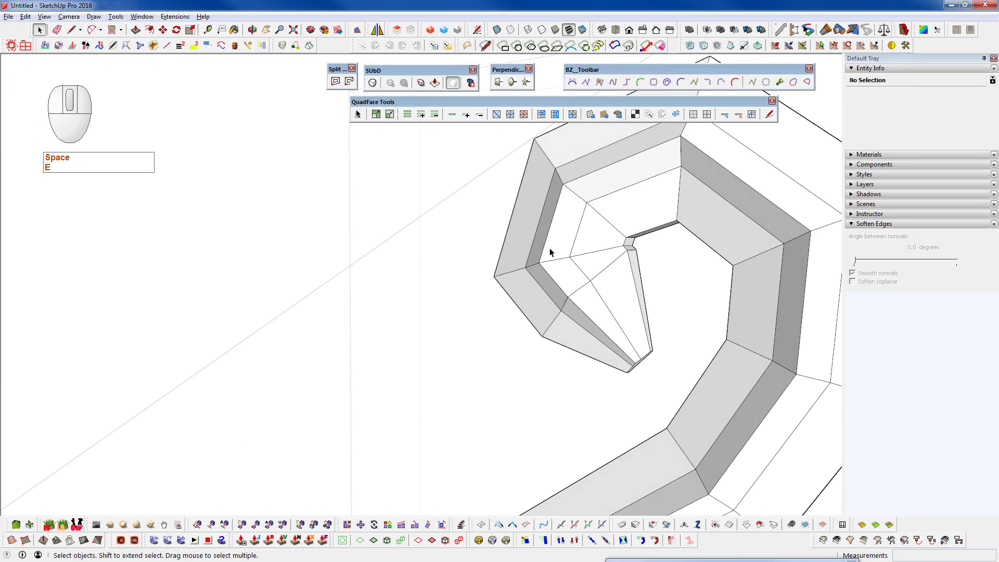
pyautogui.click(608, 266)
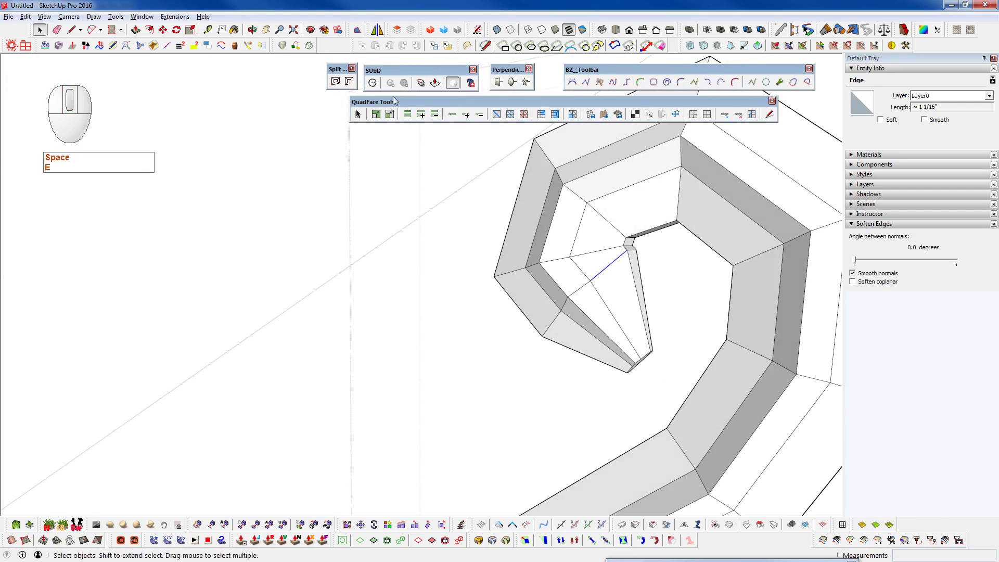
pyautogui.click(738, 117)
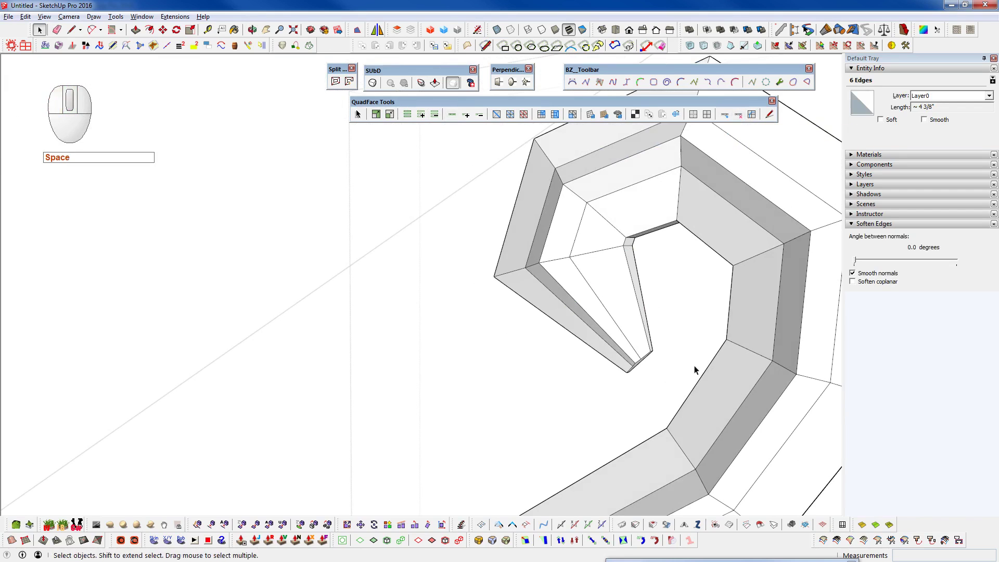
# Preview the subdivided bar and compare the shape of its upper tip with the scrollwork in the reference photo
pyautogui.moveTo(540, 308); pyautogui.dragTo(441, 287, button='middle')
pyautogui.scroll(3, 440, 310)
pyautogui.scroll(-2, 440, 310)
pyautogui.scroll(-5, 440, 310)
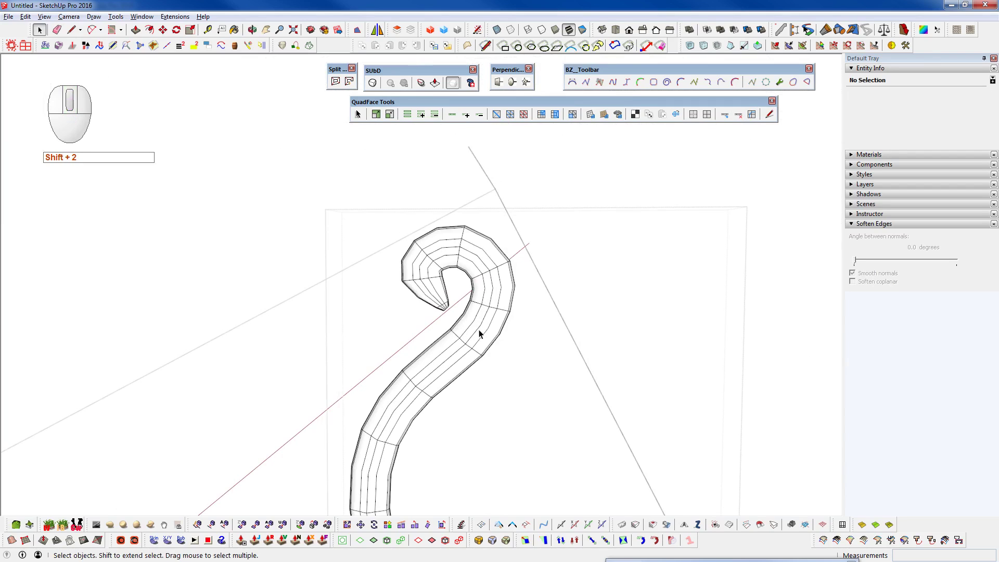
pyautogui.scroll(-4, 479, 333)
pyautogui.keyDown('shift'); pyautogui.moveTo(467, 299); pyautogui.dragTo(497, 257, button='middle'); pyautogui.keyUp('shift')
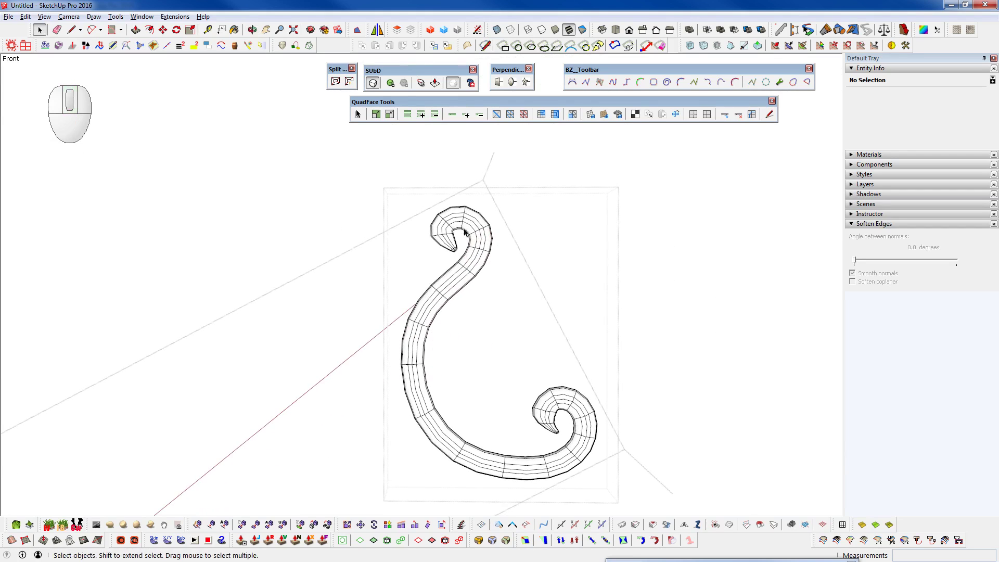
pyautogui.scroll(3, 462, 230)
pyautogui.scroll(3, 460, 248)
pyautogui.hotkey('shift', 'c')
pyautogui.hotkey('shift', 'c')
pyautogui.scroll(-4, 419, 250)
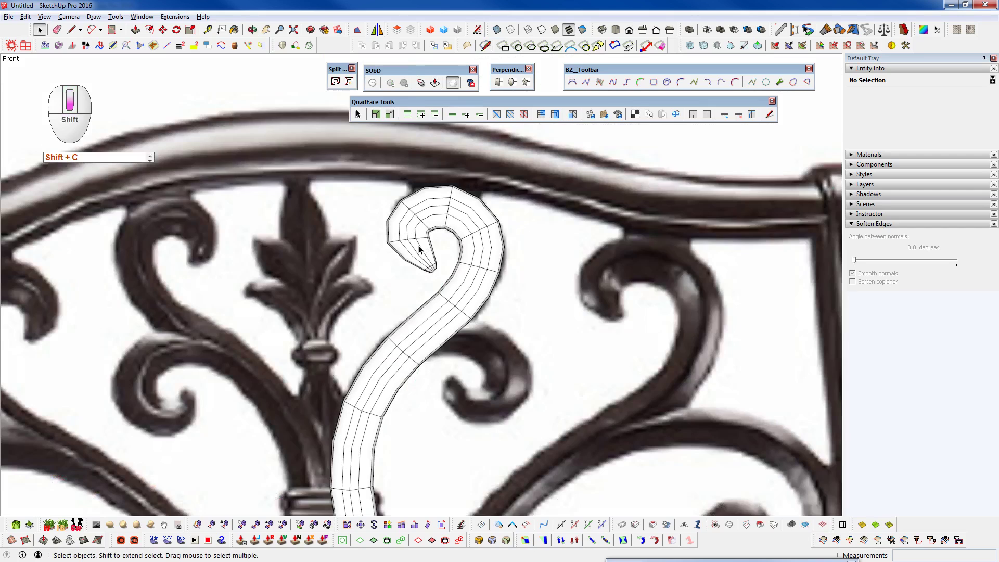
pyautogui.scroll(5, 432, 250)
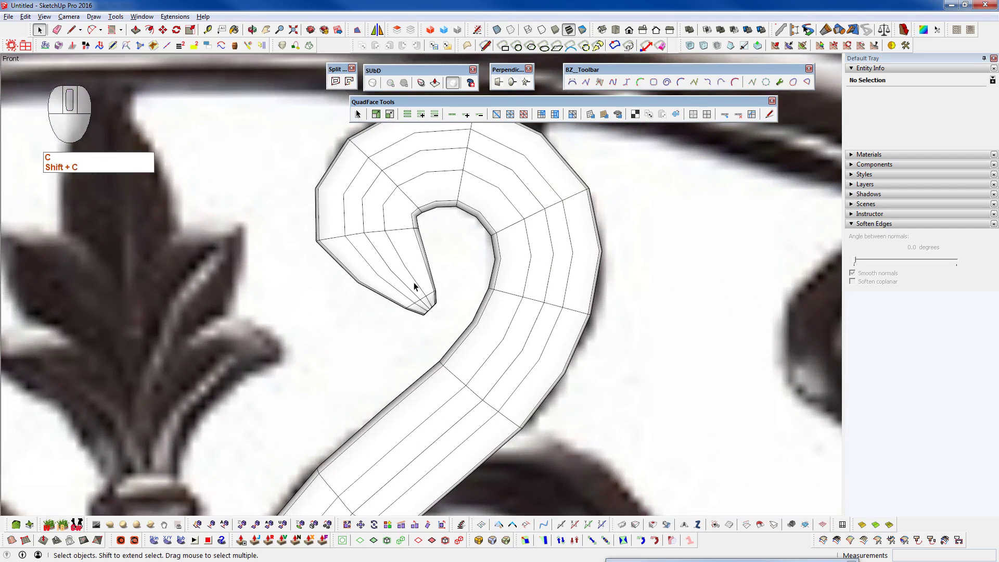
# Reopen the unsubdivided half for editing and insert an edge loop across the tapered tip from its inner edge
pyautogui.doubleClick(392, 212)
pyautogui.doubleClick(391, 212)
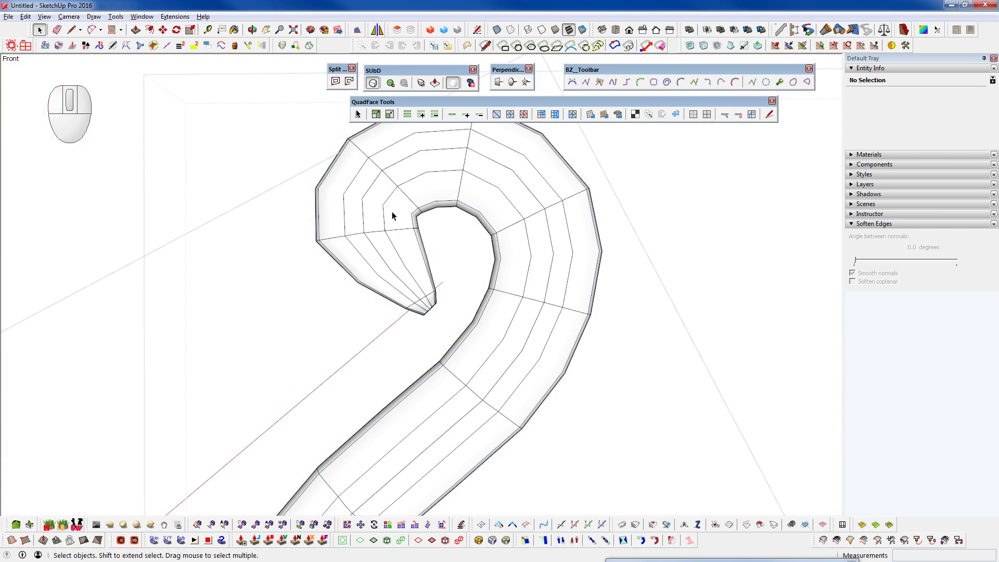
pyautogui.tripleClick(391, 213)
pyautogui.click(452, 296)
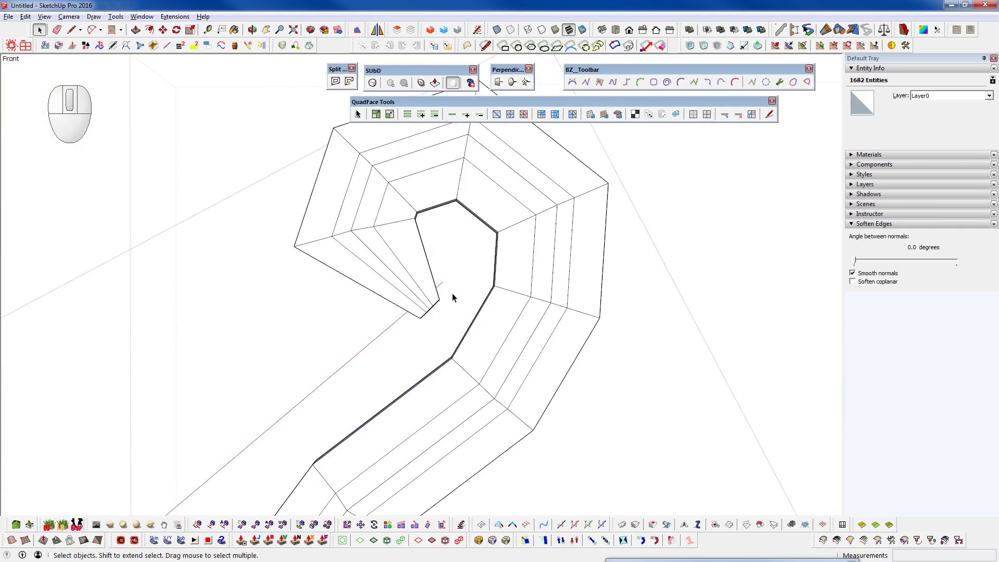
pyautogui.scroll(2, 424, 282)
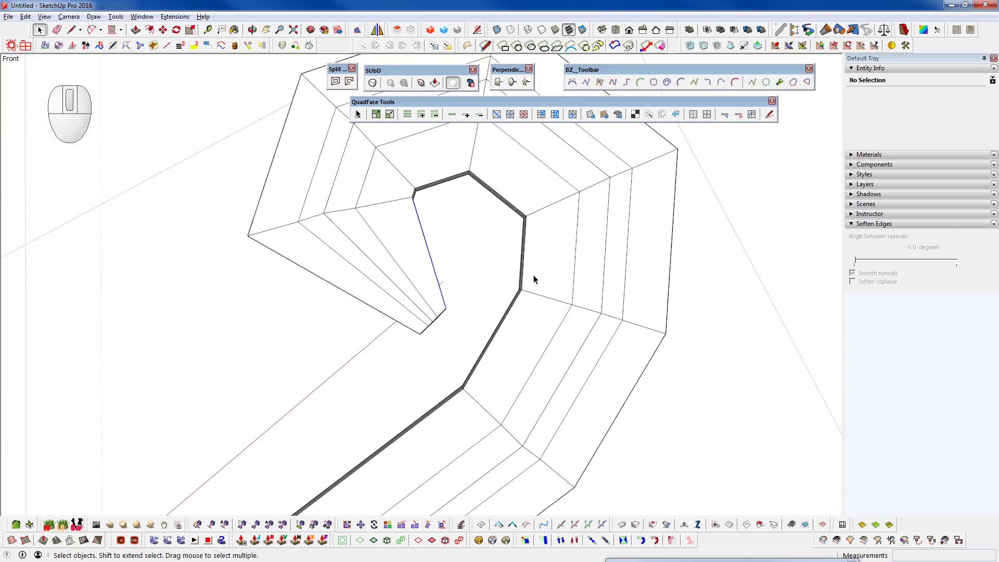
pyautogui.click(496, 114)
pyautogui.click(725, 115)
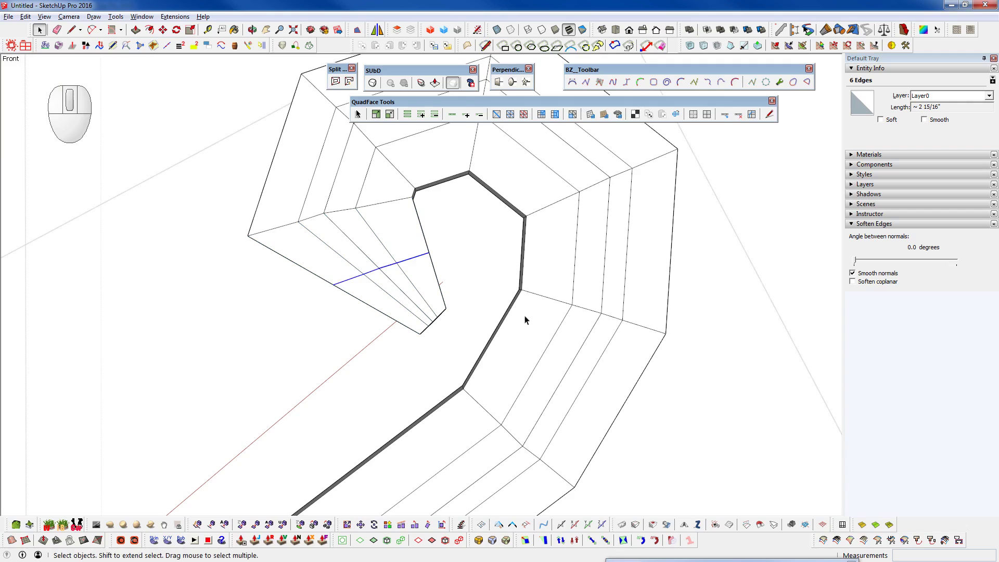
# Move the new loop's vertices toward the curl's outer side with Vertex Tools to bend the tip
pyautogui.moveTo(525, 320); pyautogui.dragTo(378, 304, button='middle')
pyautogui.press('F2')
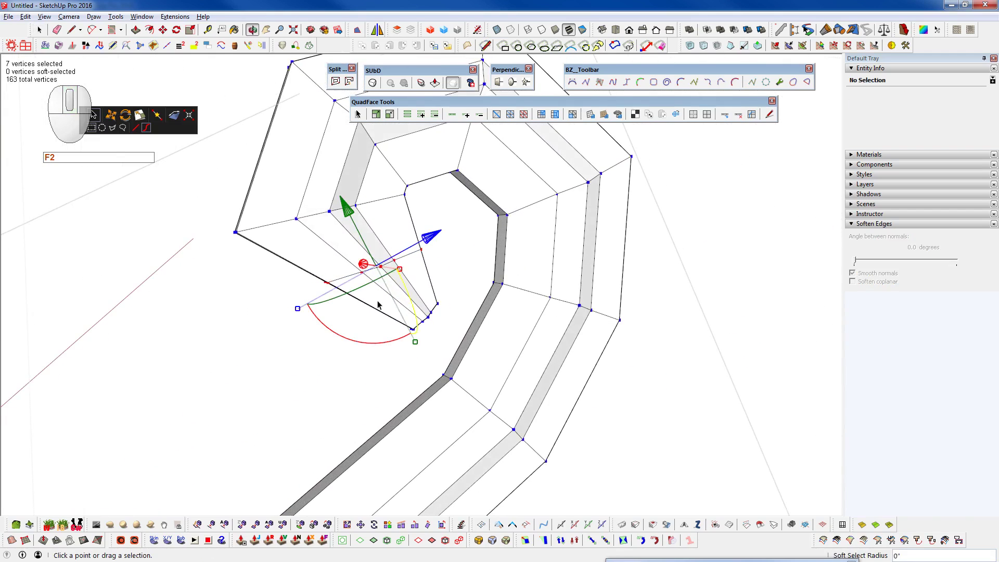
pyautogui.moveTo(426, 242); pyautogui.dragTo(411, 257)
pyautogui.moveTo(481, 350)
pyautogui.mouseDown(button='middle')
pyautogui.moveTo(526, 368)
pyautogui.moveTo(439, 348)
pyautogui.moveTo(424, 363)
pyautogui.moveTo(495, 361)
pyautogui.moveTo(408, 375)
pyautogui.moveTo(327, 418)
pyautogui.mouseUp(button='middle')
pyautogui.press('Escape')
pyautogui.press('space')
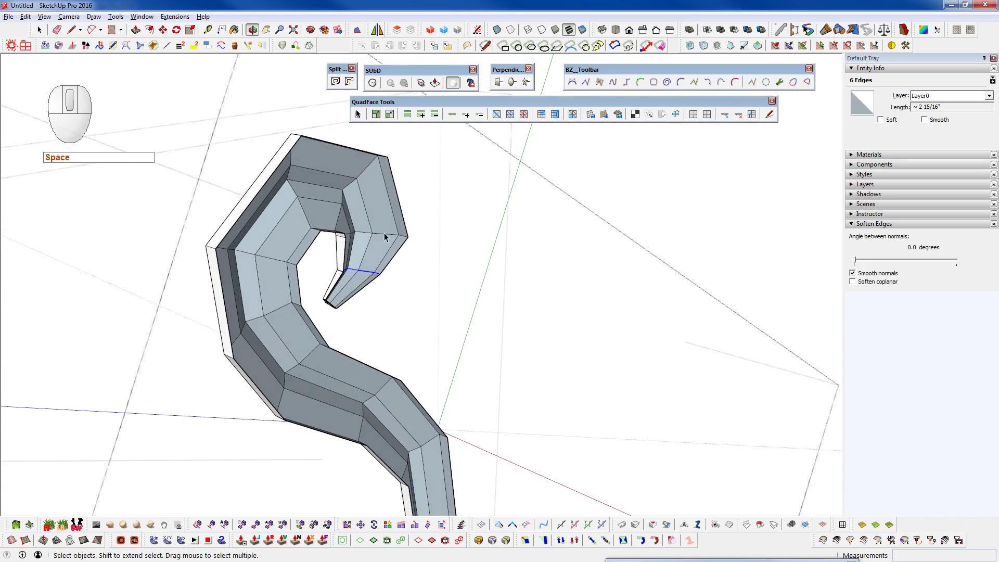
# Draw helper lines across the open back of the upper curl at the tip's base and at the new loop
pyautogui.scroll(4, 354, 233)
pyautogui.press('q')
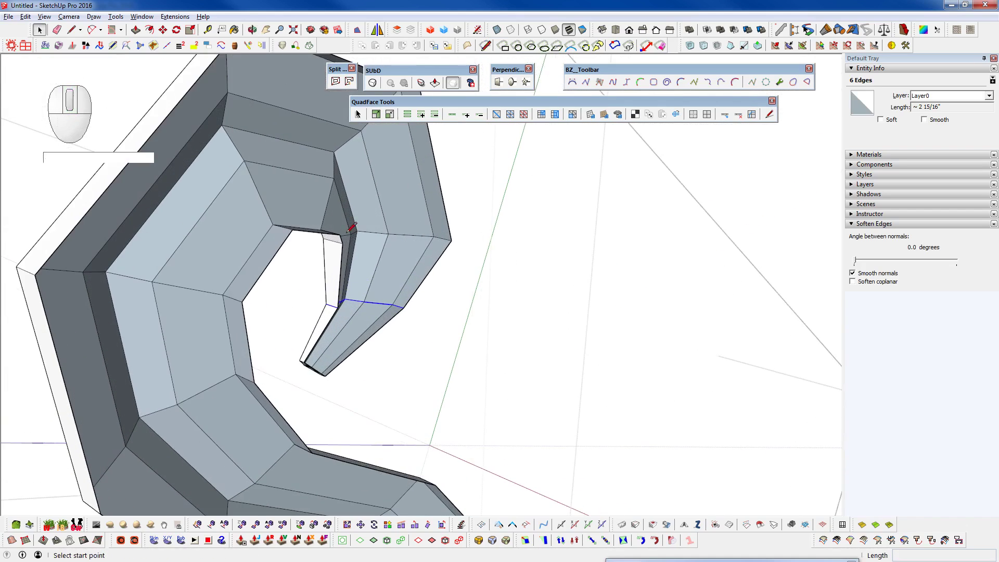
pyautogui.click(340, 235)
pyautogui.moveTo(447, 229); pyautogui.dragTo(350, 283, button='middle')
pyautogui.press('space')
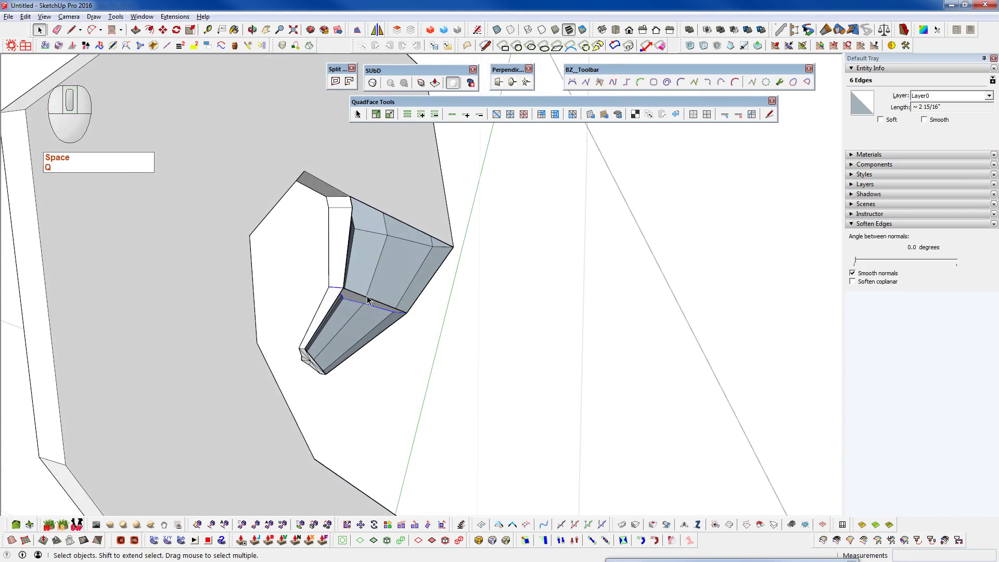
# Add a guide line at the new loop's back corner and move the loop's back line along it onto the back plane
pyautogui.click(374, 305)
pyautogui.scroll(4, 375, 304)
pyautogui.press('t')
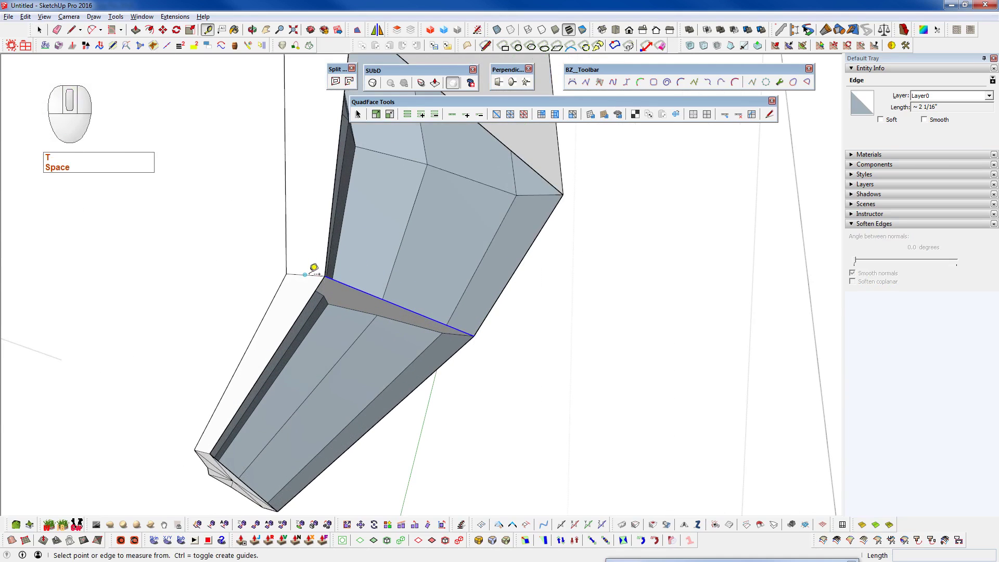
pyautogui.scroll(-4, 355, 323)
pyautogui.press('w')
pyautogui.click(353, 312)
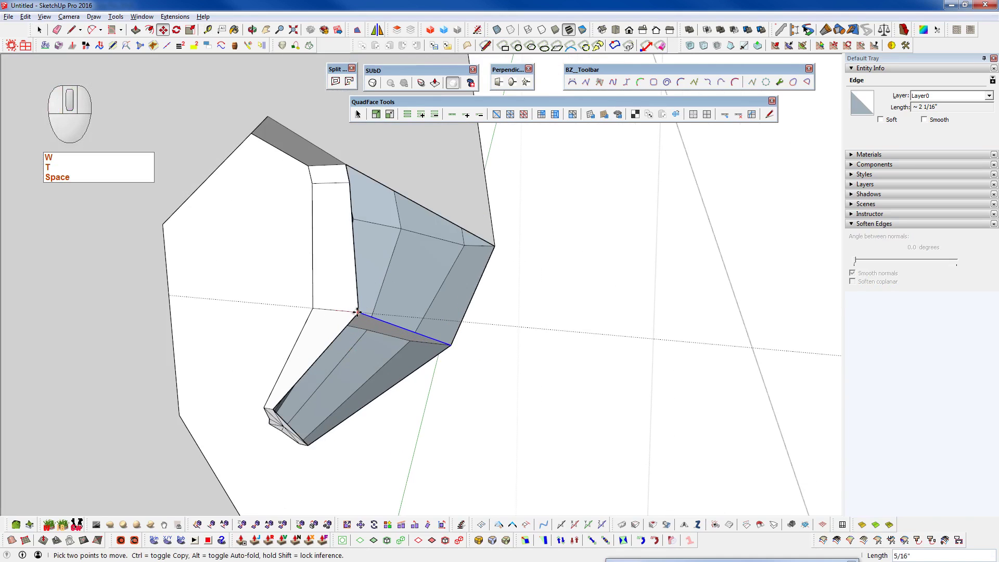
pyautogui.press('shift')
# Erase the triangulating edges on the upper tip's end face, leaving a single clean face
pyautogui.scroll(-2, 399, 173)
pyautogui.scroll(6, 298, 359)
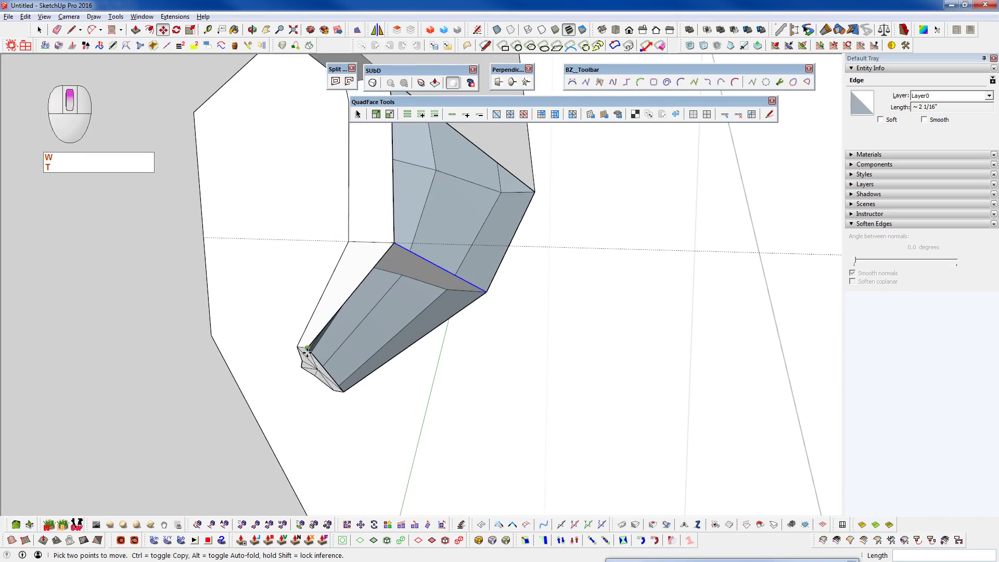
pyautogui.press('e')
pyautogui.click(337, 398)
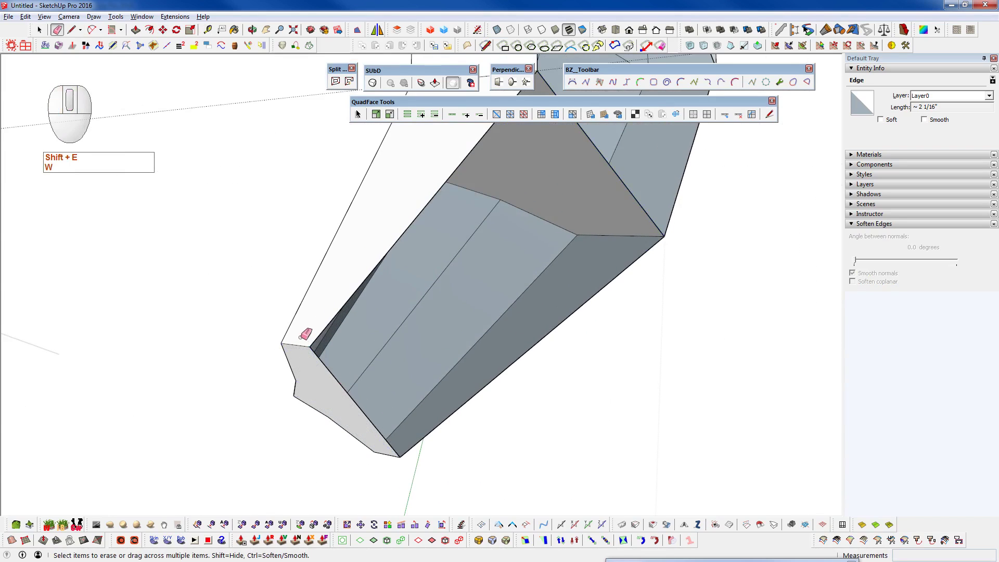
# Add a guide line at the end face's back corner and move its back edge along it onto the bar's back plane
pyautogui.press('space')
pyautogui.press('t')
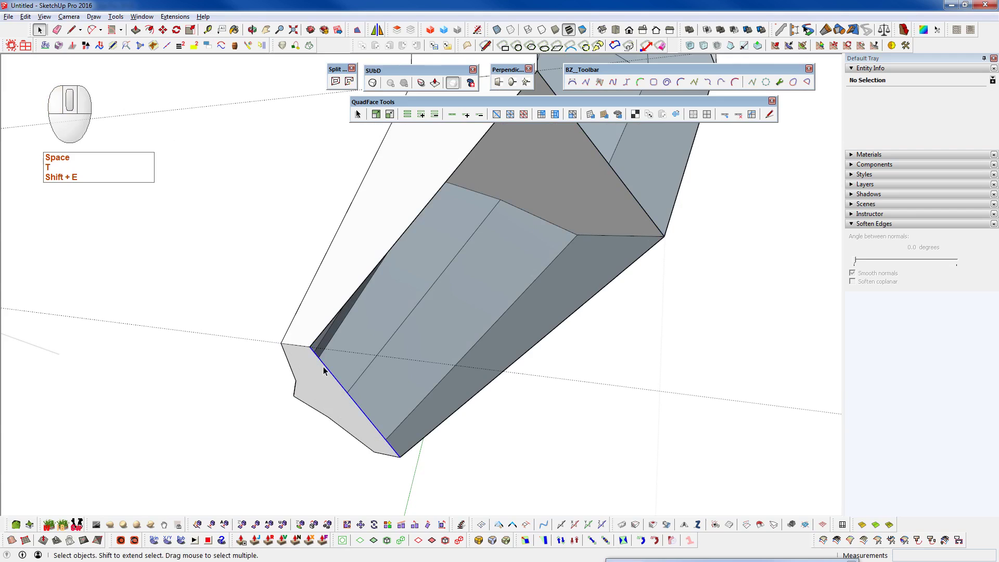
pyautogui.press('w')
pyautogui.moveTo(323, 370); pyautogui.dragTo(352, 364, button='middle')
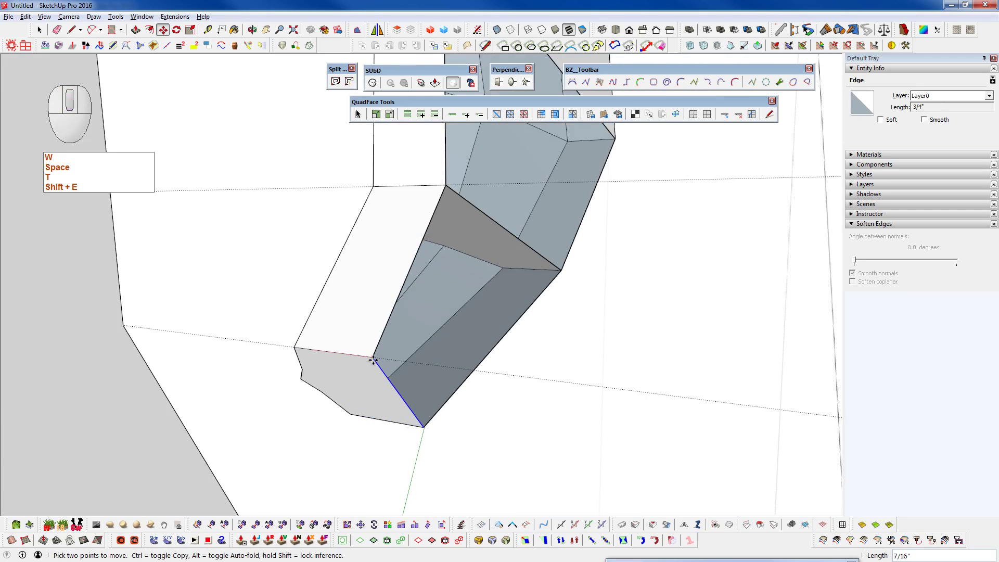
pyautogui.keyDown('shift'); pyautogui.scroll(-4, 373, 362); pyautogui.keyUp('shift')
# Erase the helper lines across the back of the upper curl to remove their faces
pyautogui.hotkey('shift', 'e')
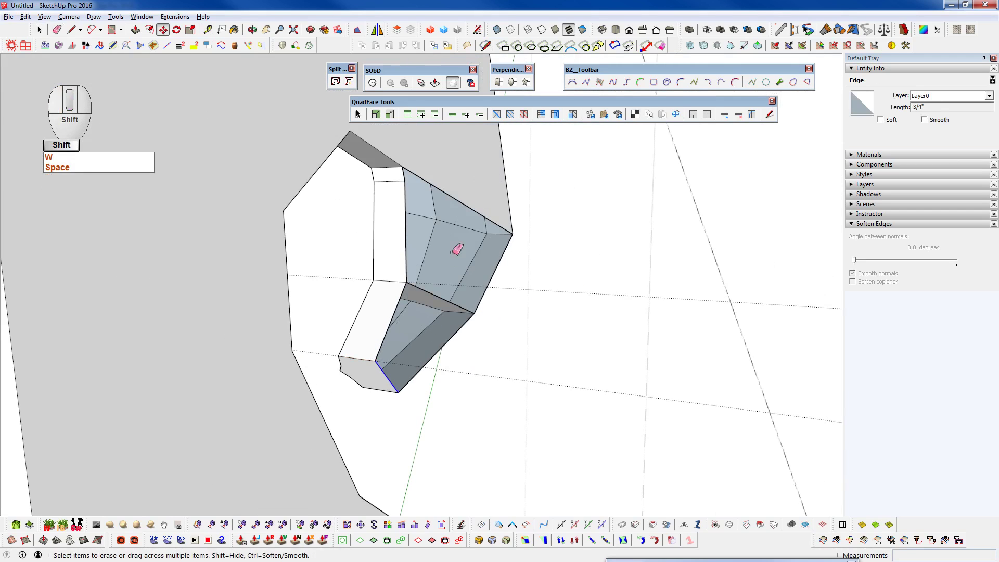
pyautogui.moveTo(442, 283); pyautogui.dragTo(438, 289)
pyautogui.moveTo(442, 275); pyautogui.dragTo(442, 275)
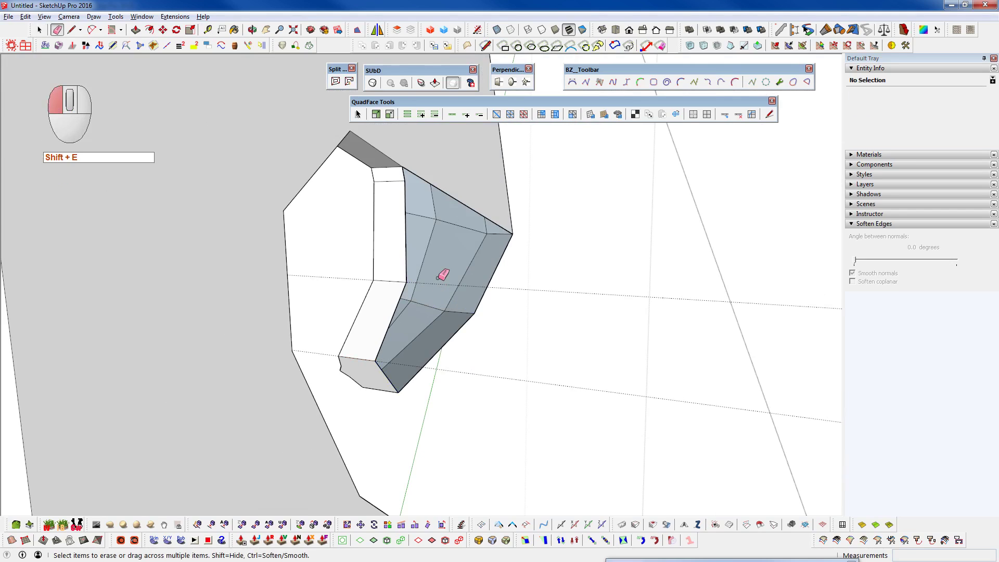
pyautogui.click(465, 203)
# Draw a line across the back of the upper tip's end, then delete the flat face covering the bar's back
pyautogui.press('q')
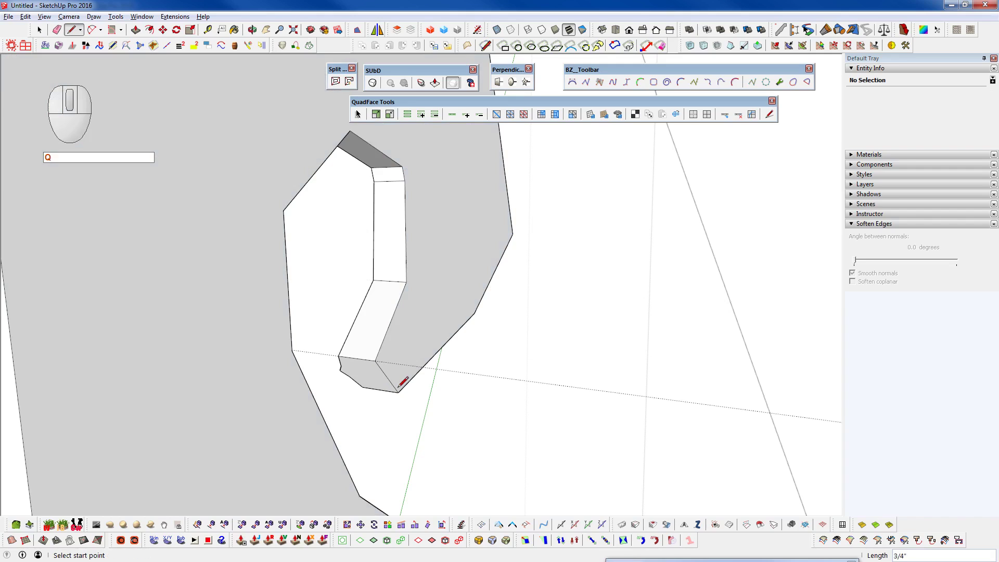
pyautogui.press('space')
pyautogui.moveTo(423, 248); pyautogui.dragTo(420, 222, button='middle')
pyautogui.click(420, 221)
pyautogui.hotkey('ctrl', 'd')
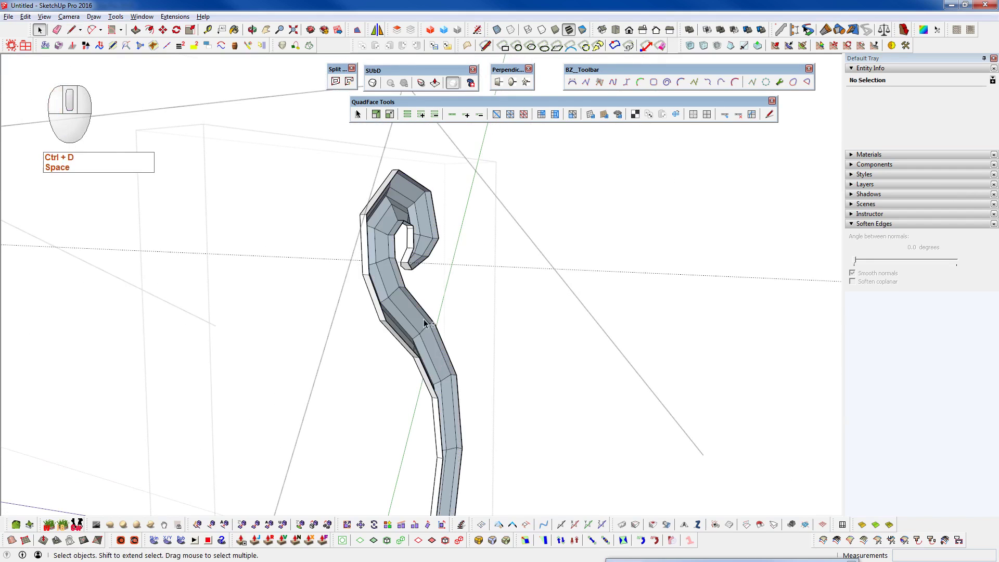
# Show both mirrored halves, inspect how they meet at the upper tip, and preview the whole bar subdivided
pyautogui.hotkey('shift', 'c')
pyautogui.moveTo(391, 249); pyautogui.dragTo(428, 269, button='middle')
pyautogui.scroll(2, 378, 253)
pyautogui.scroll(3, 378, 253)
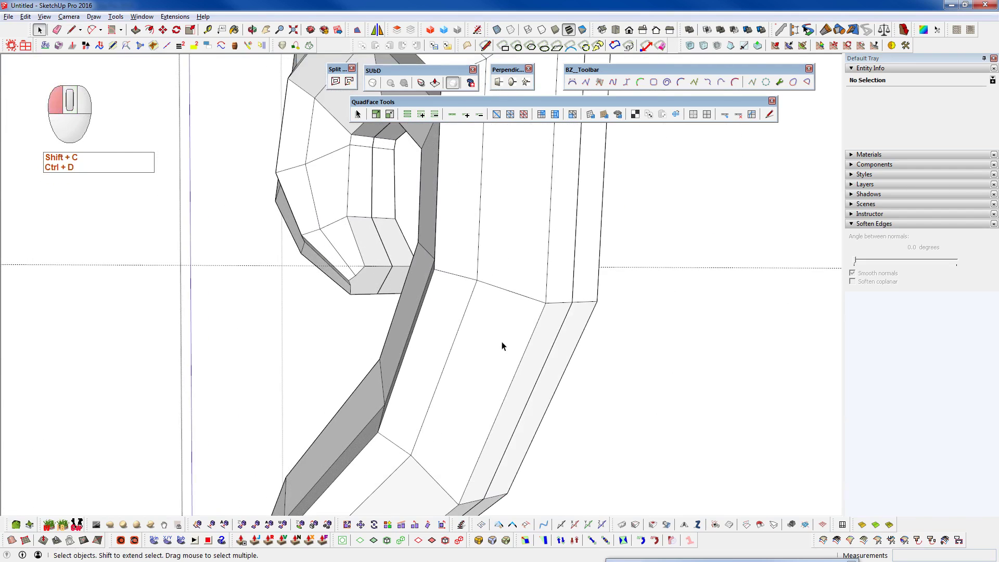
pyautogui.scroll(-5, 502, 343)
pyautogui.moveTo(501, 334); pyautogui.dragTo(802, 373, button='middle')
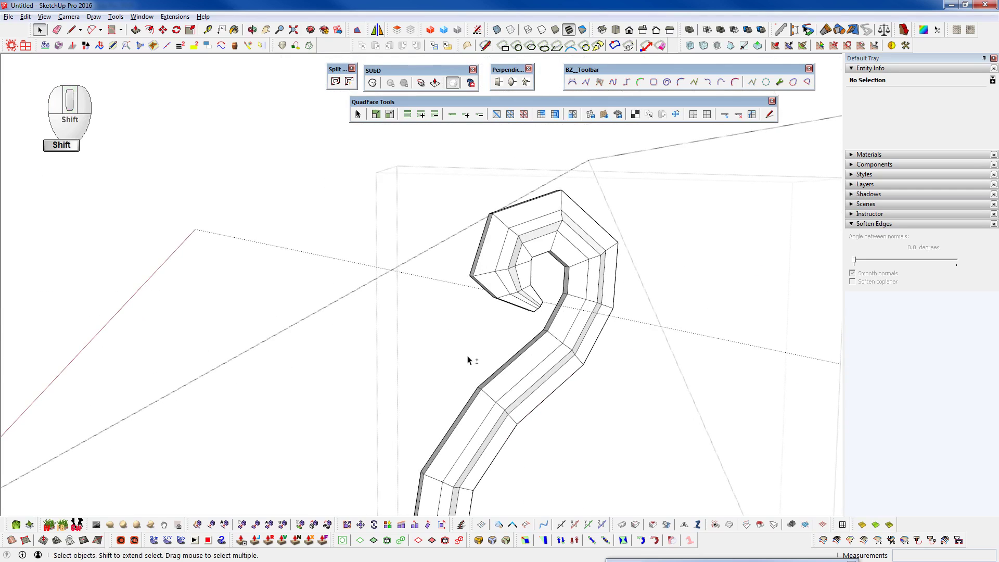
pyautogui.keyDown('shift'); pyautogui.moveTo(468, 359); pyautogui.dragTo(425, 189, button='middle'); pyautogui.keyUp('shift')
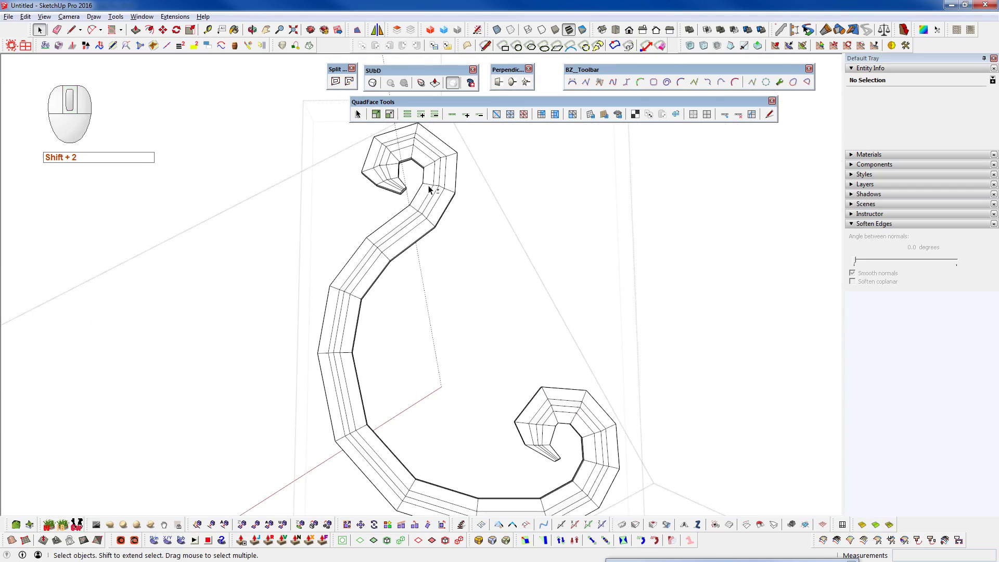
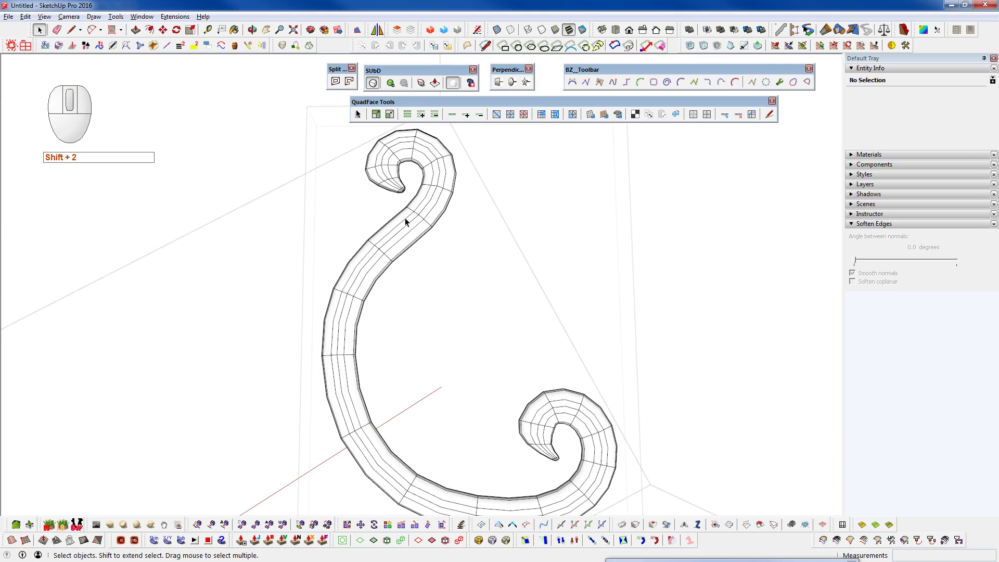
# Examine the subdivided bar as a whole and the upper curl's front surface up close from several angles
pyautogui.scroll(-2, 395, 226)
pyautogui.moveTo(476, 390); pyautogui.dragTo(426, 190, button='middle')
pyautogui.scroll(3, 426, 190)
pyautogui.scroll(-4, 398, 229)
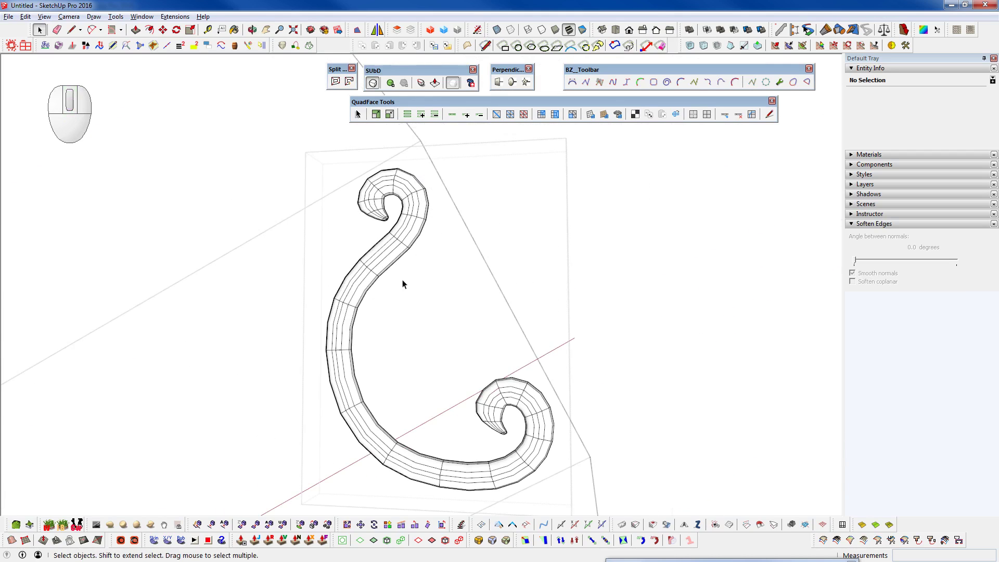
pyautogui.moveTo(402, 284); pyautogui.dragTo(453, 209, button='middle')
pyautogui.scroll(4, 408, 207)
pyautogui.scroll(1, 452, 210)
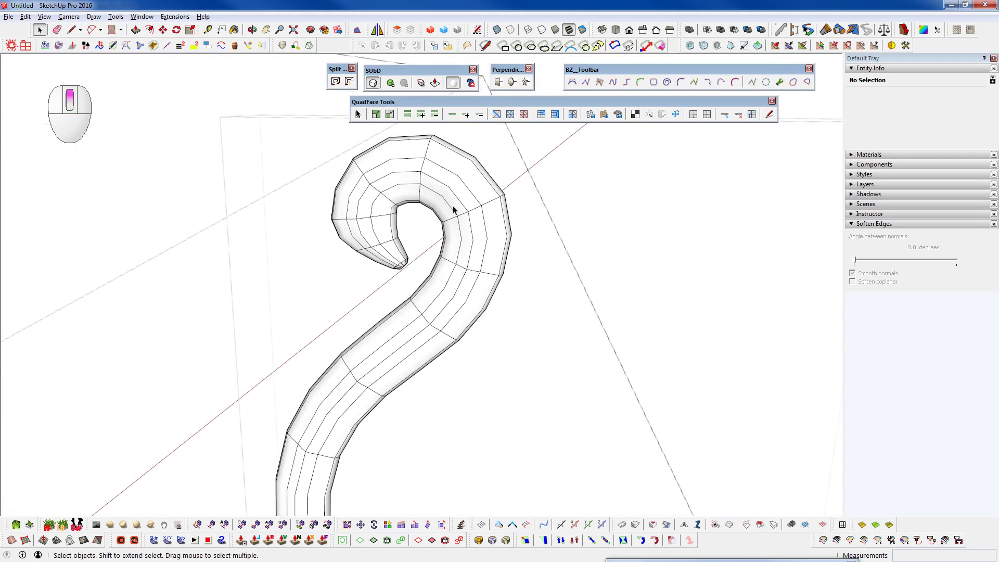
pyautogui.scroll(2, 463, 234)
pyautogui.moveTo(477, 267); pyautogui.dragTo(396, 151, button='middle')
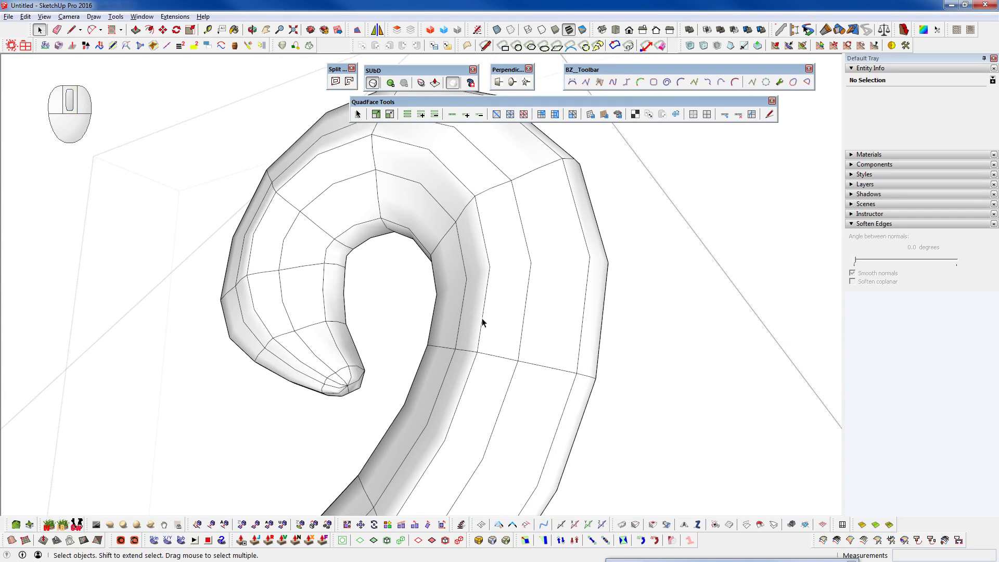
# Select the edge loops on both sides of the bar's central front line and set their crease sharpness to 0.85
pyautogui.click(519, 352)
pyautogui.click(518, 351)
pyautogui.keyDown('shift'); pyautogui.click(462, 312); pyautogui.keyUp('shift')
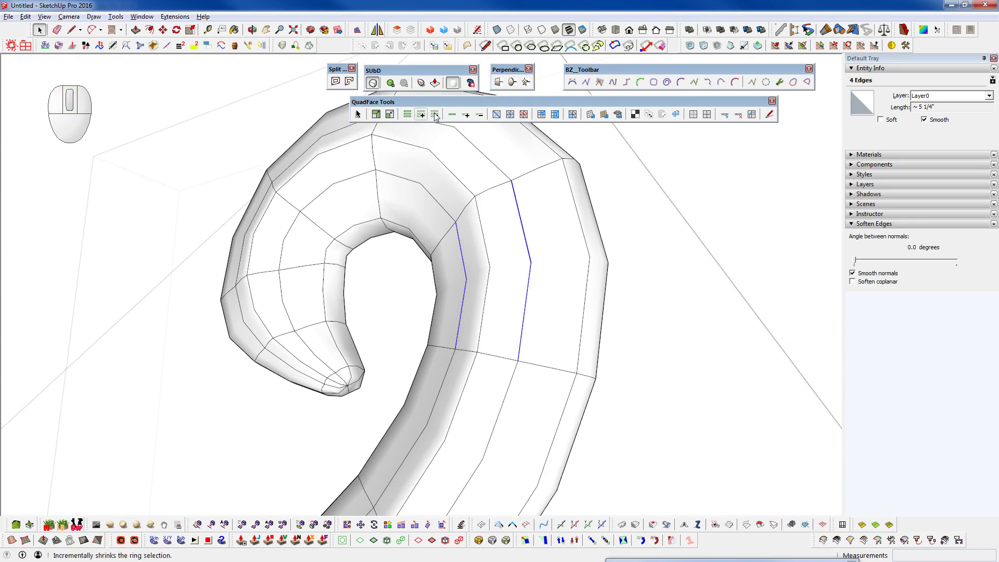
pyautogui.click(451, 114)
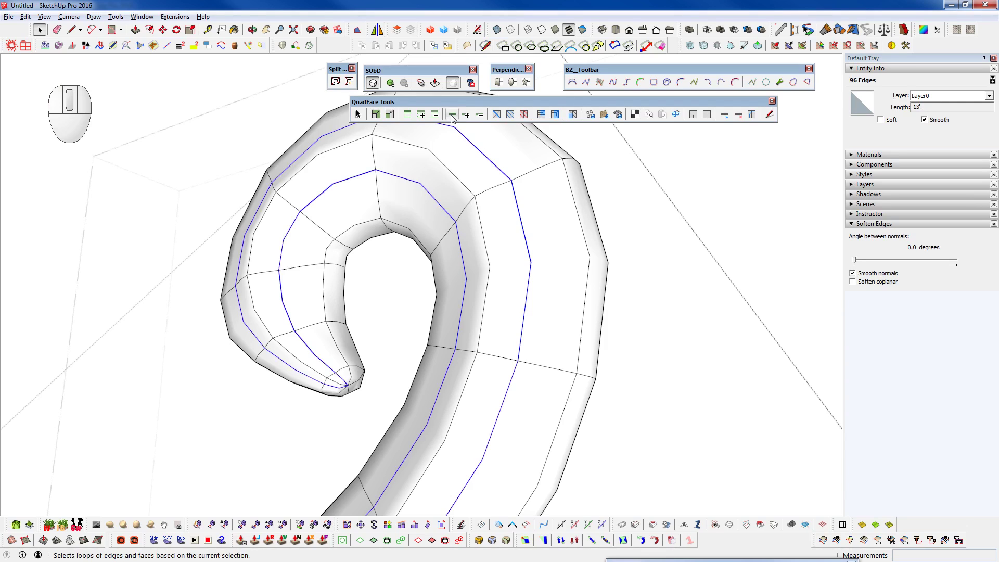
pyautogui.click(421, 83)
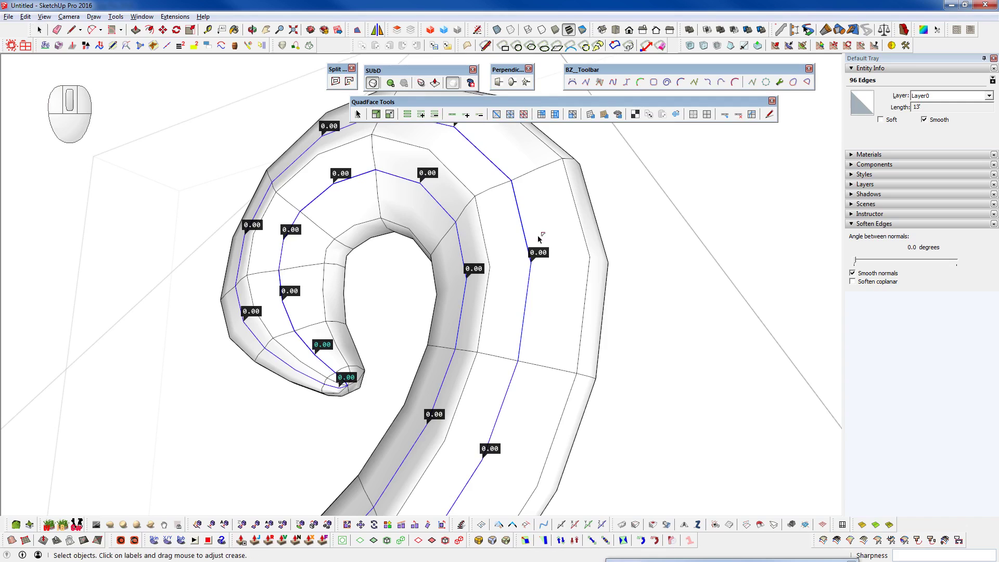
pyautogui.moveTo(534, 254); pyautogui.dragTo(533, 217)
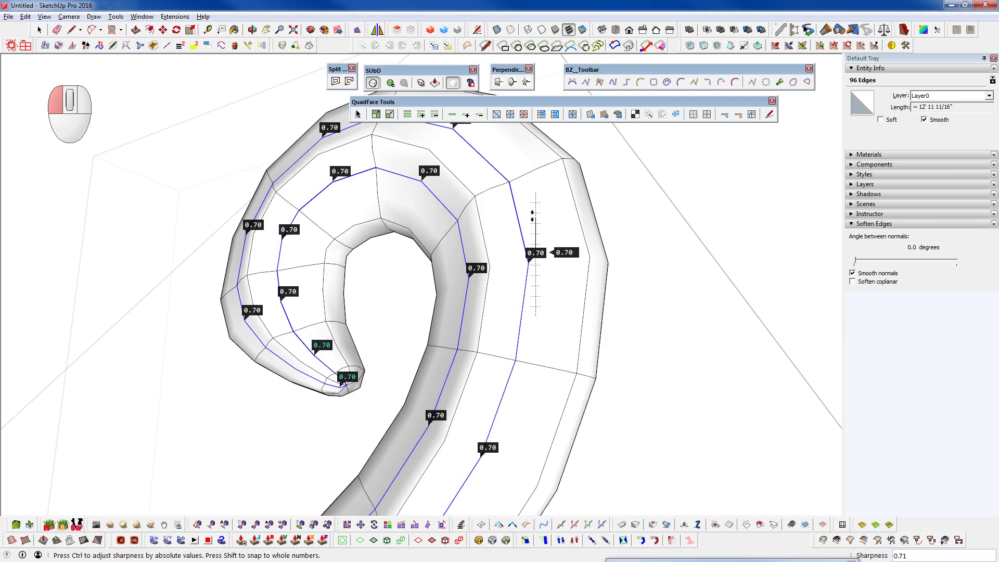
pyautogui.moveTo(521, 275); pyautogui.dragTo(436, 254, button='middle')
pyautogui.moveTo(435, 255); pyautogui.dragTo(437, 247)
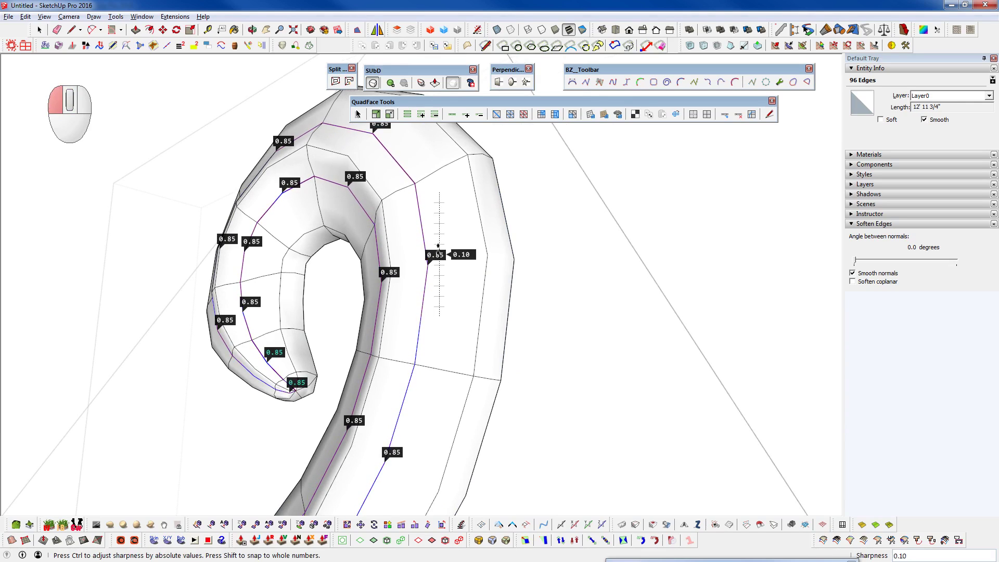
pyautogui.press('space')
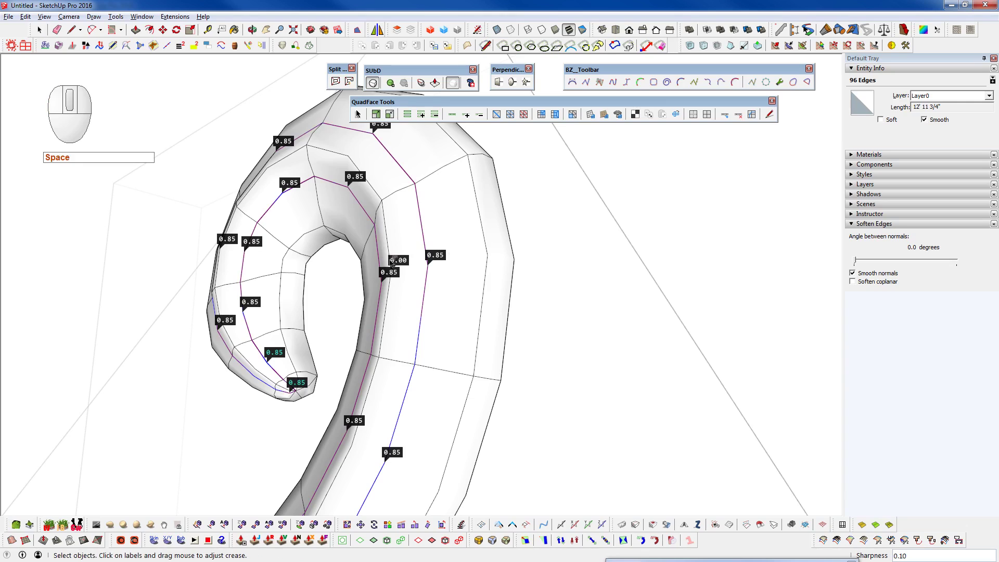
pyautogui.press('space')
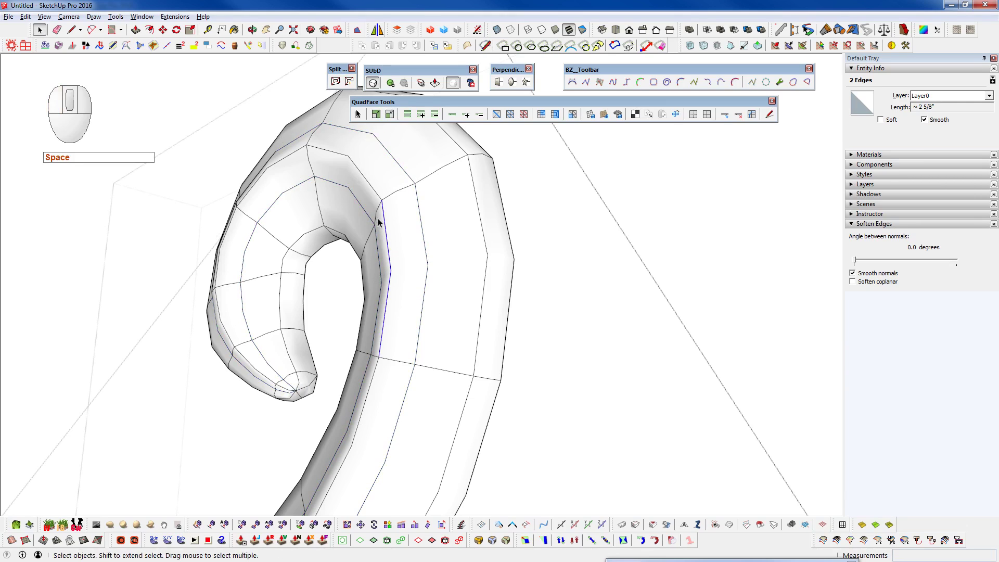
# Select the central front edge loop between the two creased ones and set its crease sharpness to about 0.47
pyautogui.click(452, 114)
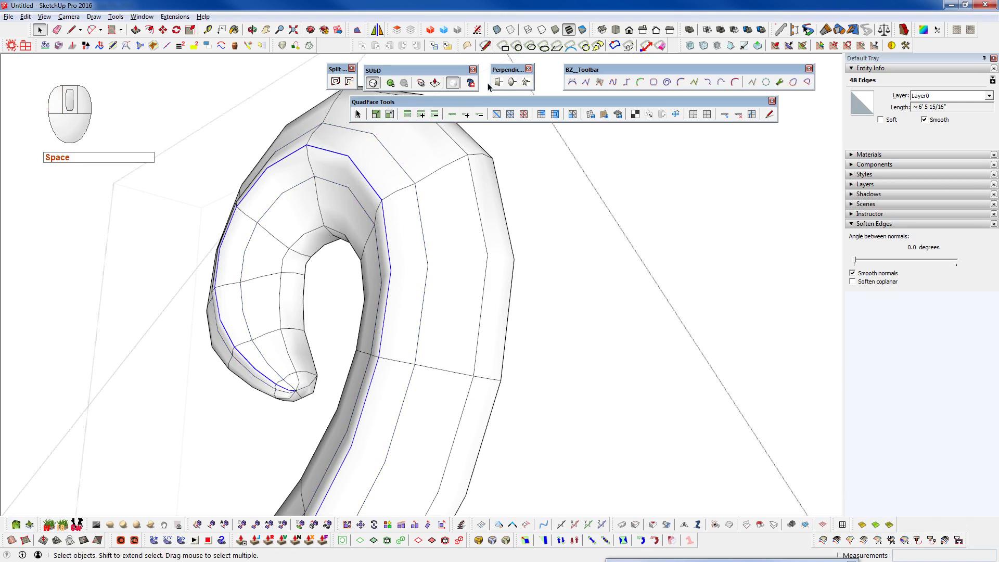
pyautogui.click(451, 84)
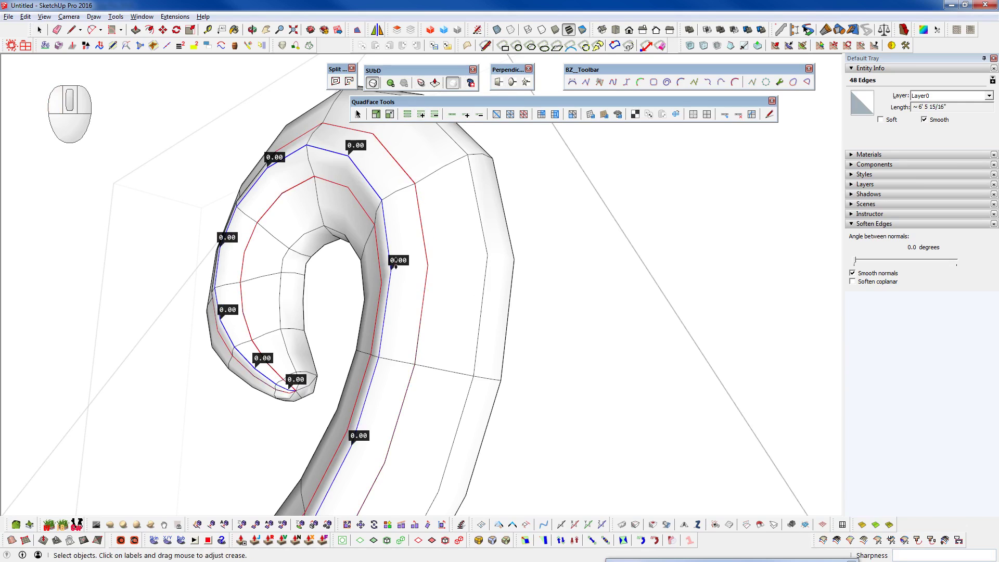
pyautogui.moveTo(395, 260); pyautogui.dragTo(392, 167)
pyautogui.moveTo(398, 238)
pyautogui.mouseDown()
pyautogui.moveTo(393, 218)
pyautogui.moveTo(399, 235)
pyautogui.mouseUp()
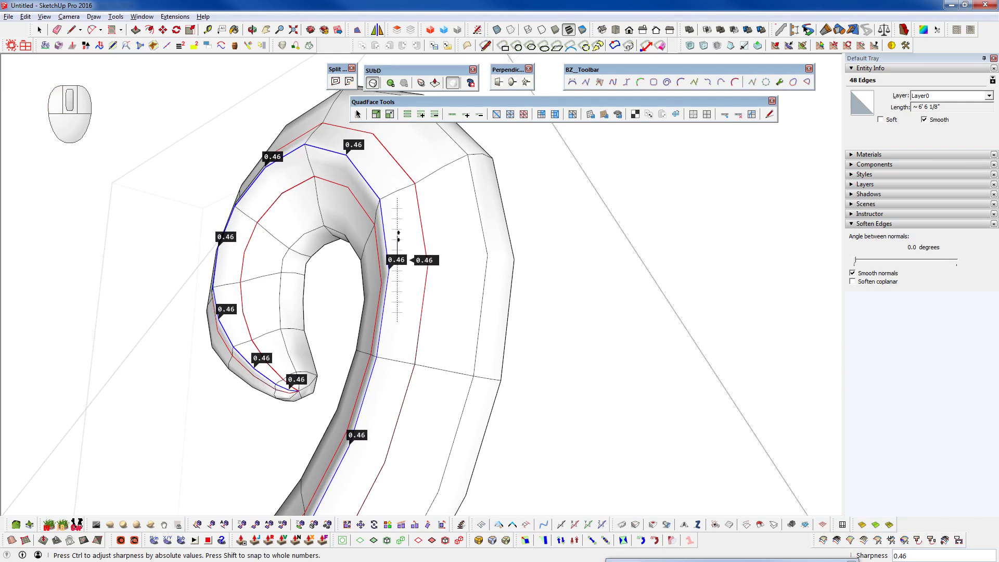
pyautogui.press('space')
# Select the edge loops along the bar's outer and inner sides and set their crease sharpness to 0.87
pyautogui.click(480, 314)
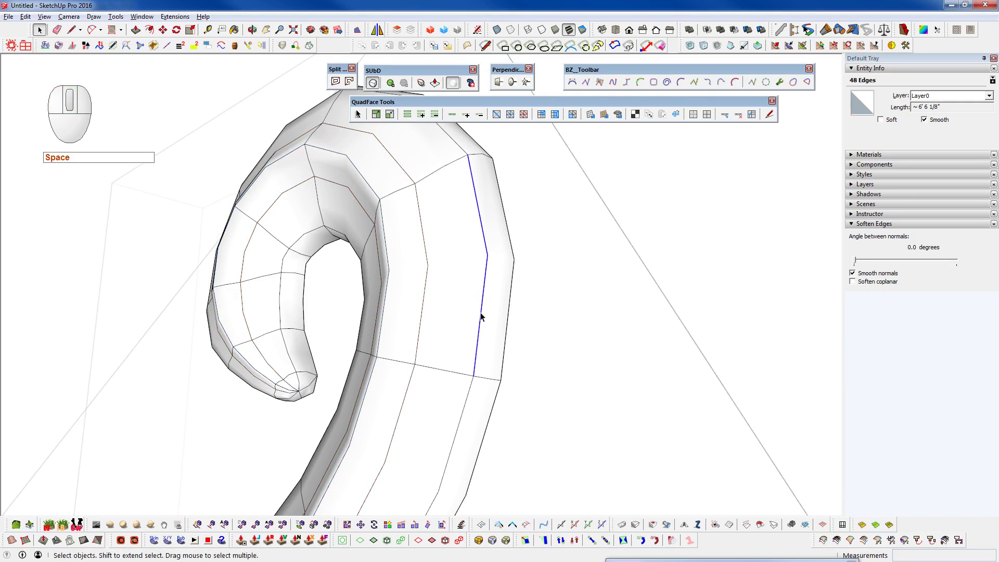
pyautogui.moveTo(438, 331); pyautogui.dragTo(538, 366, button='middle')
pyautogui.press('shift')
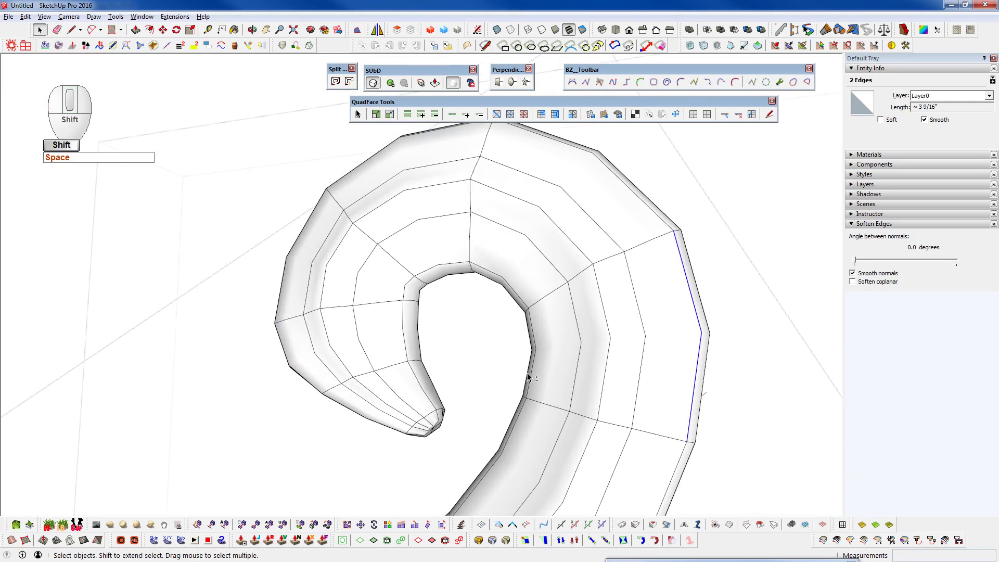
pyautogui.keyDown('shift'); pyautogui.click(530, 379); pyautogui.keyUp('shift')
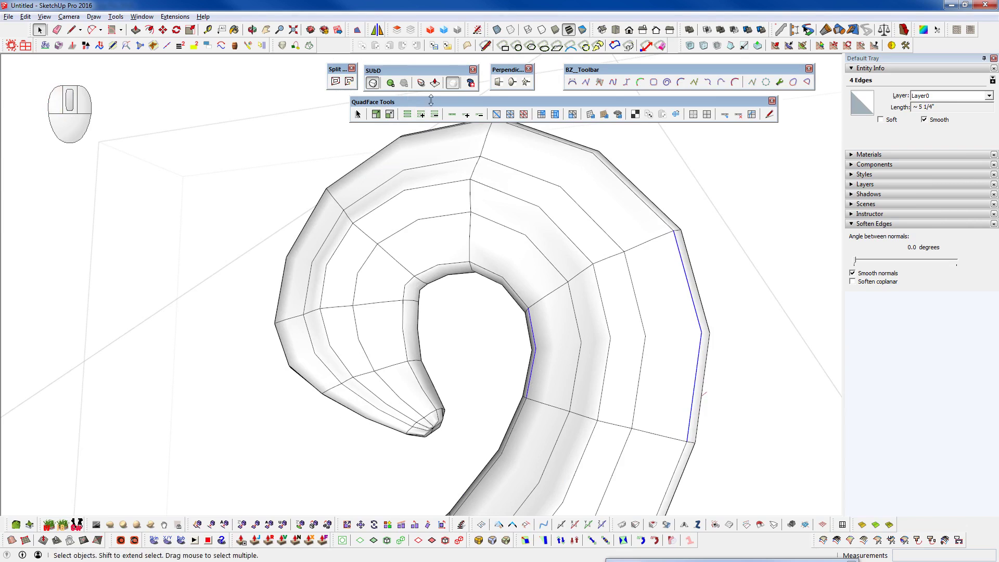
pyautogui.click(456, 116)
pyautogui.keyDown('shift'); pyautogui.moveTo(607, 296); pyautogui.dragTo(509, 284, button='middle'); pyautogui.keyUp('shift')
pyautogui.click(451, 82)
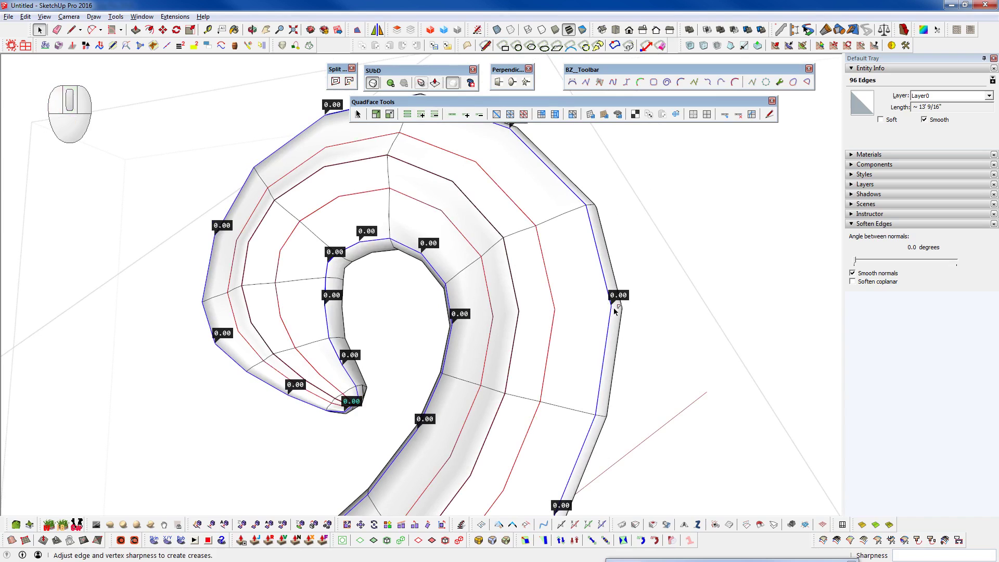
pyautogui.moveTo(619, 295); pyautogui.dragTo(616, 249)
# Select the open border loop around the bar's back, set its crease sharpness to 1.00 and make it Infinitely Sharp
pyautogui.scroll(-1, 537, 255)
pyautogui.scroll(-3, 536, 255)
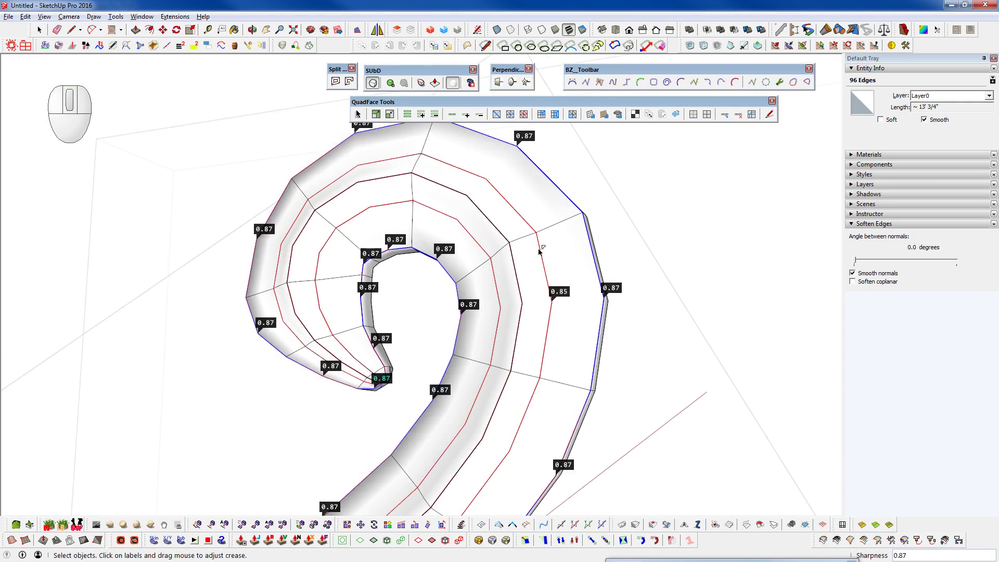
pyautogui.moveTo(538, 248); pyautogui.dragTo(63, 385, button='middle')
pyautogui.scroll(3, 267, 298)
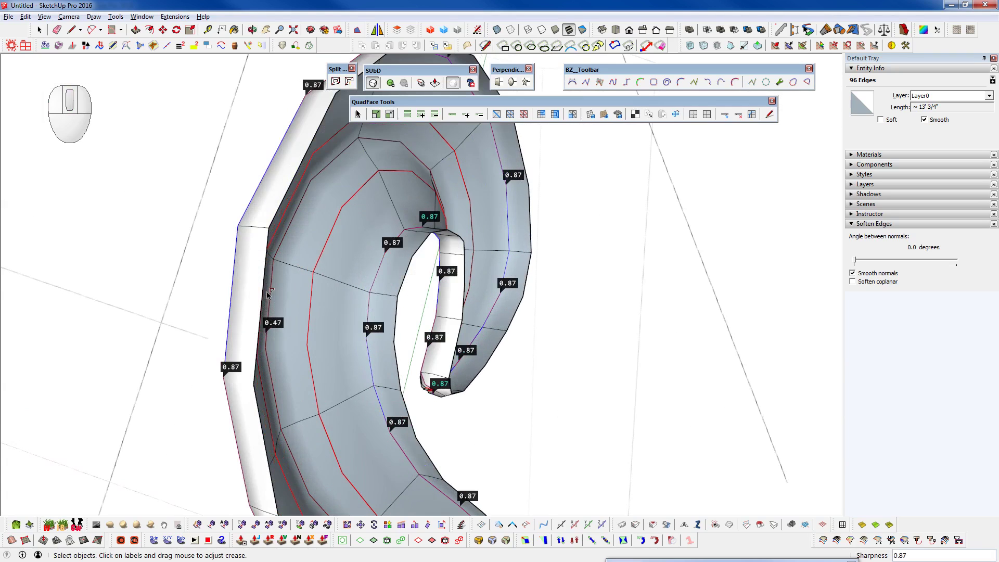
pyautogui.press('space')
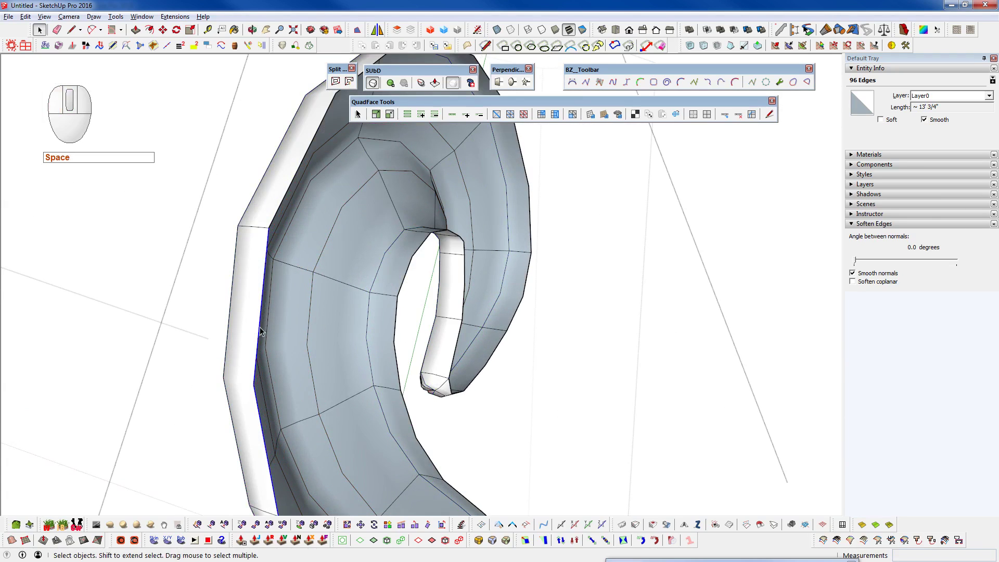
pyautogui.click(260, 331)
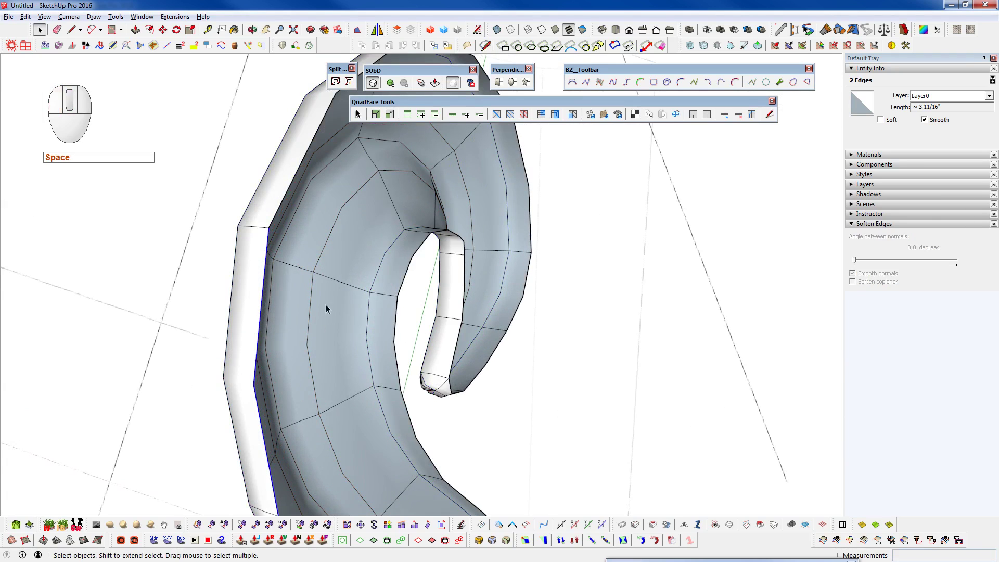
pyautogui.click(452, 114)
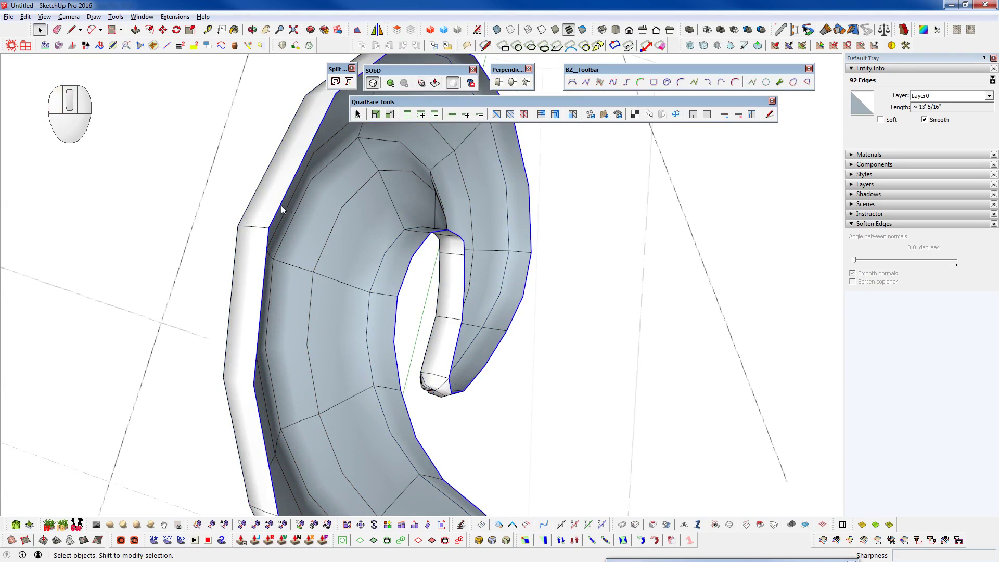
pyautogui.press('c')
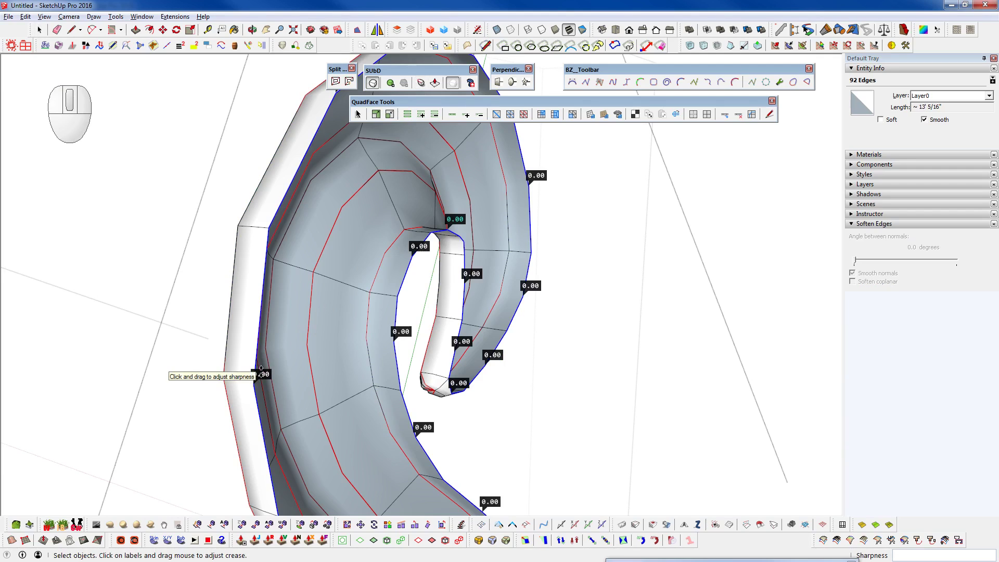
pyautogui.moveTo(260, 375); pyautogui.dragTo(282, 116)
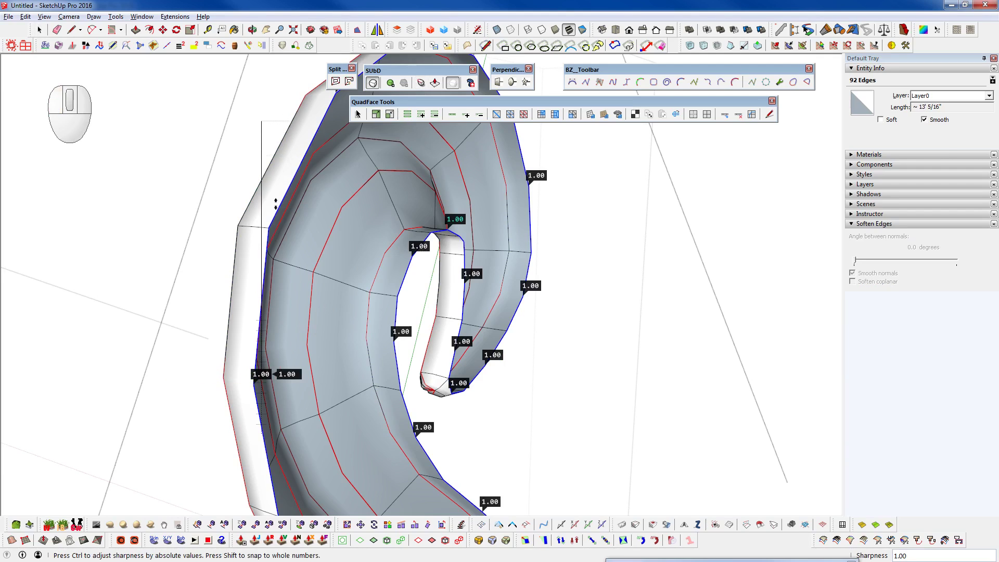
pyautogui.rightClick(259, 376)
pyautogui.click(302, 396)
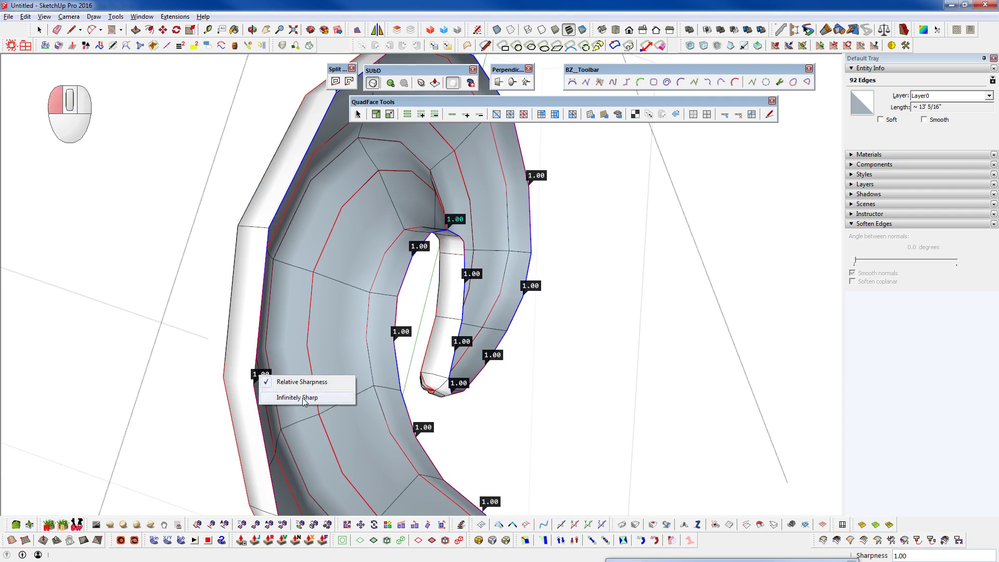
pyautogui.moveTo(322, 317); pyautogui.dragTo(353, 297, button='middle')
pyautogui.press('space')
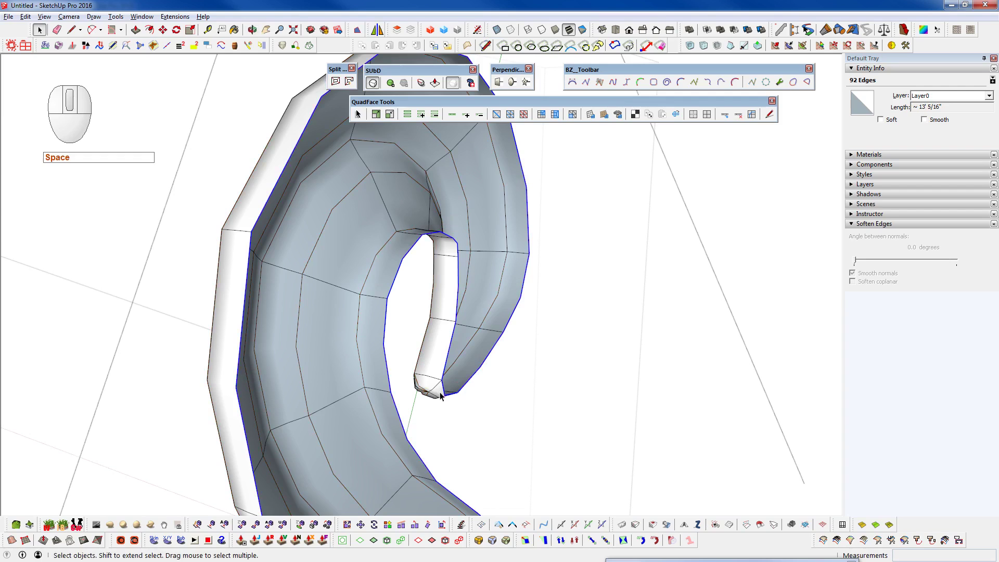
# Turn off the subdivision and erase the lines dividing the upper tip's end face so it becomes one polygon
pyautogui.moveTo(440, 393); pyautogui.dragTo(442, 163, button='middle')
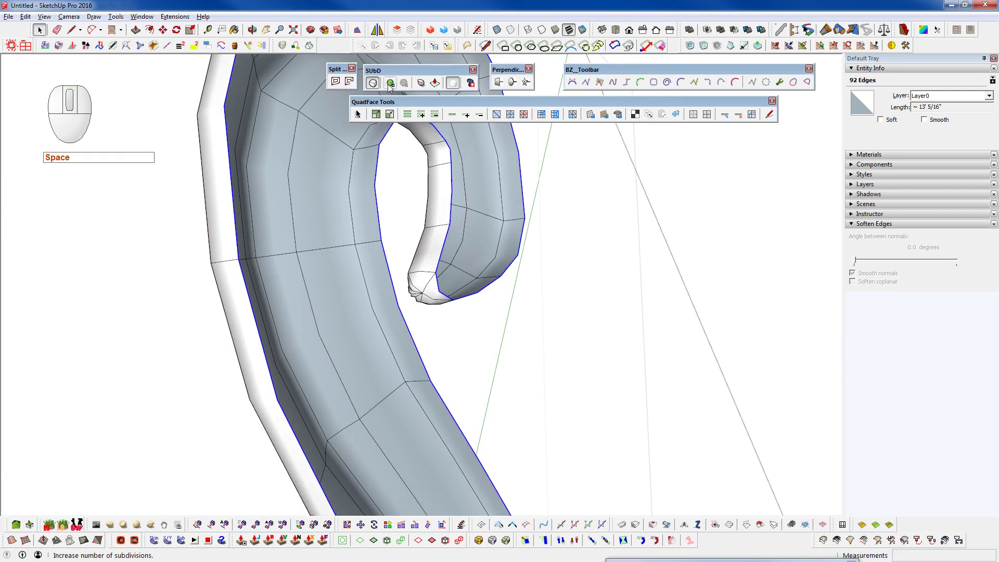
pyautogui.click(372, 83)
pyautogui.scroll(5, 435, 294)
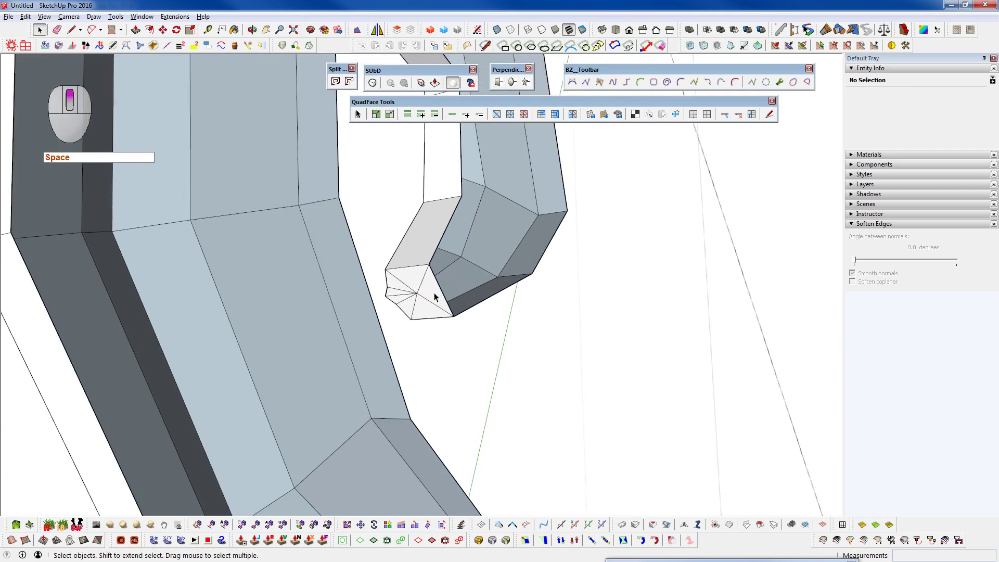
pyautogui.press('e')
pyautogui.moveTo(396, 291); pyautogui.dragTo(428, 324)
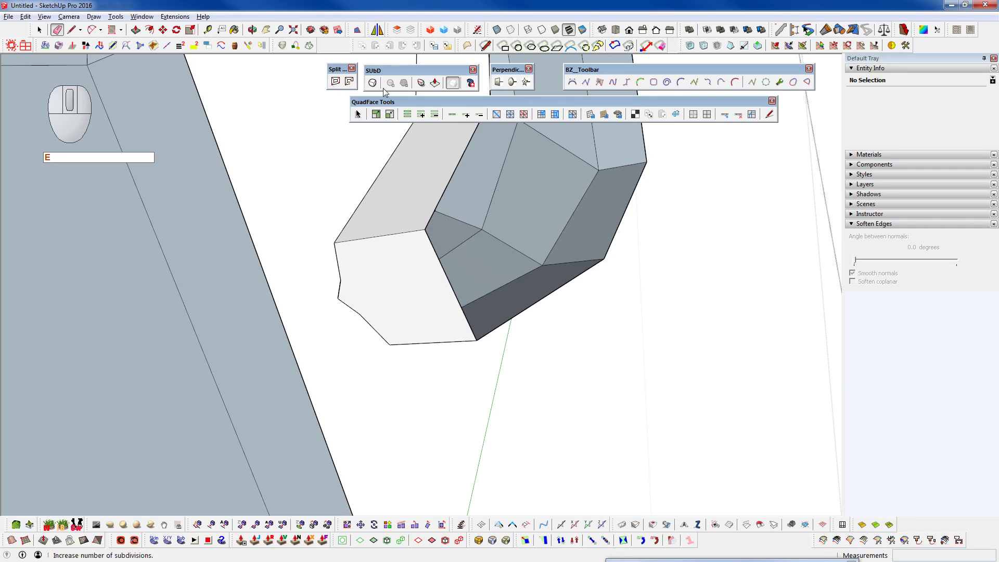
# Try removing Infinitely Sharp from the tip end face's mirror-plane border edge and lowering its crease sharpness
pyautogui.moveTo(425, 284)
pyautogui.mouseDown(button='middle')
pyautogui.moveTo(435, 227)
pyautogui.moveTo(448, 282)
pyautogui.moveTo(426, 315)
pyautogui.moveTo(319, 294)
pyautogui.moveTo(392, 290)
pyautogui.moveTo(399, 316)
pyautogui.moveTo(453, 295)
pyautogui.mouseUp(button='middle')
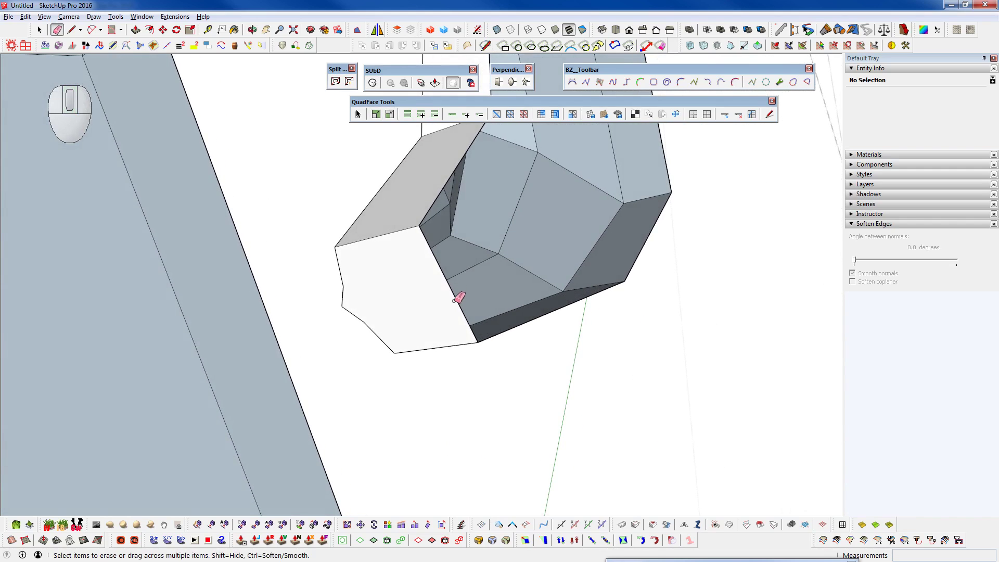
pyautogui.press('space')
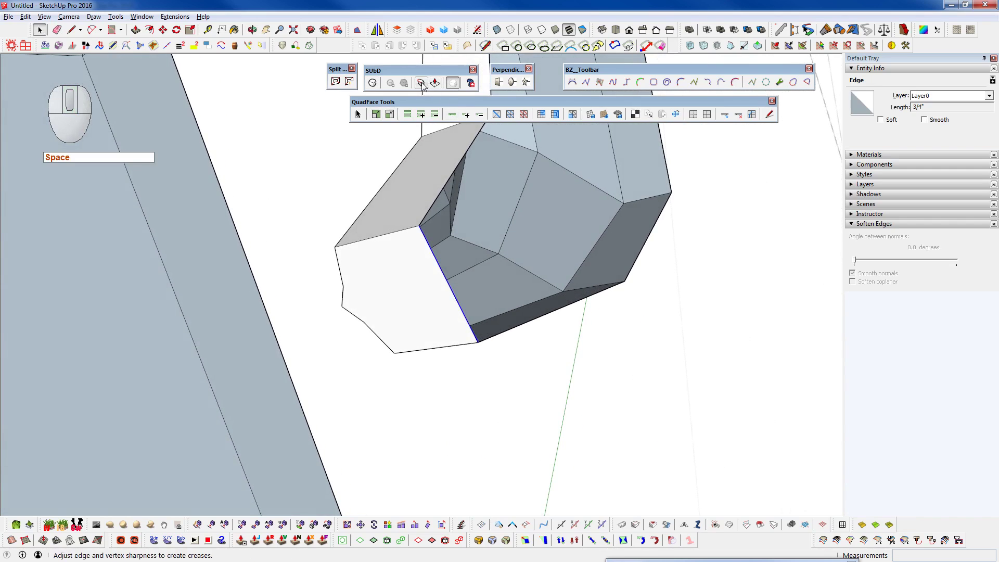
pyautogui.click(452, 83)
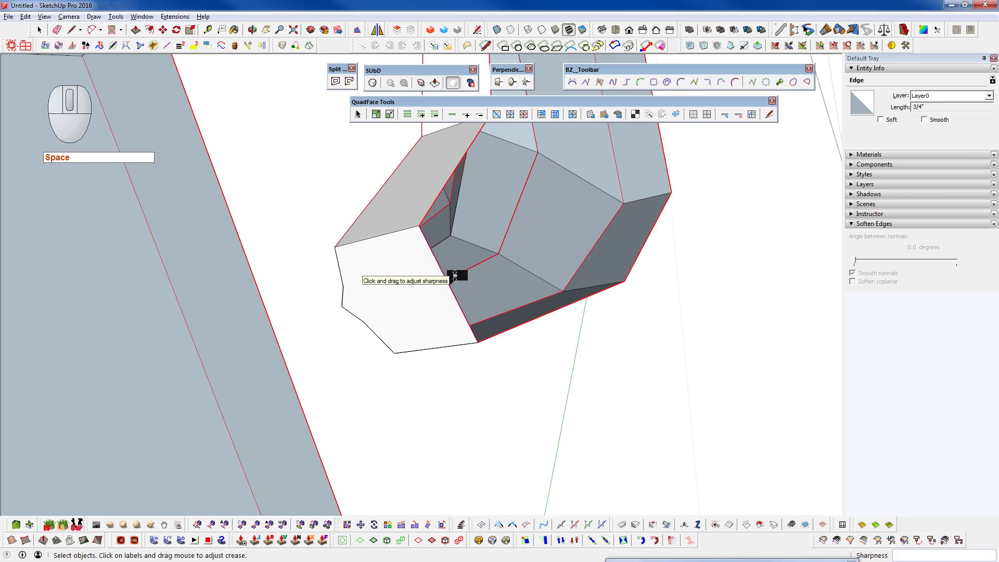
pyautogui.rightClick(455, 275)
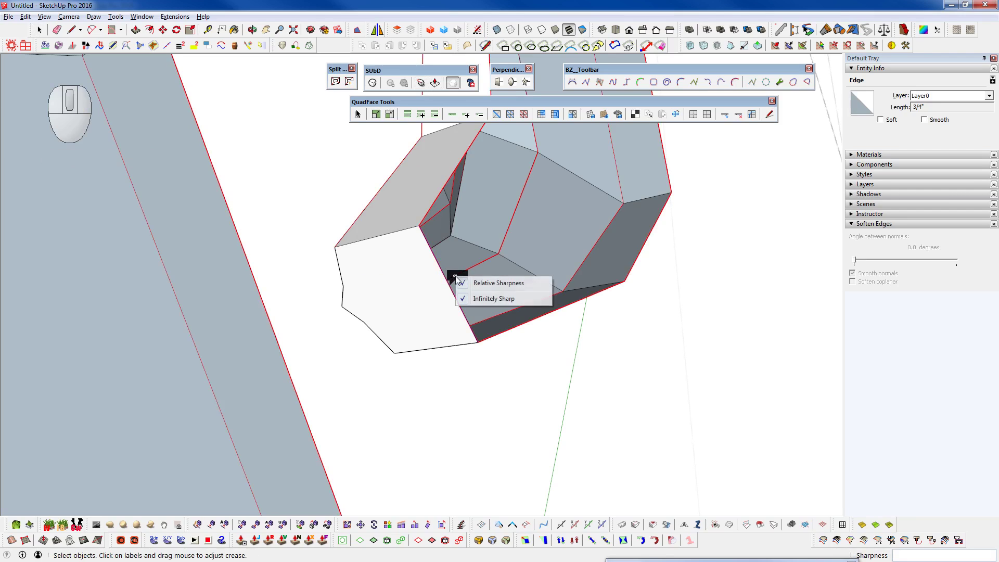
pyautogui.click(479, 294)
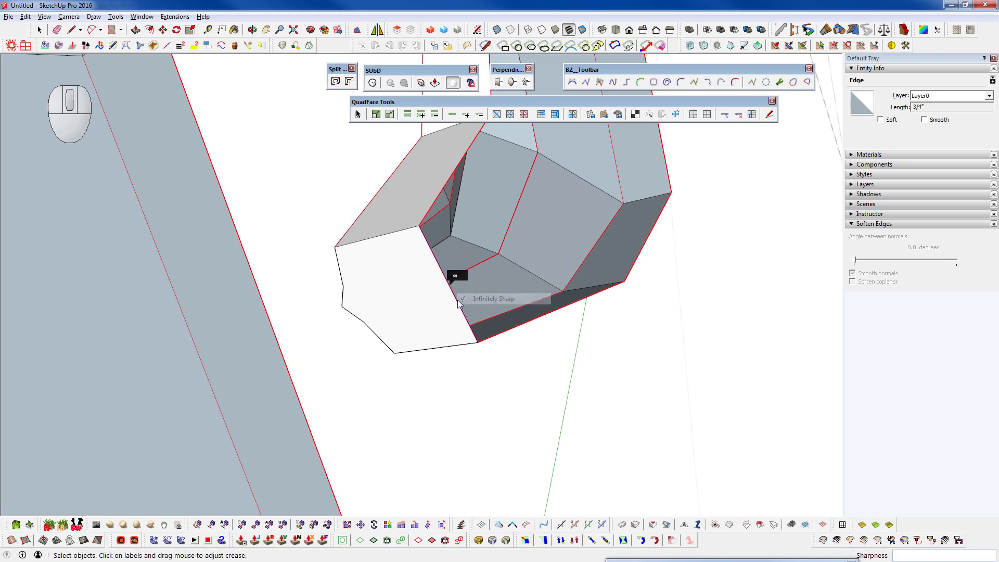
pyautogui.moveTo(456, 274); pyautogui.dragTo(456, 255)
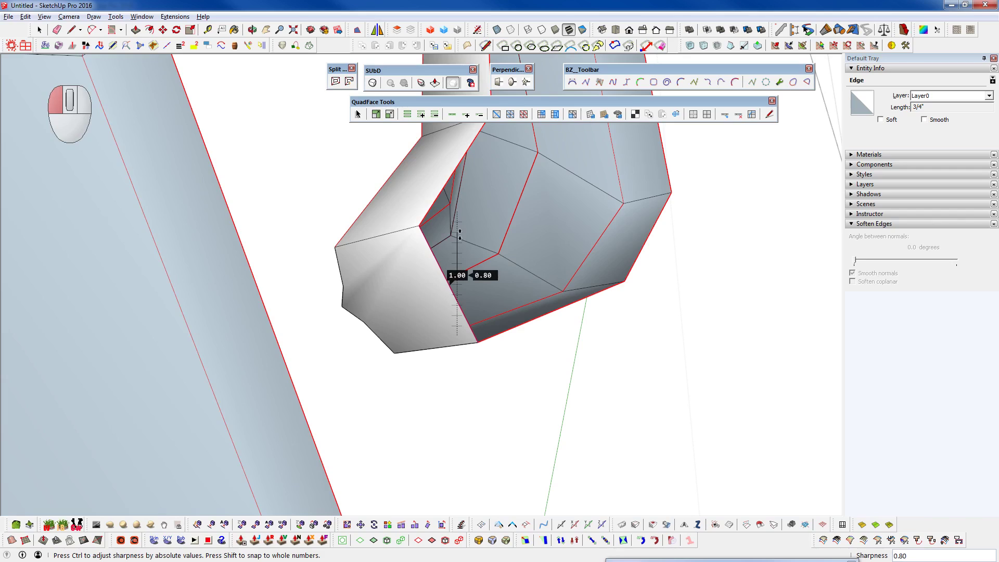
pyautogui.moveTo(461, 244); pyautogui.dragTo(461, 245)
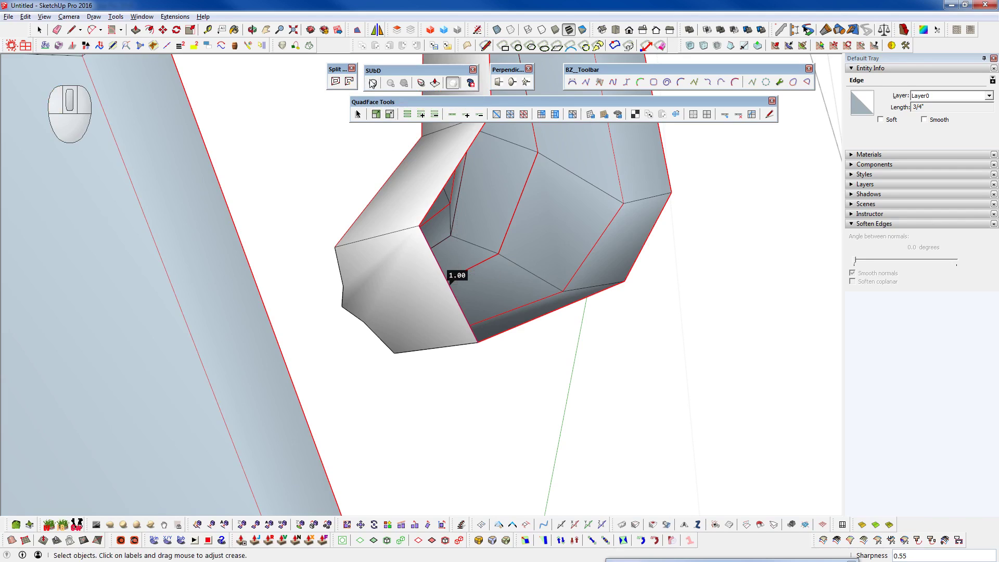
# Turn the subdivision on, make the tip's mirror-plane border edges Infinitely Sharp again, and close the bar half
pyautogui.click(372, 83)
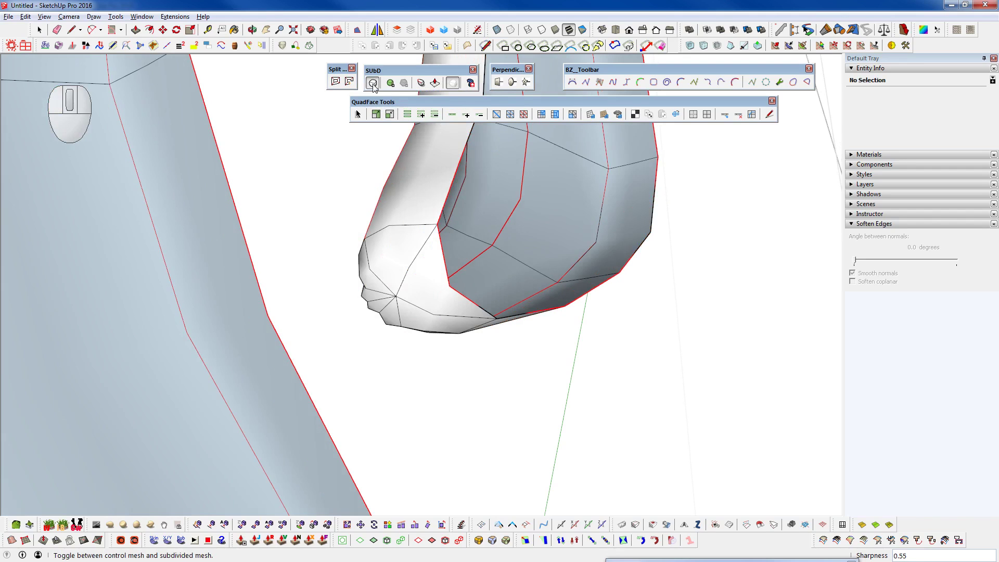
pyautogui.moveTo(413, 256); pyautogui.dragTo(461, 278, button='middle')
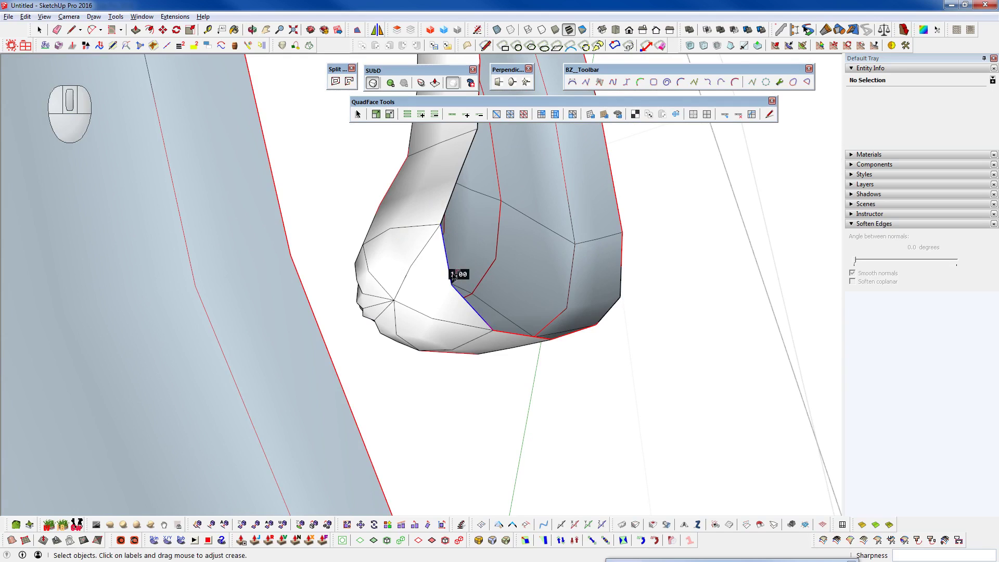
pyautogui.moveTo(453, 274); pyautogui.dragTo(457, 222)
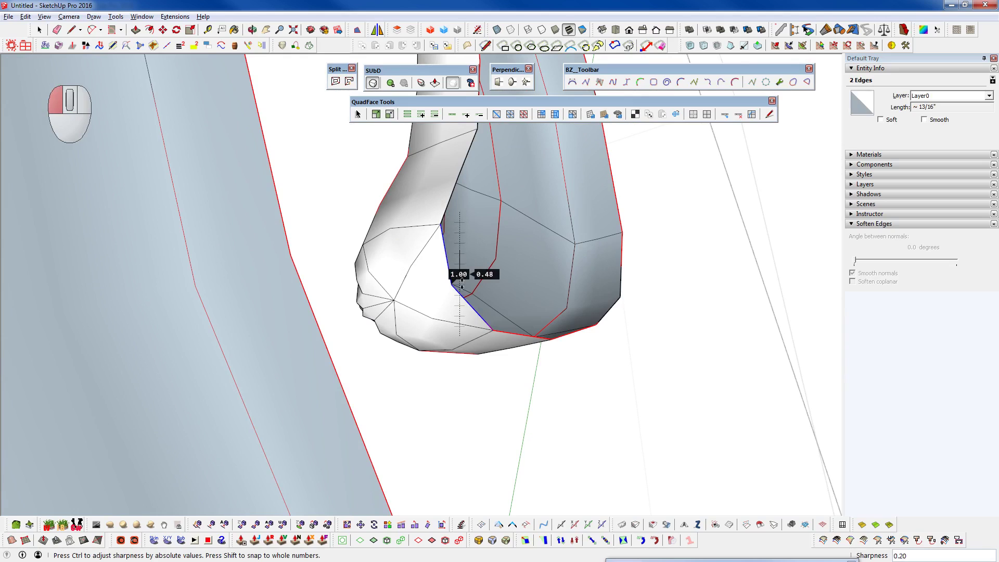
pyautogui.moveTo(461, 284); pyautogui.dragTo(466, 364)
pyautogui.moveTo(459, 212); pyautogui.dragTo(459, 209)
pyautogui.rightClick(460, 277)
pyautogui.click(476, 299)
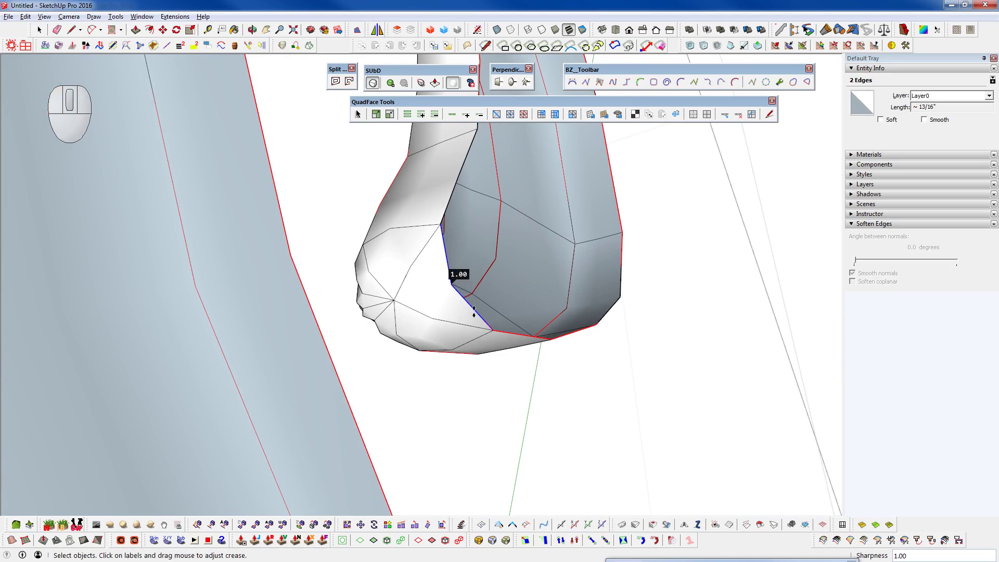
pyautogui.moveTo(464, 318); pyautogui.dragTo(790, 407, button='middle')
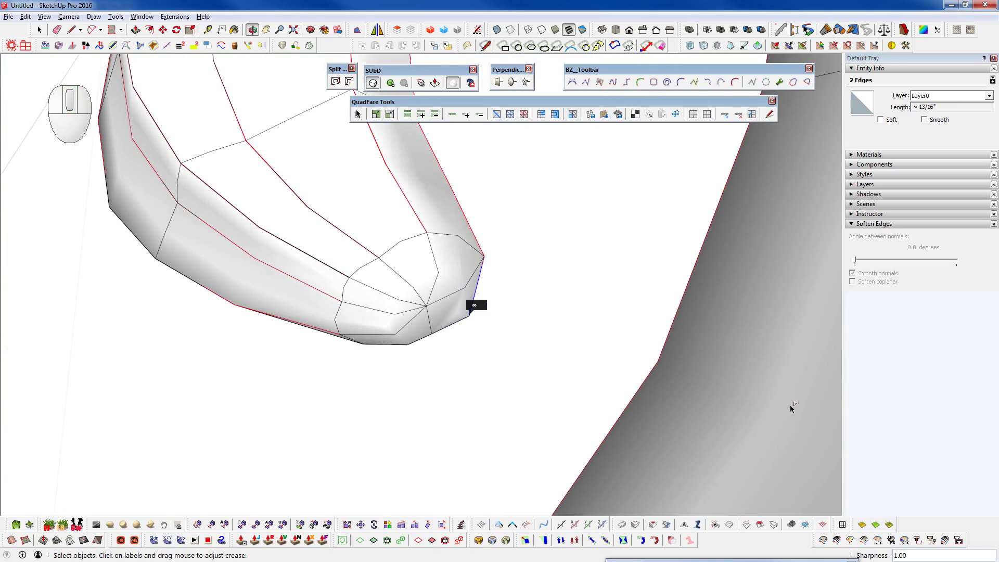
pyautogui.hotkey('shift', 'c')
pyautogui.moveTo(495, 319); pyautogui.dragTo(440, 105, button='middle')
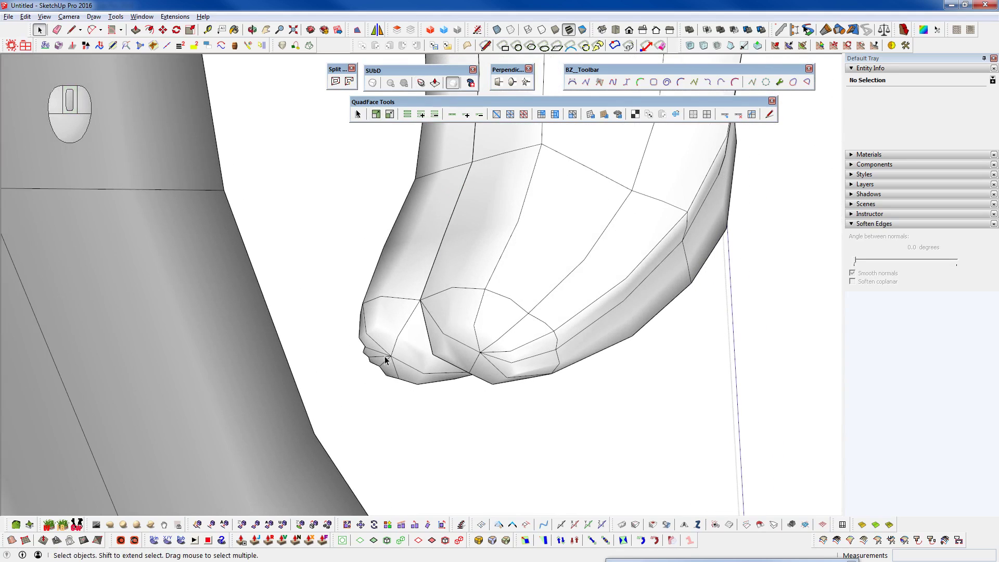
# Reopen the bar half, turn off its subdivision and erase the lines dividing the tip's end face so it becomes one polygon
pyautogui.click(373, 84)
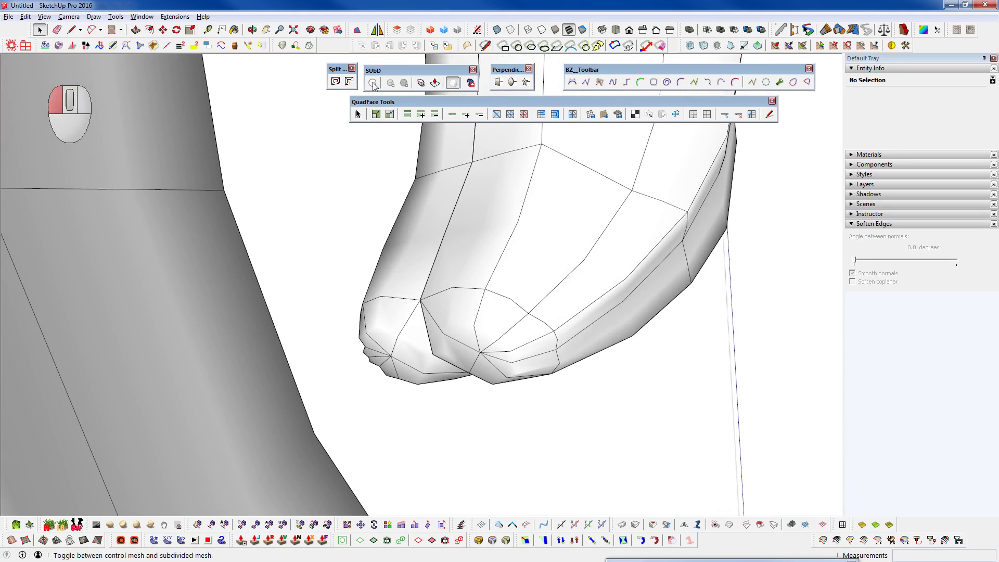
pyautogui.press('space')
pyautogui.click(423, 166)
pyautogui.doubleClick(423, 168)
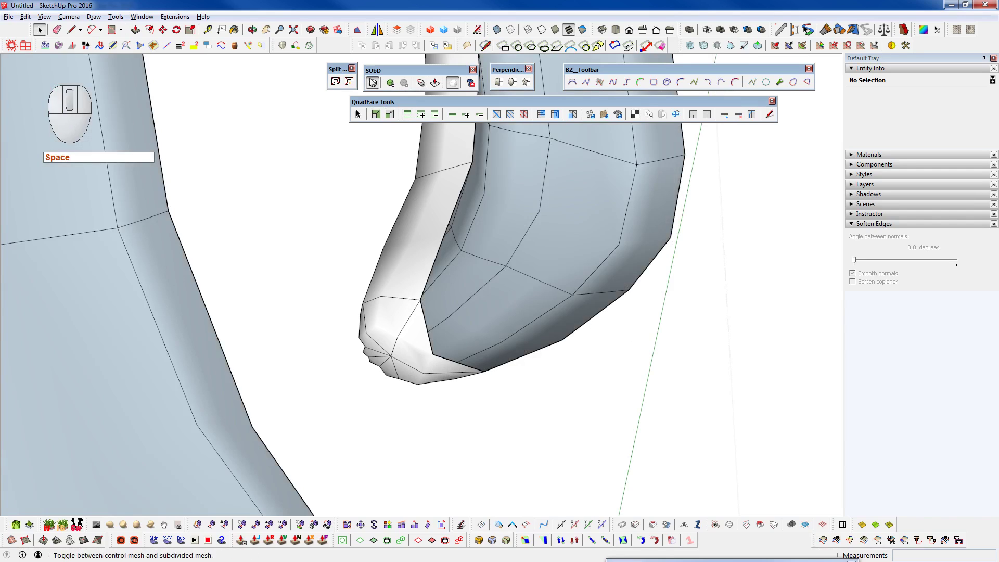
pyautogui.click(373, 85)
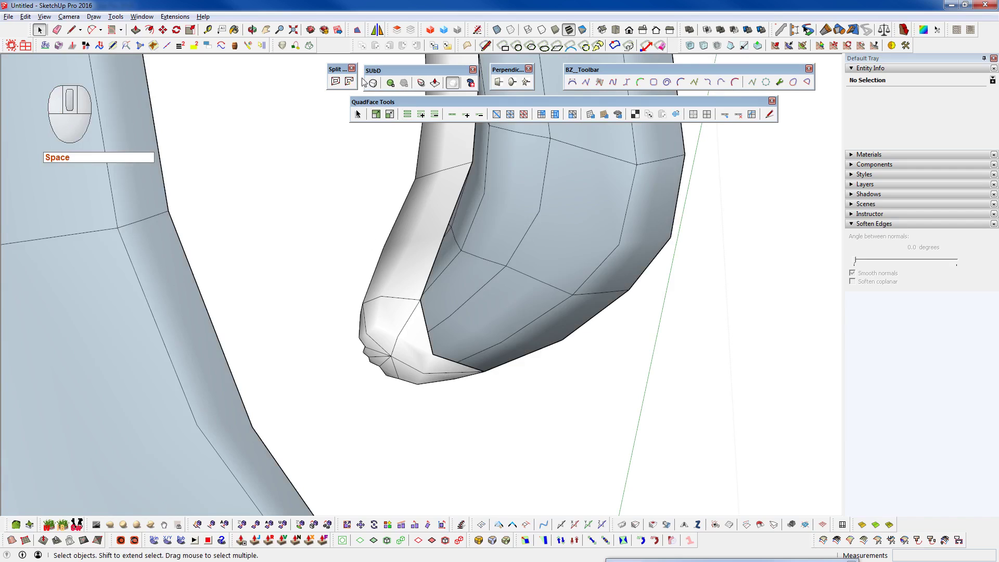
pyautogui.click(372, 83)
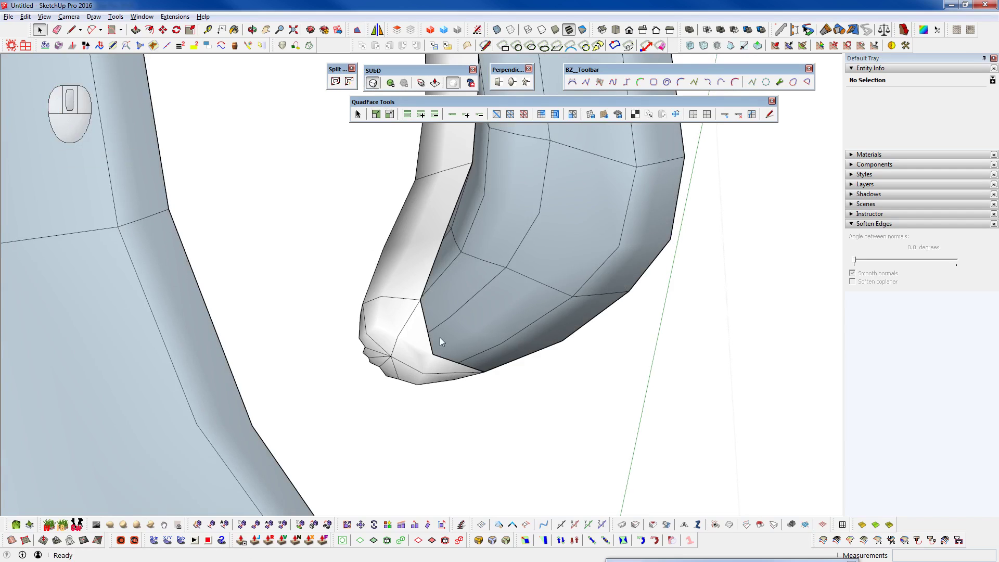
pyautogui.moveTo(437, 342); pyautogui.dragTo(402, 330, button='middle')
pyautogui.hotkey('shift', 'e')
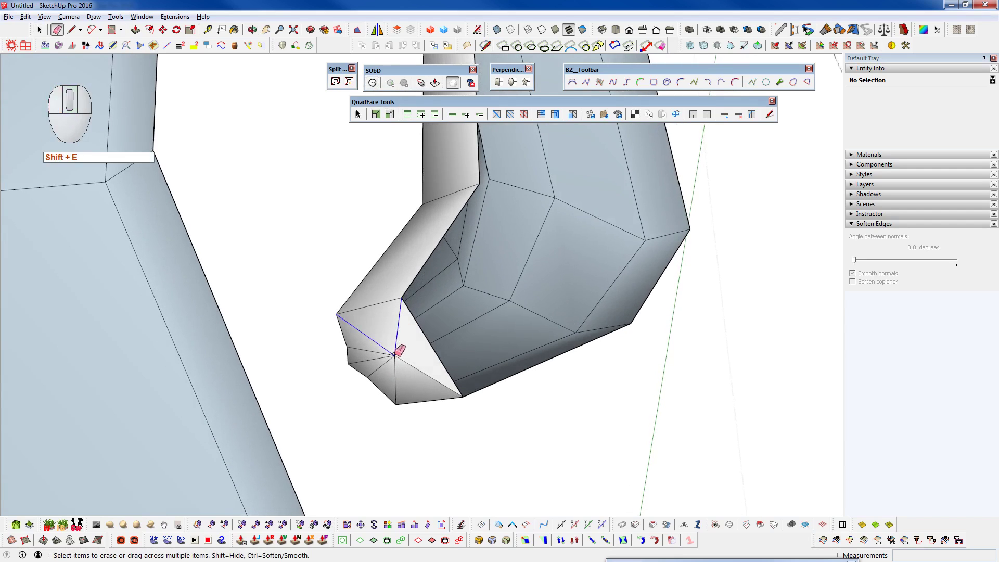
pyautogui.moveTo(383, 353); pyautogui.dragTo(415, 403)
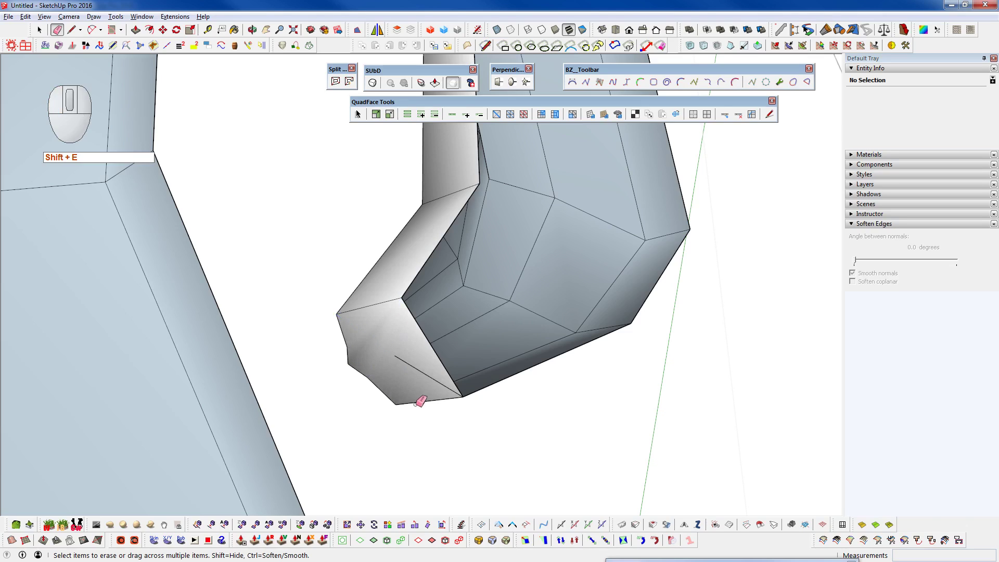
pyautogui.moveTo(424, 360); pyautogui.dragTo(439, 401)
# Select the two end-face edges that meet the mirror-plane border and set their crease sharpness to 1.00
pyautogui.press('space')
pyautogui.click(438, 400)
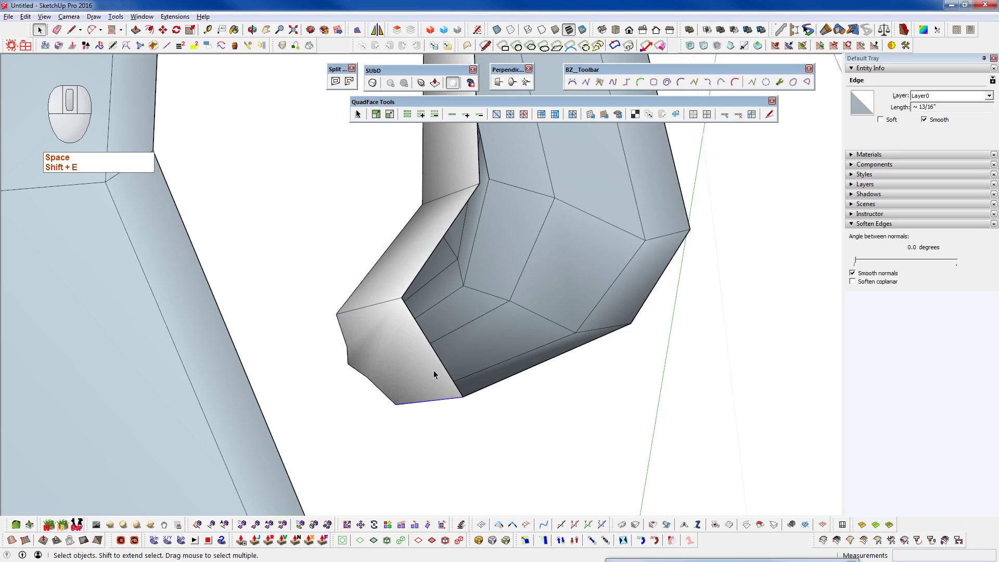
pyautogui.keyDown('shift'); pyautogui.click(371, 306); pyautogui.keyUp('shift')
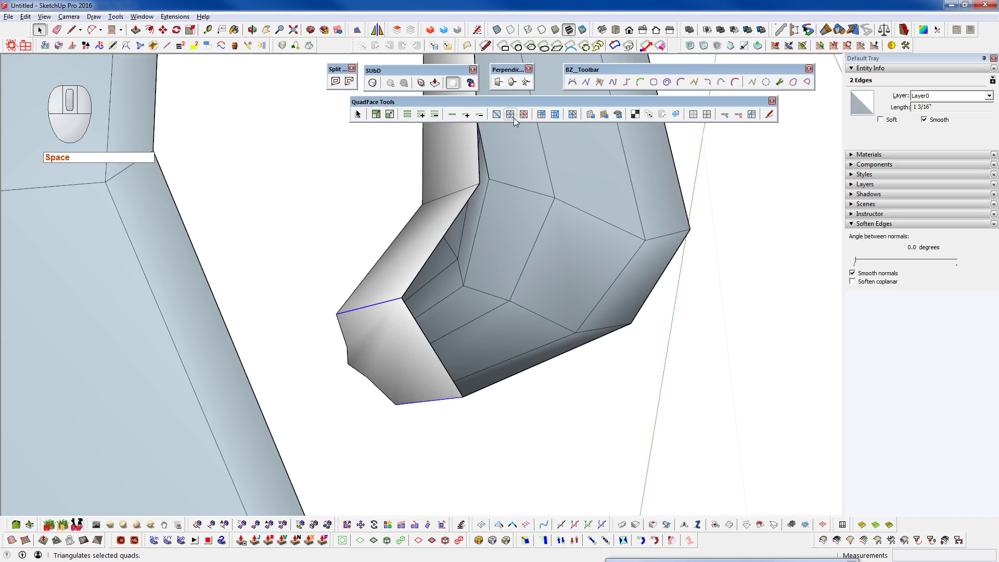
pyautogui.click(421, 83)
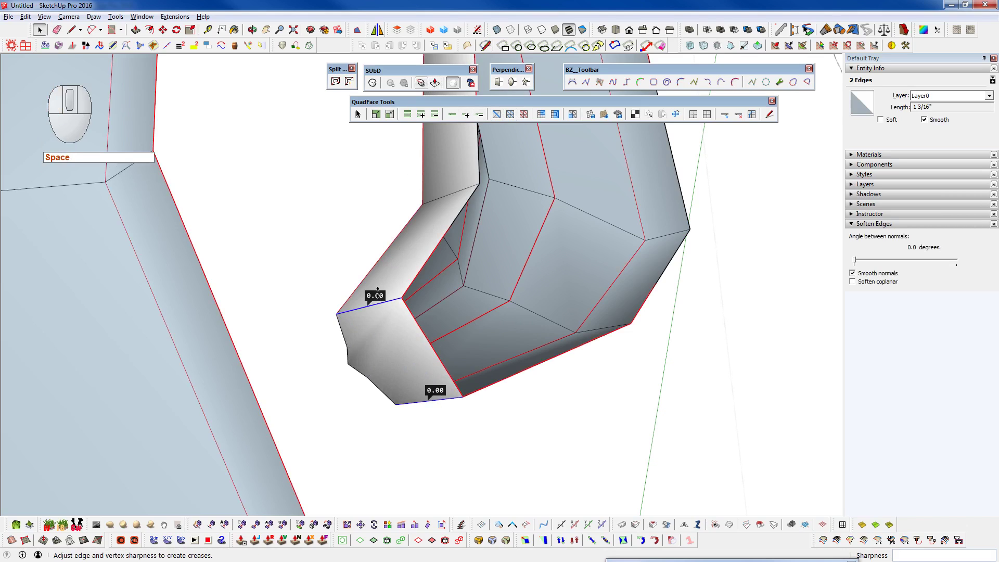
pyautogui.click(379, 253)
pyautogui.moveTo(384, 183); pyautogui.dragTo(384, 184)
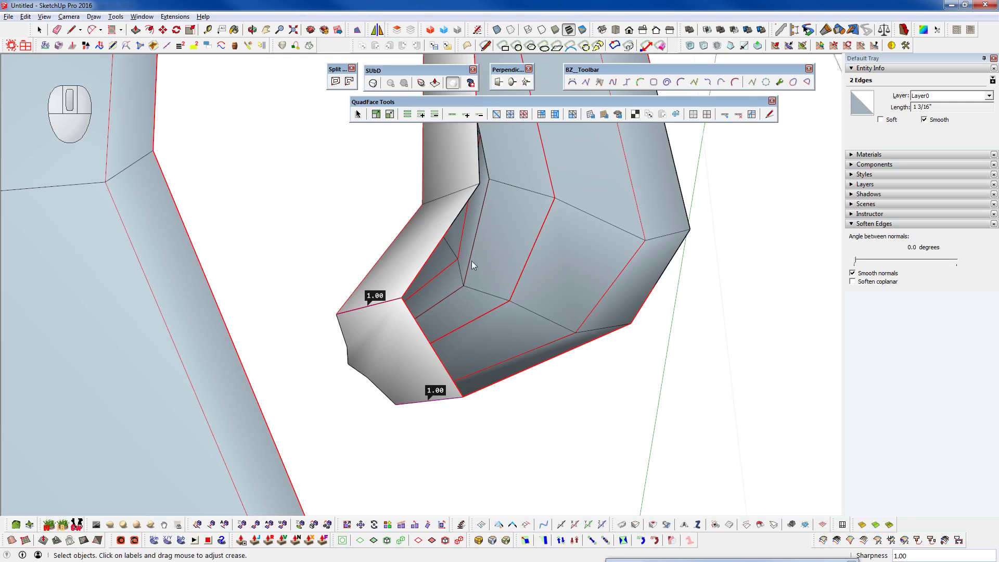
pyautogui.click(591, 350)
pyautogui.moveTo(402, 307); pyautogui.dragTo(664, 286, button='middle')
pyautogui.scroll(-2, 359, 308)
pyautogui.moveTo(363, 297); pyautogui.dragTo(440, 312, button='middle')
pyautogui.scroll(2, 606, 263)
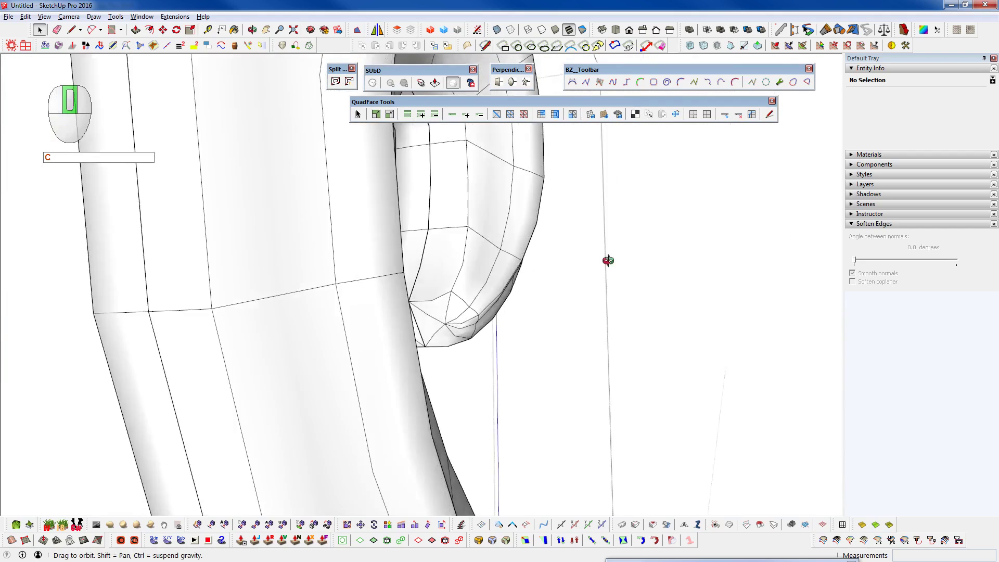
# At the bar's other curled tip, turn off the subdivision and erase the lines dividing the end face into triangles
pyautogui.moveTo(606, 264); pyautogui.dragTo(409, 211, button='middle')
pyautogui.scroll(-8, 409, 210)
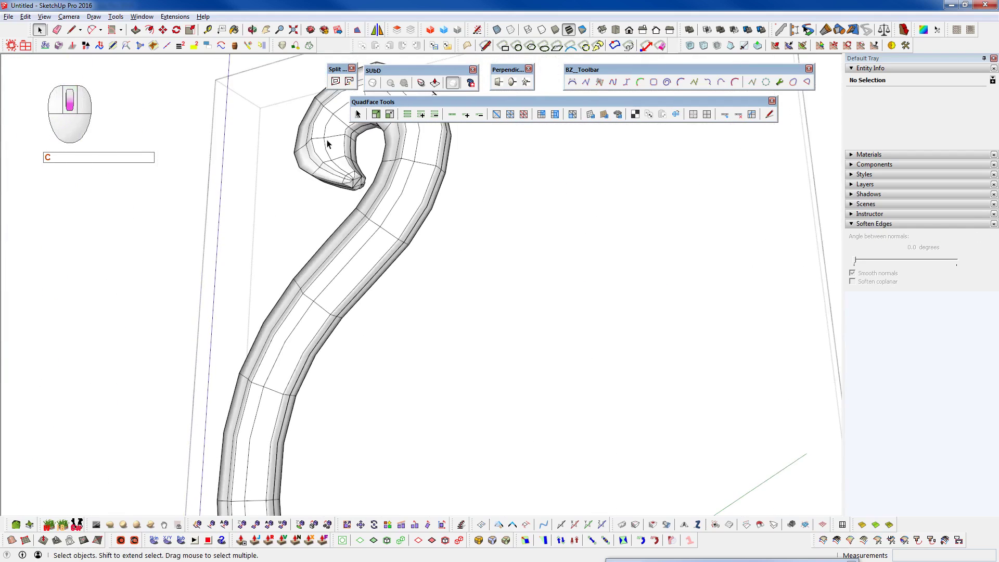
pyautogui.scroll(10, 487, 443)
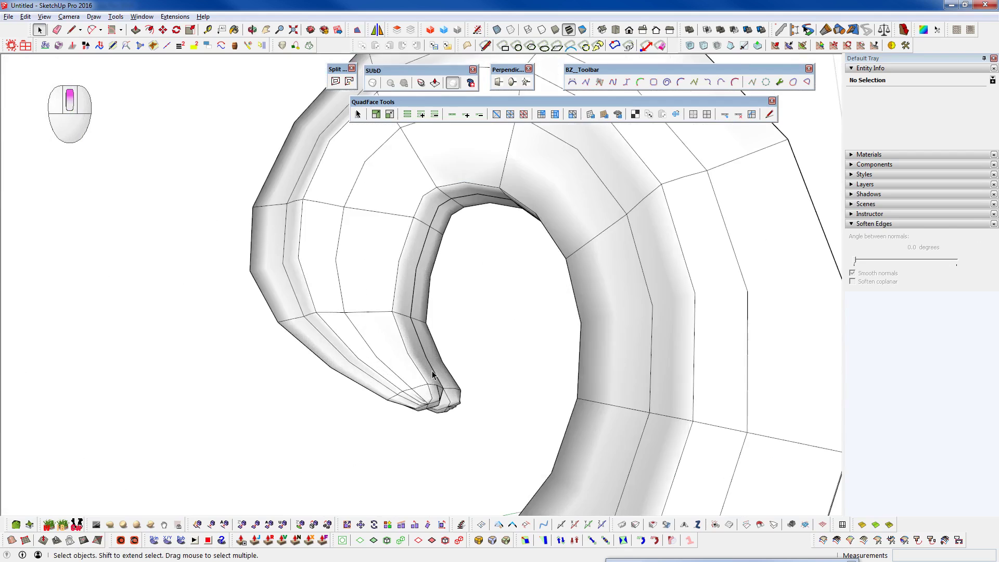
pyautogui.moveTo(450, 401); pyautogui.dragTo(385, 210, button='middle')
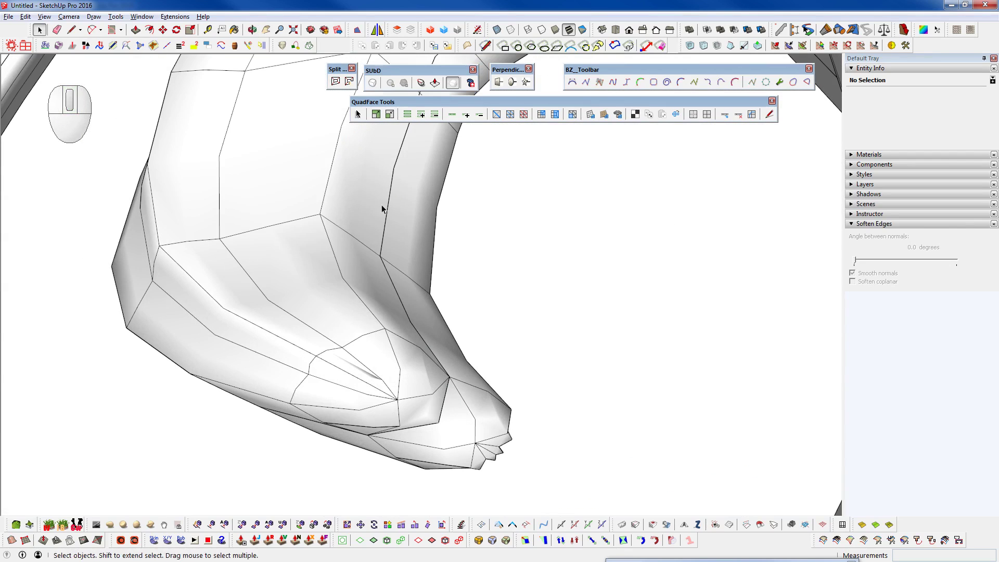
pyautogui.click(373, 83)
pyautogui.press('space')
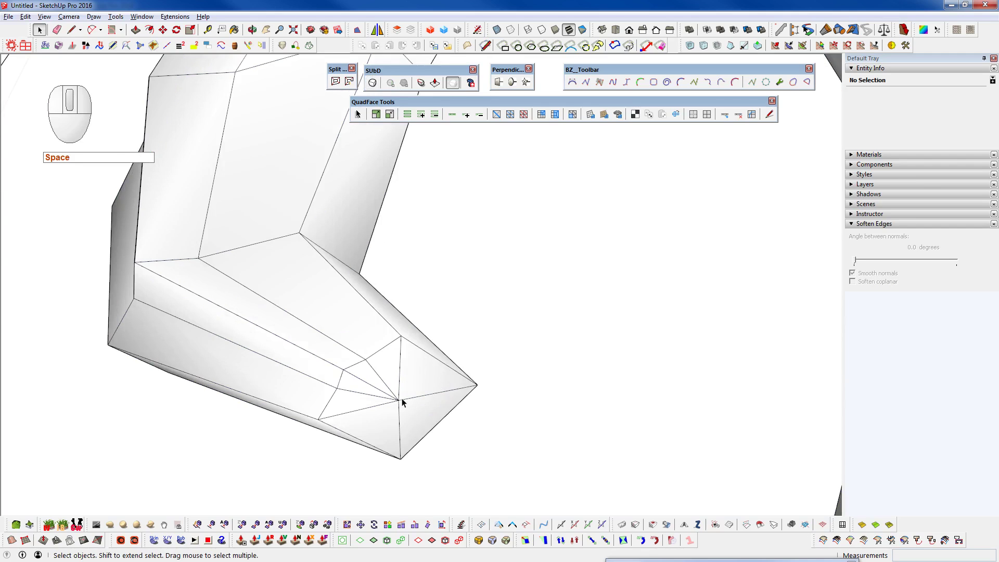
pyautogui.moveTo(402, 400); pyautogui.dragTo(418, 404, button='middle')
pyautogui.hotkey('shift', 'e')
pyautogui.moveTo(405, 394)
pyautogui.mouseDown()
pyautogui.moveTo(414, 408)
pyautogui.moveTo(423, 401)
pyautogui.mouseUp()
pyautogui.click(408, 373)
pyautogui.press('space')
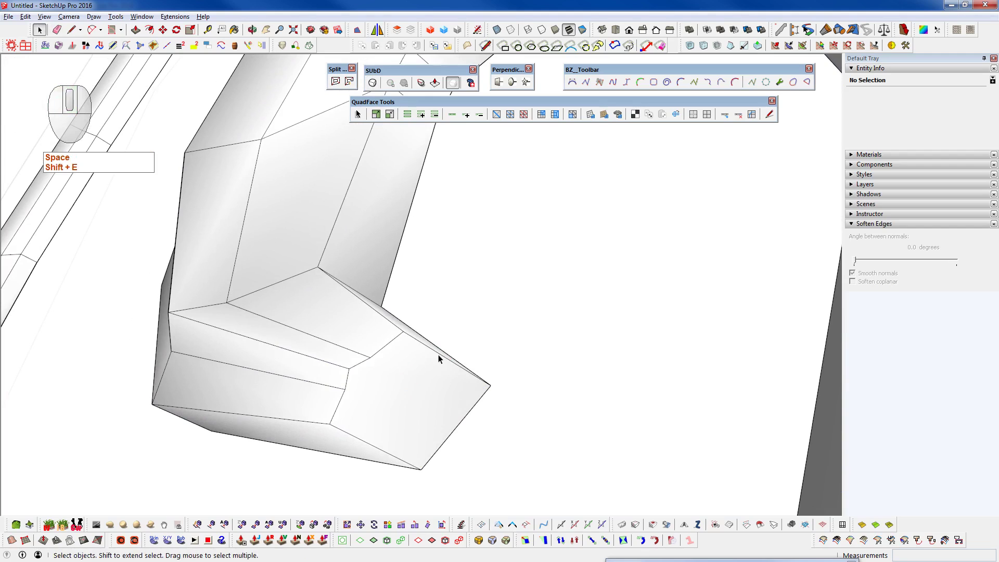
# Crease the two edges of this tip's end face that meet the mirror plane to sharpness 1.00 and close the bar half
pyautogui.click(438, 355)
pyautogui.keyDown('shift'); pyautogui.click(385, 451); pyautogui.keyUp('shift')
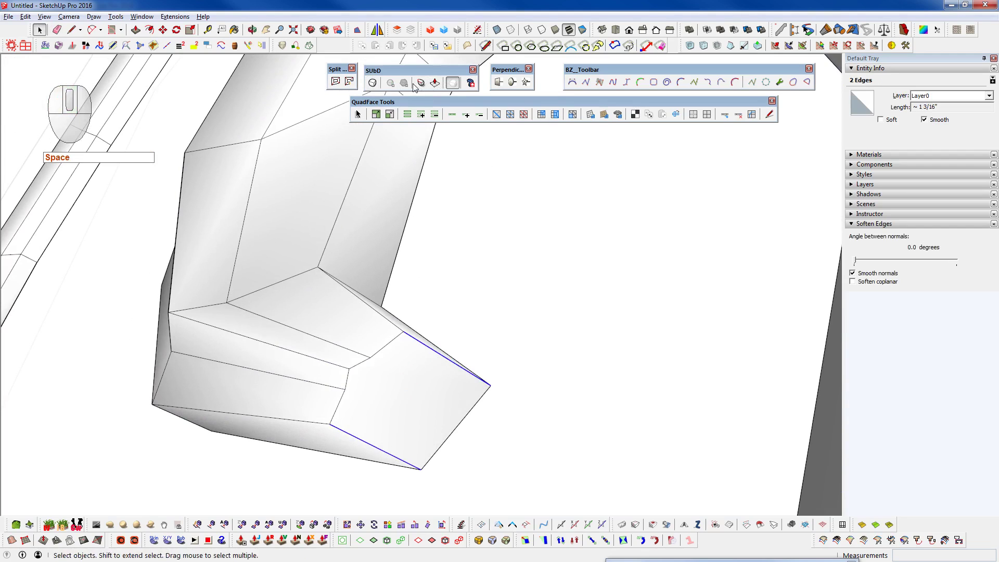
pyautogui.click(416, 83)
pyautogui.moveTo(451, 356); pyautogui.dragTo(472, 178)
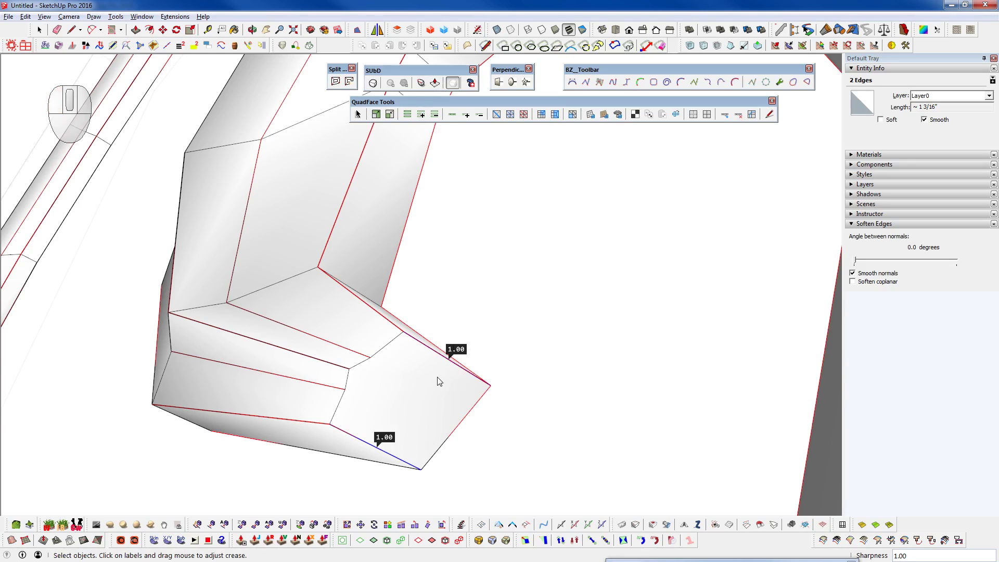
pyautogui.hotkey('shift', 'c')
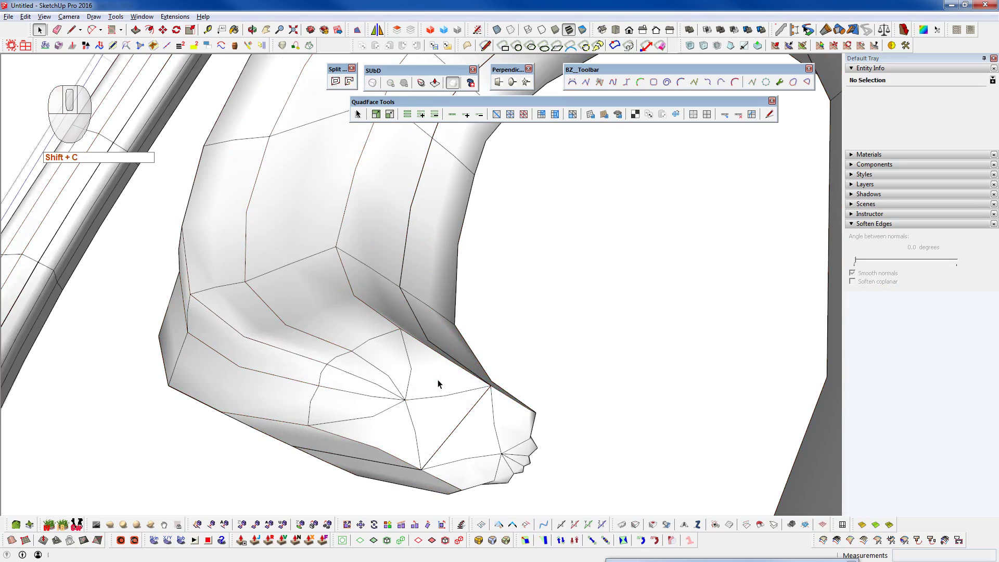
# Examine the complete scroll bar and its curled tips from several views, and select the bar component
pyautogui.moveTo(438, 384); pyautogui.dragTo(483, 495, button='middle')
pyautogui.scroll(-6, 436, 351)
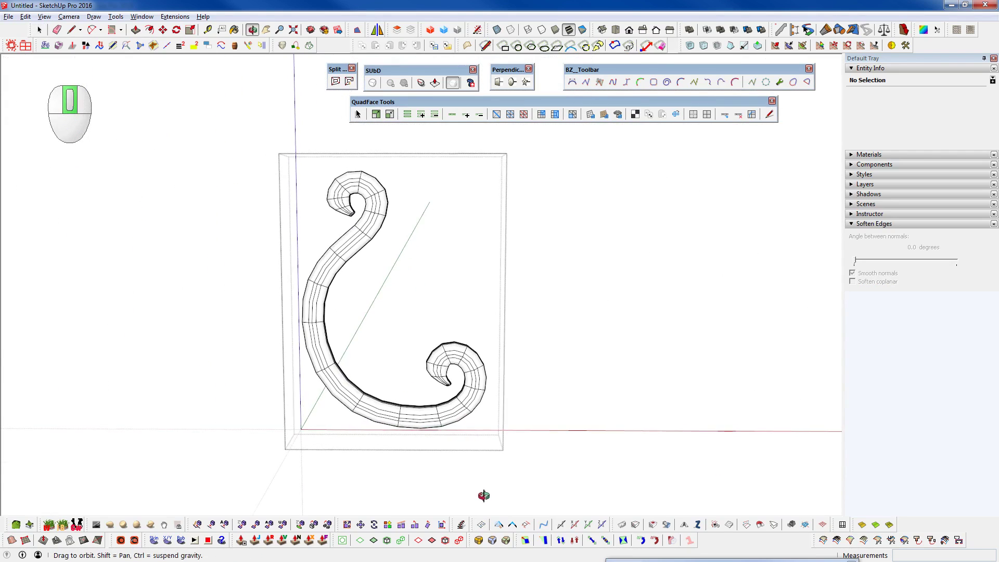
pyautogui.scroll(5, 364, 218)
pyautogui.scroll(-4, 373, 218)
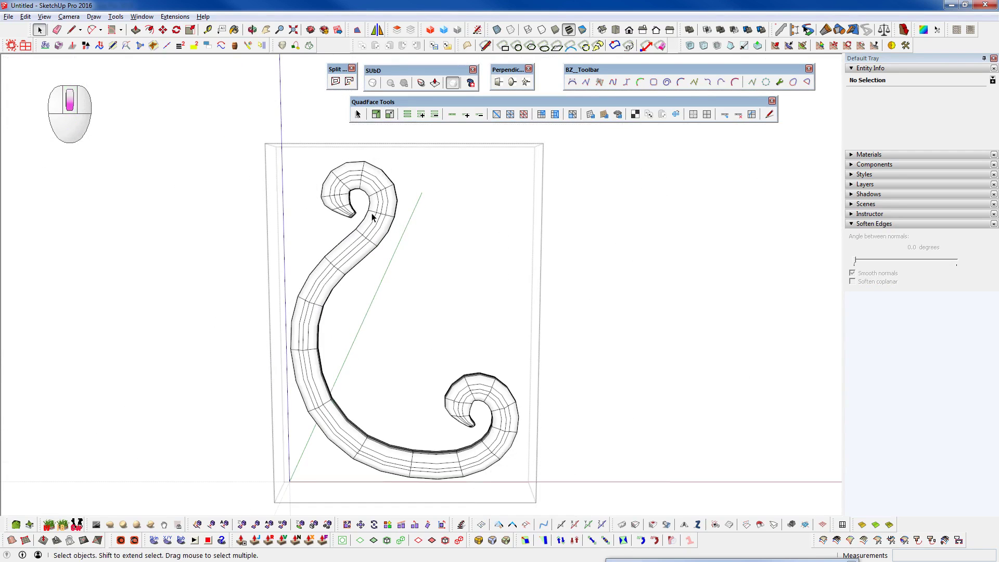
pyautogui.scroll(-1, 372, 218)
pyautogui.moveTo(381, 222); pyautogui.dragTo(73, 270, button='middle')
pyautogui.scroll(6, 404, 211)
pyautogui.moveTo(468, 212); pyautogui.dragTo(406, 233, button='middle')
pyautogui.scroll(-6, 366, 173)
pyautogui.click(360, 192)
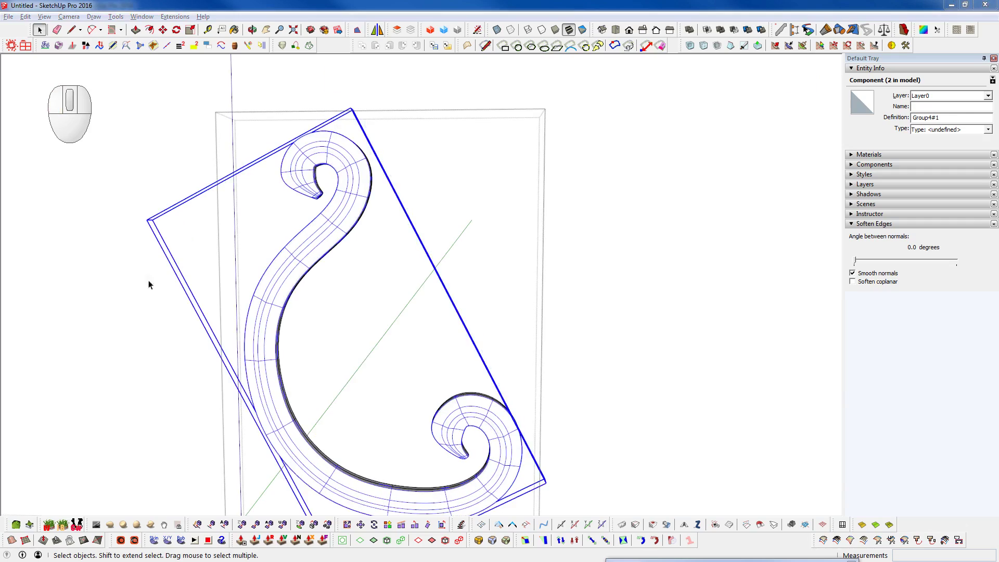
# Set the crease sharpness of the two lengthwise edge loops on the bar half's outer and inner sides to 0.67
pyautogui.keyDown('shift'); pyautogui.moveTo(453, 441); pyautogui.dragTo(436, 169, button='middle'); pyautogui.keyUp('shift')
pyautogui.scroll(5, 413, 350)
pyautogui.moveTo(427, 376); pyautogui.dragTo(312, 331, button='middle')
pyautogui.press('space')
pyautogui.scroll(3, 305, 361)
pyautogui.scroll(2, 313, 368)
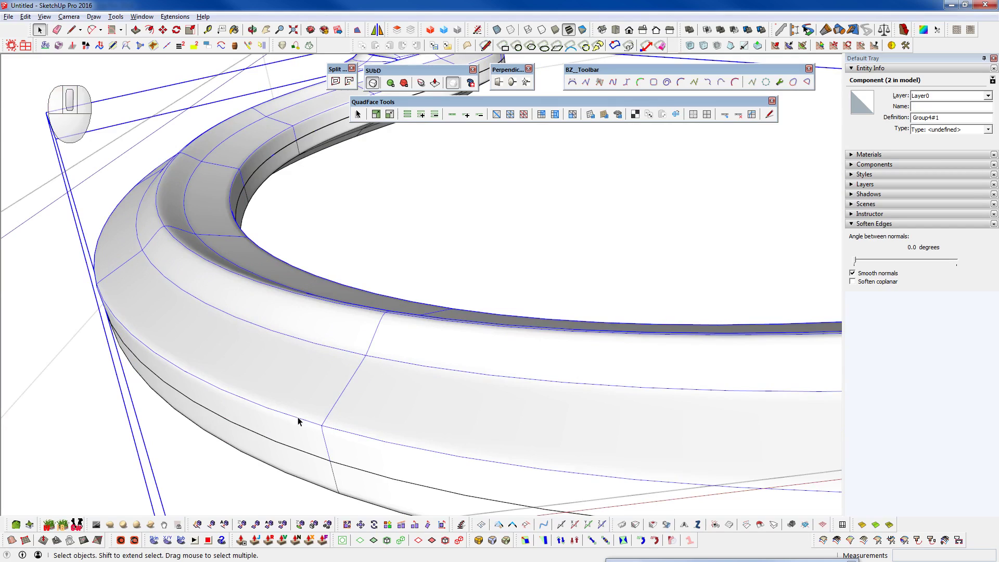
pyautogui.click(298, 421)
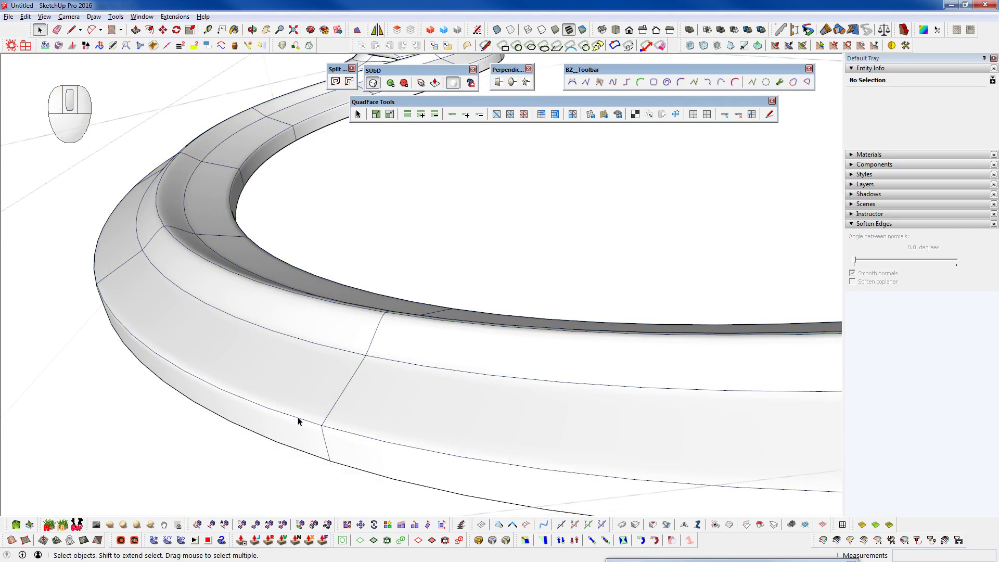
pyautogui.click(300, 418)
pyautogui.press('shift')
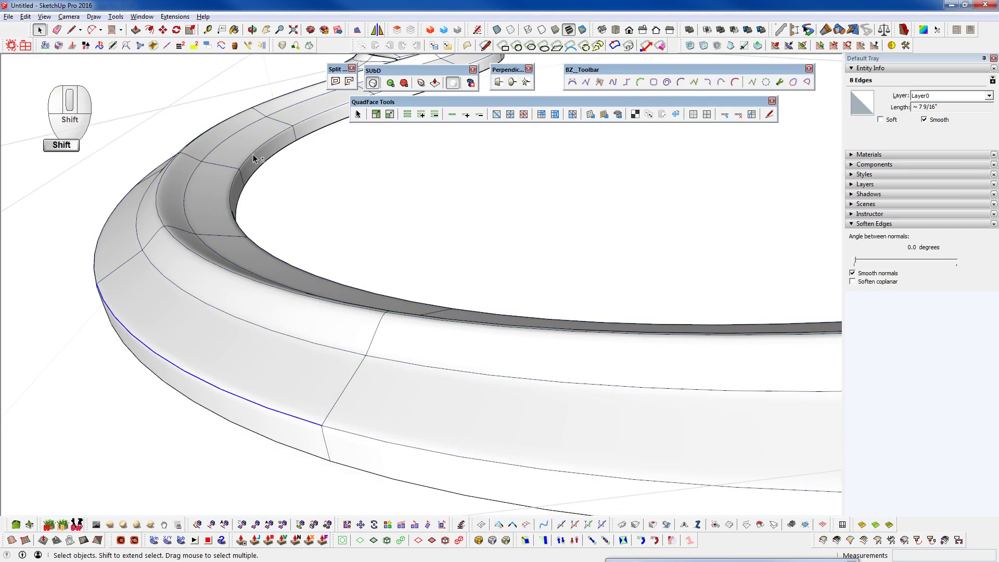
pyautogui.keyDown('shift'); pyautogui.click(253, 159); pyautogui.keyUp('shift')
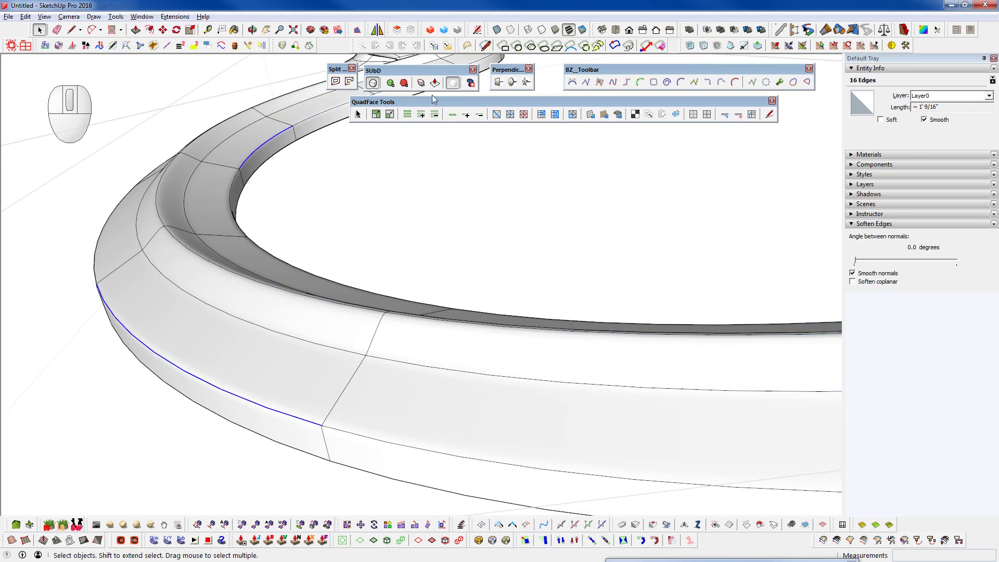
pyautogui.click(421, 83)
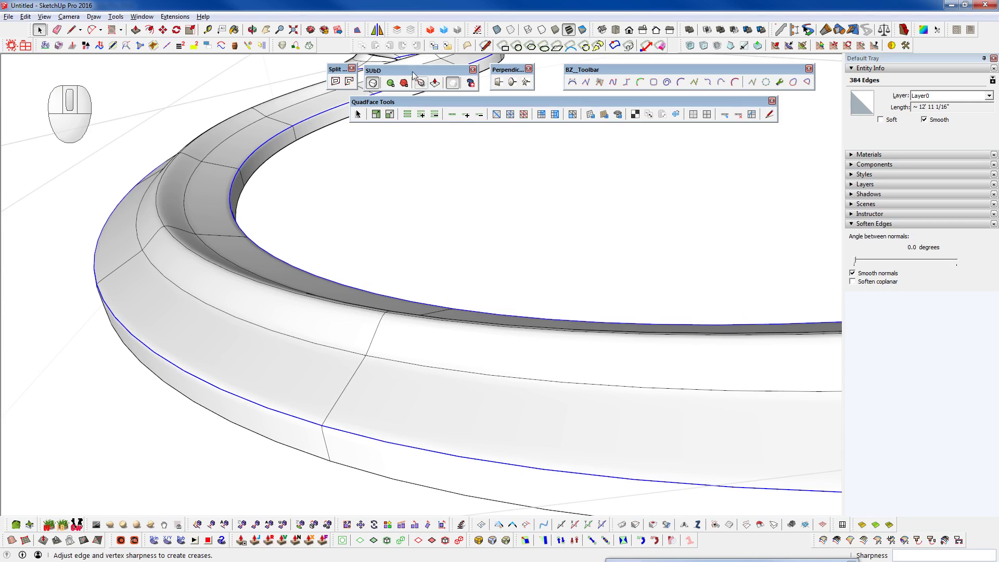
pyautogui.moveTo(222, 186); pyautogui.dragTo(194, 244)
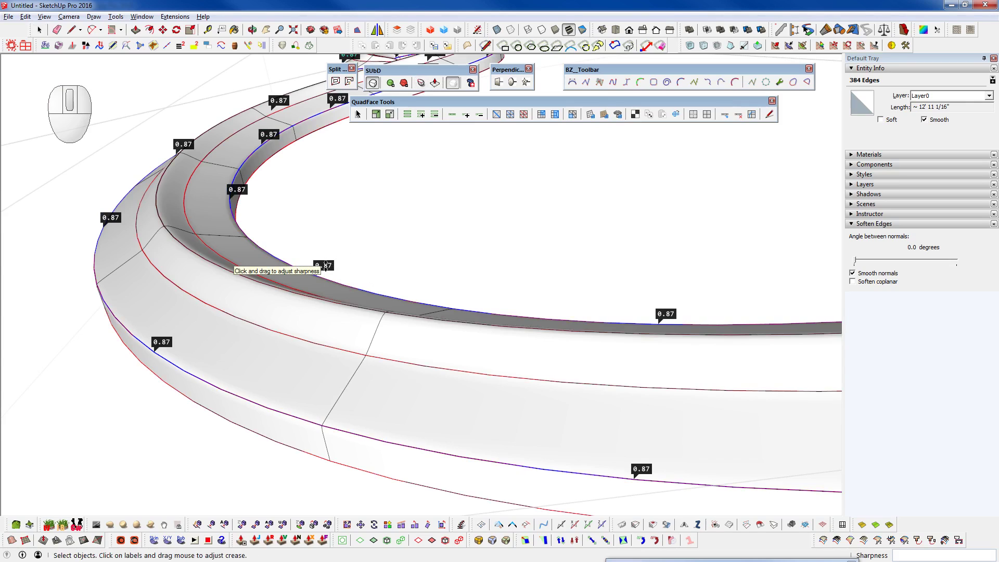
pyautogui.moveTo(325, 265); pyautogui.dragTo(325, 275)
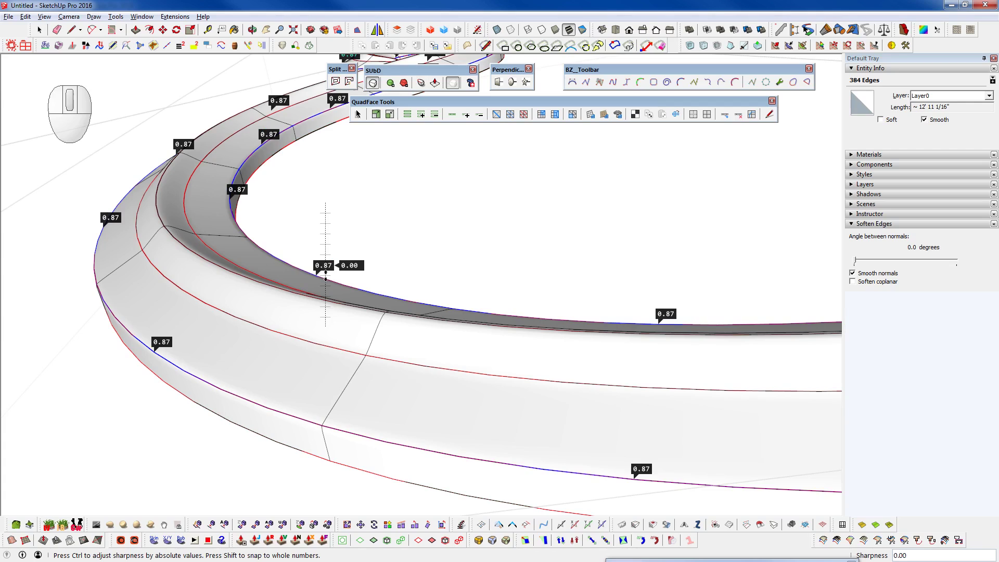
pyautogui.moveTo(325, 279); pyautogui.dragTo(325, 280)
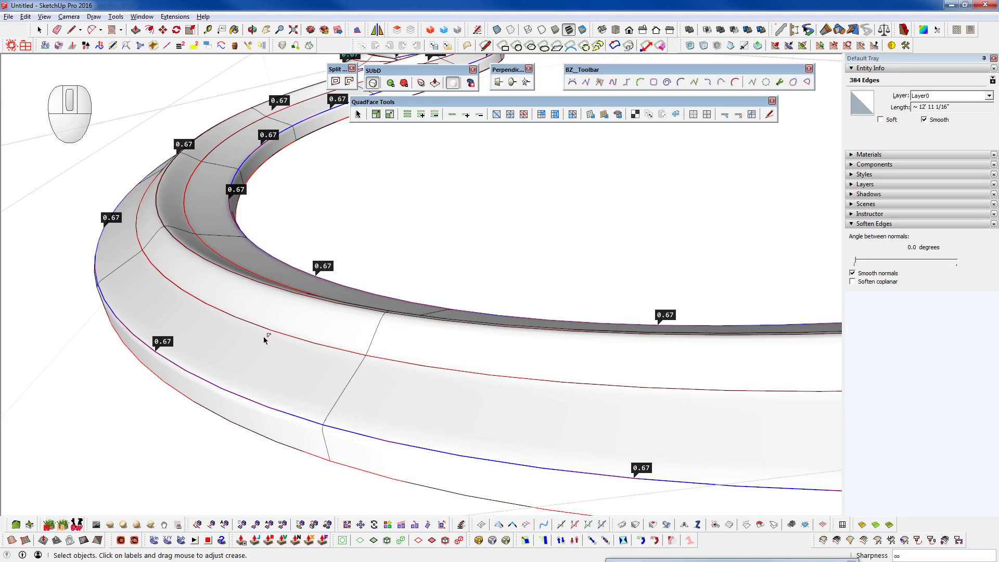
pyautogui.press('space')
pyautogui.hotkey('shift', 'c')
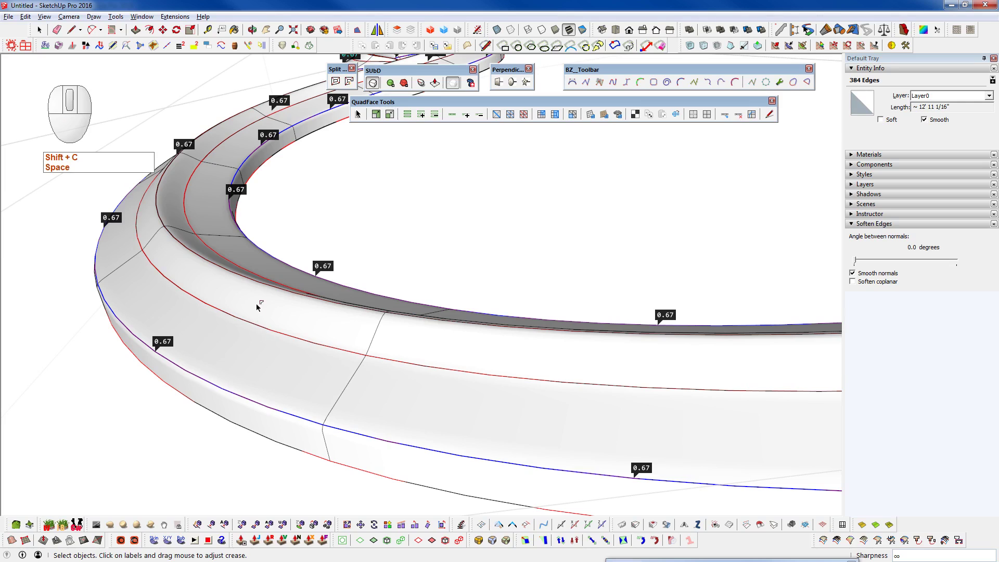
pyautogui.press('space')
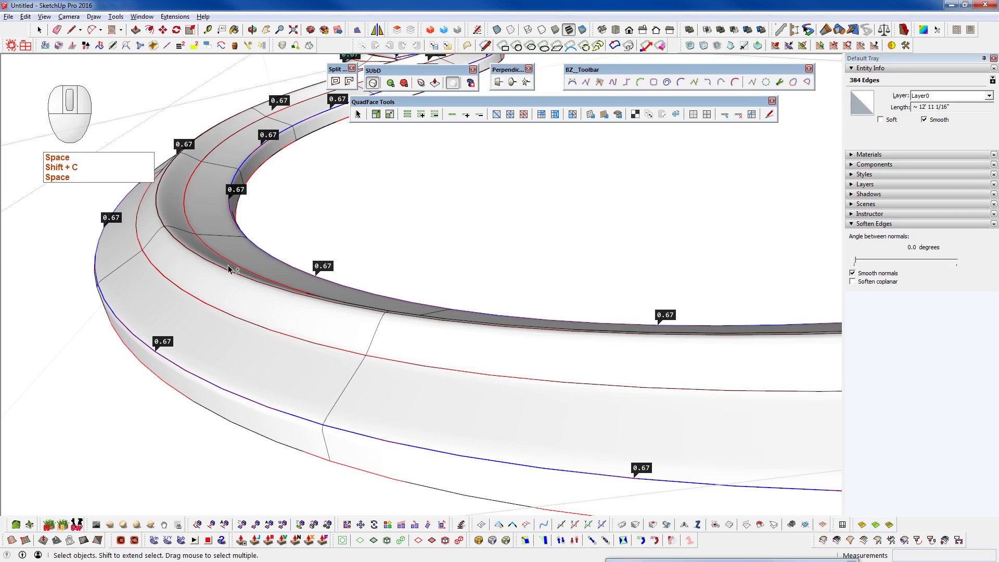
# Close the bar half and its enclosing group to return to the model with the reference photo
pyautogui.scroll(5, 229, 269)
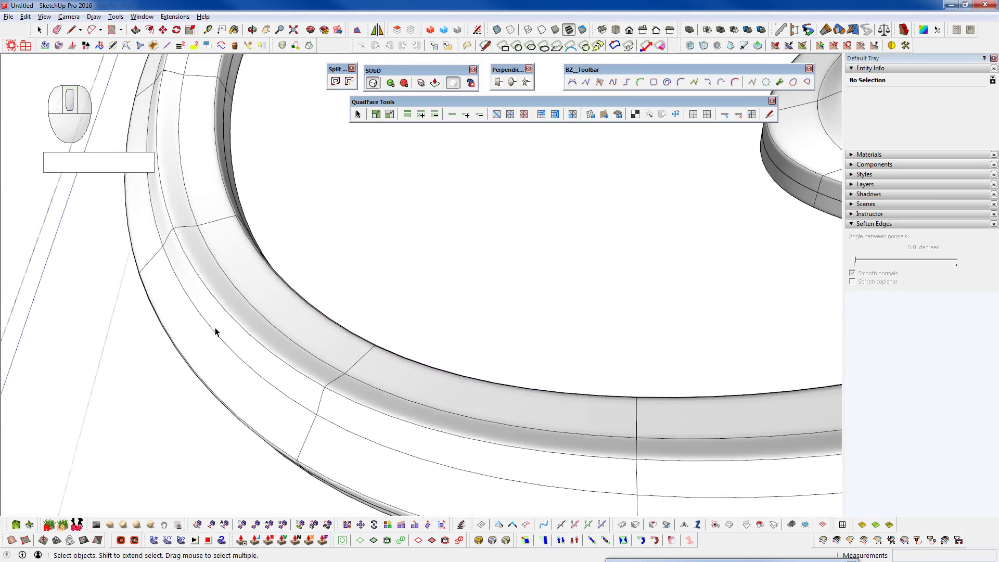
pyautogui.scroll(-5, 217, 329)
pyautogui.moveTo(446, 394); pyautogui.dragTo(391, 409, button='middle')
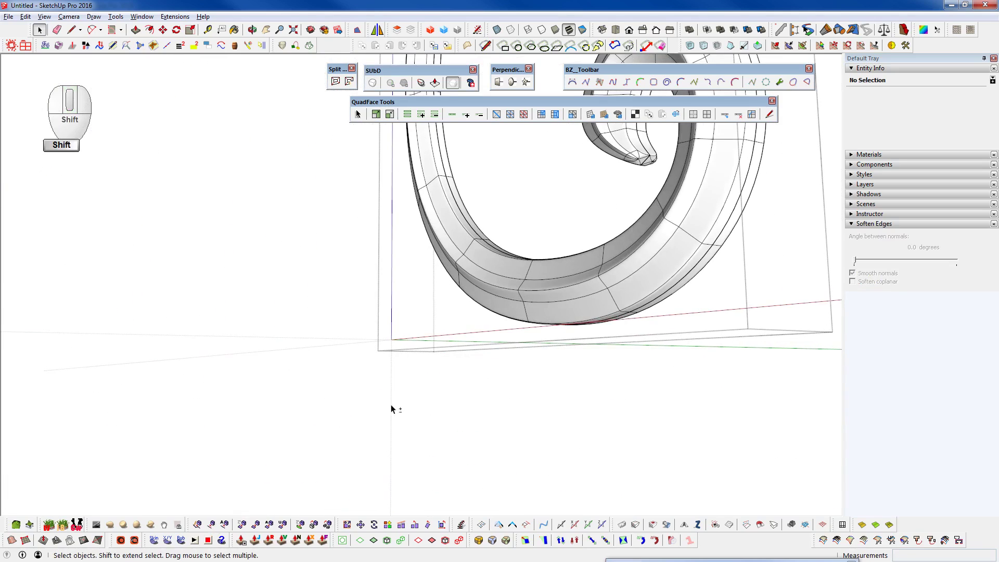
pyautogui.keyDown('shift'); pyautogui.moveTo(573, 289); pyautogui.dragTo(464, 466, button='middle'); pyautogui.keyUp('shift')
pyautogui.scroll(-2, 463, 467)
pyautogui.hotkey('shift', 'c')
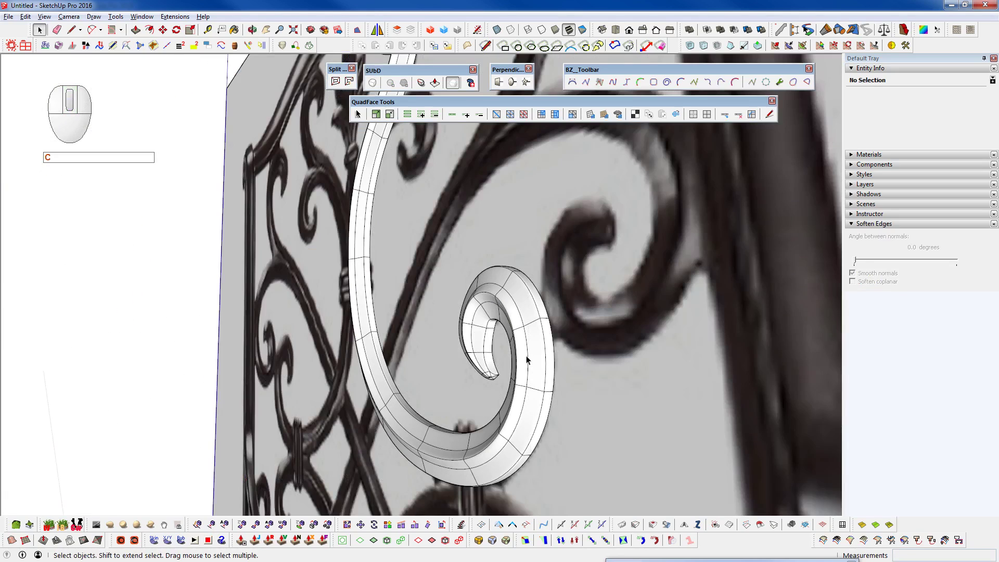
pyautogui.click(526, 359)
pyautogui.press('r')
pyautogui.moveTo(412, 357); pyautogui.dragTo(270, 298, button='middle')
pyautogui.scroll(7, 390, 283)
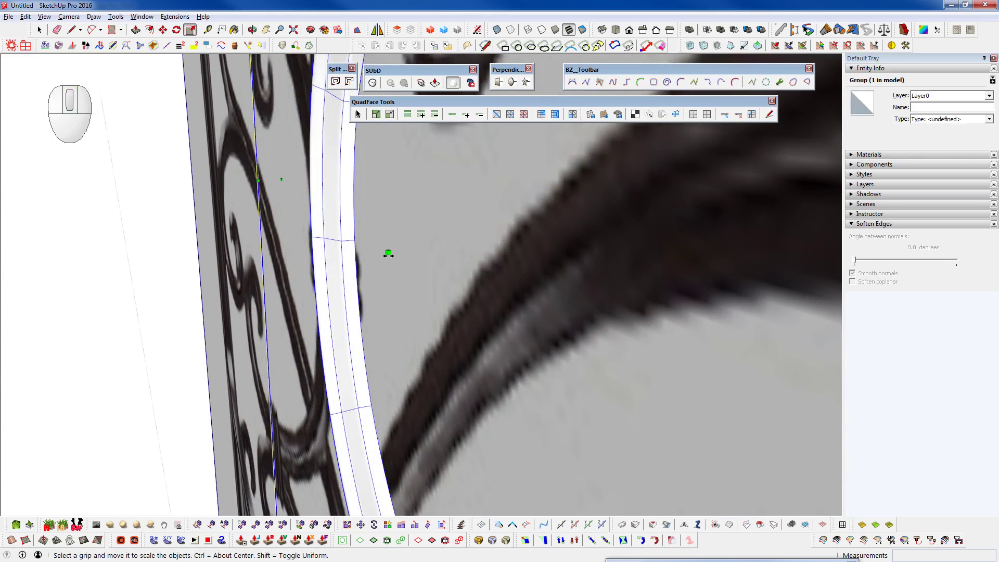
pyautogui.press('F3')
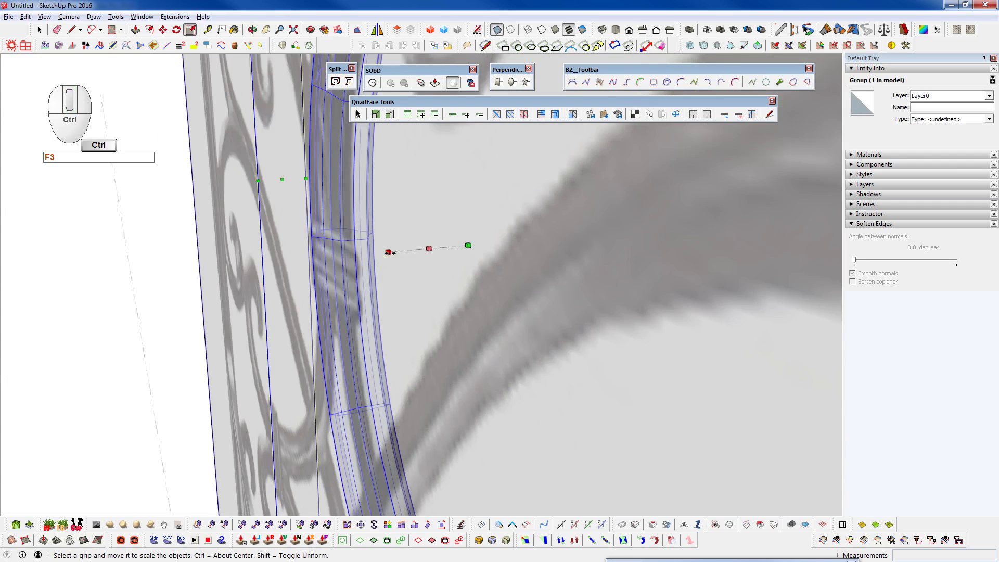
pyautogui.keyDown('ctrl'); pyautogui.click(389, 252); pyautogui.keyUp('ctrl')
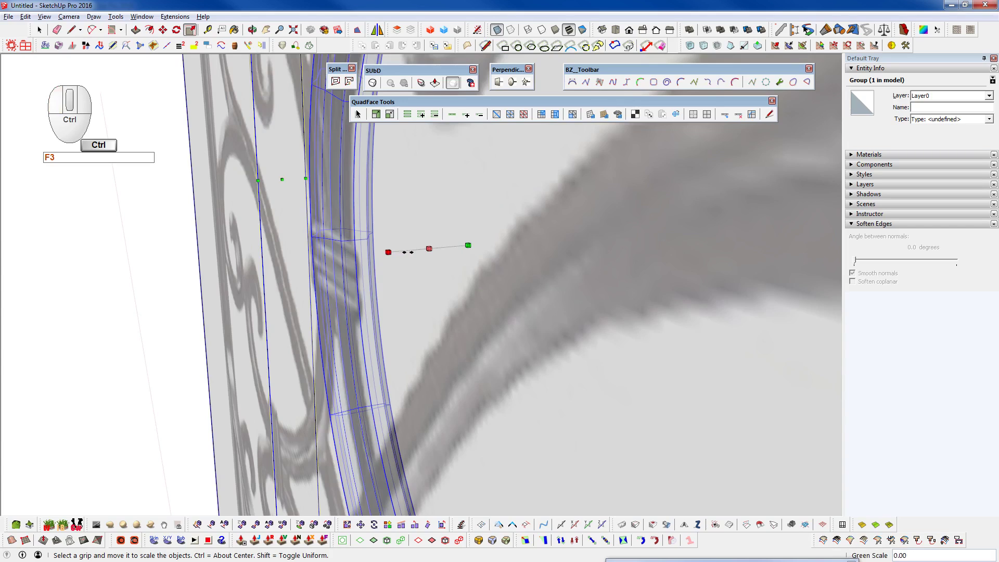
pyautogui.press('space')
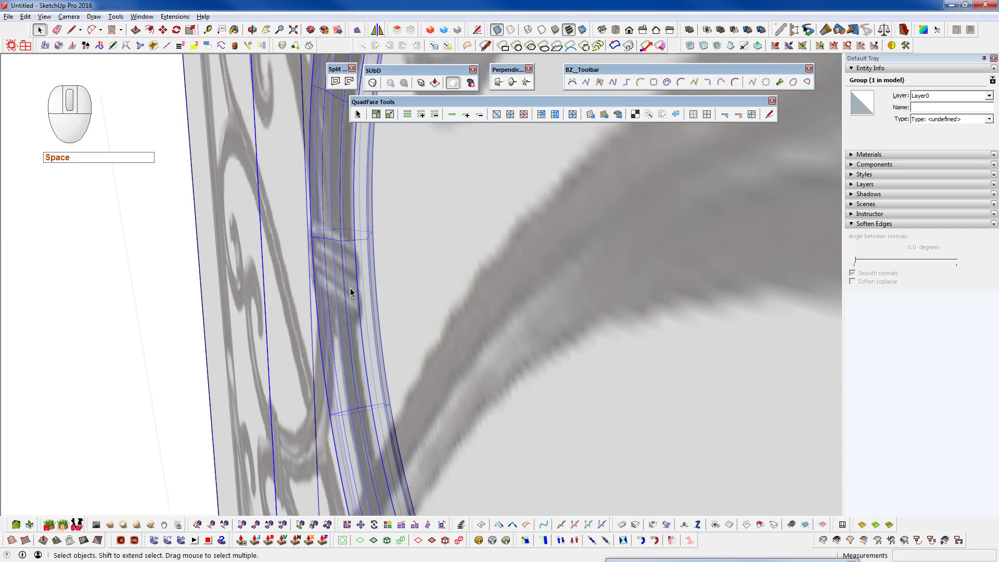
# Open the scroll bar's group and combine both bar halves into one nested group
pyautogui.doubleClick(350, 286)
pyautogui.scroll(-1, 350, 285)
pyautogui.hotkey('ctrl', 'a')
pyautogui.hotkey('shift', 'g')
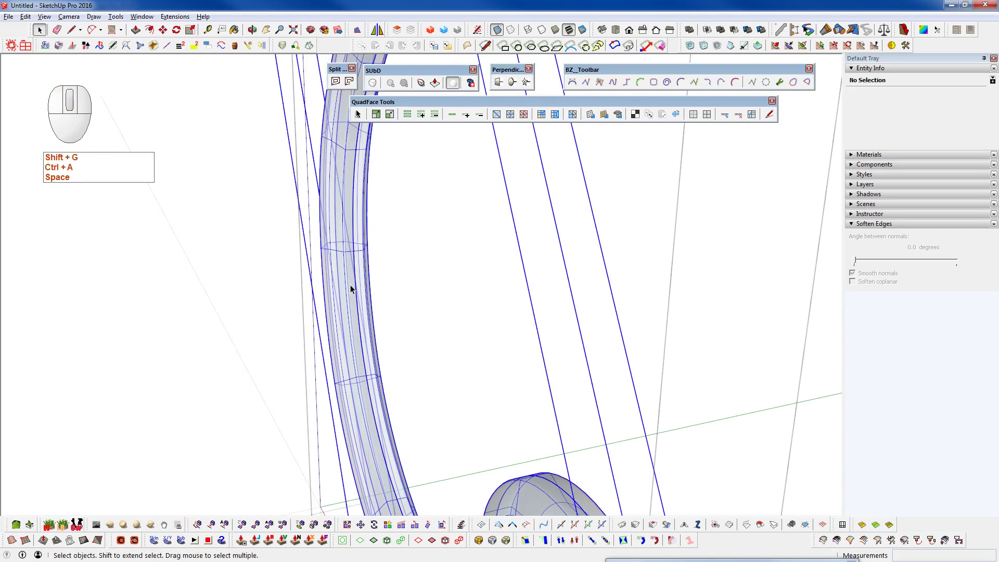
# Thin the nested bar group by scaling it about its centre along the green axis, first by 0.76 and again by 0.79
pyautogui.scroll(-3, 351, 288)
pyautogui.press('r')
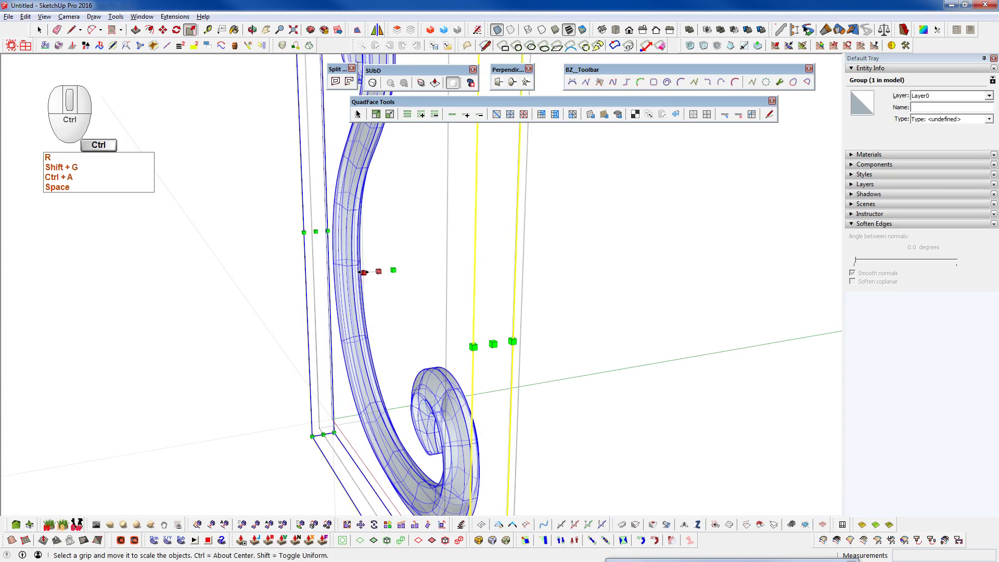
pyautogui.moveTo(362, 272); pyautogui.dragTo(366, 272)
pyautogui.press('F3')
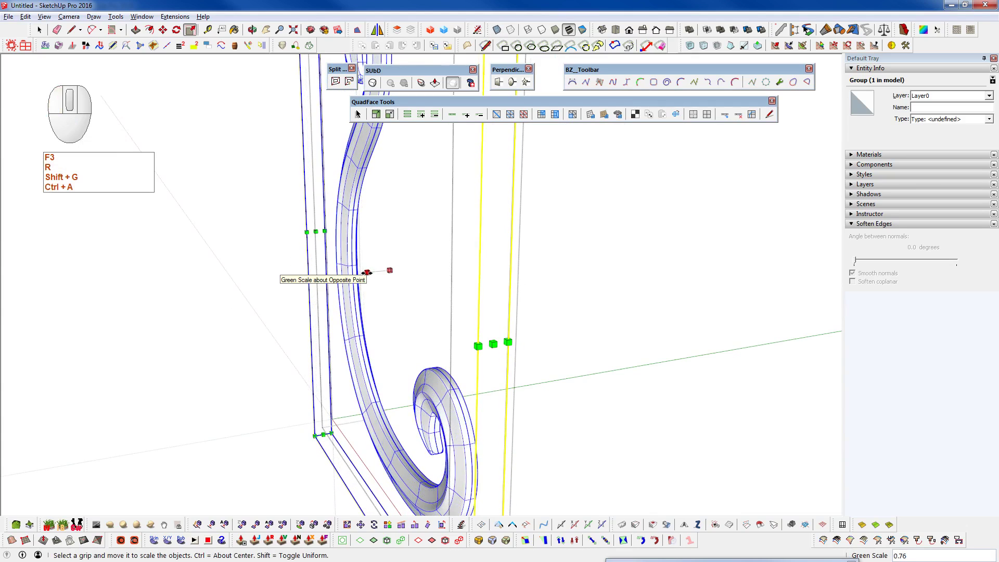
pyautogui.moveTo(367, 372); pyautogui.dragTo(359, 431, button='middle')
pyautogui.keyDown('ctrl'); pyautogui.moveTo(354, 297); pyautogui.dragTo(359, 299); pyautogui.keyUp('ctrl')
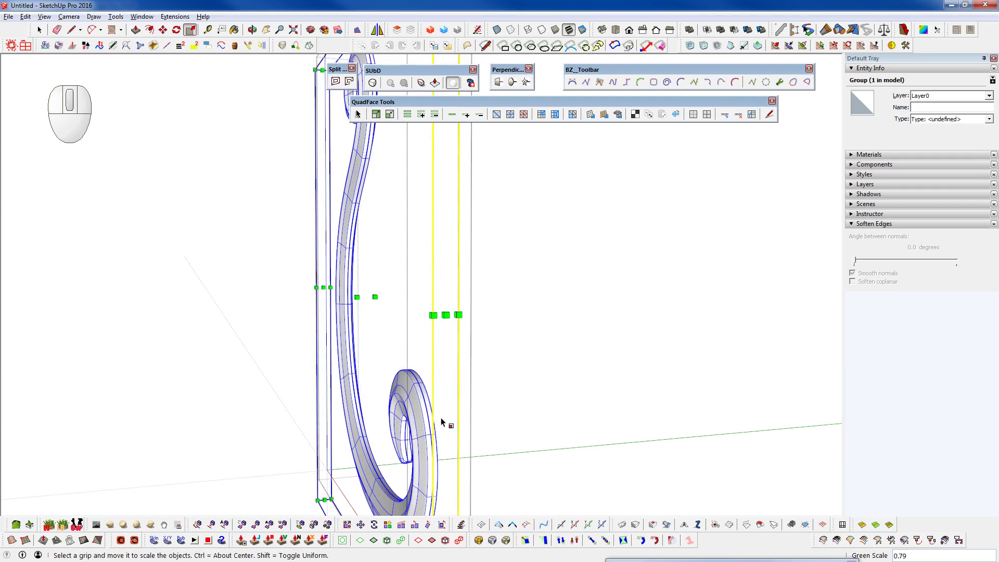
# Show the hidden geometry and examine the density of the subdivided mesh along the scroll bar
pyautogui.moveTo(446, 420); pyautogui.dragTo(611, 397, button='middle')
pyautogui.press('h')
pyautogui.scroll(8, 564, 172)
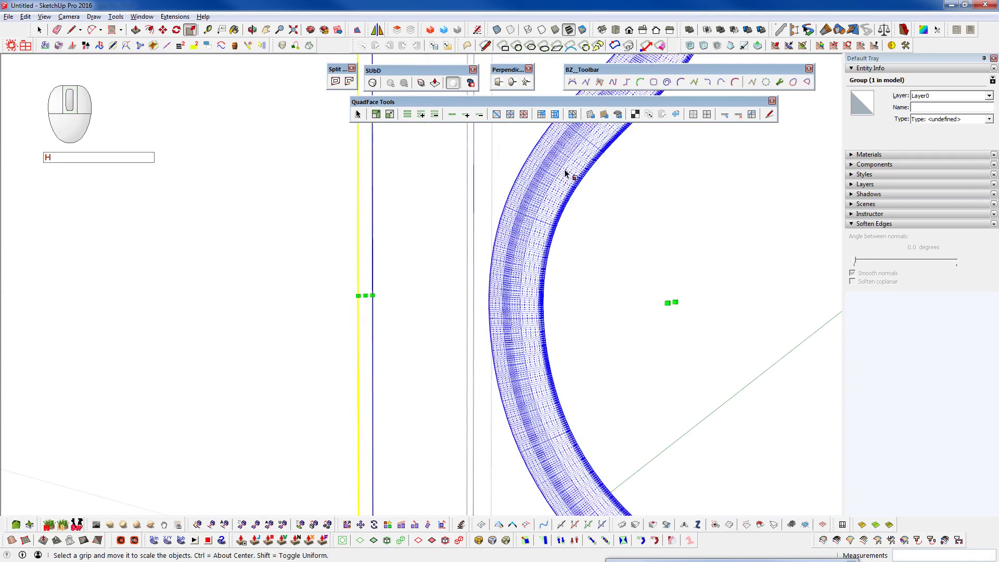
pyautogui.scroll(-8, 461, 249)
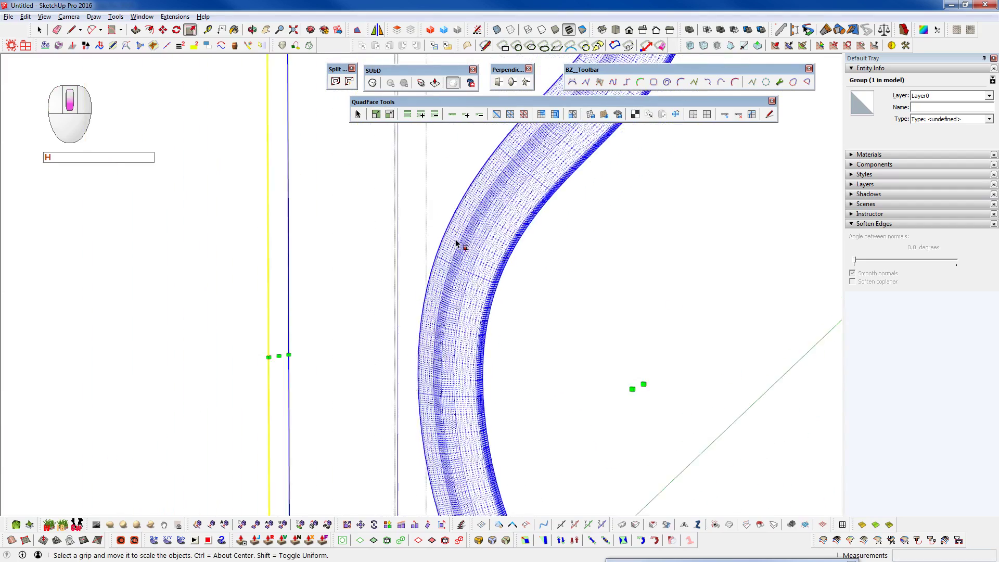
pyautogui.moveTo(459, 240); pyautogui.dragTo(415, 375, button='middle')
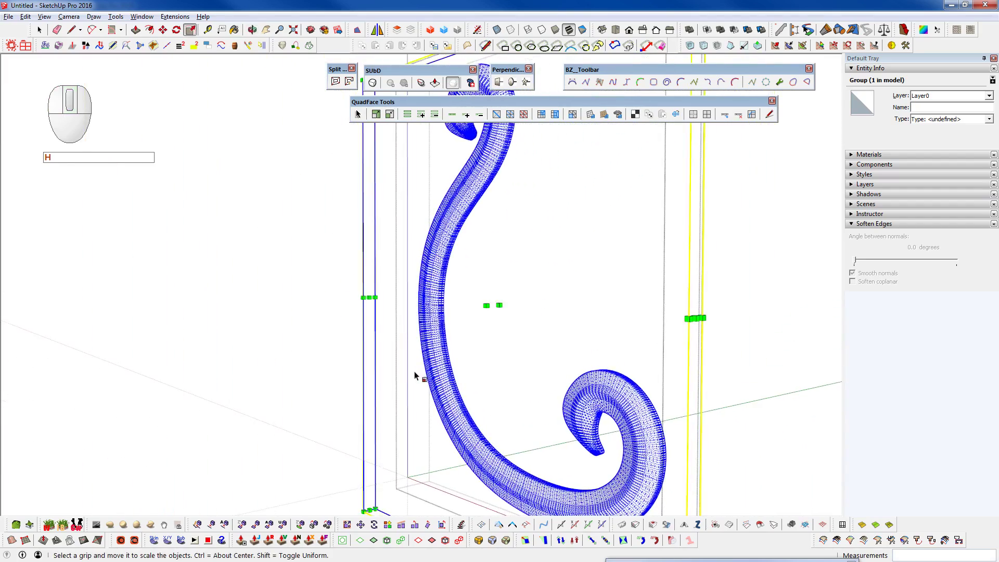
# Reduce the bar half's subdivision level, check its mesh up close, and turn off the hidden geometry display
pyautogui.press('space')
pyautogui.click(373, 82)
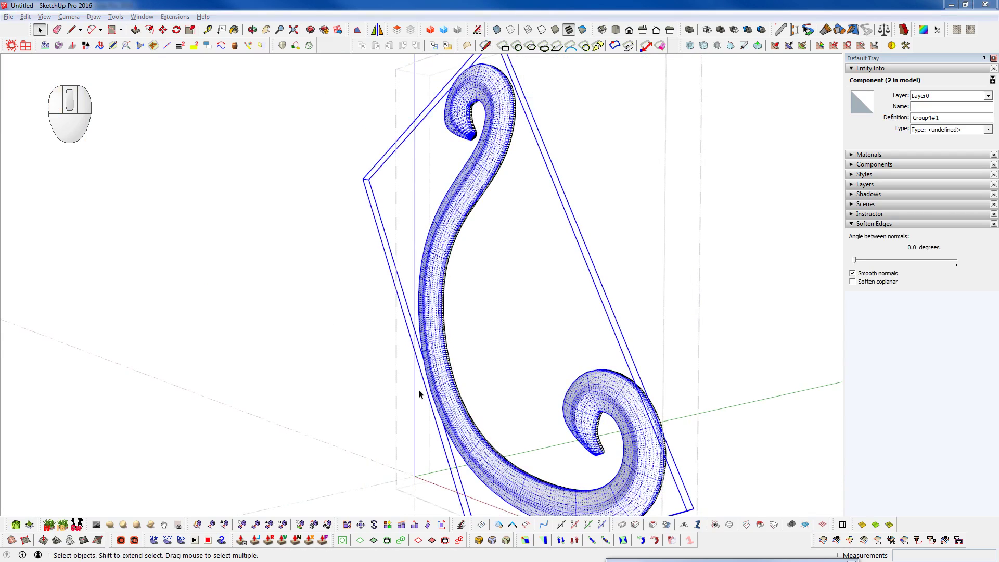
pyautogui.moveTo(419, 394)
pyautogui.mouseDown(button='middle')
pyautogui.moveTo(555, 305)
pyautogui.moveTo(421, 395)
pyautogui.moveTo(429, 386)
pyautogui.mouseUp(button='middle')
pyautogui.scroll(3, 440, 239)
pyautogui.scroll(4, 440, 240)
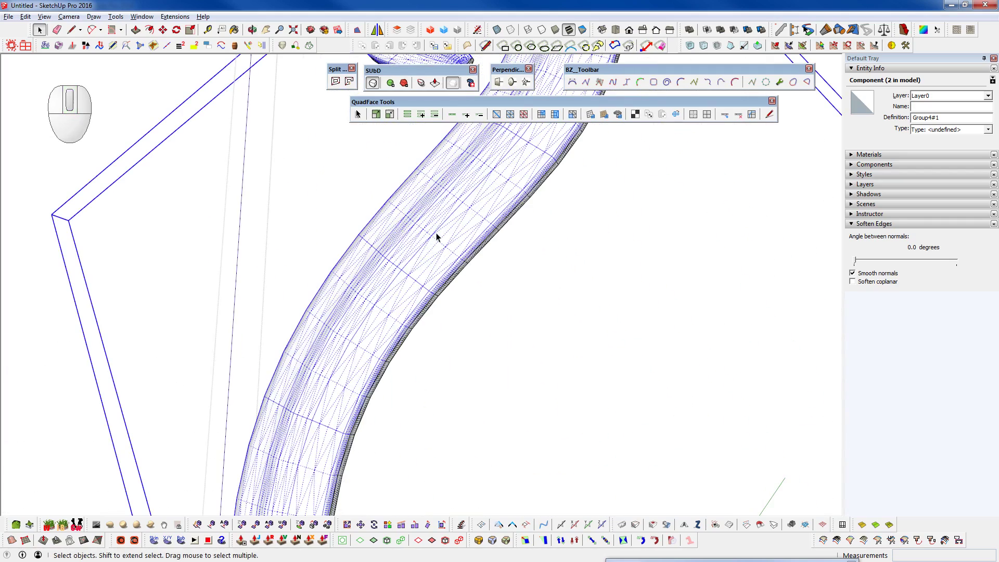
pyautogui.press('h')
pyautogui.scroll(-1, 410, 255)
pyautogui.scroll(-5, 410, 256)
pyautogui.moveTo(410, 256)
pyautogui.mouseDown(button='middle')
pyautogui.moveTo(404, 267)
pyautogui.moveTo(541, 352)
pyautogui.moveTo(480, 371)
pyautogui.moveTo(150, 361)
pyautogui.moveTo(357, 345)
pyautogui.moveTo(465, 397)
pyautogui.mouseUp(button='middle')
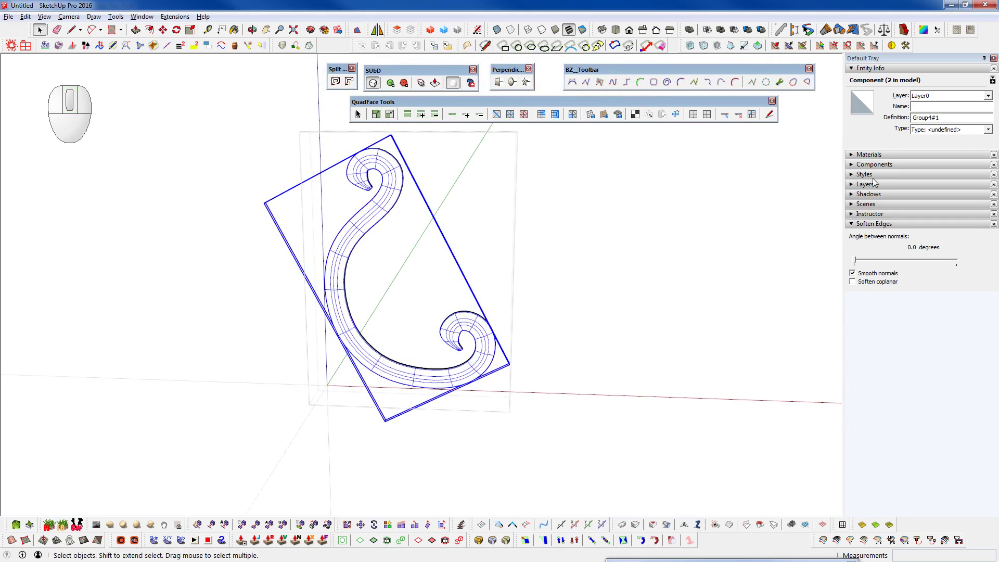
# Open the bar half, select all its connected geometry and paint it with the brown material Color M08
pyautogui.click(877, 155)
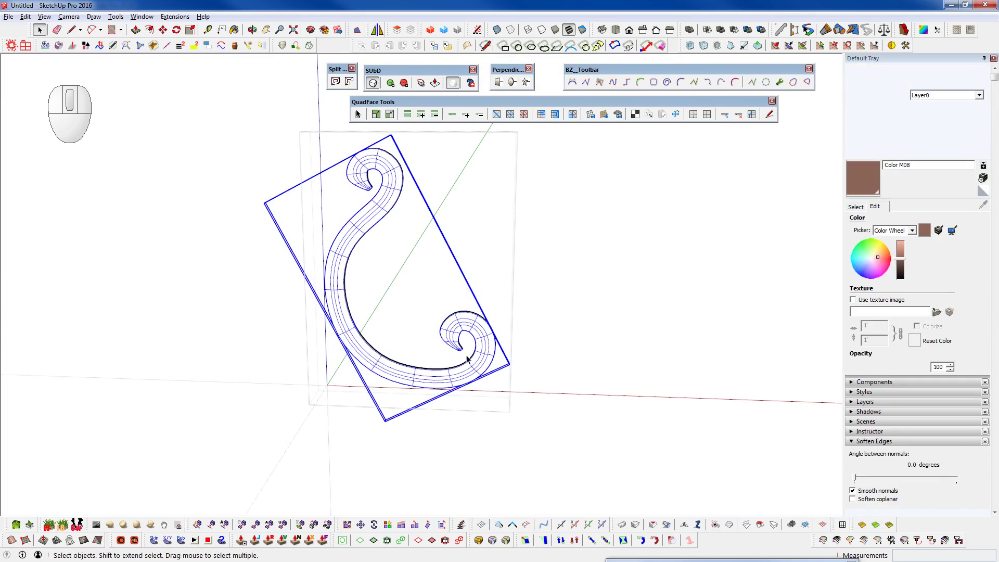
pyautogui.moveTo(479, 345); pyautogui.dragTo(460, 357, button='middle')
pyautogui.scroll(6, 475, 356)
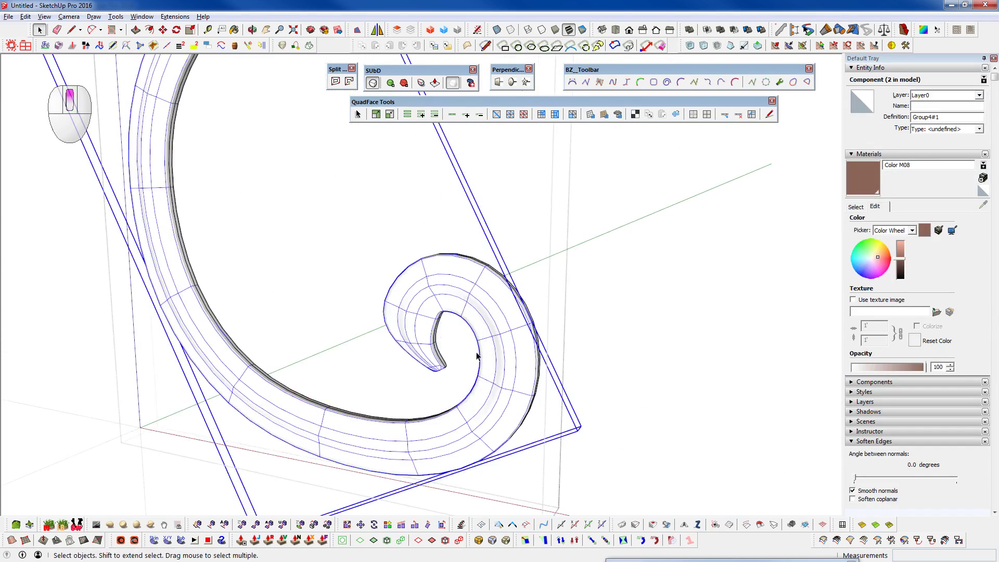
pyautogui.press('space')
pyautogui.click(532, 352)
pyautogui.moveTo(552, 360); pyautogui.dragTo(575, 373, button='middle')
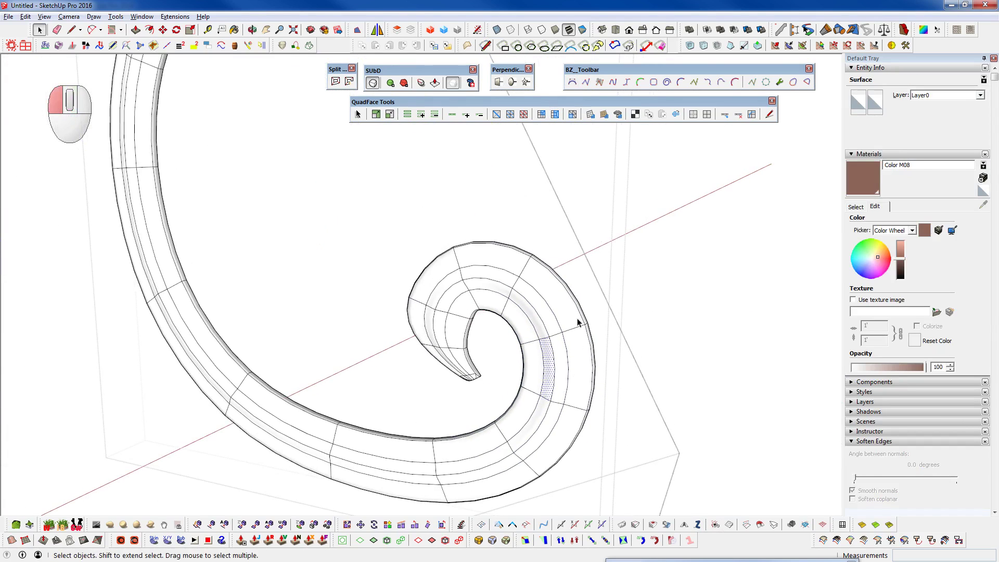
pyautogui.tripleClick(585, 371)
pyautogui.press('b')
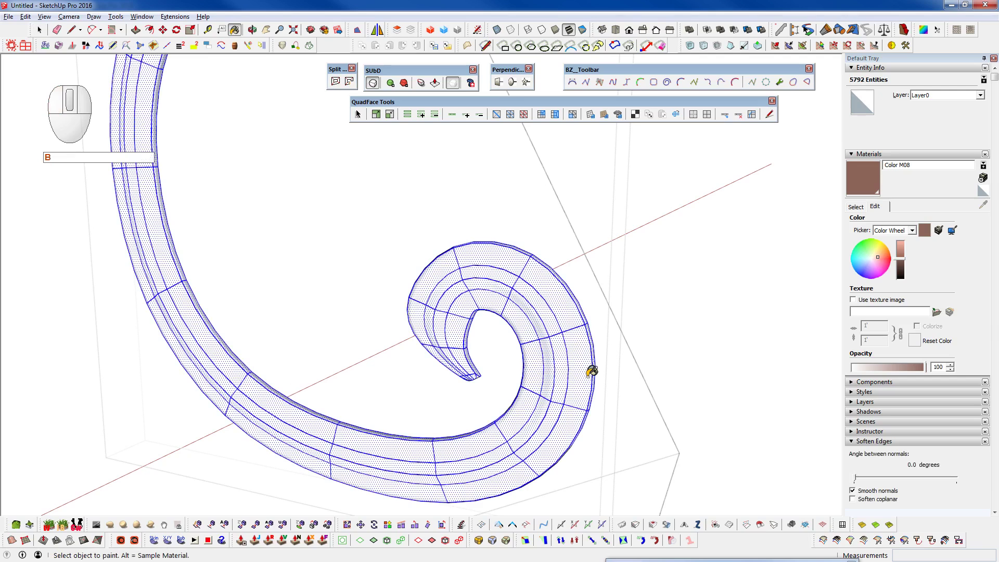
pyautogui.click(591, 371)
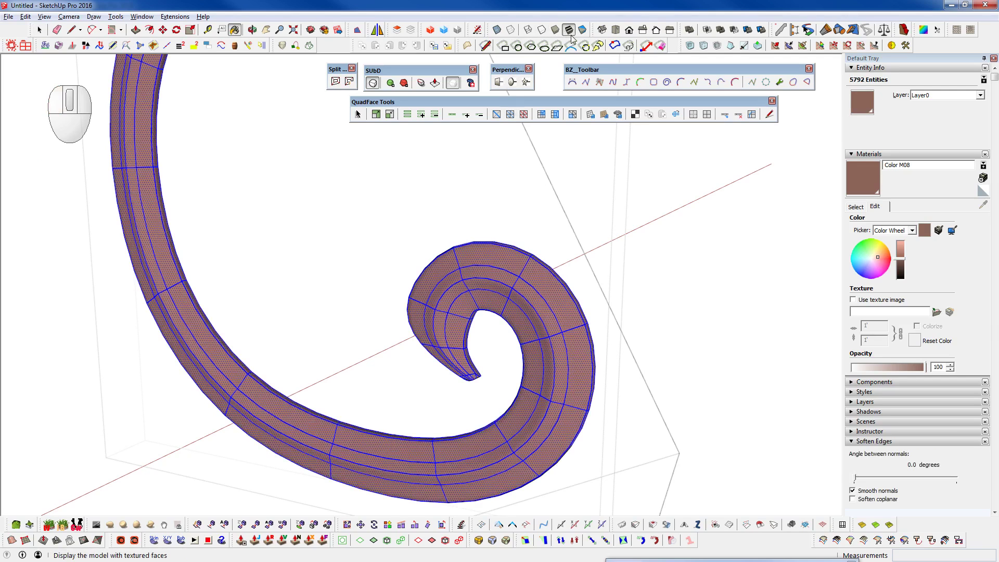
# Close the painted bar half and all enclosing groups, and compare the scroll bar with the chair in the reference photo
pyautogui.moveTo(569, 372); pyautogui.dragTo(559, 309, button='middle')
pyautogui.hotkey('shift', 'c')
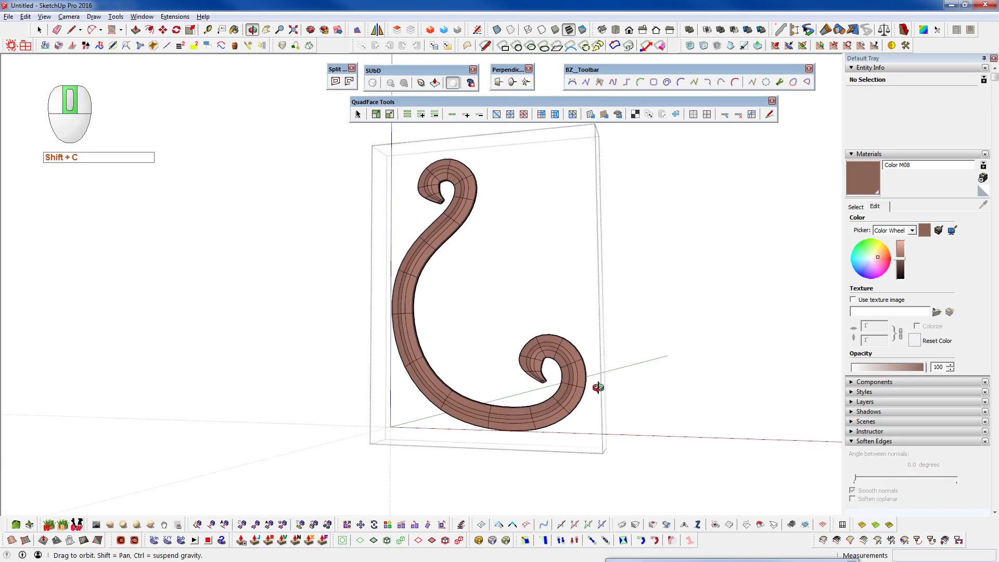
pyautogui.hotkey('shift', 'c')
pyautogui.moveTo(575, 393); pyautogui.dragTo(572, 391, button='middle')
pyautogui.hotkey('shift', 'c')
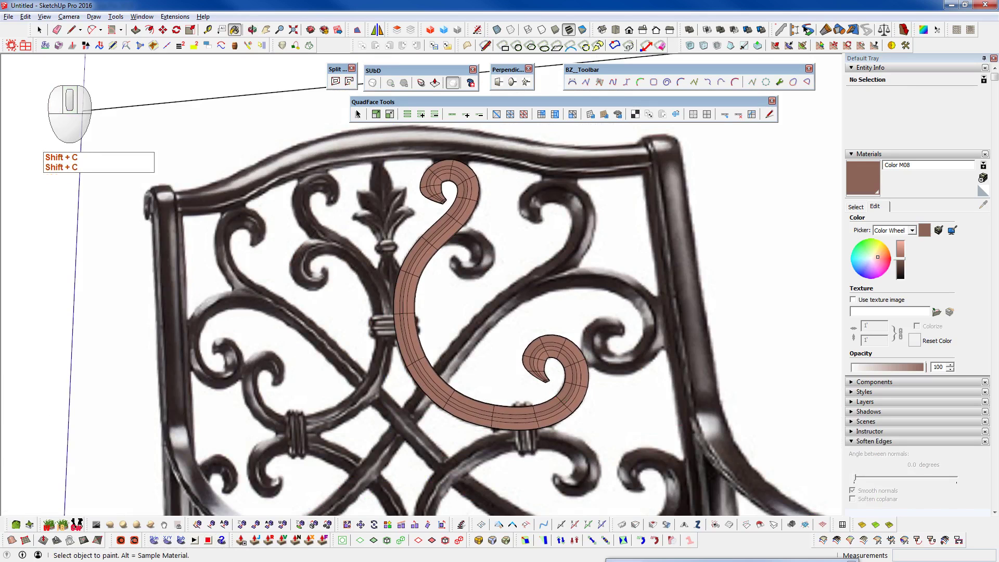
pyautogui.moveTo(516, 427); pyautogui.dragTo(577, 306, button='middle')
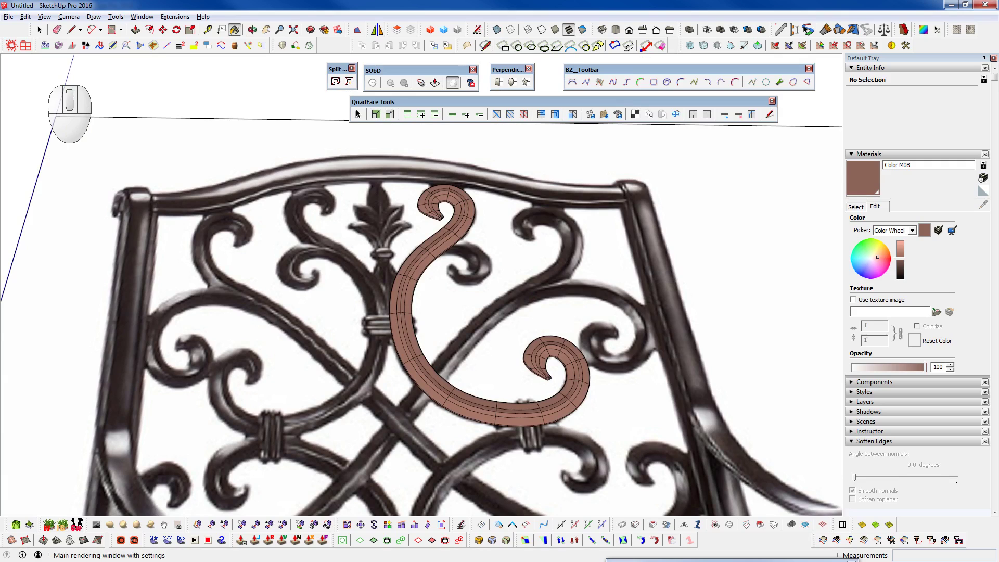
# Start an interactive Thea render of the model and inspect the scroll bar's shading and lower curl
pyautogui.click(366, 522)
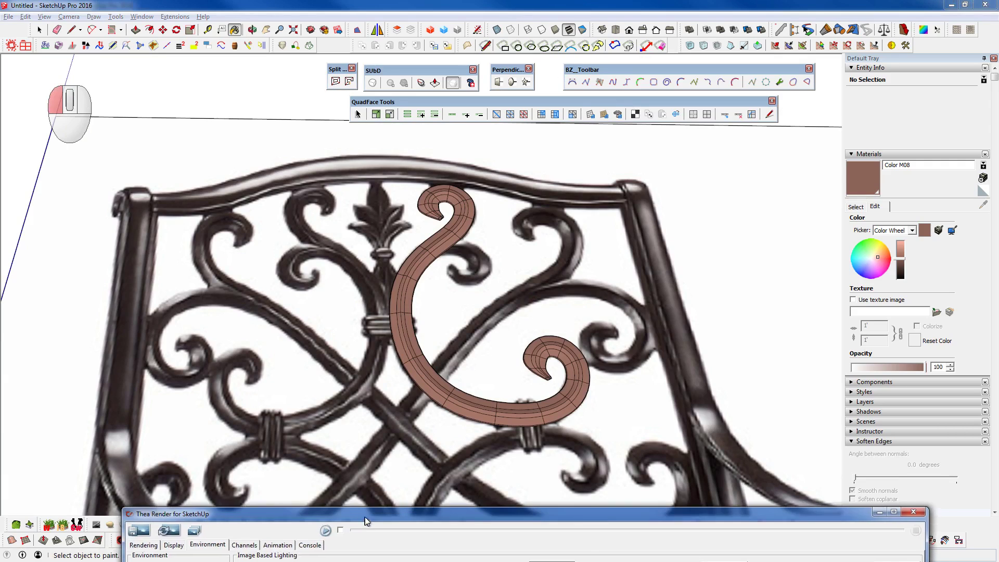
pyautogui.moveTo(365, 518)
pyautogui.mouseDown()
pyautogui.moveTo(370, 500)
pyautogui.moveTo(370, 524)
pyautogui.mouseUp()
pyautogui.click(332, 536)
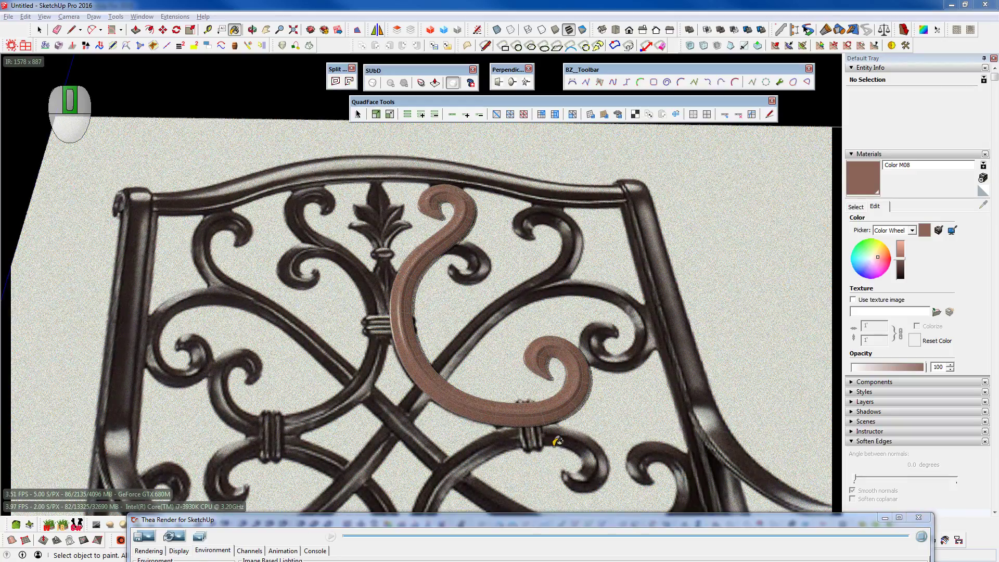
pyautogui.moveTo(531, 440)
pyautogui.mouseDown(button='middle')
pyautogui.moveTo(545, 438)
pyautogui.moveTo(539, 376)
pyautogui.mouseUp(button='middle')
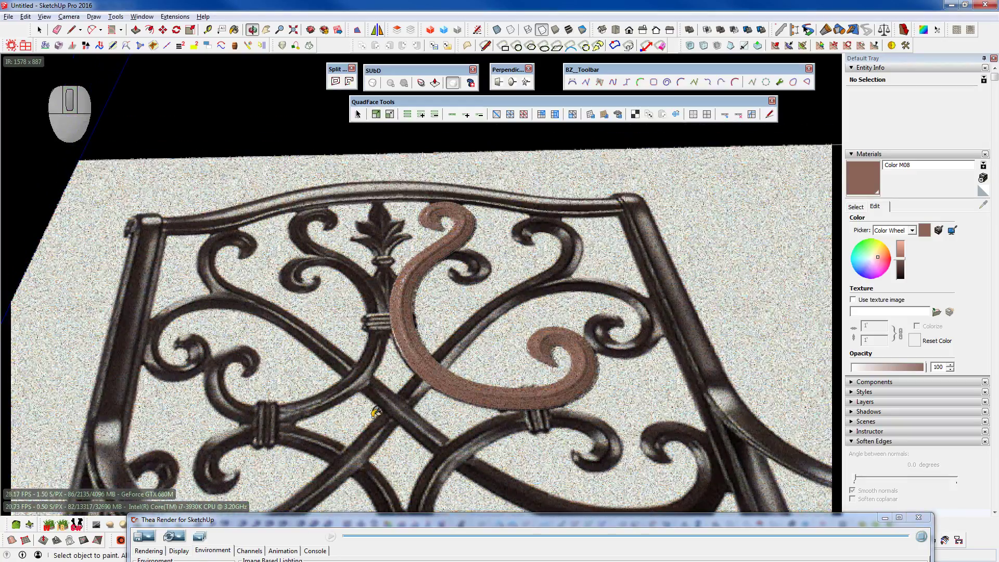
pyautogui.scroll(2, 531, 415)
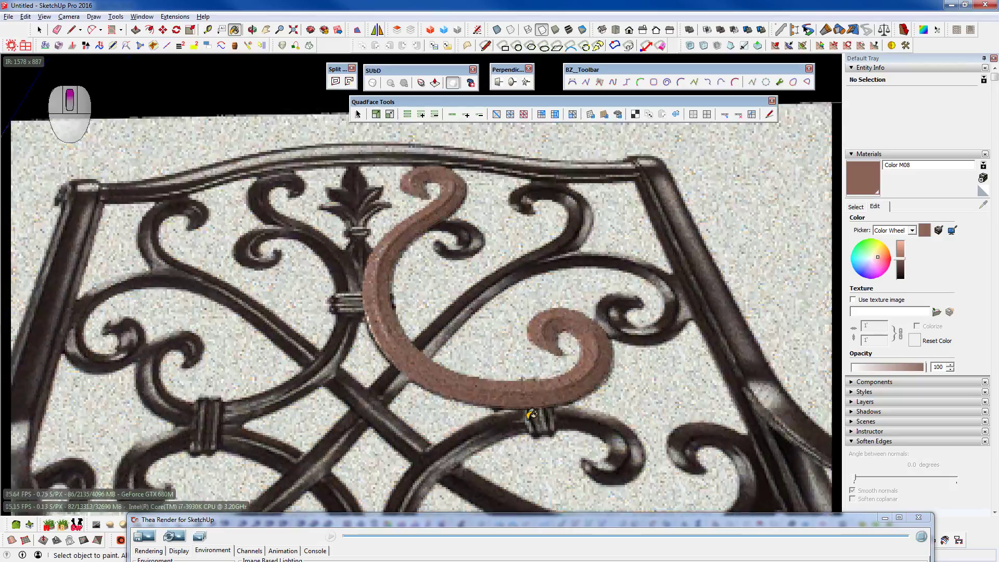
pyautogui.scroll(4, 530, 414)
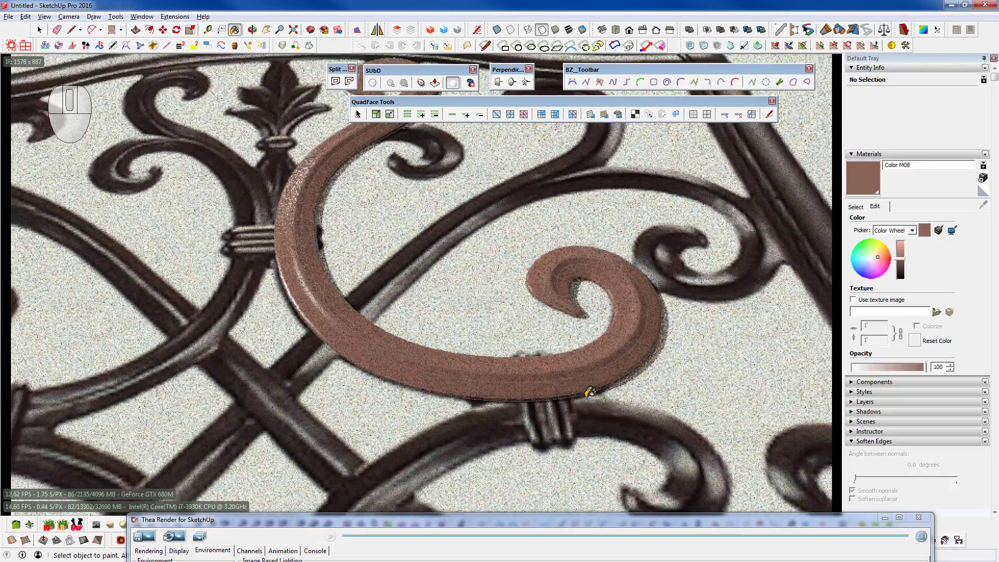
pyautogui.moveTo(590, 391)
pyautogui.mouseDown(button='middle')
pyautogui.moveTo(545, 316)
pyautogui.moveTo(379, 487)
pyautogui.mouseUp(button='middle')
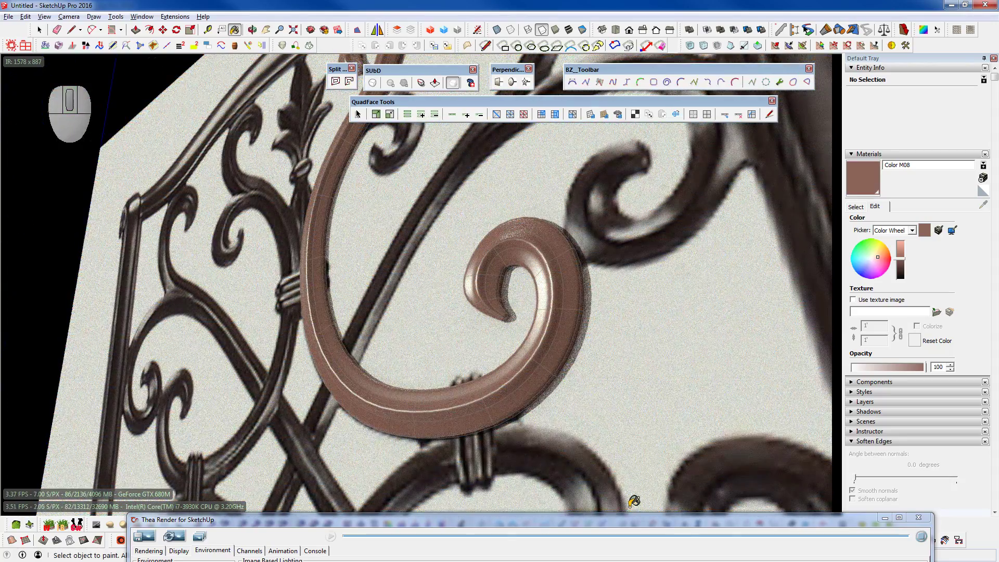
# Move the scroll bar group out in front of the reference photo and check it in the interactive render
pyautogui.moveTo(535, 401); pyautogui.dragTo(338, 461, button='middle')
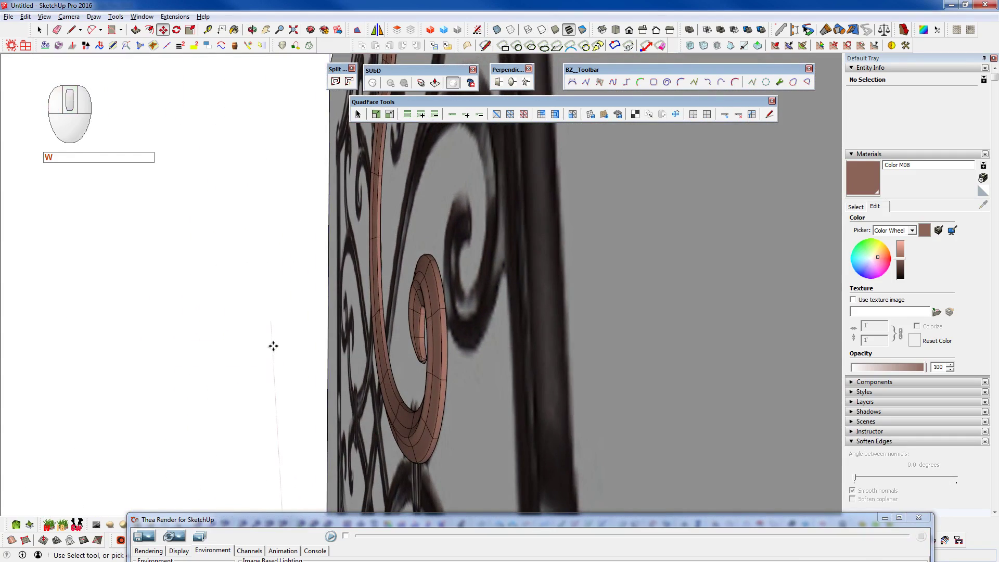
pyautogui.press('space')
pyautogui.click(436, 429)
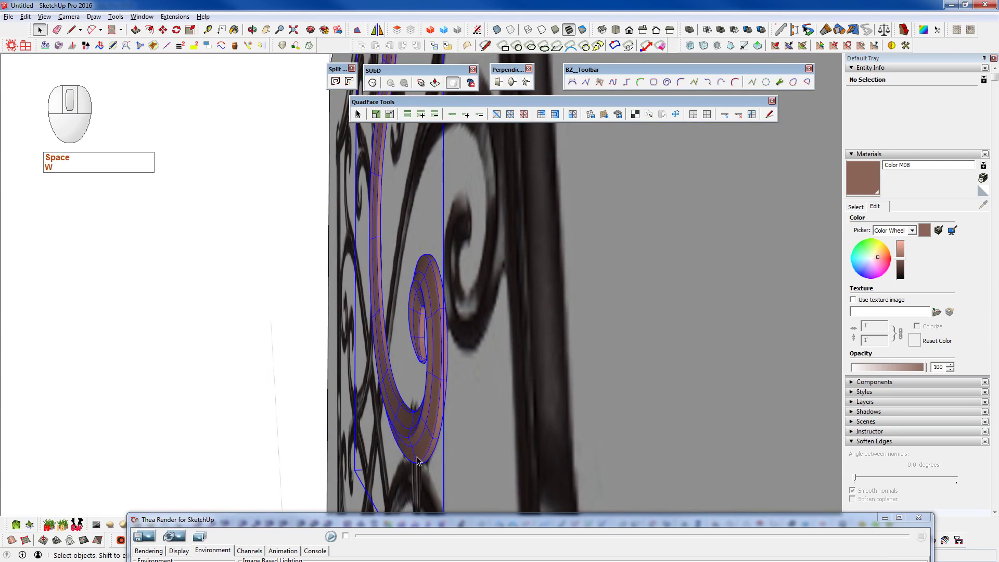
pyautogui.press('w')
pyautogui.click(282, 317)
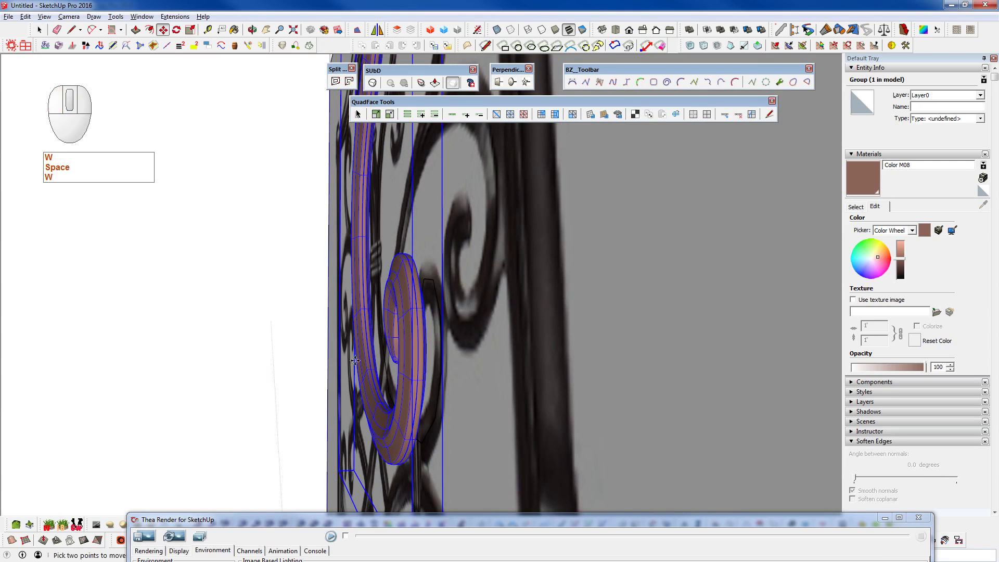
pyautogui.moveTo(354, 360); pyautogui.dragTo(492, 507, button='middle')
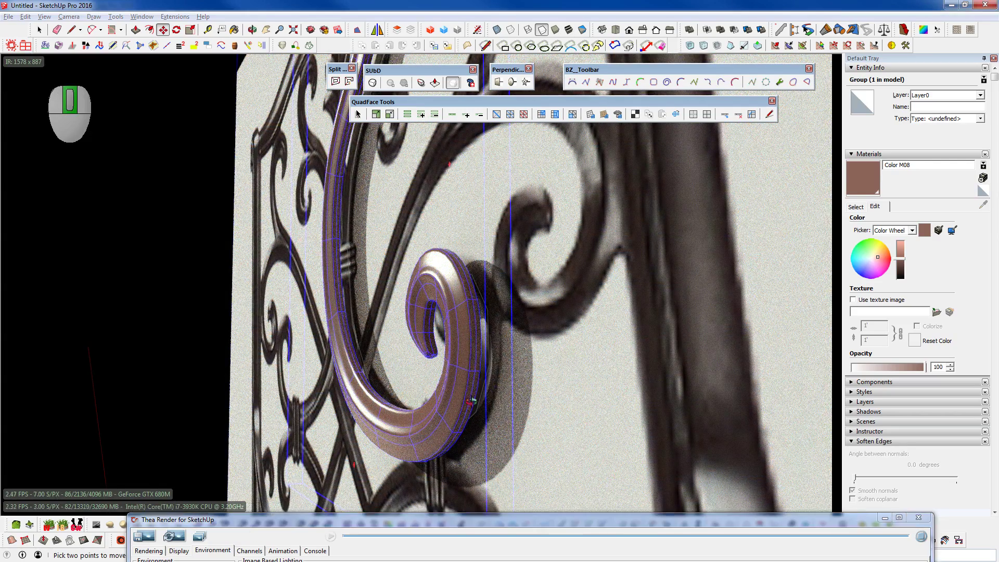
pyautogui.moveTo(471, 401); pyautogui.dragTo(720, 407, button='middle')
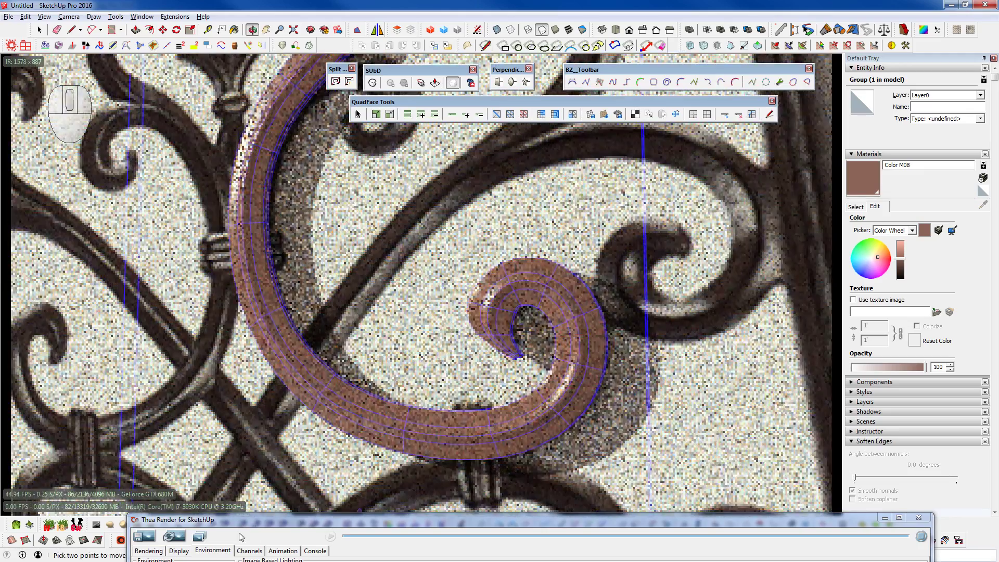
# Set the Thea render display to in SketchUp Window and move the render dialog out of the way
pyautogui.moveTo(239, 520); pyautogui.dragTo(243, 437)
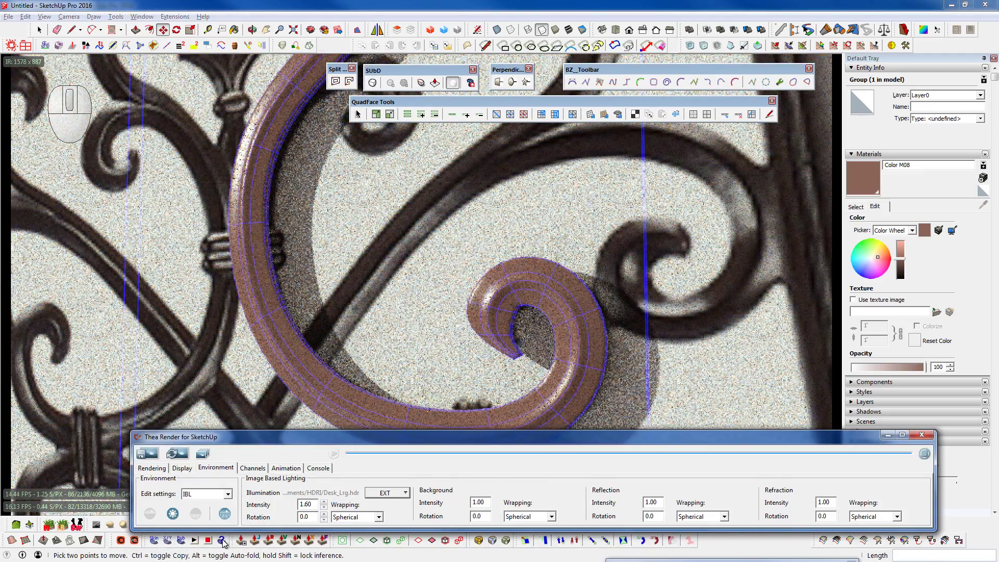
pyautogui.moveTo(229, 528); pyautogui.dragTo(228, 522)
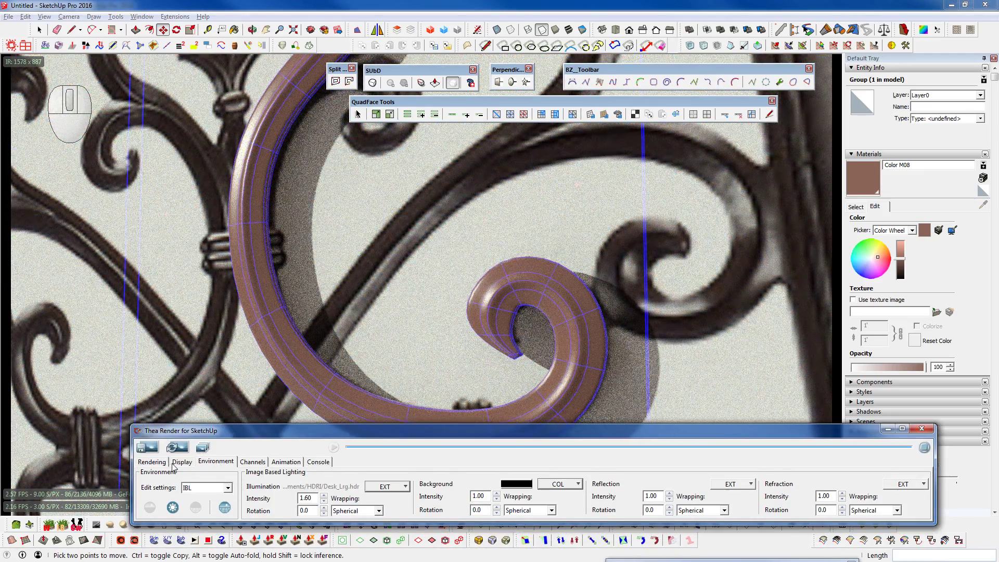
pyautogui.click(155, 462)
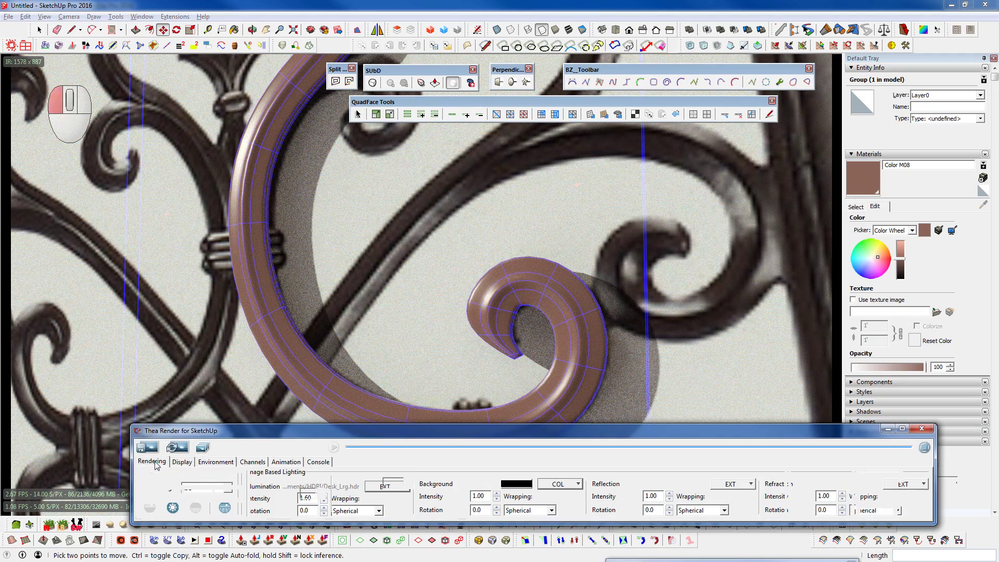
pyautogui.click(216, 508)
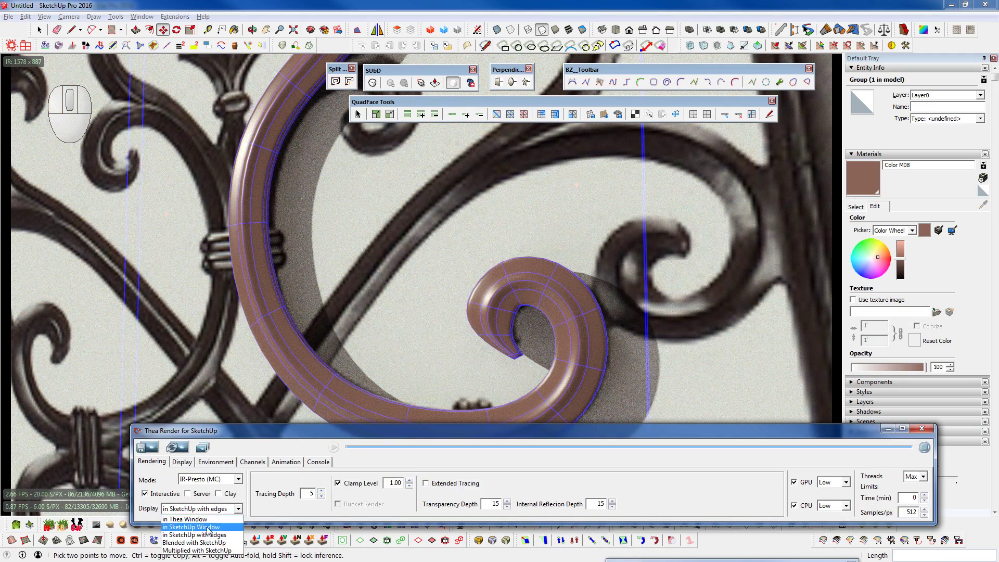
pyautogui.click(206, 526)
pyautogui.moveTo(436, 430); pyautogui.dragTo(403, 560)
# Inspect the scroll bar's upper curl in the render and darken the Color M08 material to a near-black brown
pyautogui.scroll(-5, 404, 427)
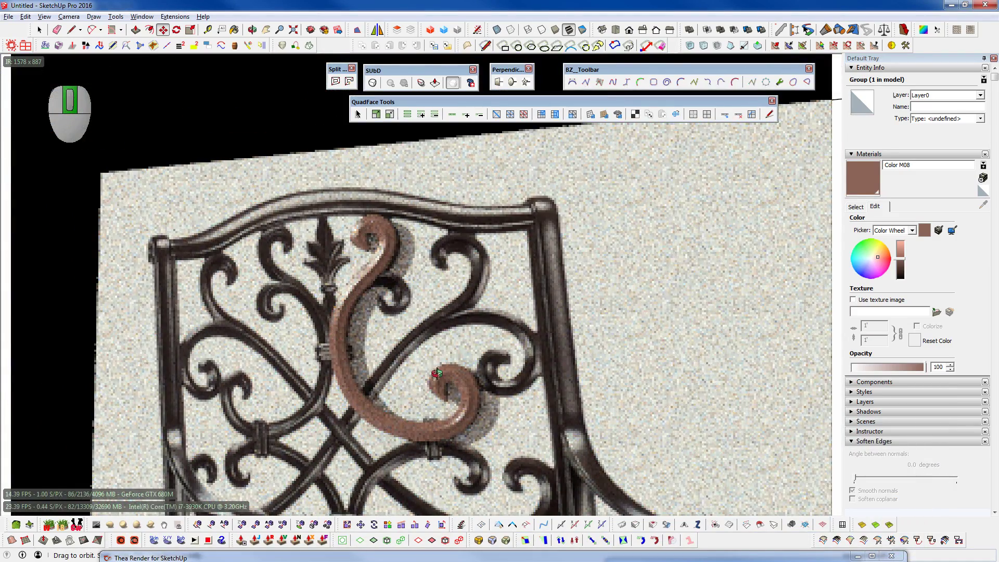
pyautogui.moveTo(437, 372); pyautogui.dragTo(320, 218, button='middle')
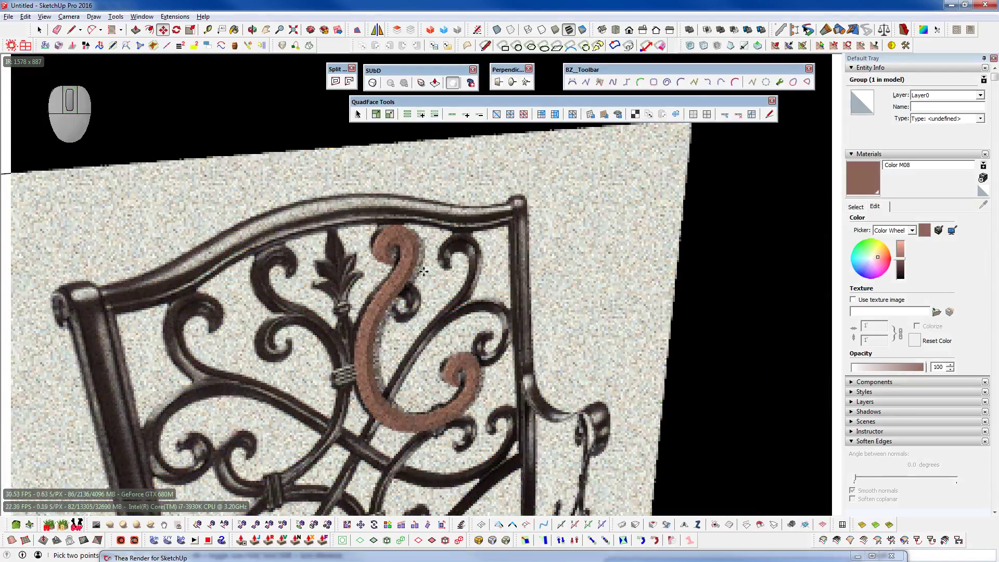
pyautogui.scroll(5, 396, 251)
pyautogui.scroll(3, 396, 251)
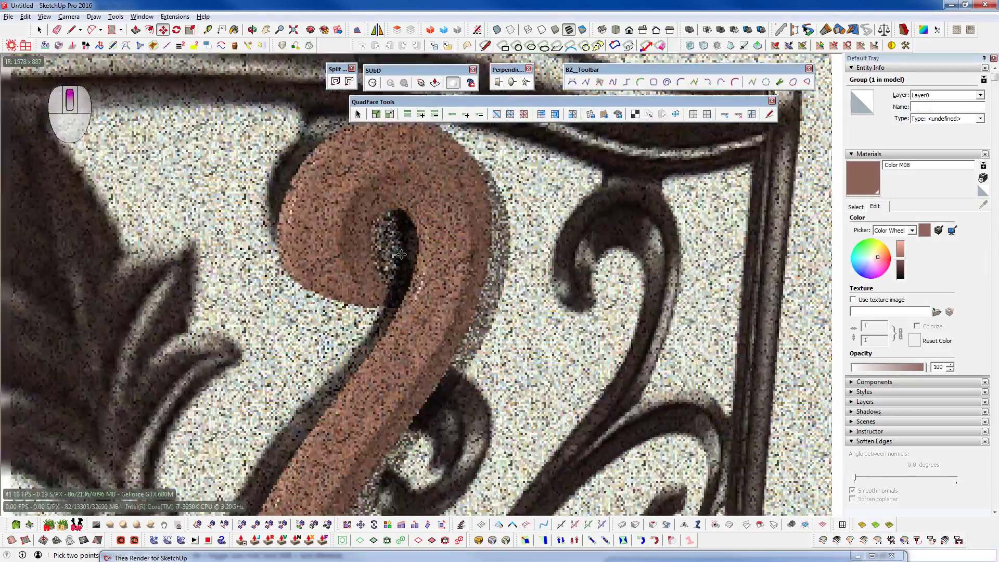
pyautogui.moveTo(396, 252); pyautogui.dragTo(502, 286, button='middle')
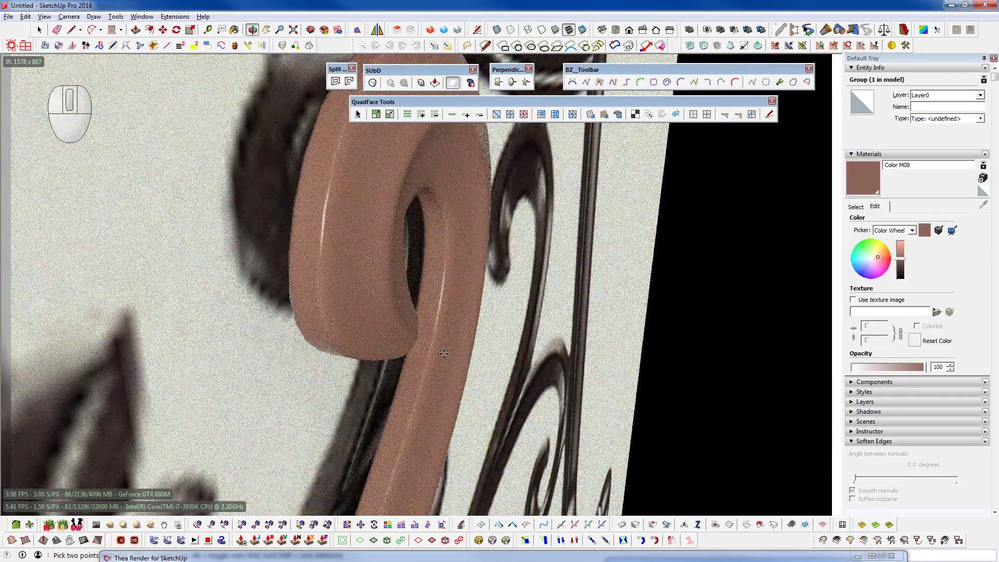
pyautogui.moveTo(430, 352); pyautogui.dragTo(99, 128, button='middle')
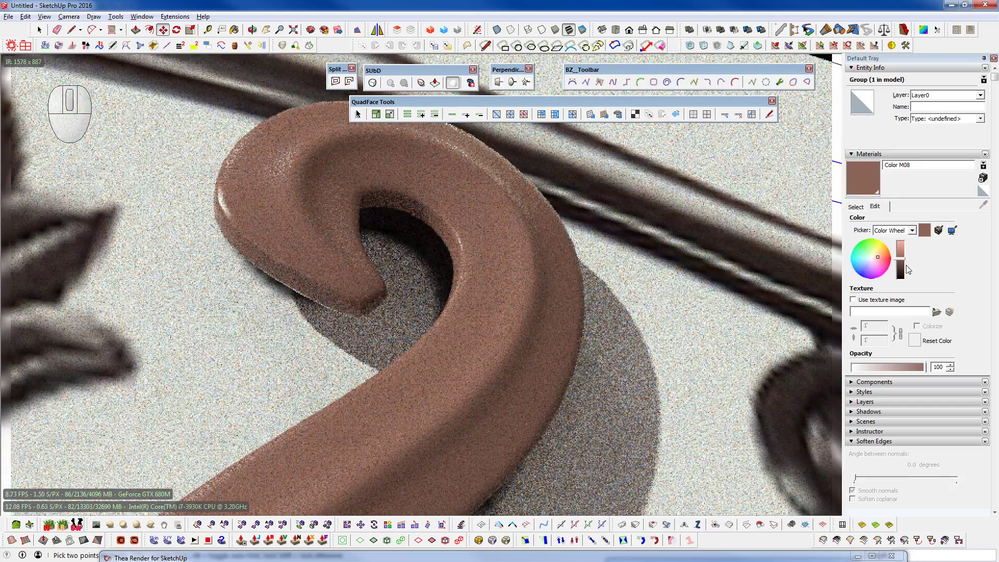
pyautogui.moveTo(899, 270); pyautogui.dragTo(900, 278)
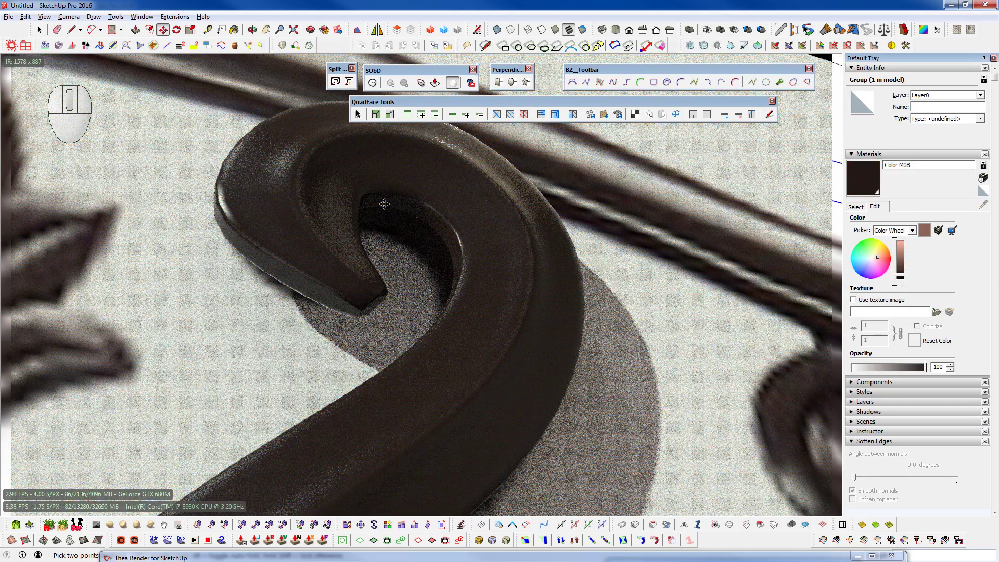
# Examine the dark scroll bar's highlights, curls and shadow in the render from several angles against the chair in the reference photo
pyautogui.moveTo(472, 453); pyautogui.dragTo(513, 325, button='middle')
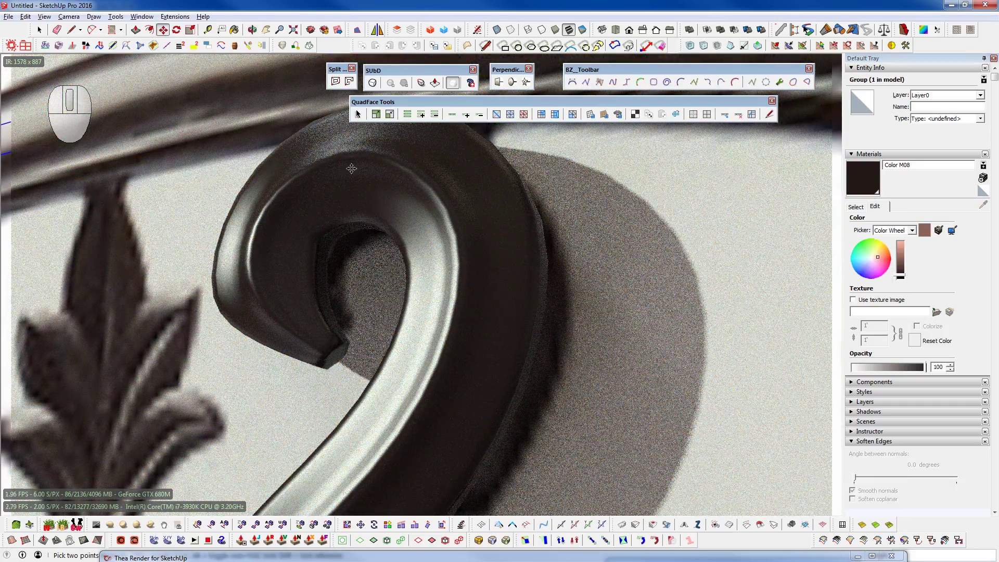
pyautogui.scroll(-2, 351, 168)
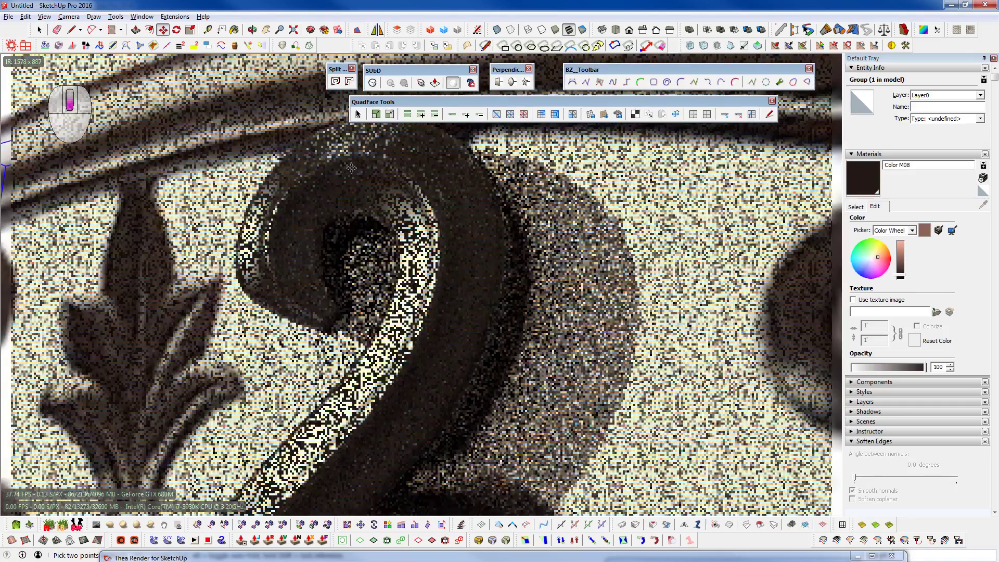
pyautogui.scroll(-4, 352, 168)
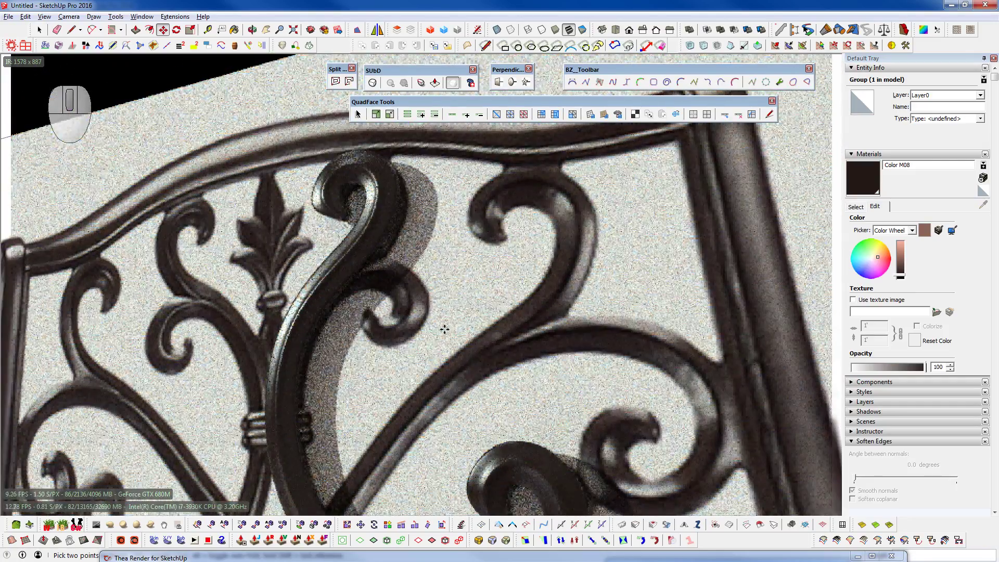
pyautogui.keyDown('shift'); pyautogui.moveTo(432, 329); pyautogui.dragTo(405, 218, button='middle'); pyautogui.keyUp('shift')
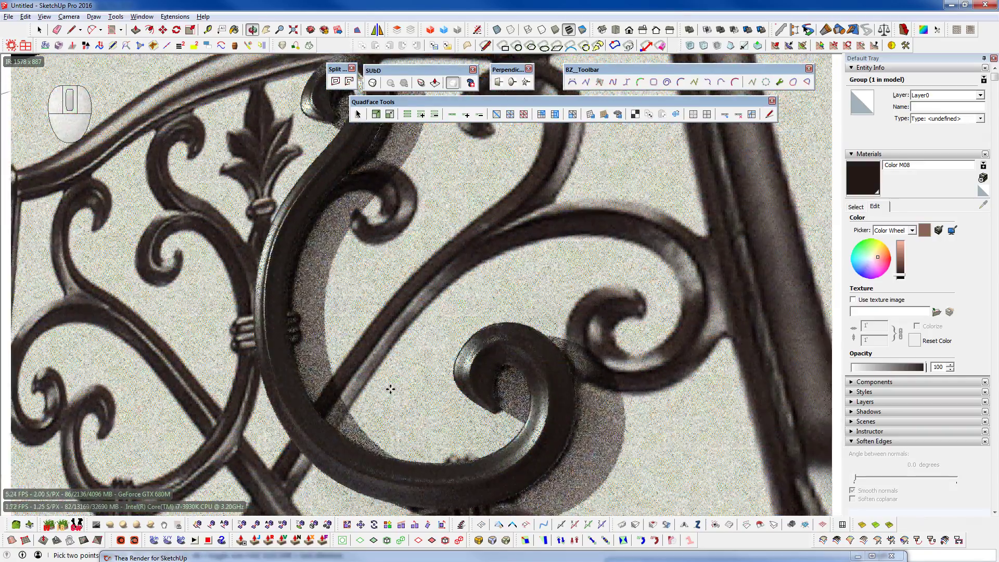
pyautogui.scroll(-1, 391, 388)
pyautogui.scroll(-1, 405, 339)
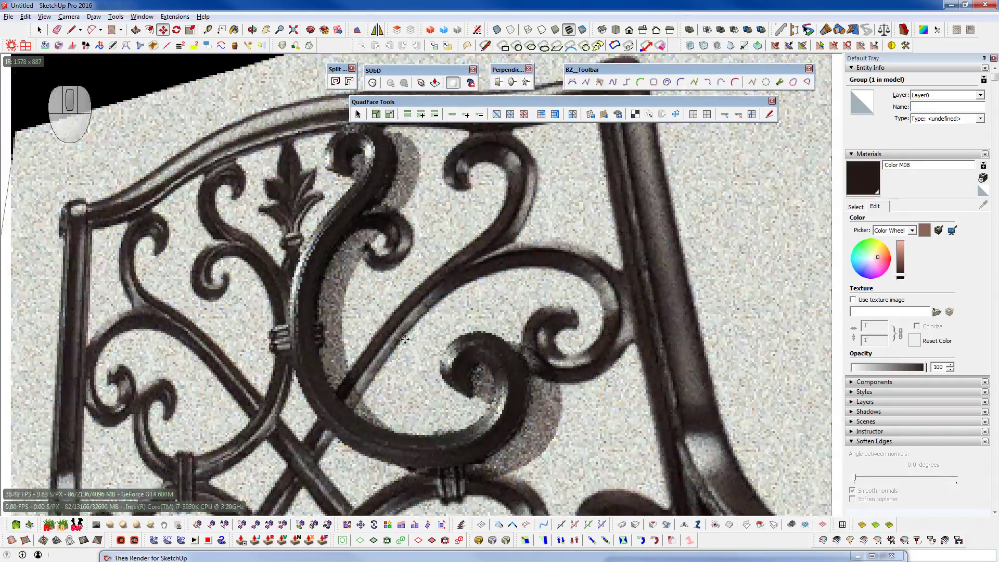
pyautogui.moveTo(404, 340); pyautogui.dragTo(470, 197, button='middle')
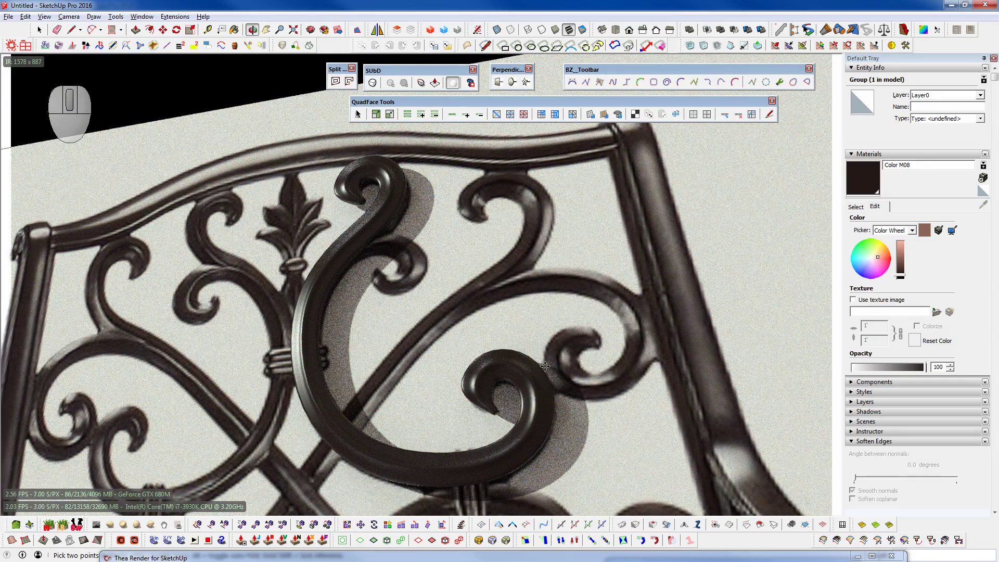
pyautogui.moveTo(541, 418); pyautogui.dragTo(609, 396, button='middle')
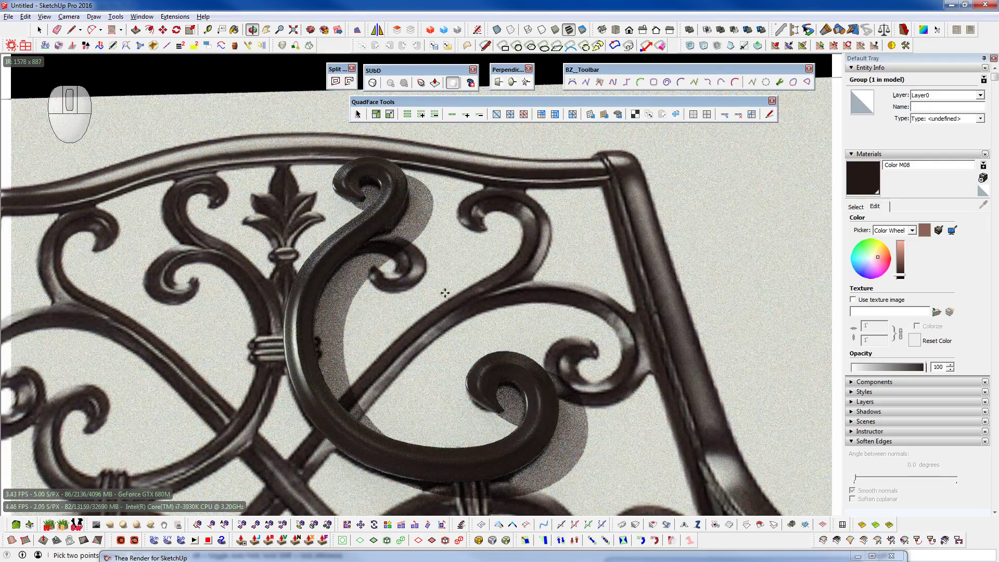
pyautogui.moveTo(528, 389); pyautogui.dragTo(384, 249, button='middle')
pyautogui.keyDown('shift'); pyautogui.moveTo(475, 369); pyautogui.dragTo(574, 300, button='middle'); pyautogui.keyUp('shift')
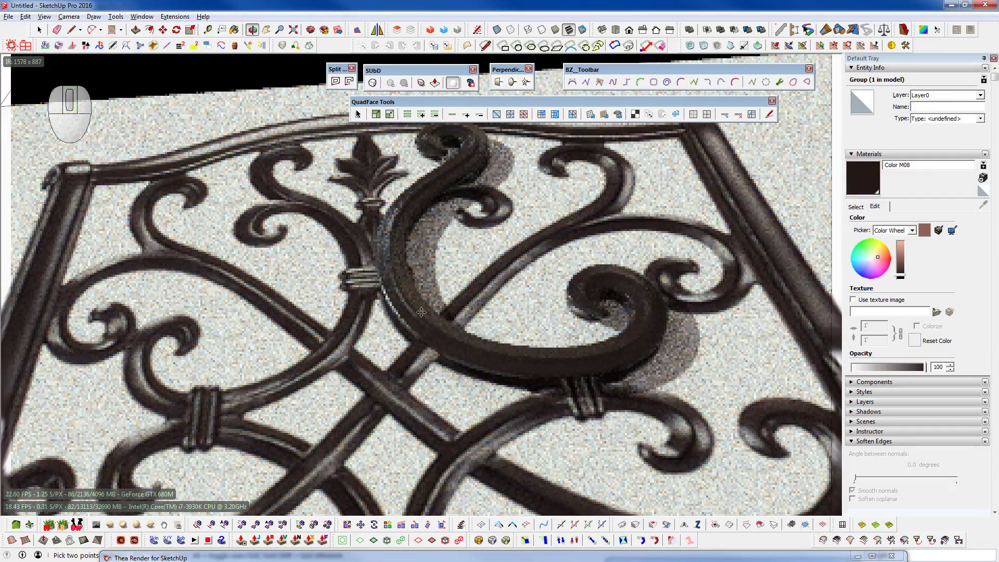
pyautogui.scroll(-2, 406, 271)
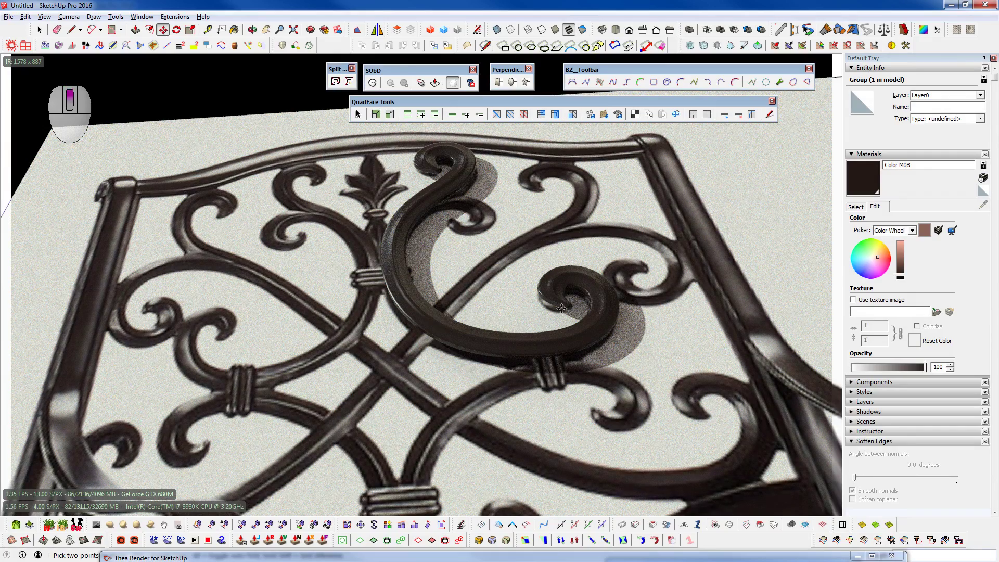
pyautogui.scroll(3, 561, 308)
pyautogui.keyDown('shift'); pyautogui.moveTo(562, 308); pyautogui.dragTo(555, 354, button='middle'); pyautogui.keyUp('shift')
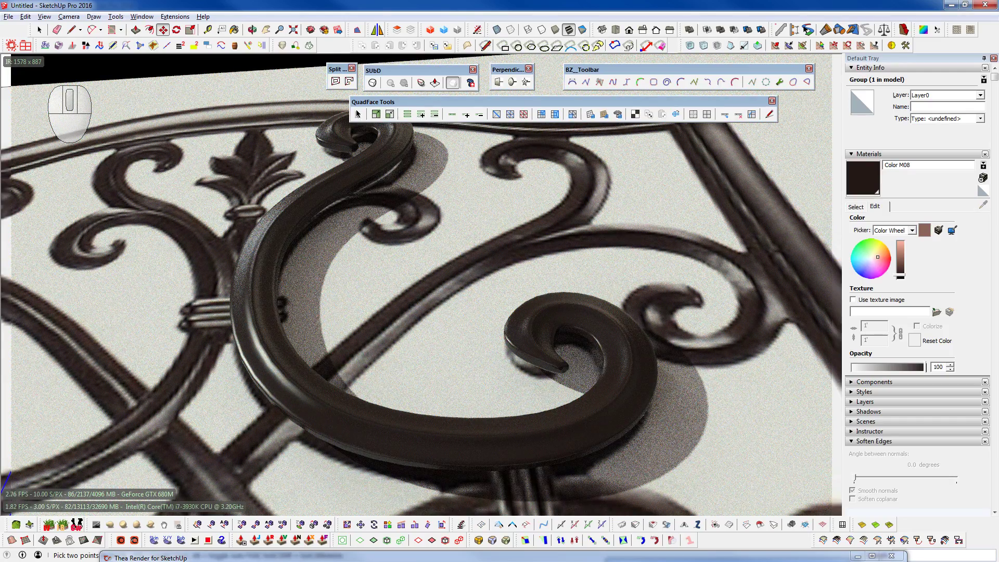
pyautogui.moveTo(410, 342); pyautogui.dragTo(394, 351, button='middle')
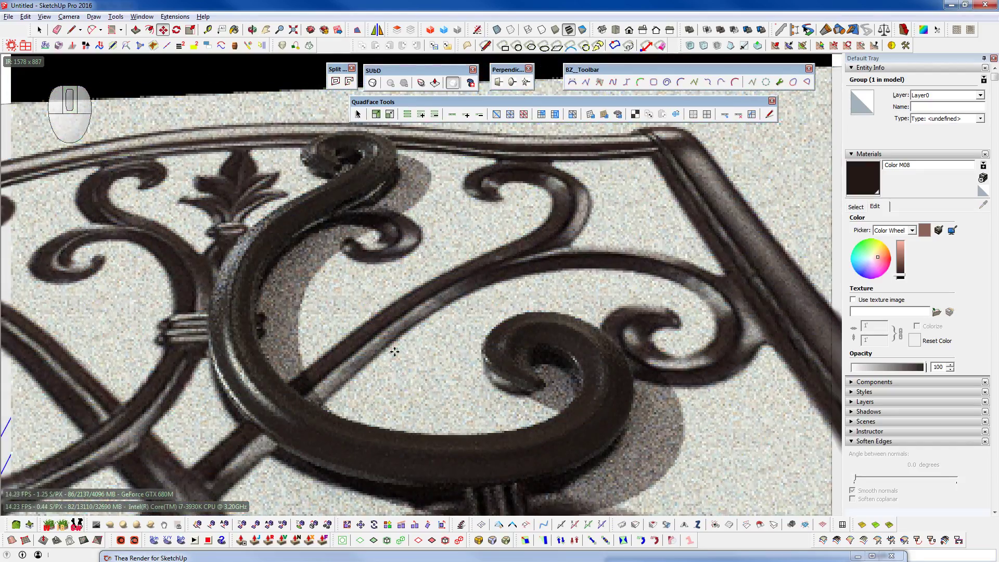